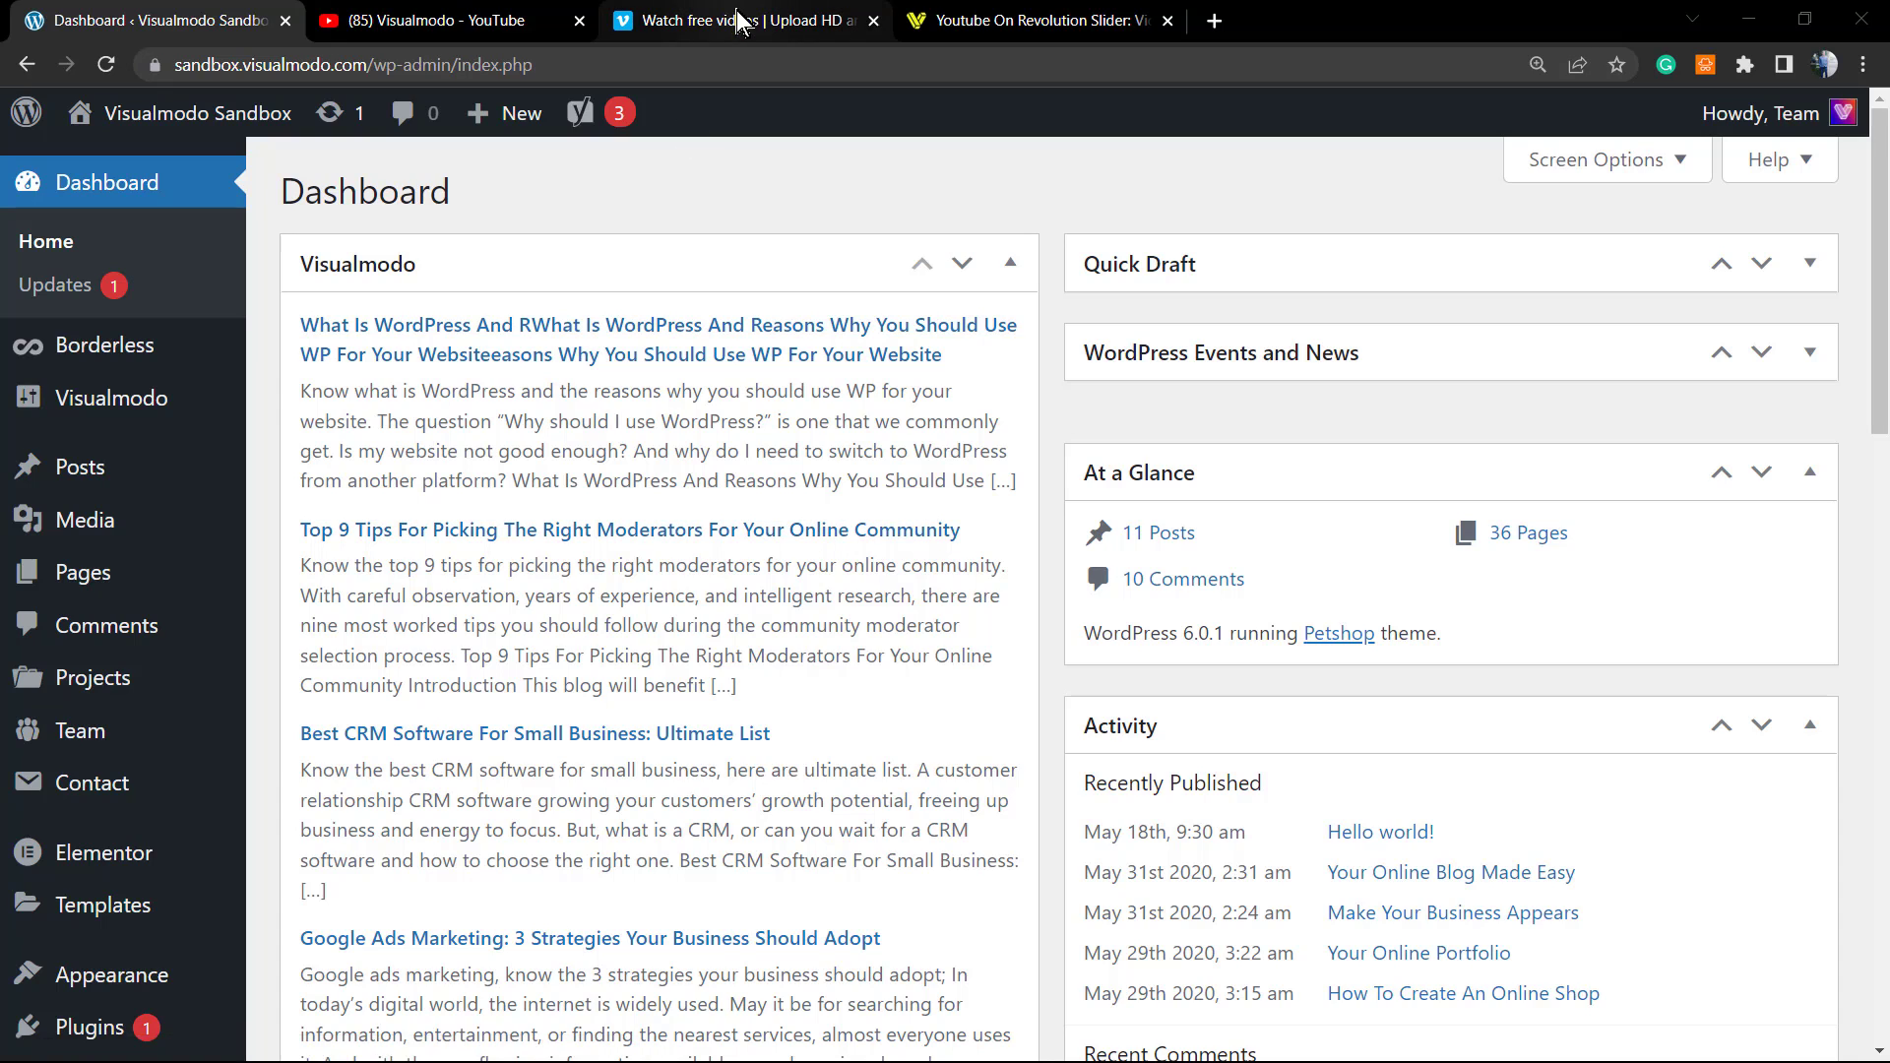
Go back to the WordPress dashboard and open Slider Revolution from the admin sidebar
{"action": "left_click", "coordinate": [469, 22]}
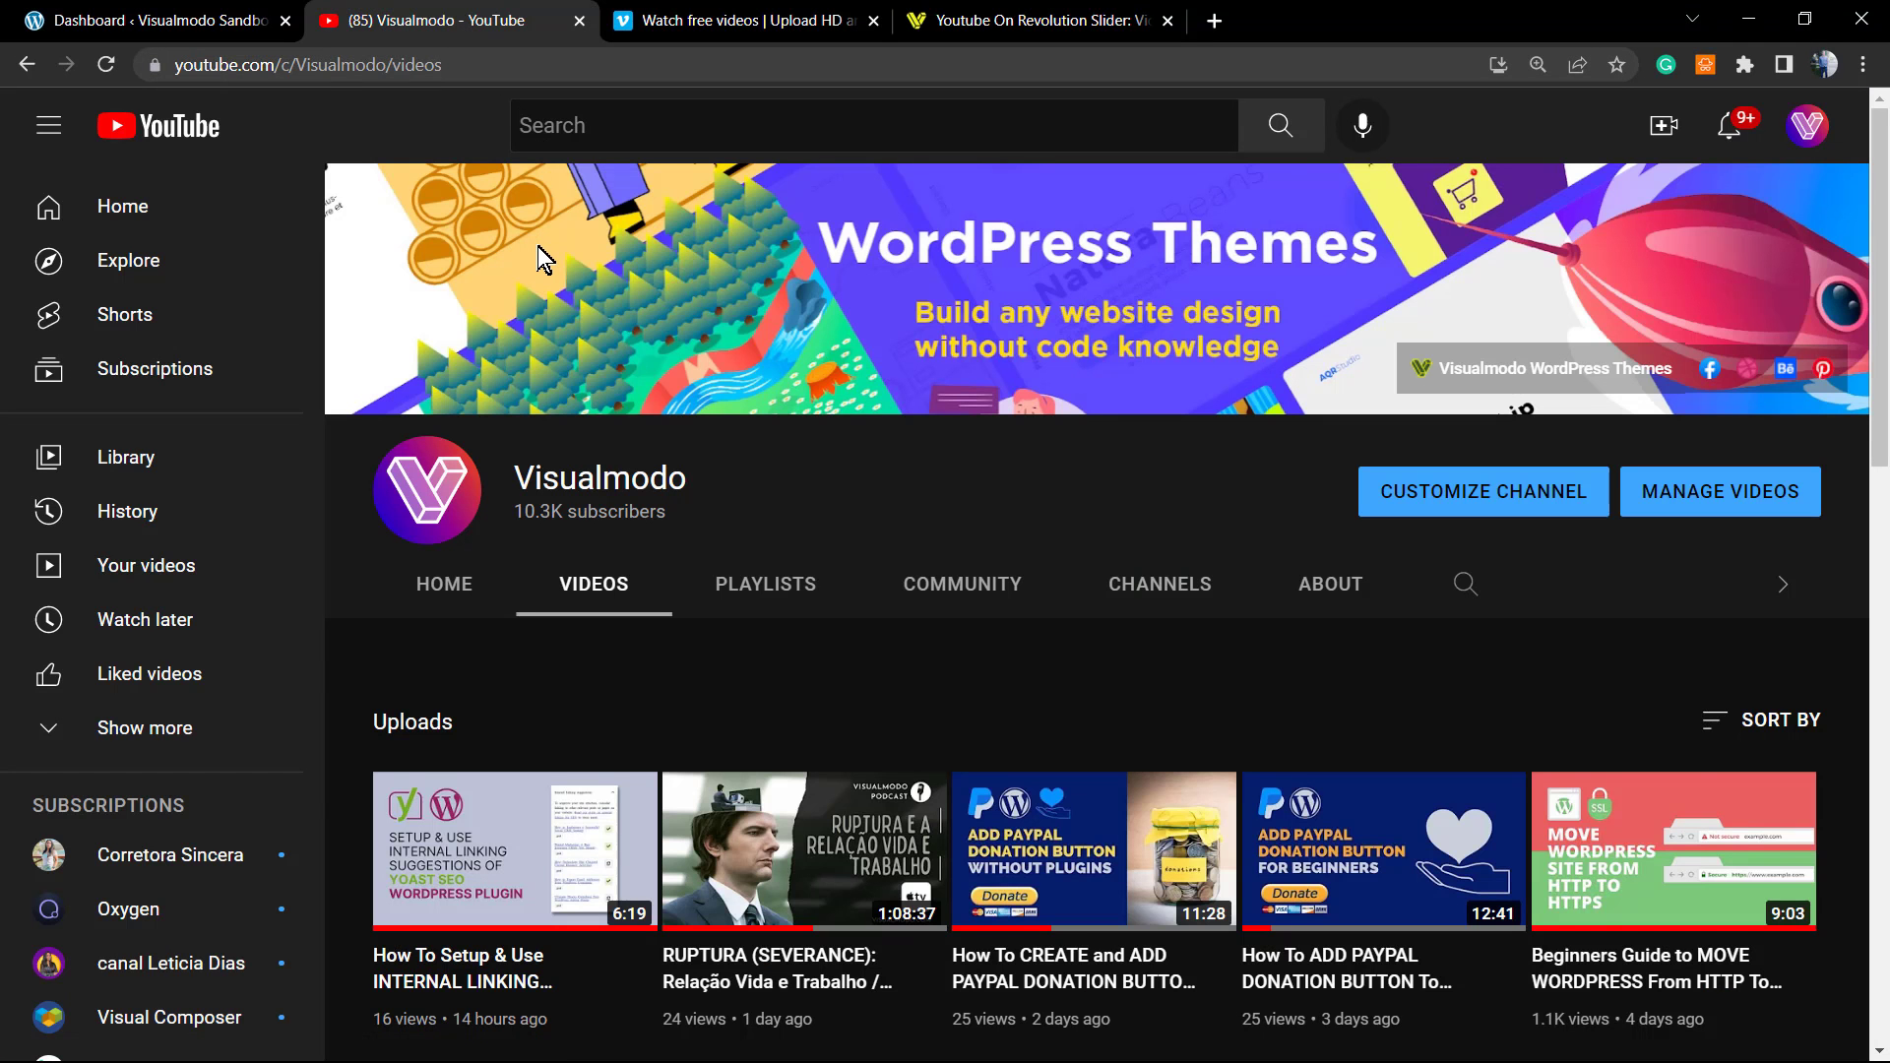
{"action": "left_click", "coordinate": [1015, 21]}
{"action": "left_click", "coordinate": [98, 20]}
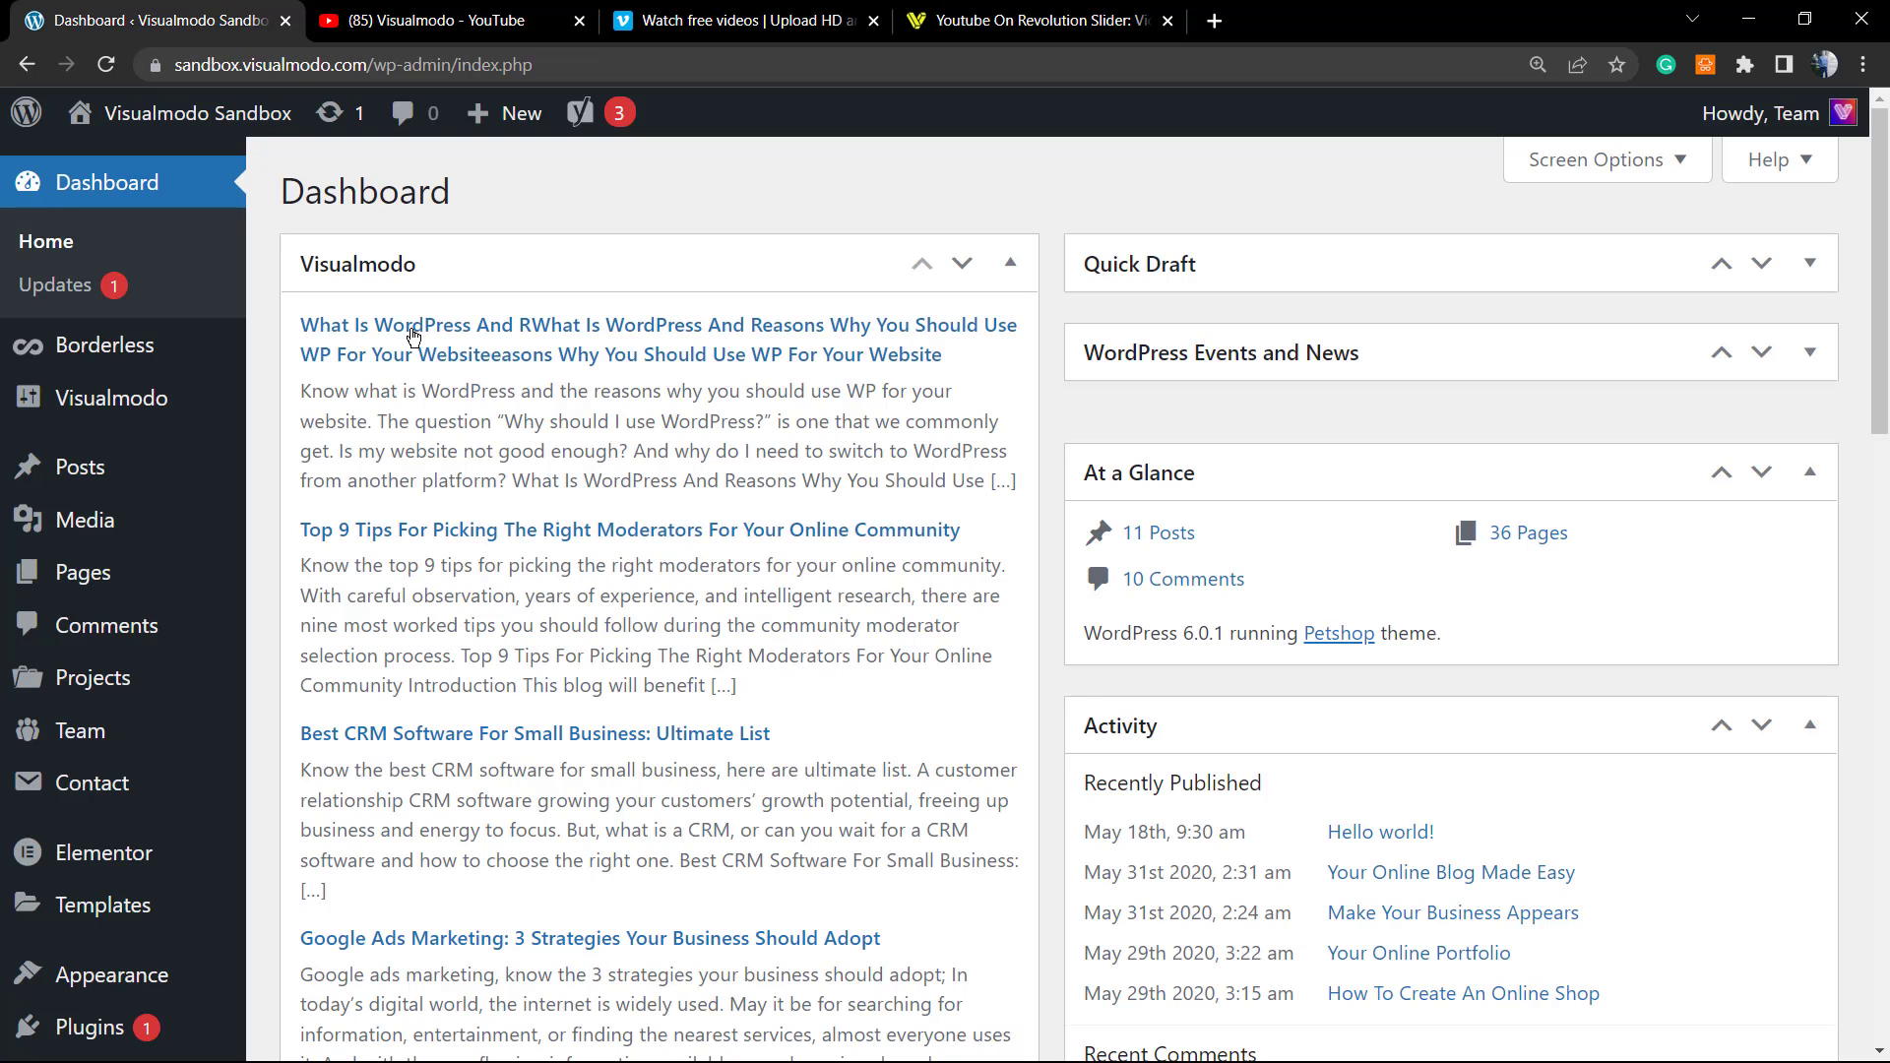
{"action": "scroll", "coordinate": [463, 551], "scroll_direction": "down", "scroll_amount": 3}
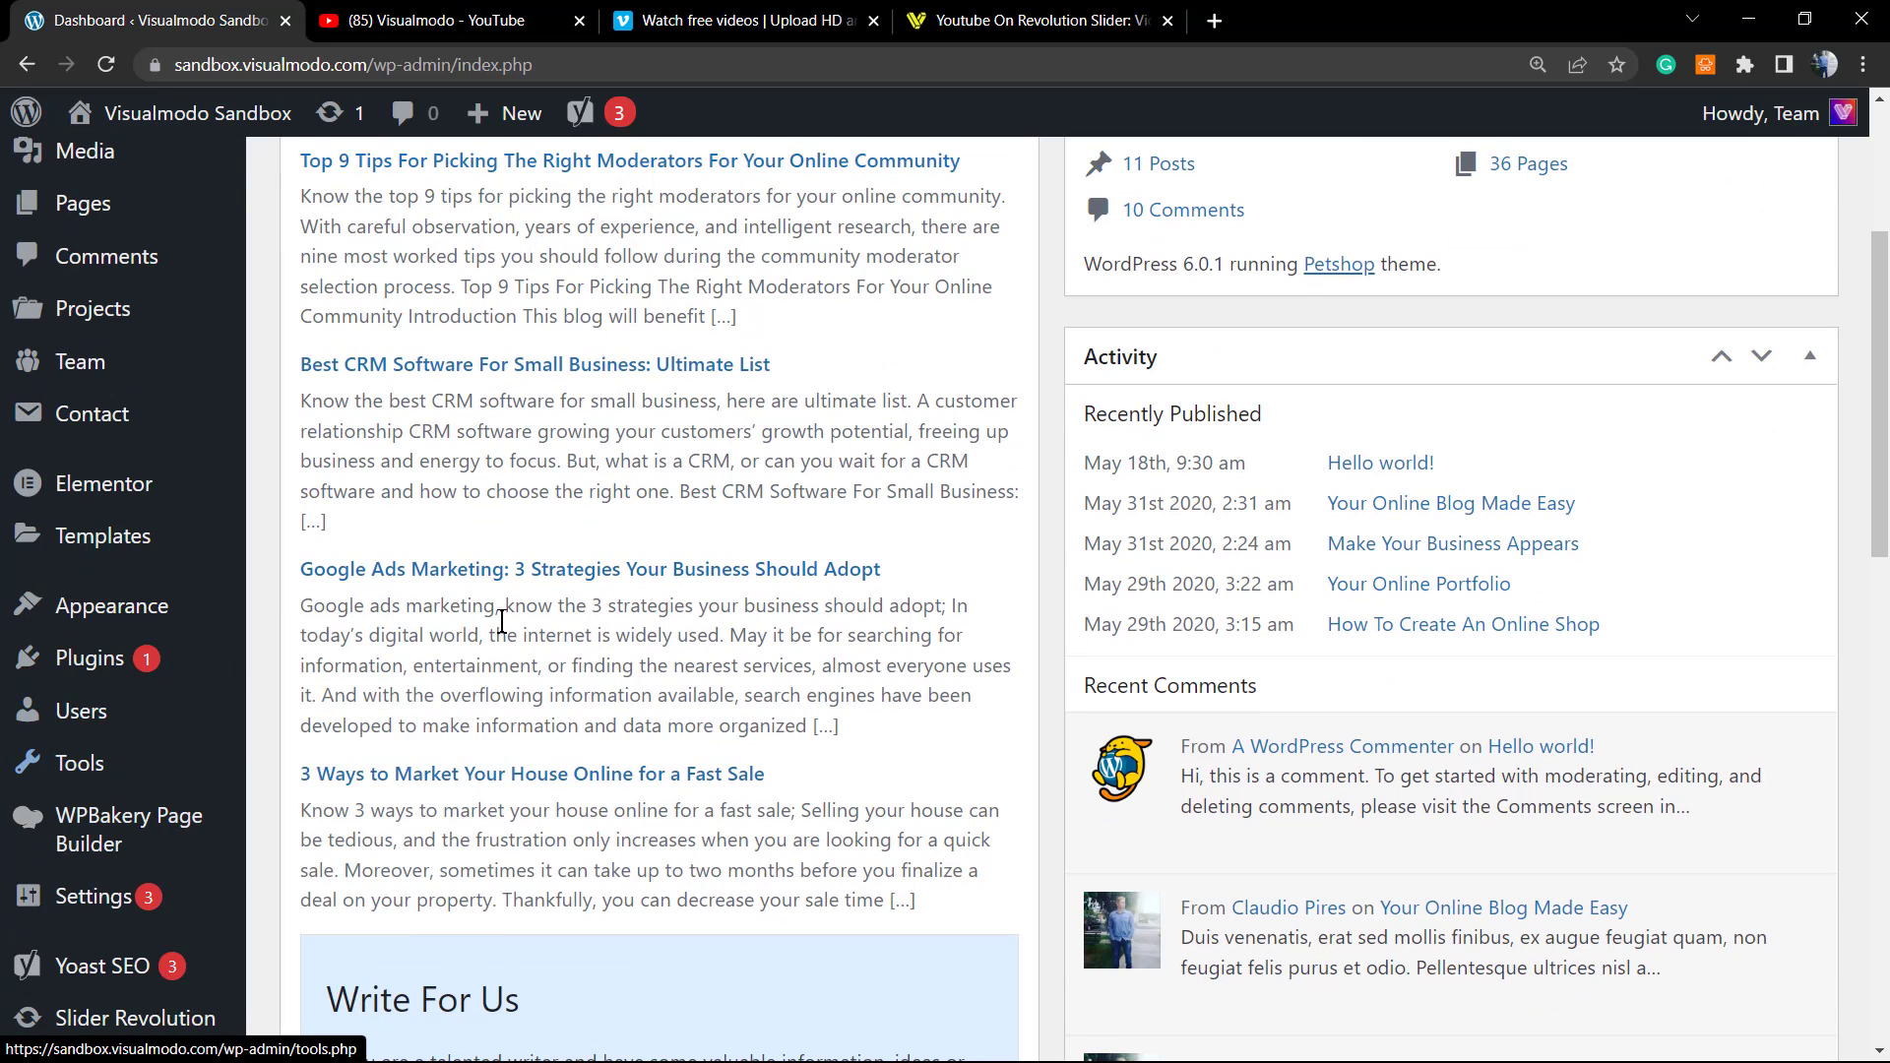
{"action": "scroll", "coordinate": [128, 847], "scroll_direction": "down", "scroll_amount": 1}
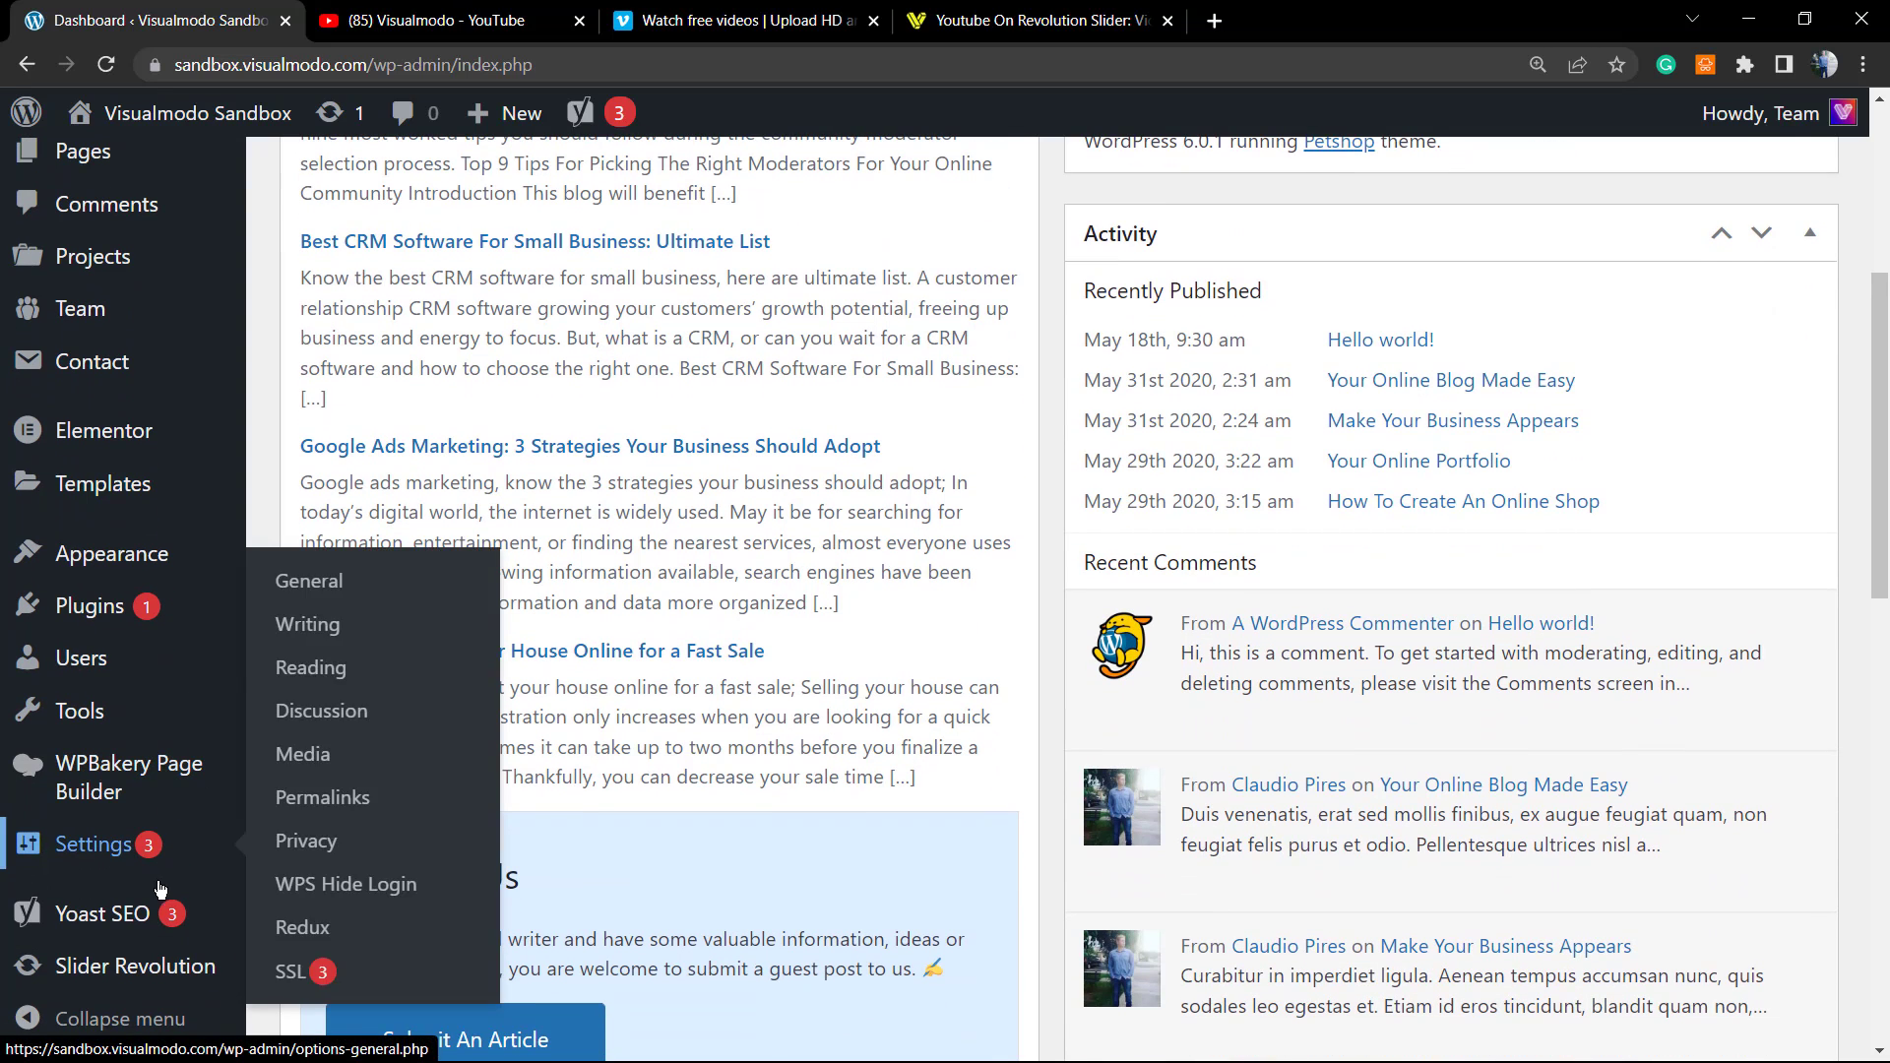
{"action": "left_click", "coordinate": [126, 969]}
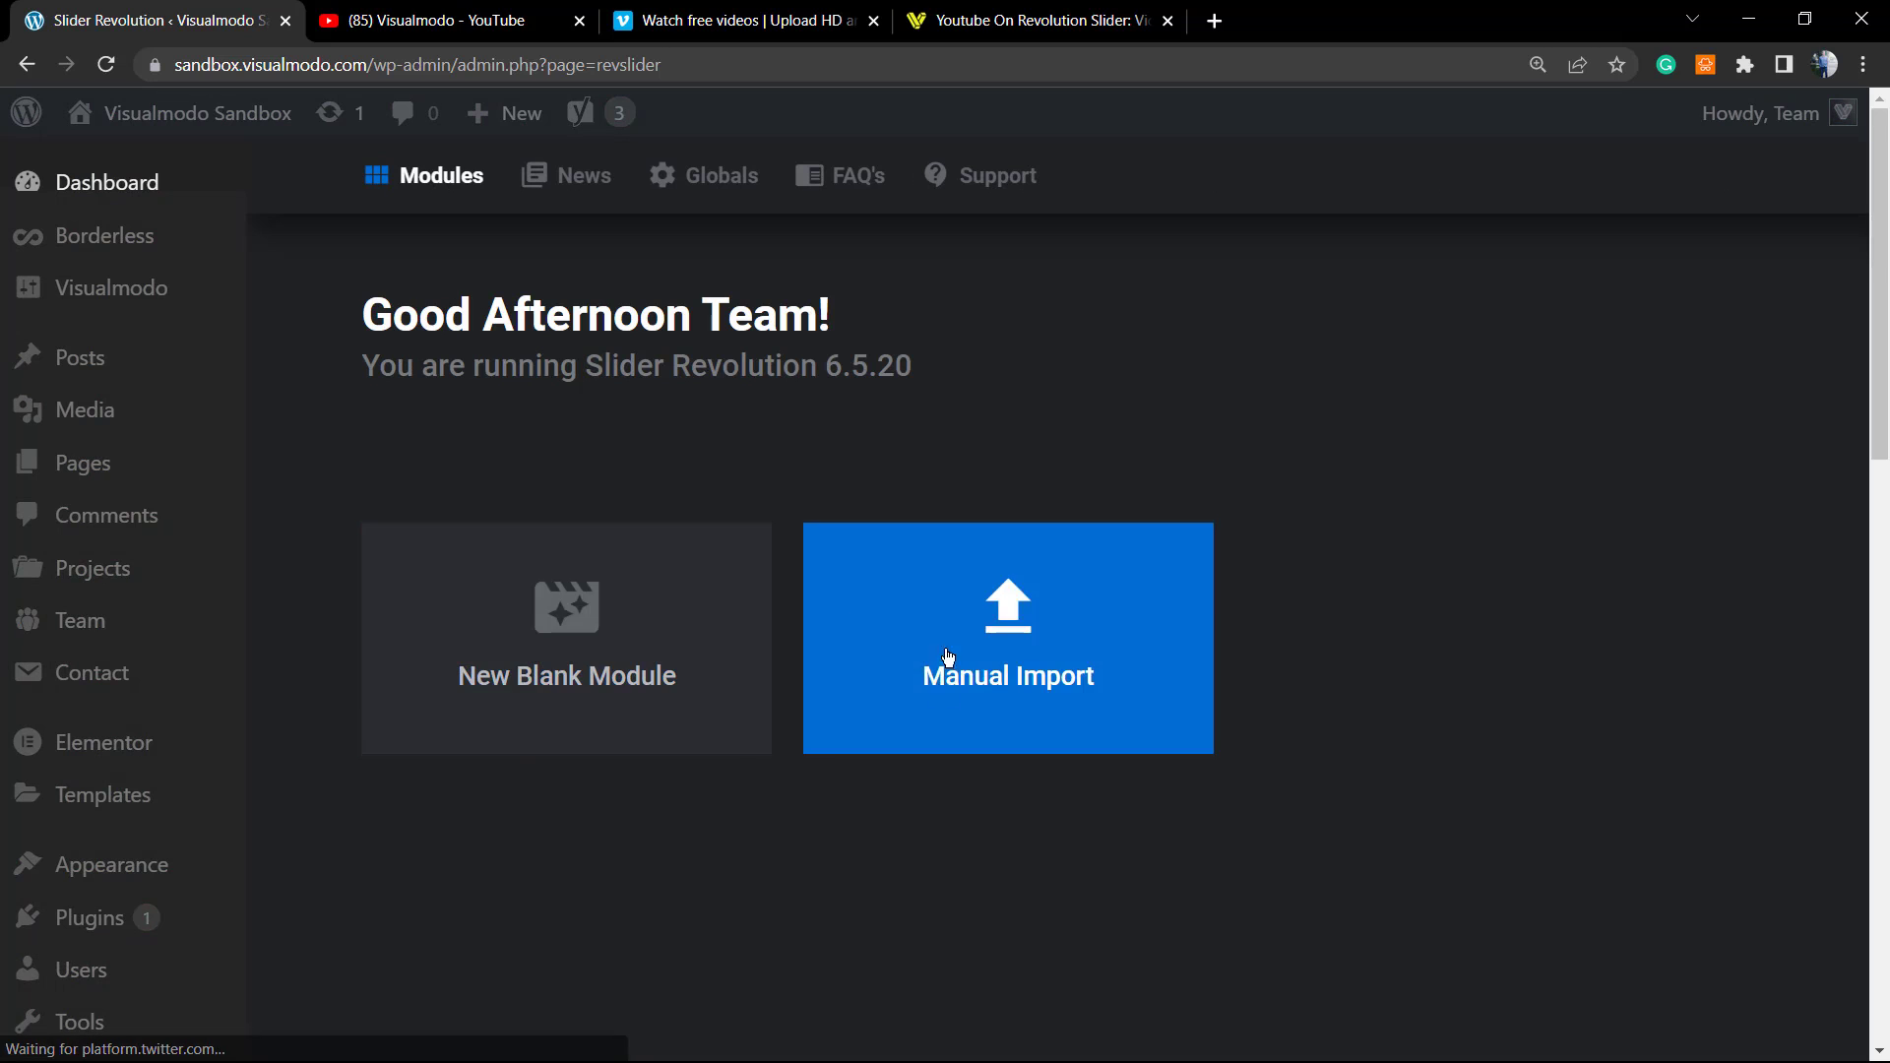
Create a New Blank Module, quit the Module Creation Guide, and zoom the page out
{"action": "left_click", "coordinate": [567, 668]}
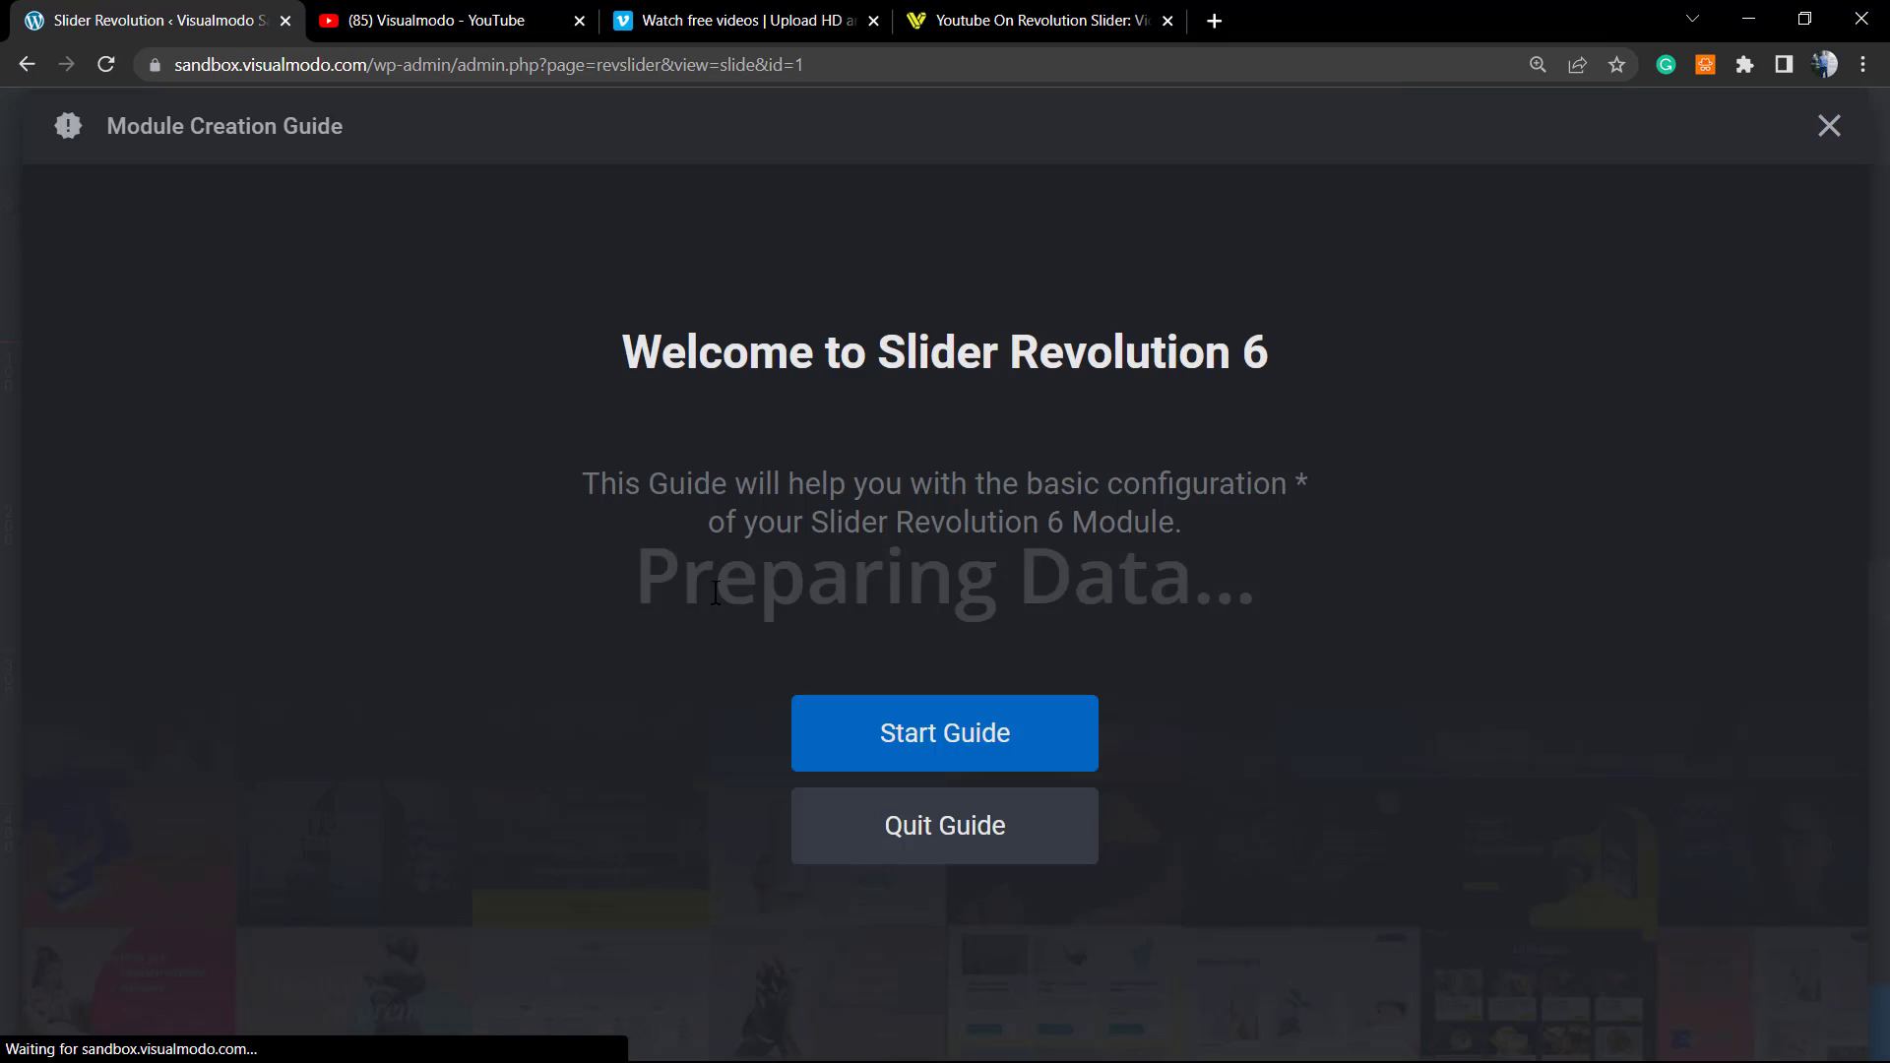
{"action": "left_click", "coordinate": [971, 835]}
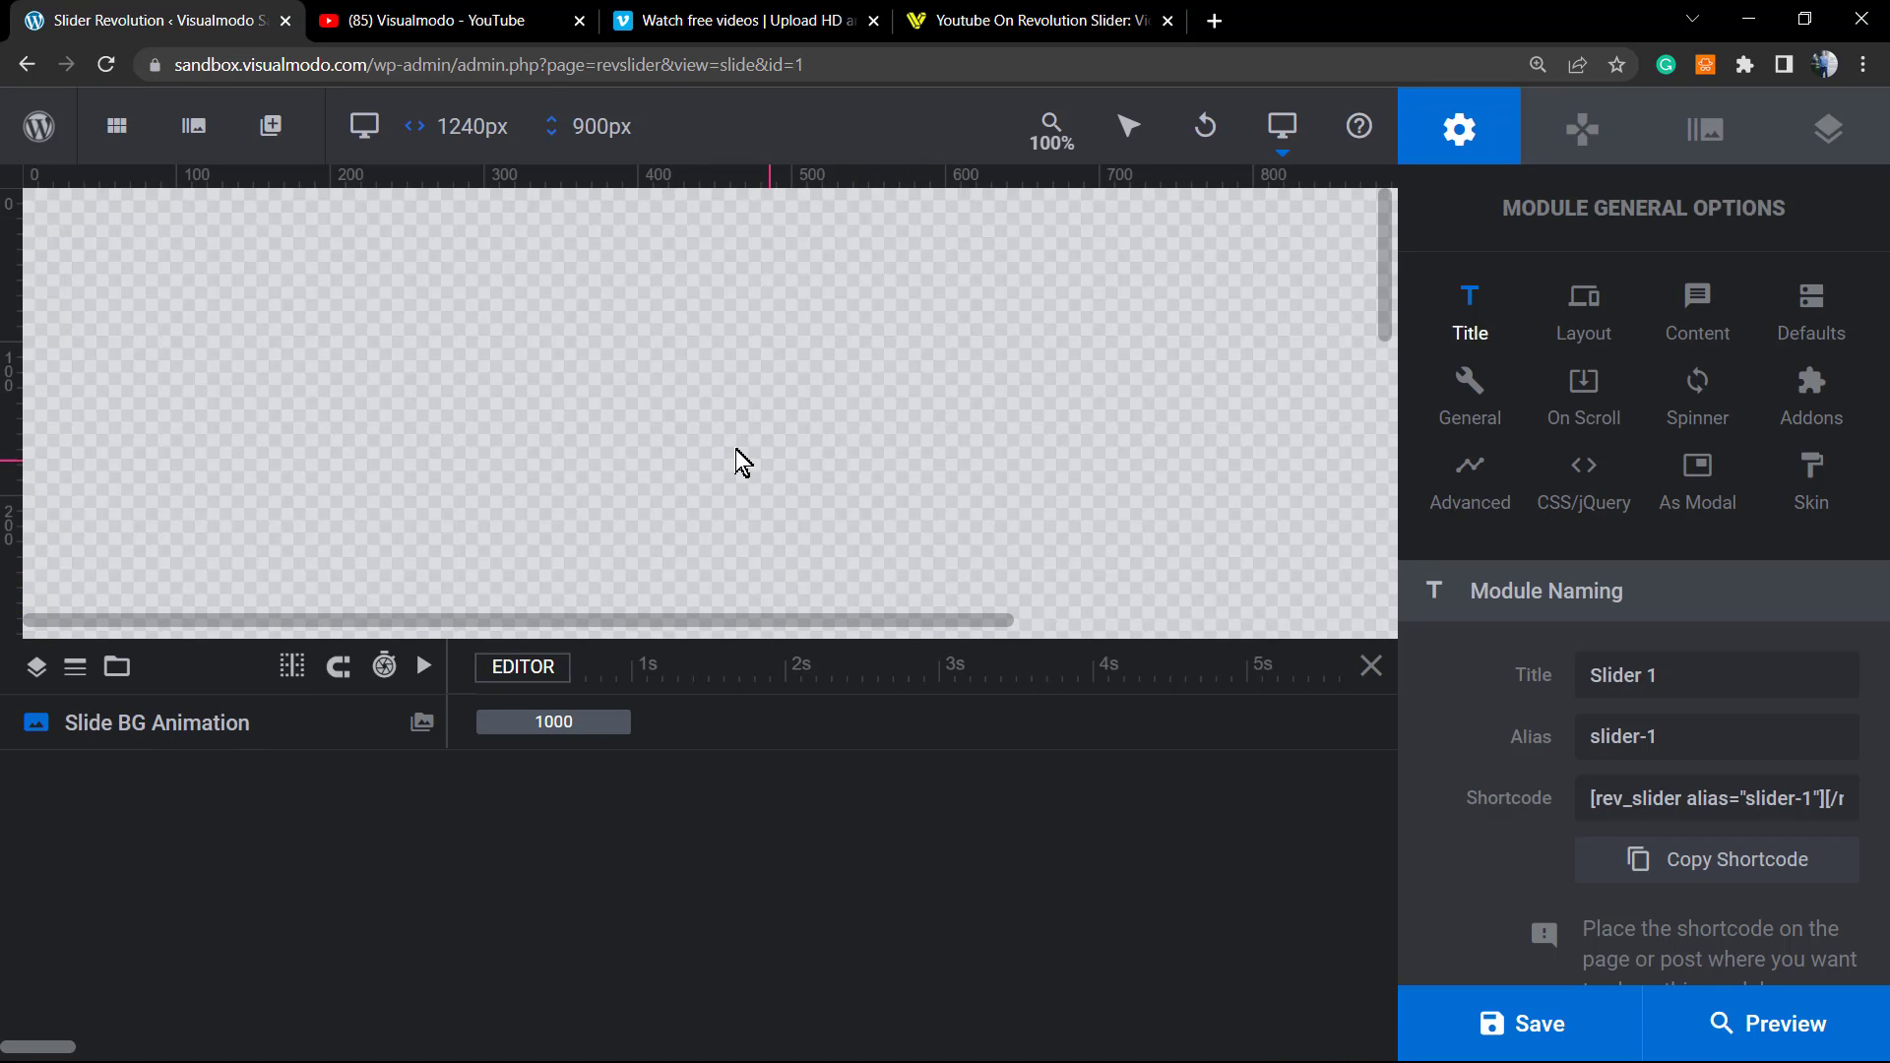
{"action": "scroll", "coordinate": [1139, 514], "scroll_direction": "down", "scroll_amount": 6}
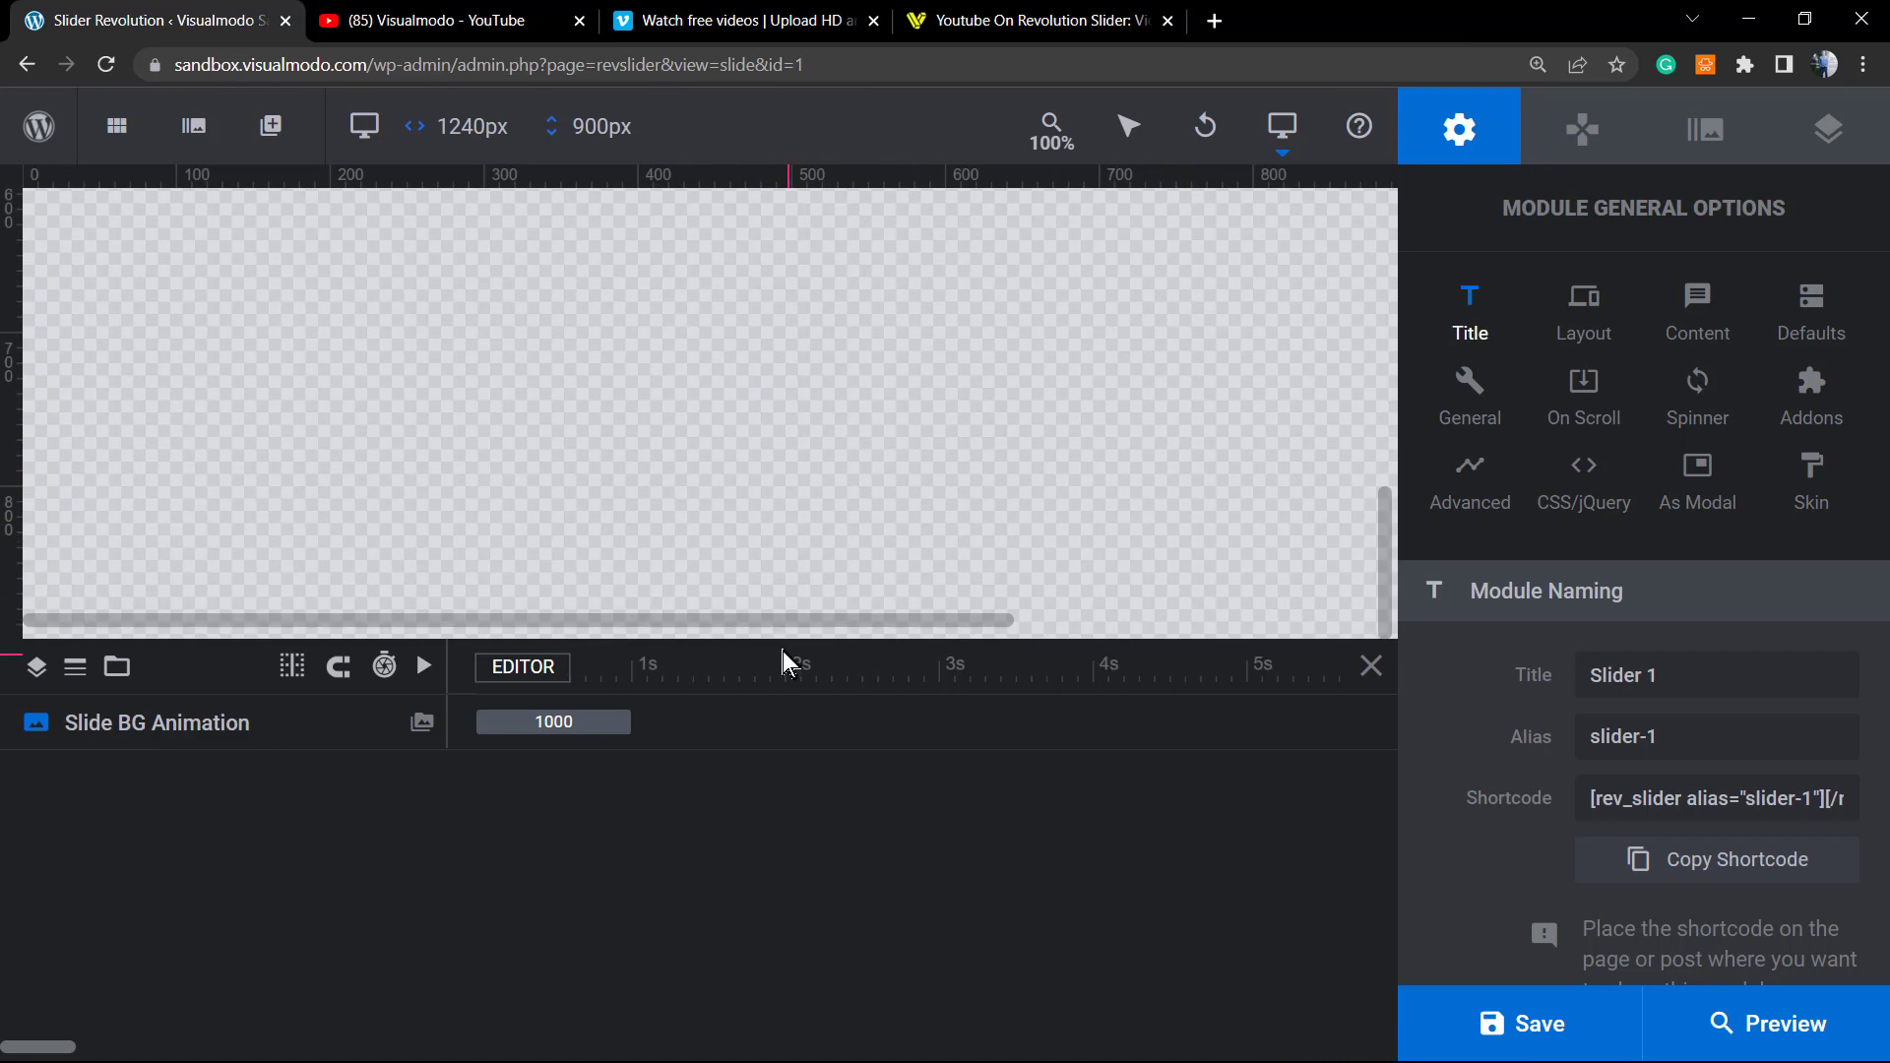
{"action": "key", "text": "ctrl+minus"}
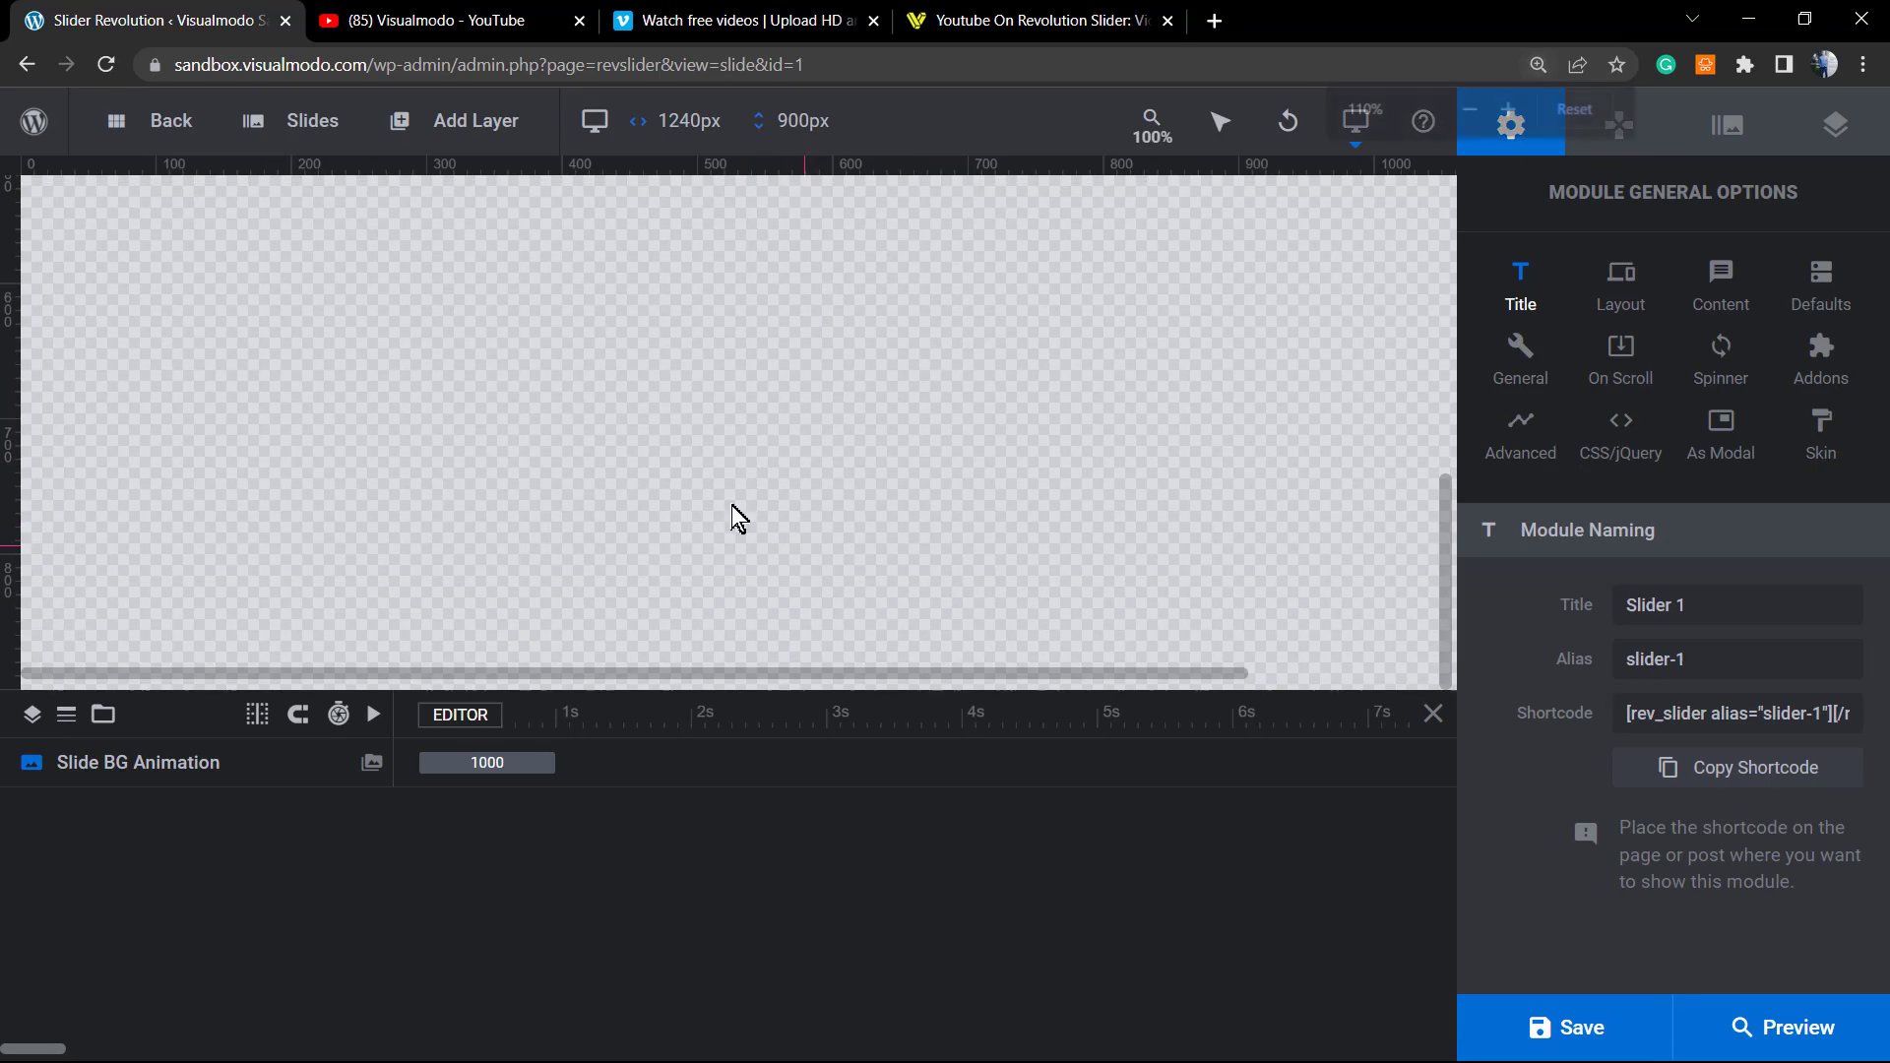
{"action": "mouse_move", "coordinate": [404, 158]}
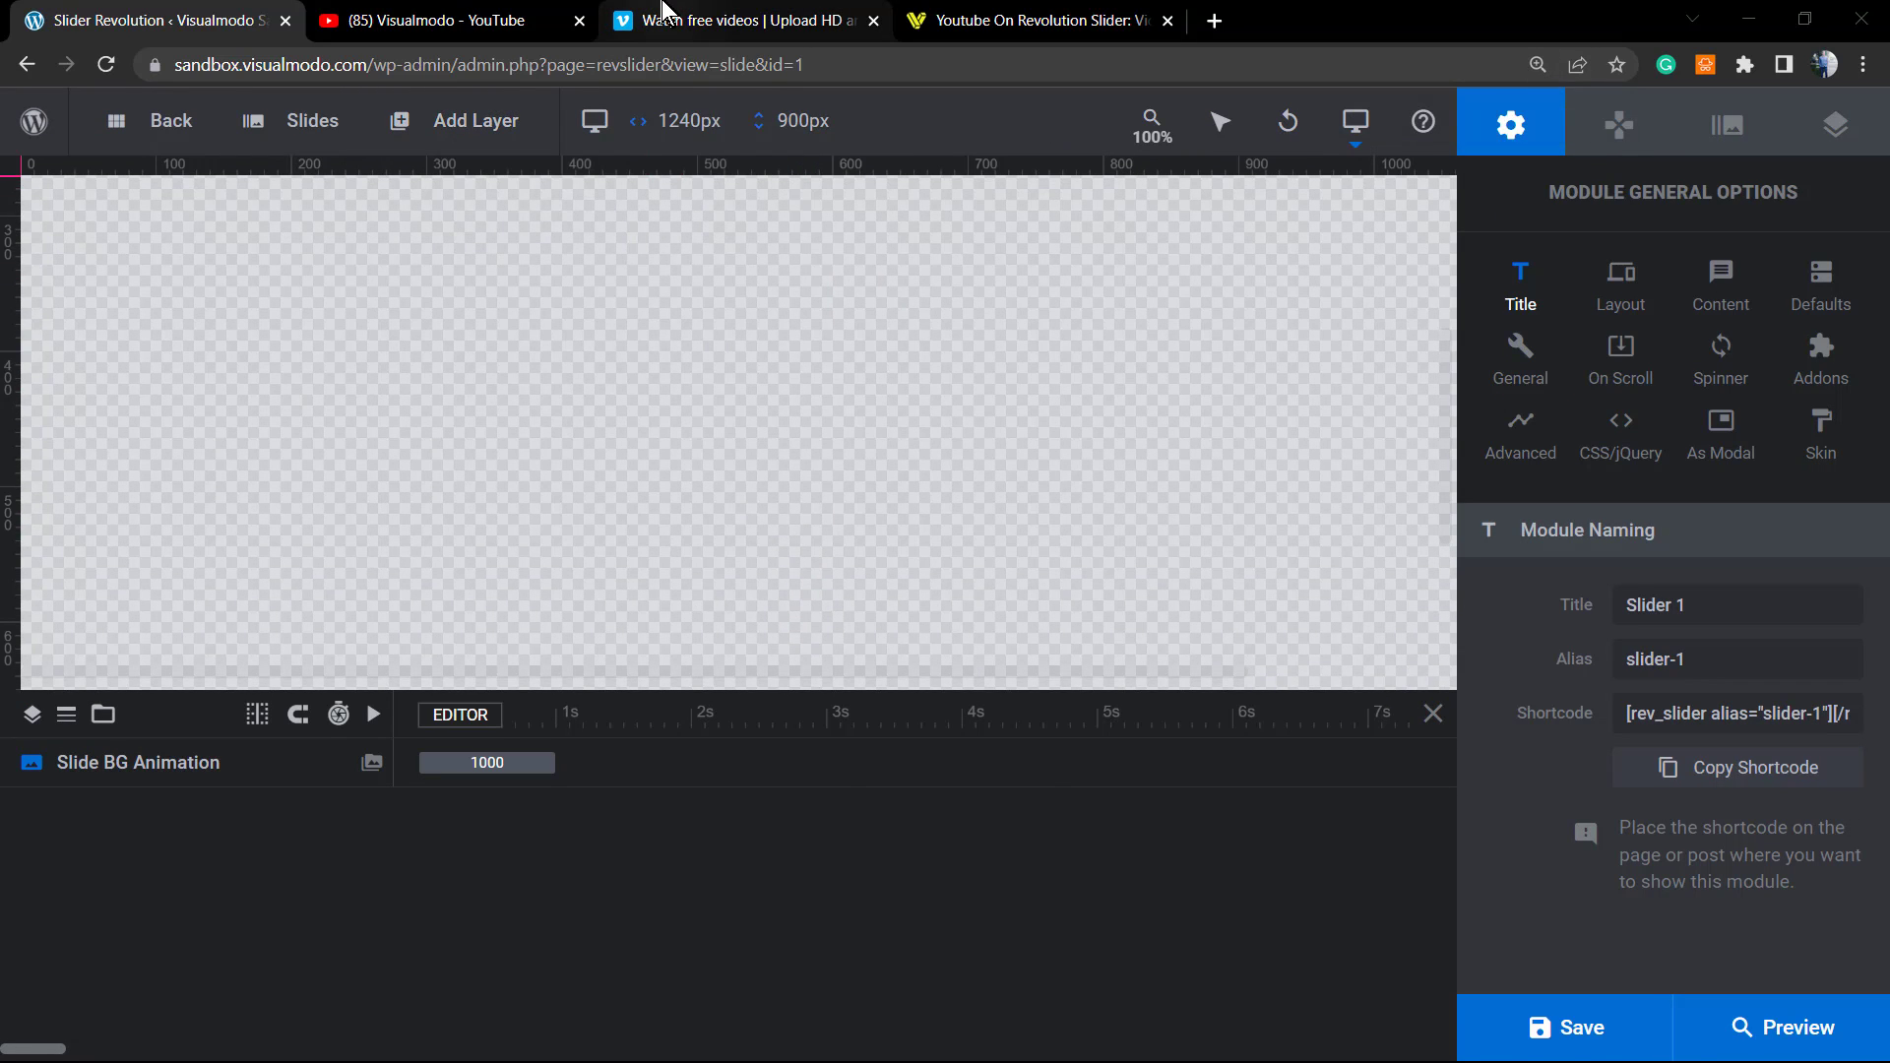
Open the Visualmodo internal linking suggestions video and select its ID Imytw0ILz40 in the address
{"action": "left_click", "coordinate": [661, 10]}
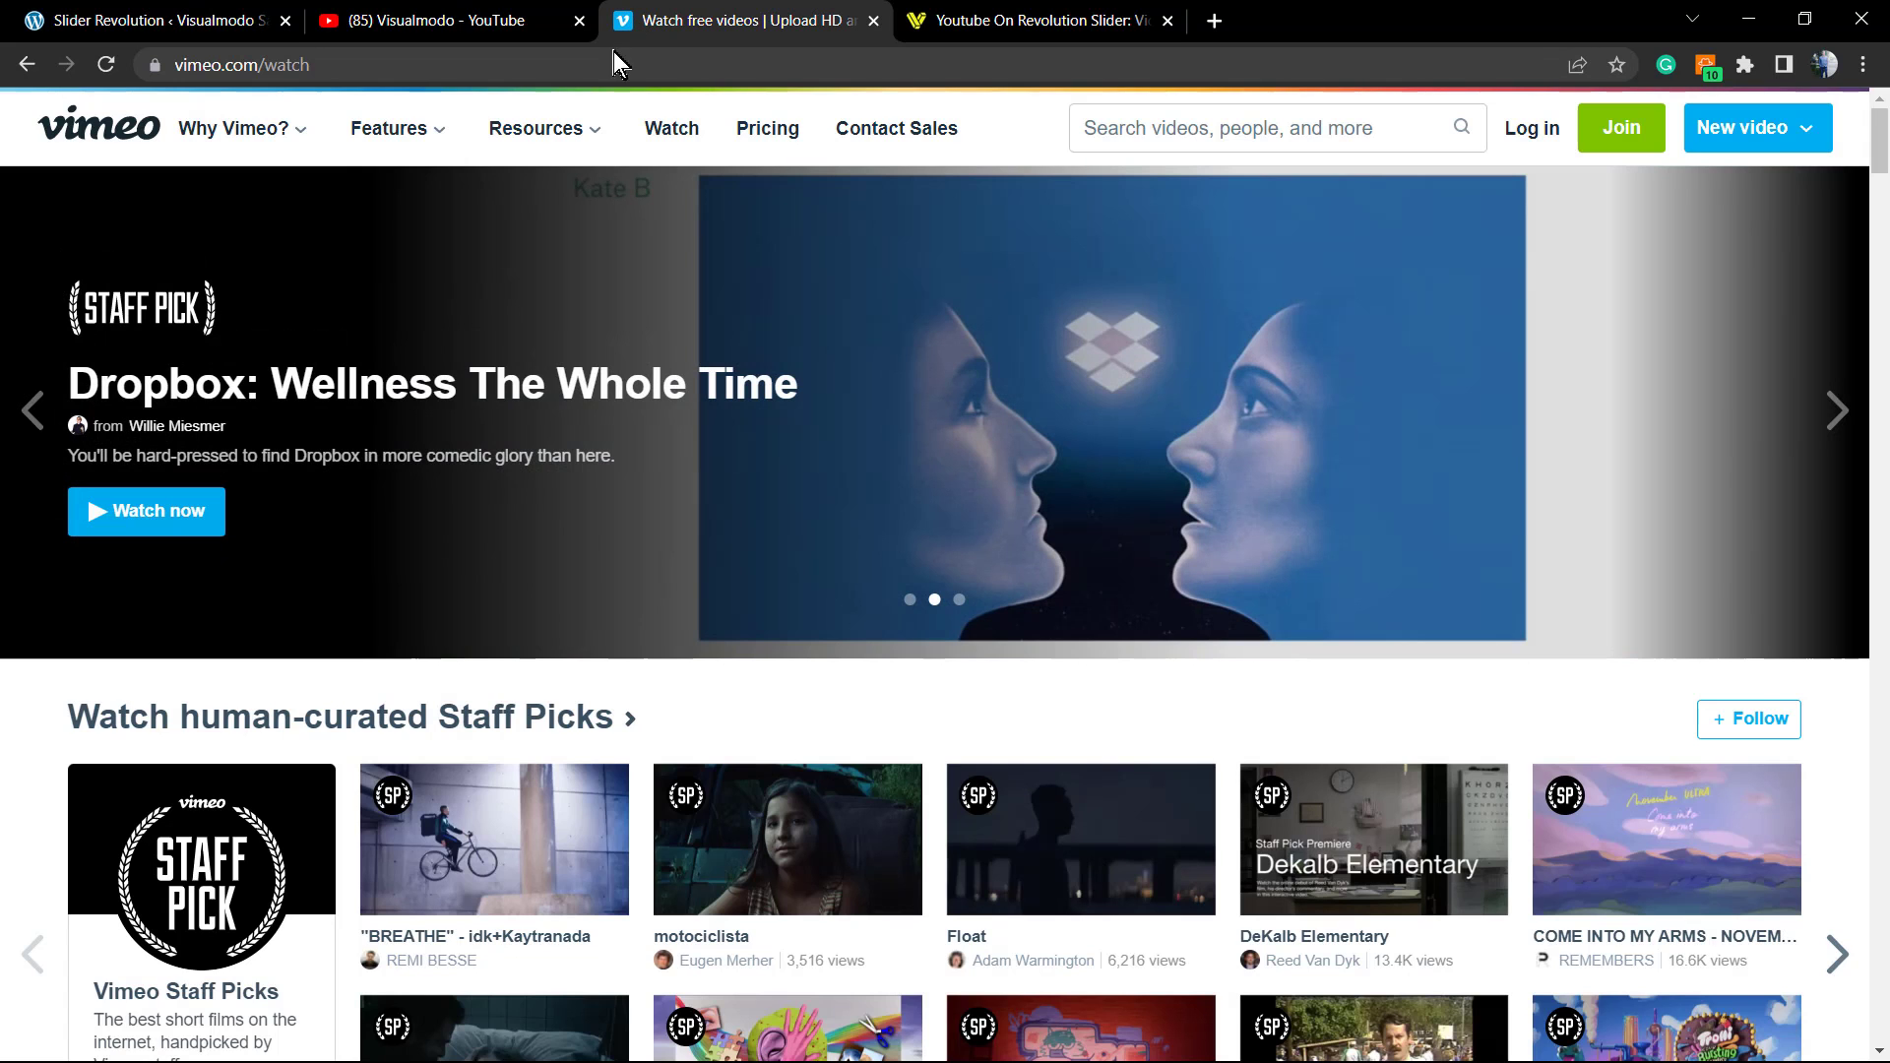
{"action": "left_click", "coordinate": [478, 17]}
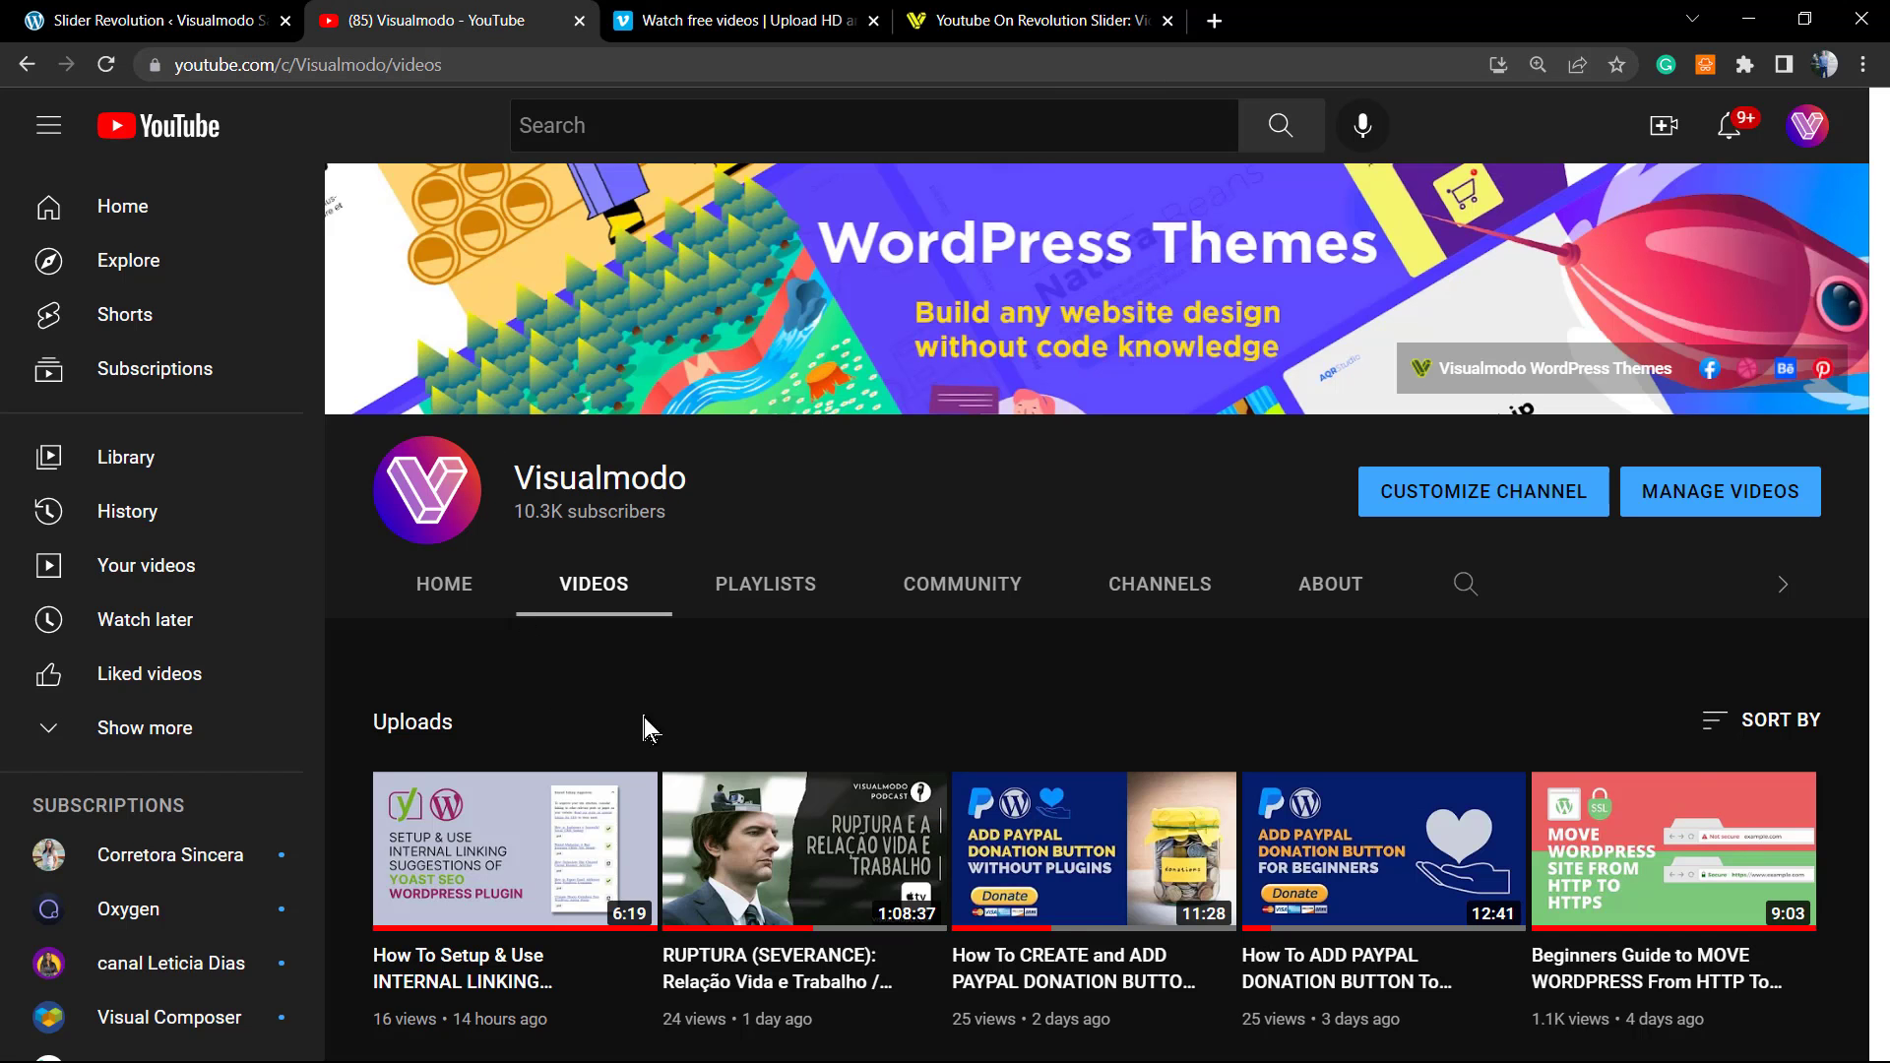
{"action": "scroll", "coordinate": [674, 735], "scroll_direction": "down", "scroll_amount": 4}
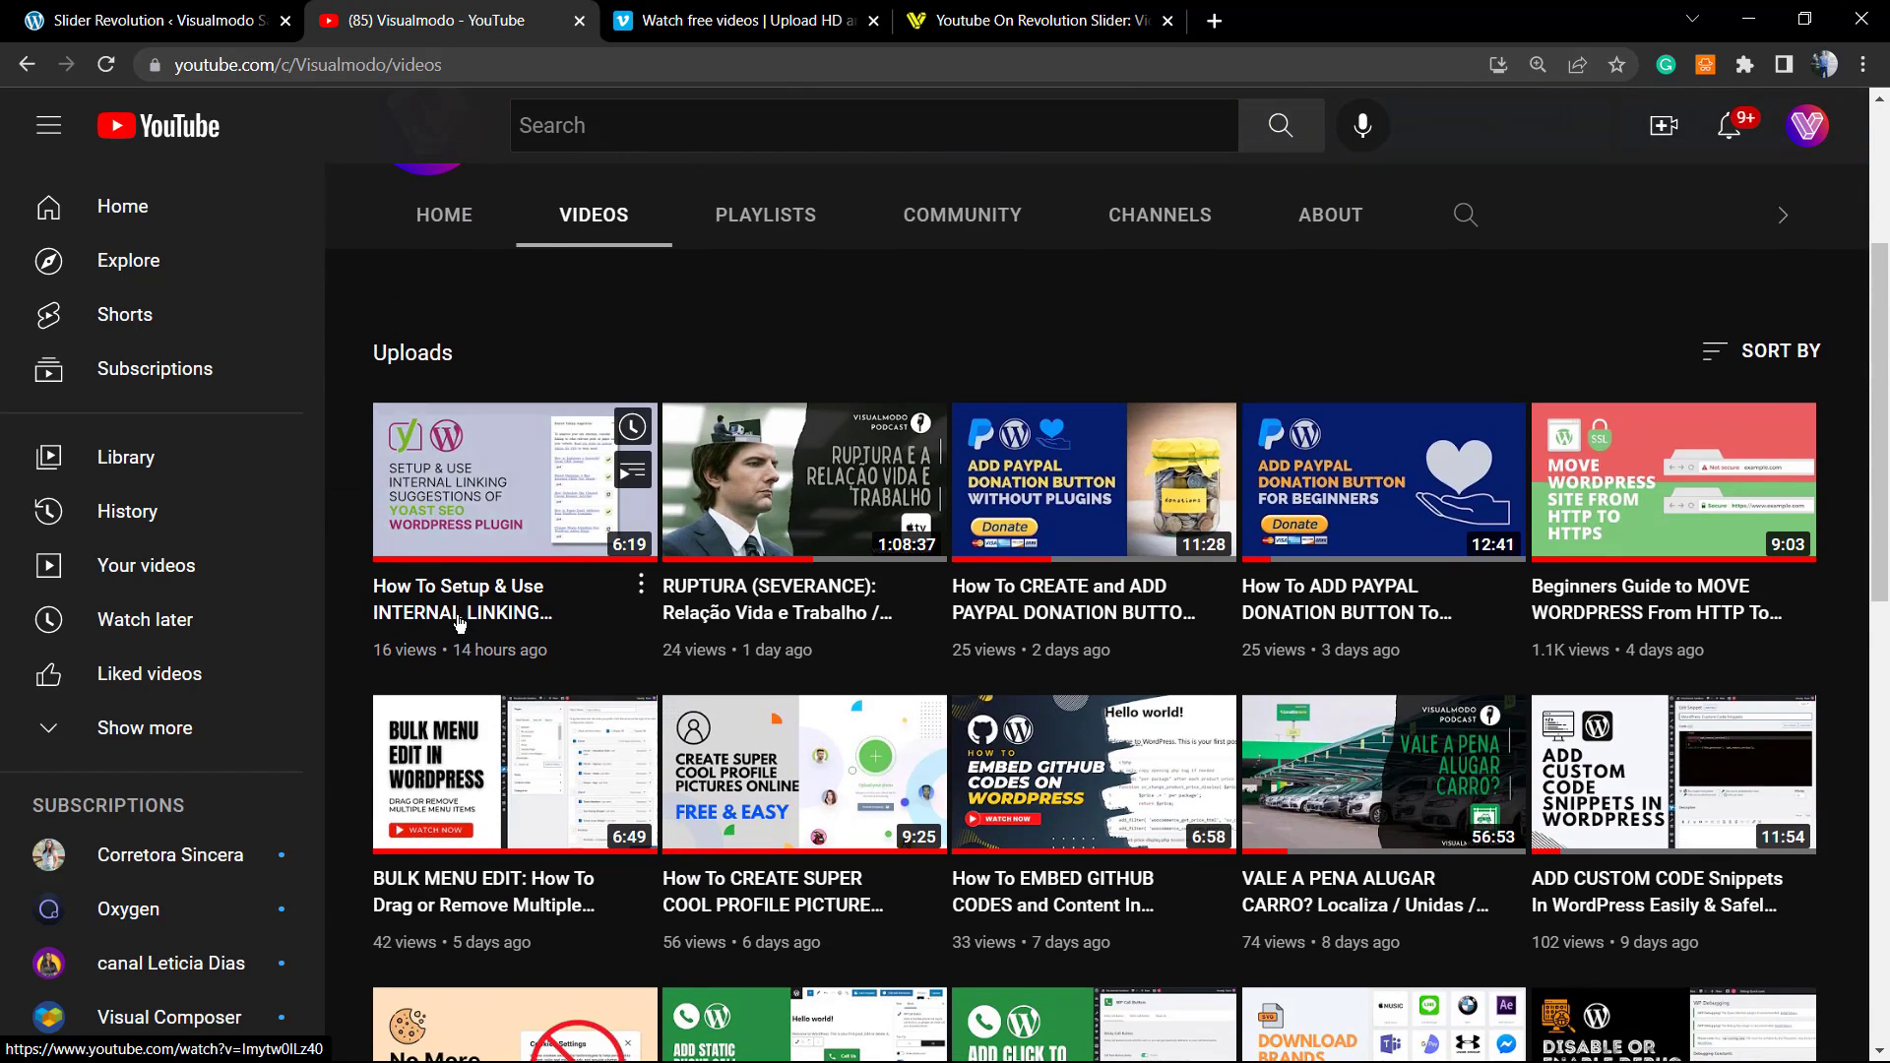
{"action": "left_click", "coordinate": [458, 615]}
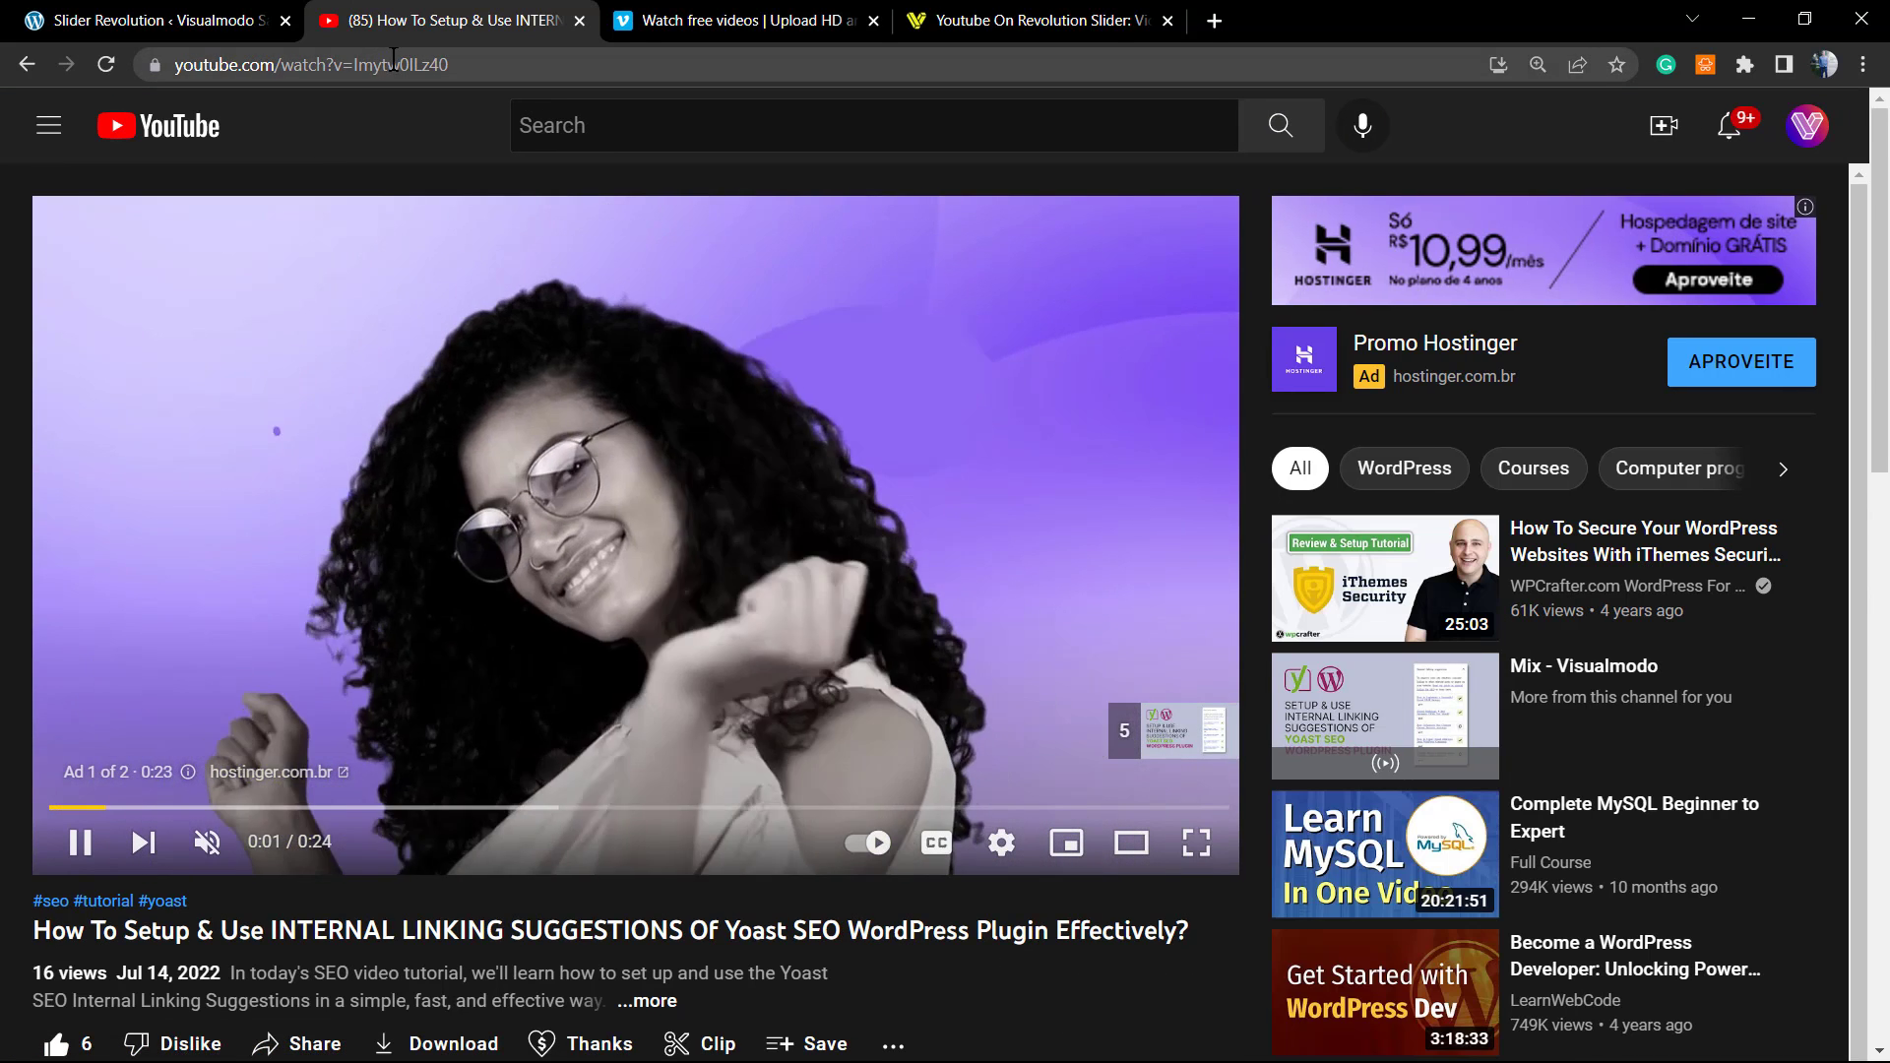
{"action": "double_click", "coordinate": [394, 65]}
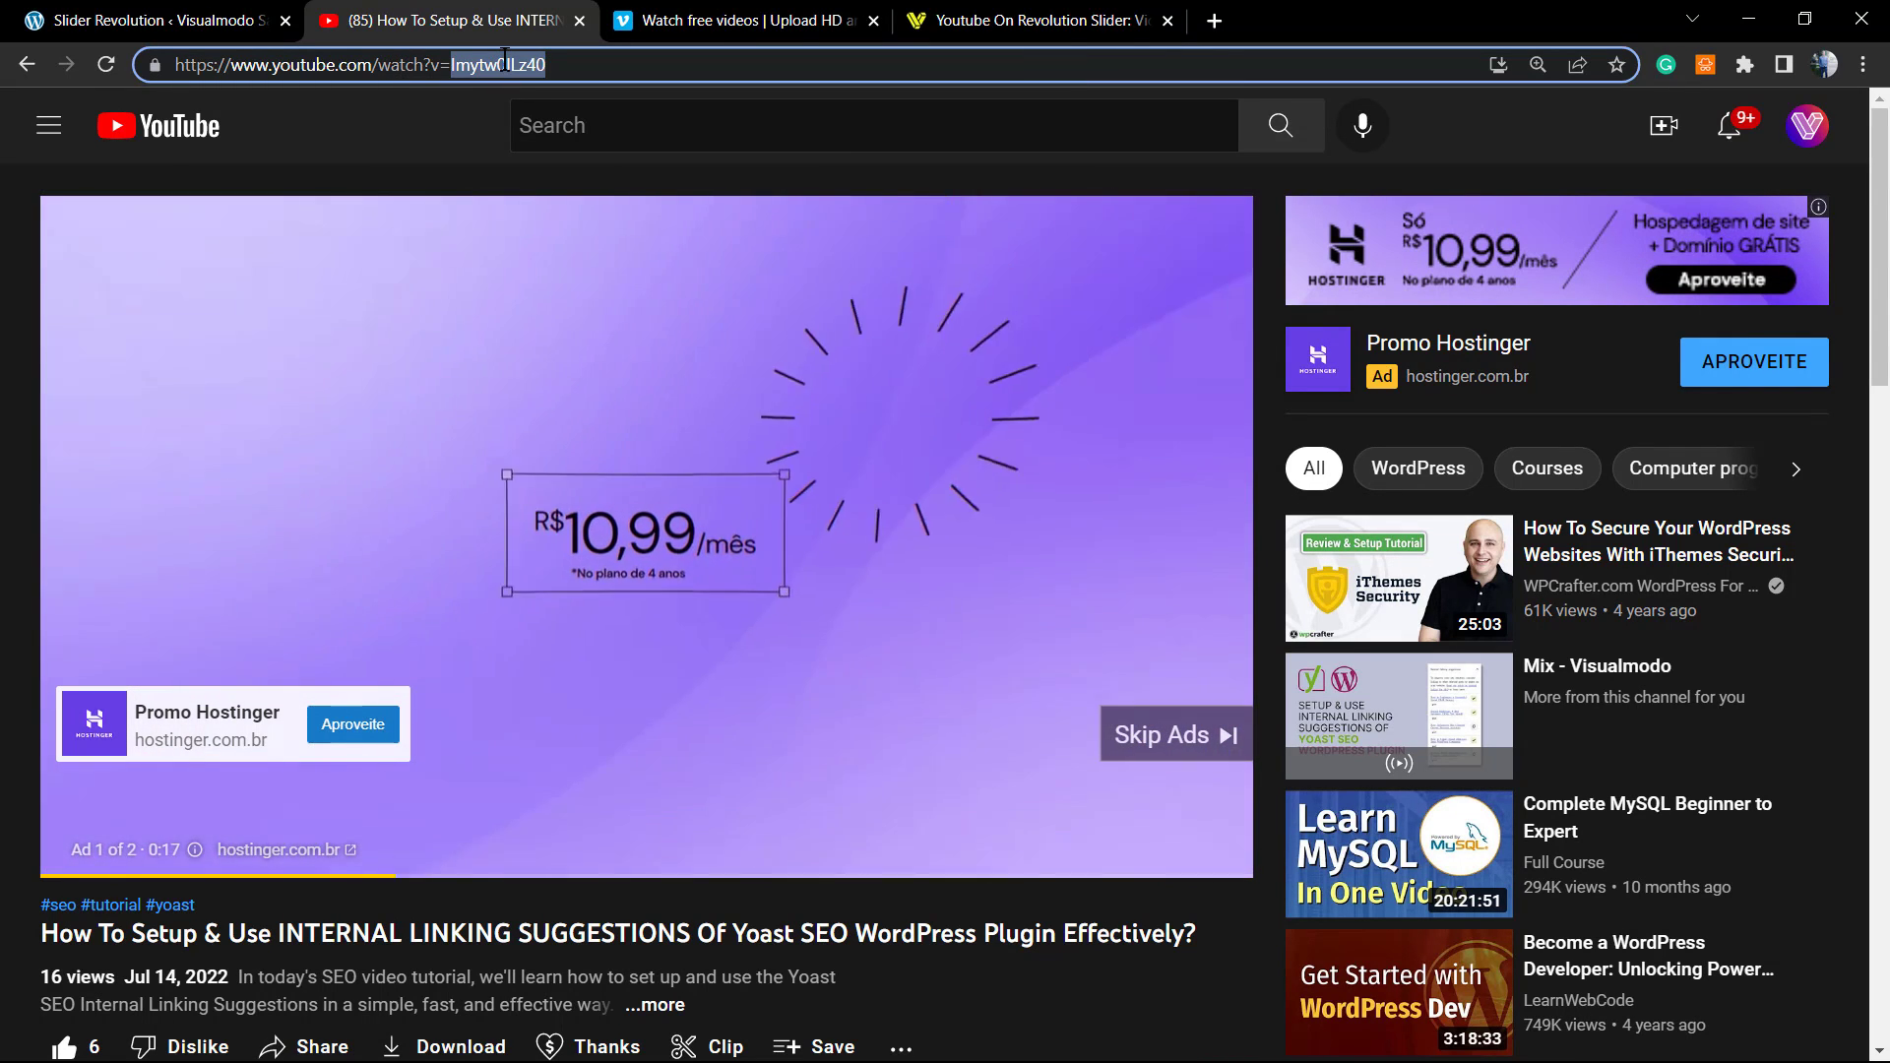
{"action": "left_click", "coordinate": [506, 61]}
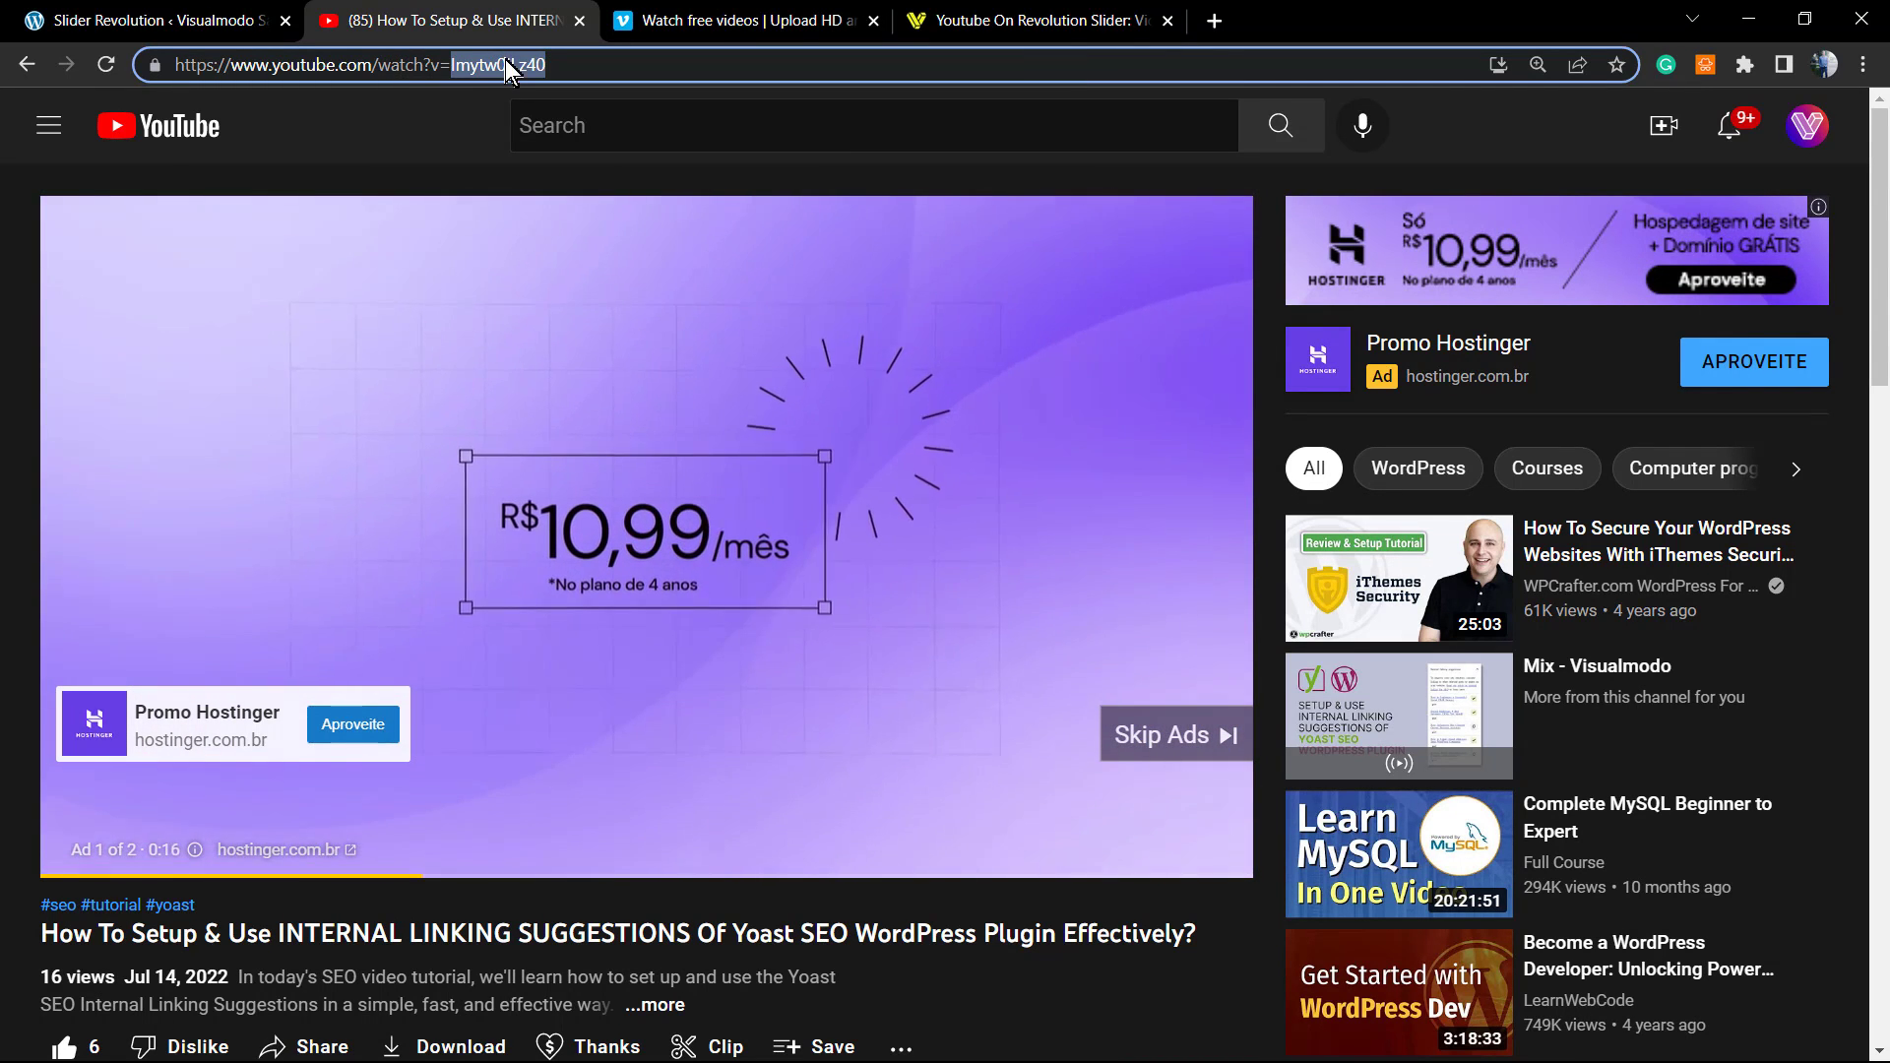
{"action": "double_click", "coordinate": [506, 65]}
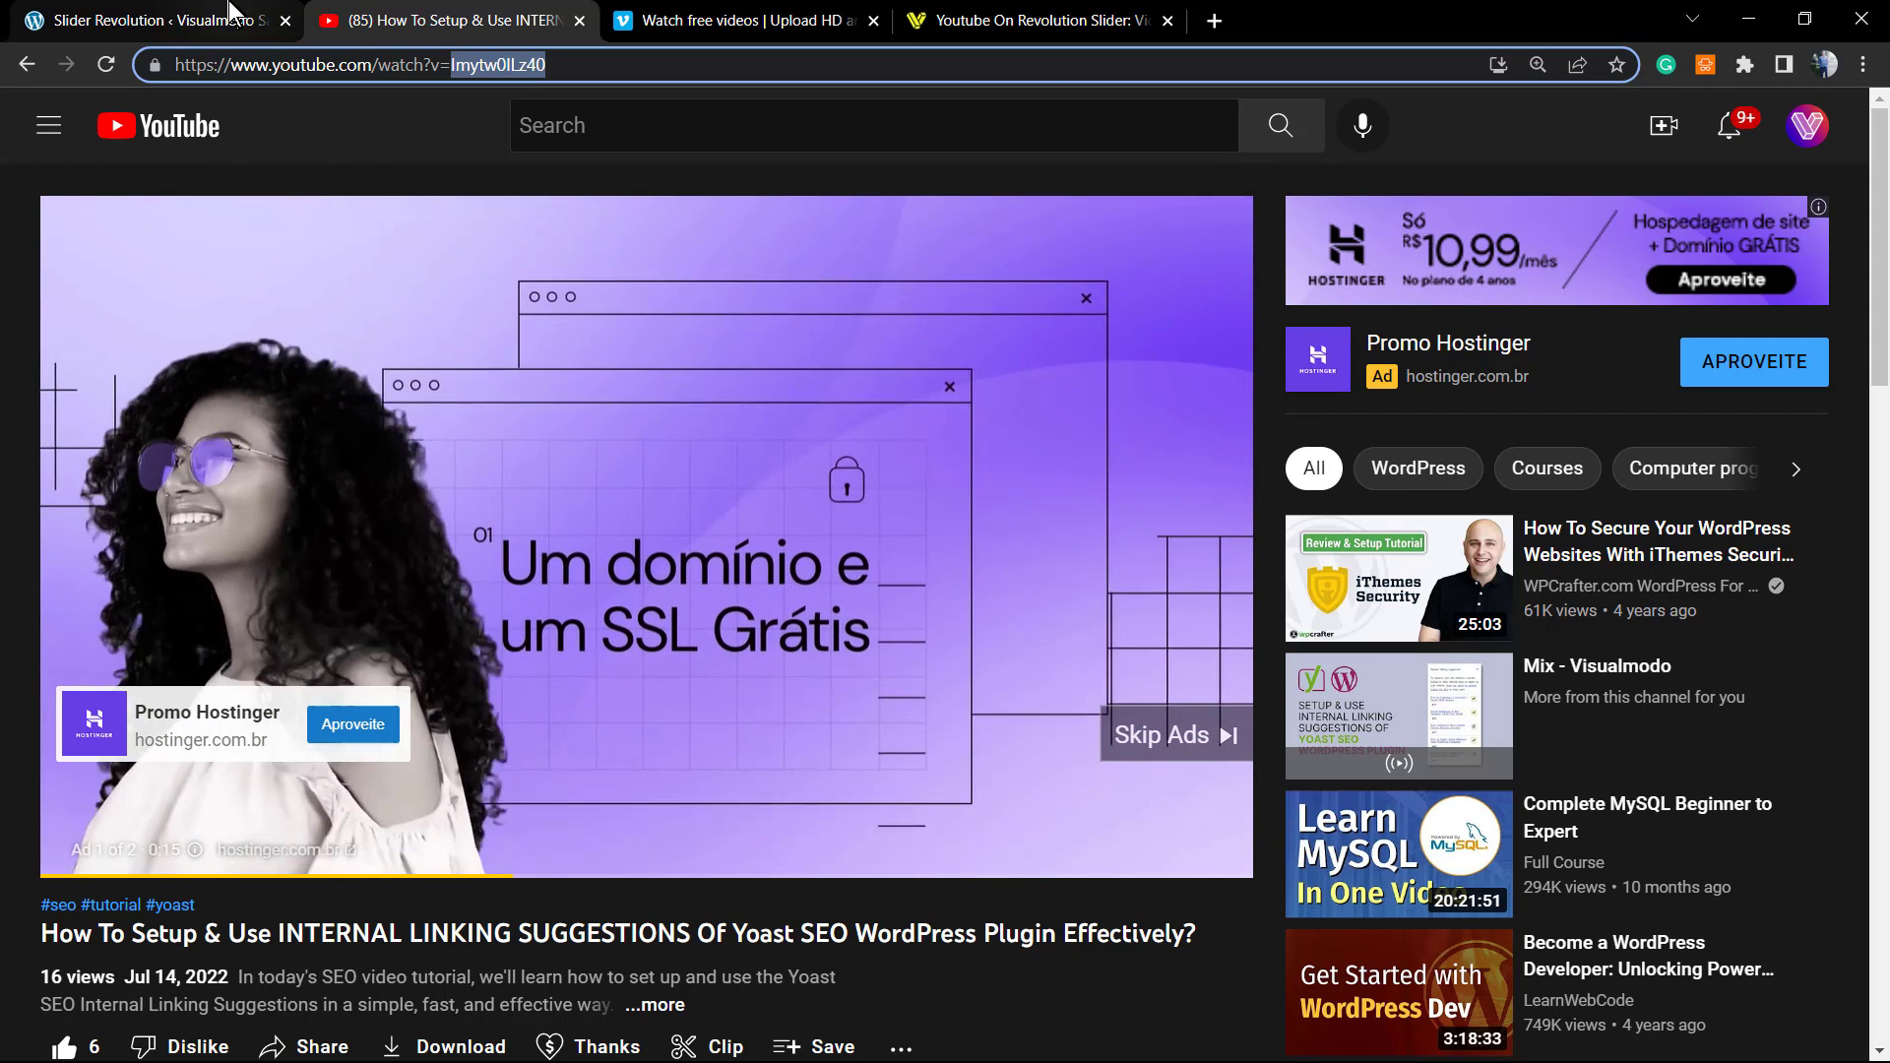
Add an Empty Placeholder video layer, Video-0, to the slide
{"action": "left_click", "coordinate": [229, 14]}
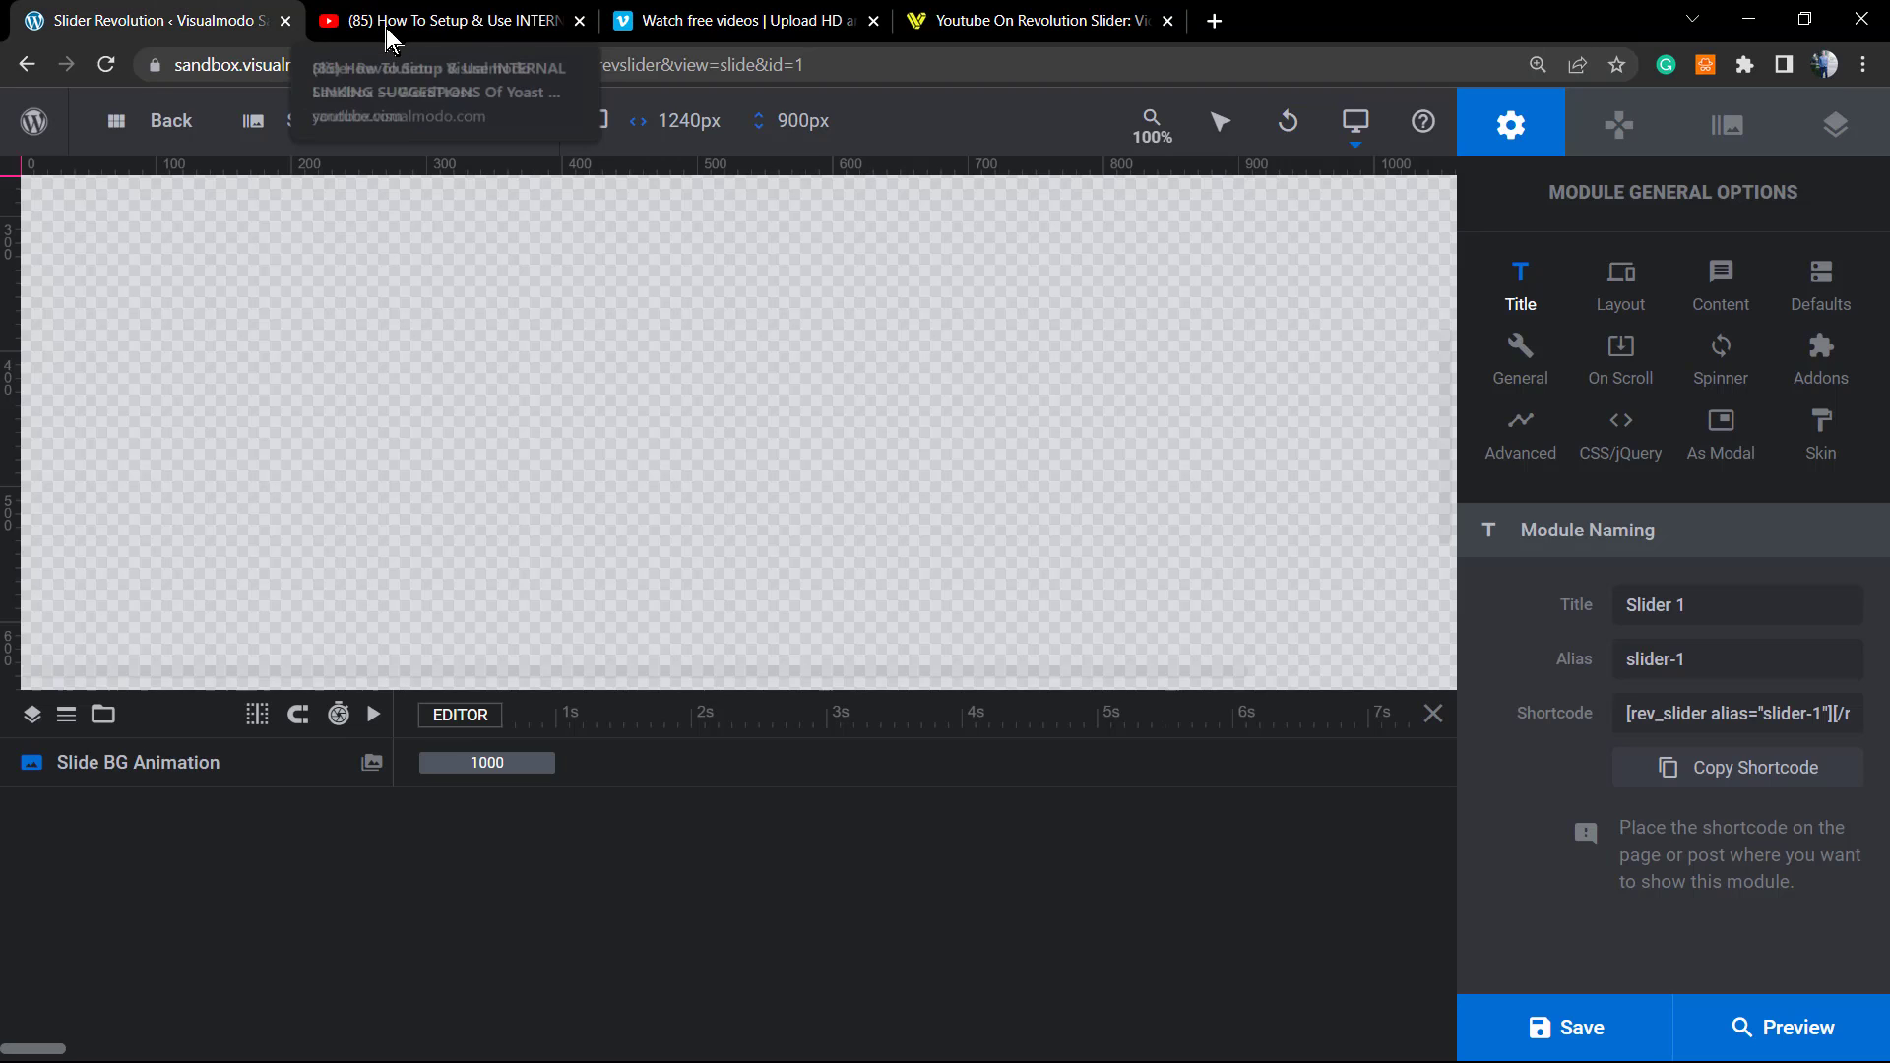
{"action": "mouse_move", "coordinate": [445, 136]}
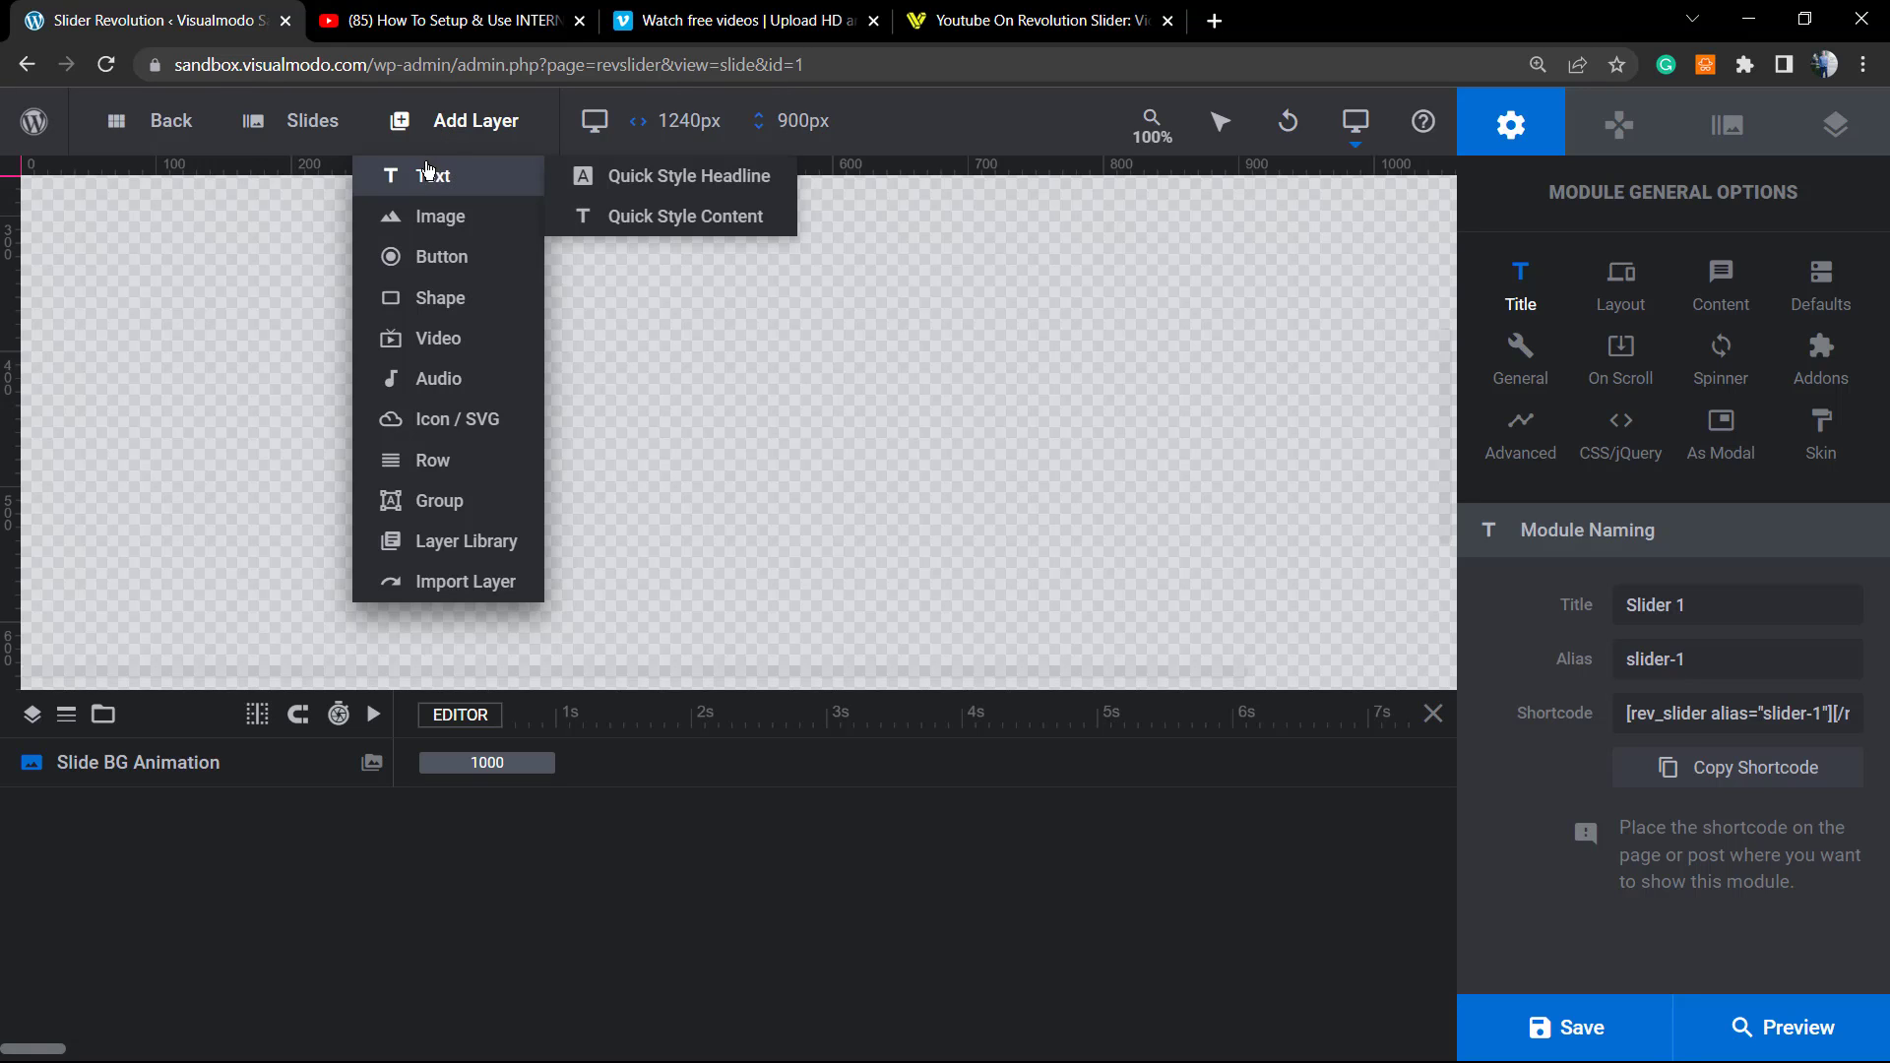
{"action": "mouse_move", "coordinate": [455, 335]}
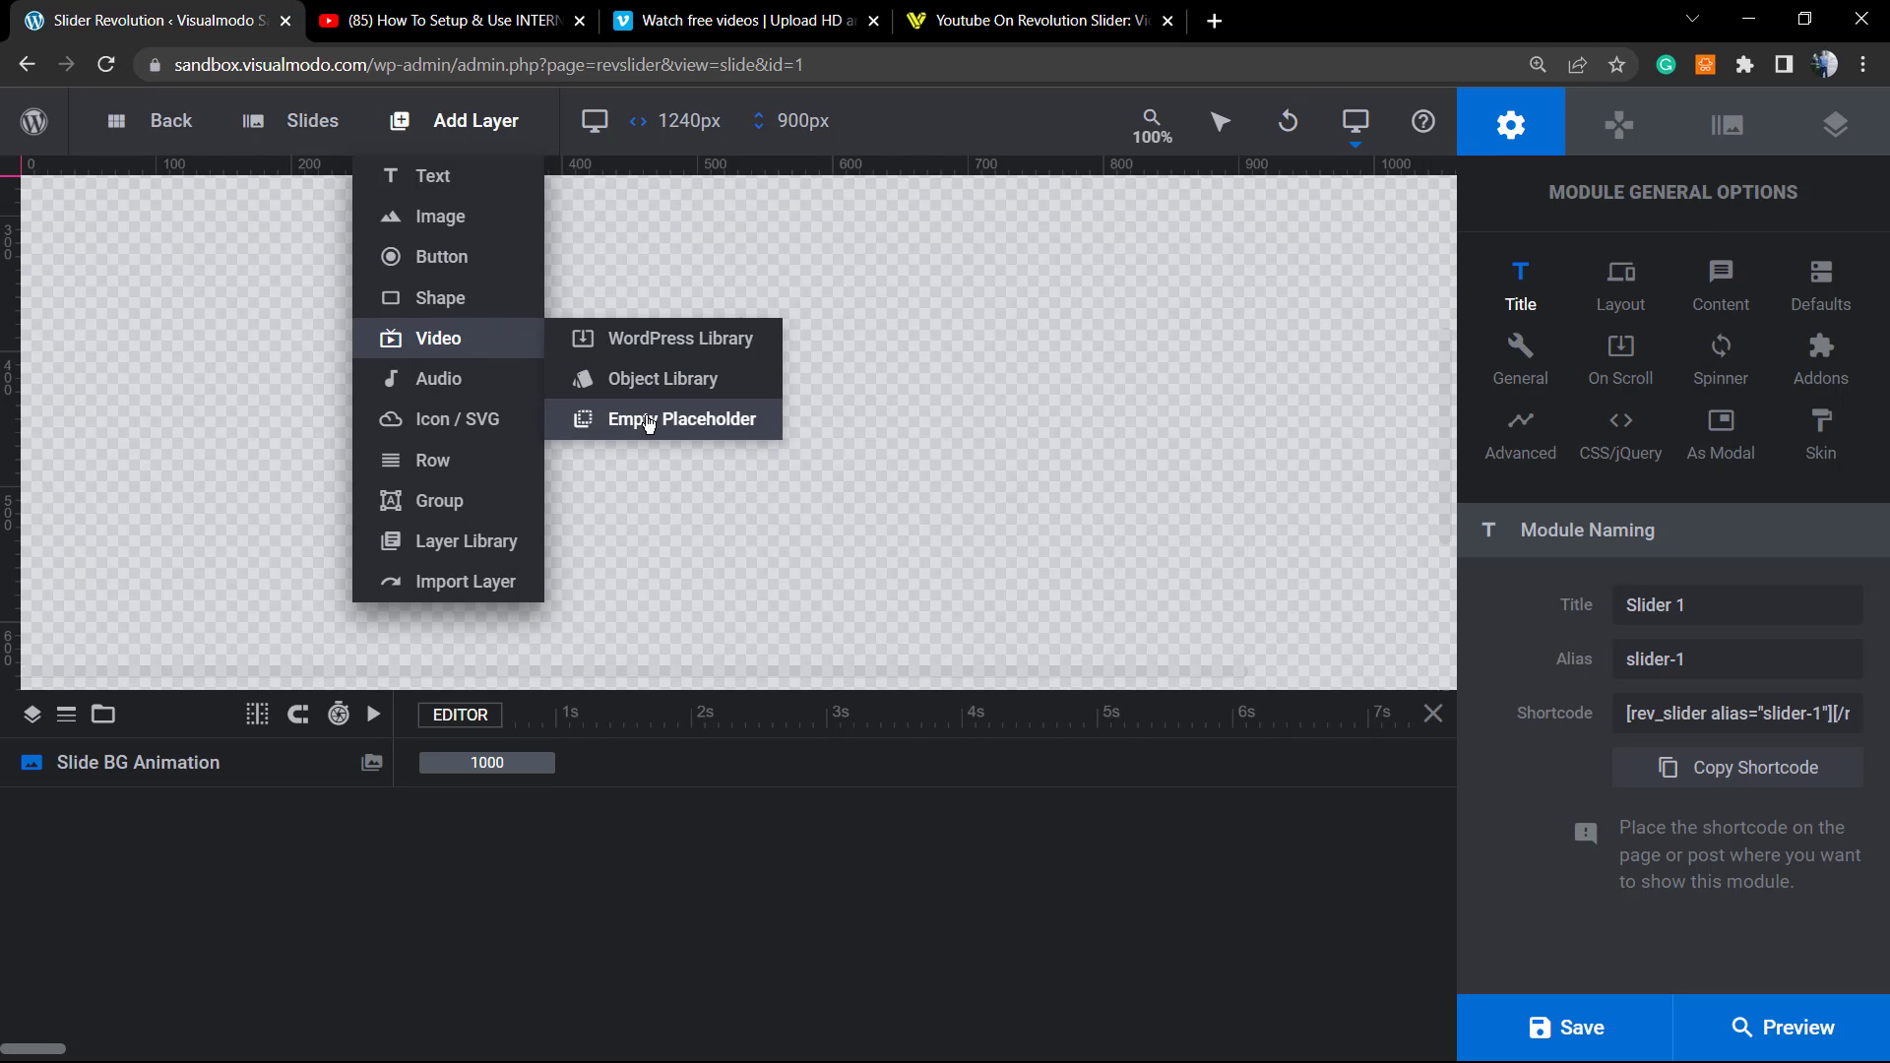
{"action": "left_click", "coordinate": [637, 421]}
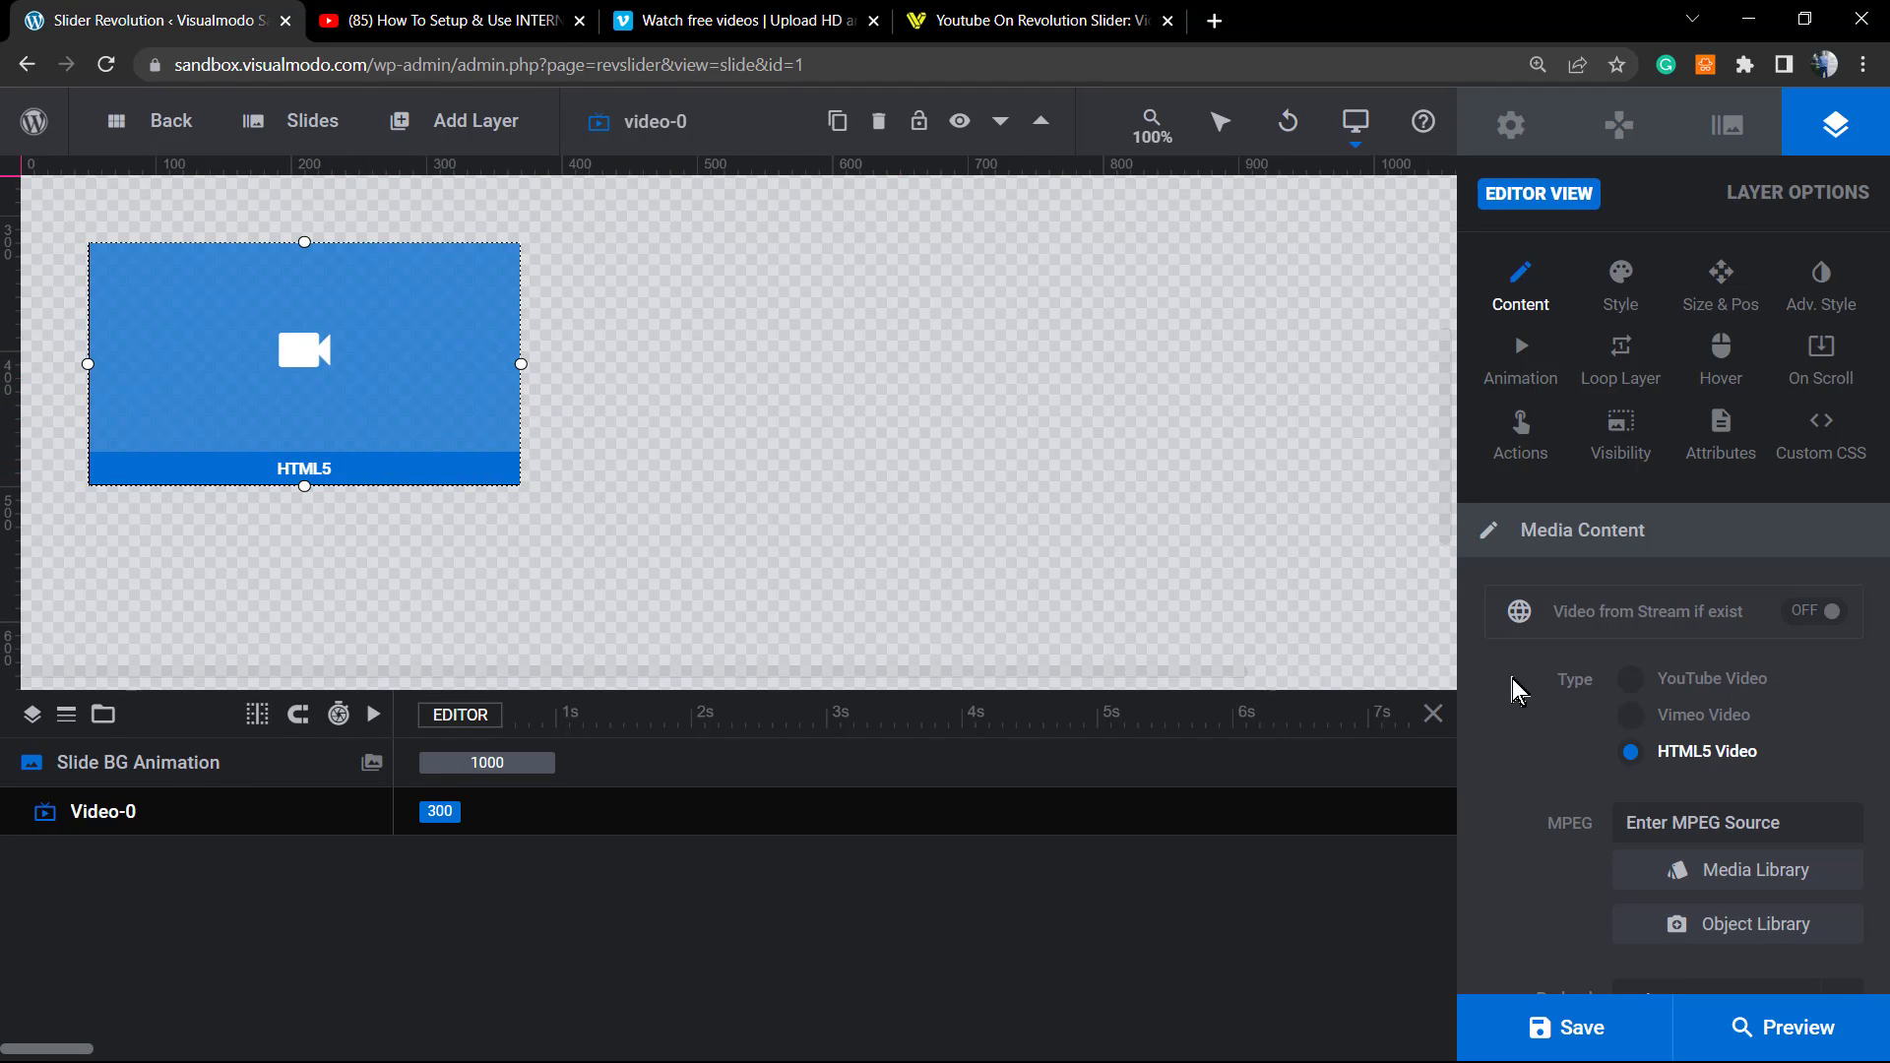
Set Video-0's type to YouTube Video and paste video ID Imytw0ILz40
{"action": "key", "text": "ctrl+plus"}
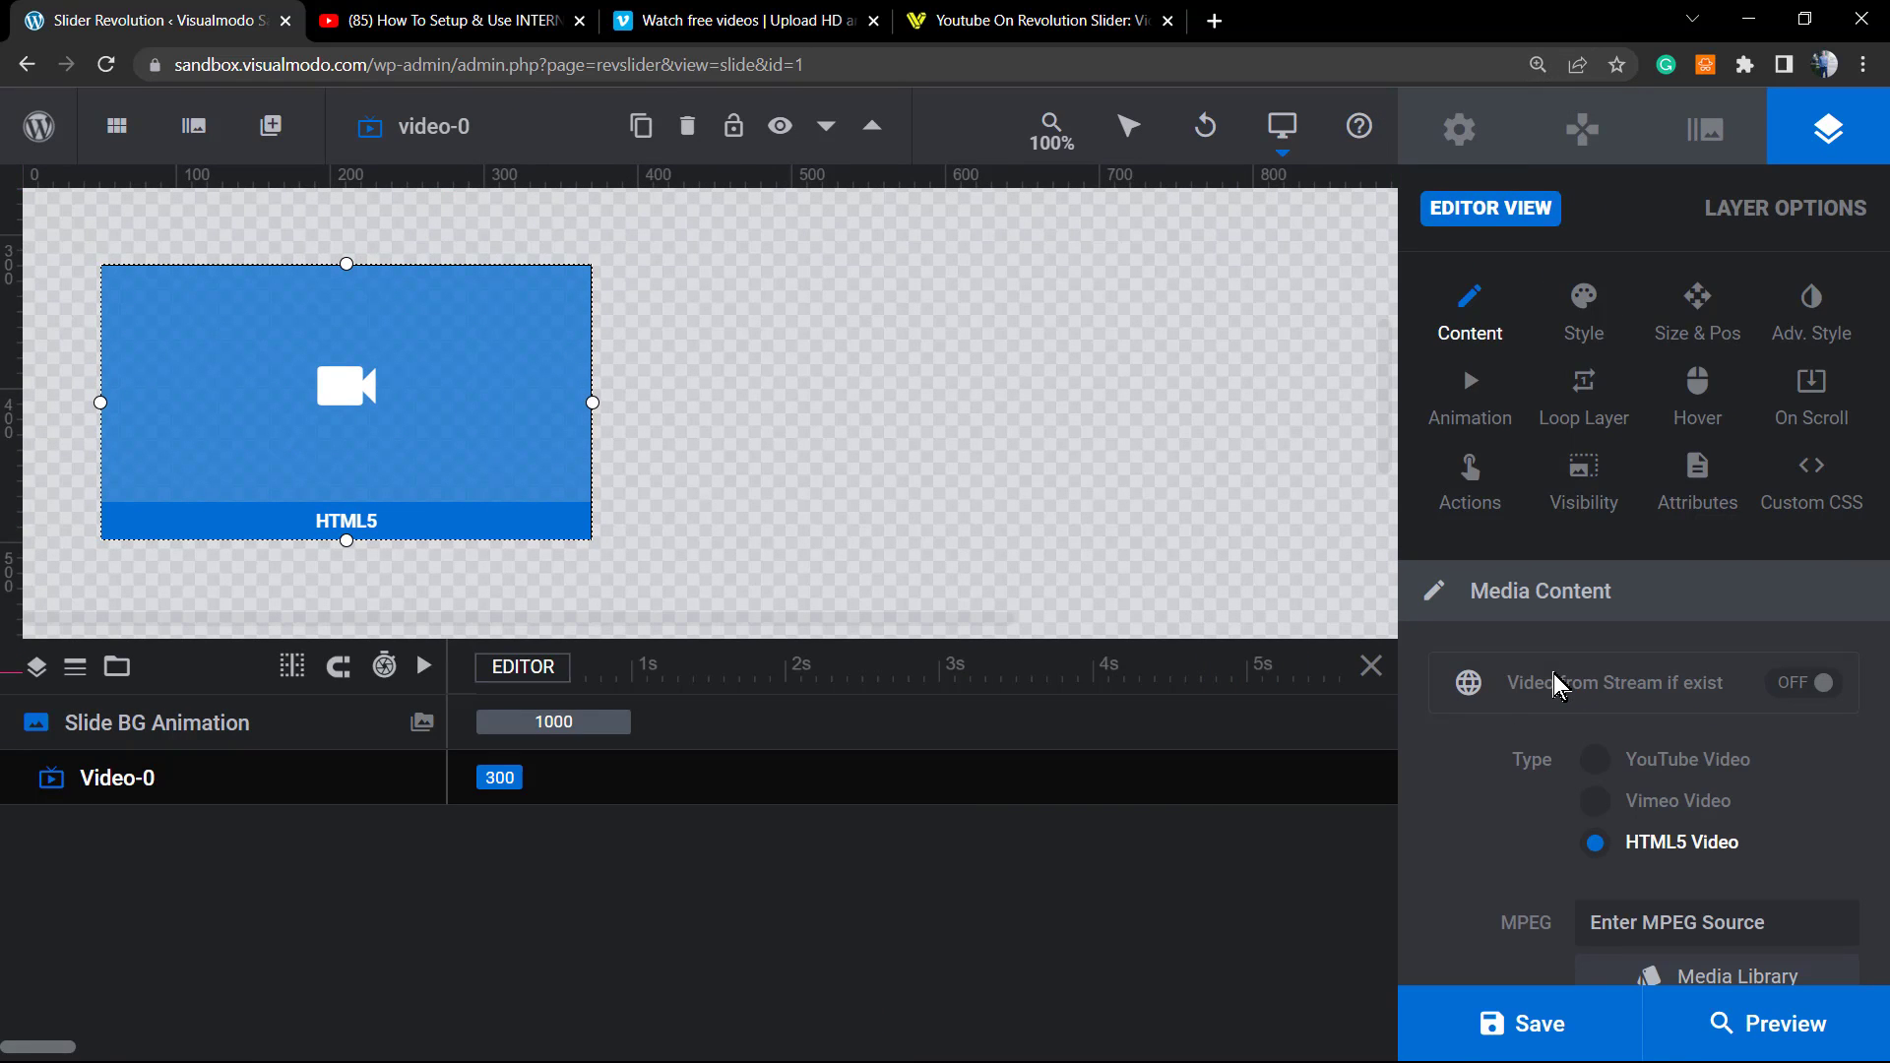
{"action": "scroll", "coordinate": [1632, 684], "scroll_direction": "down", "scroll_amount": 2}
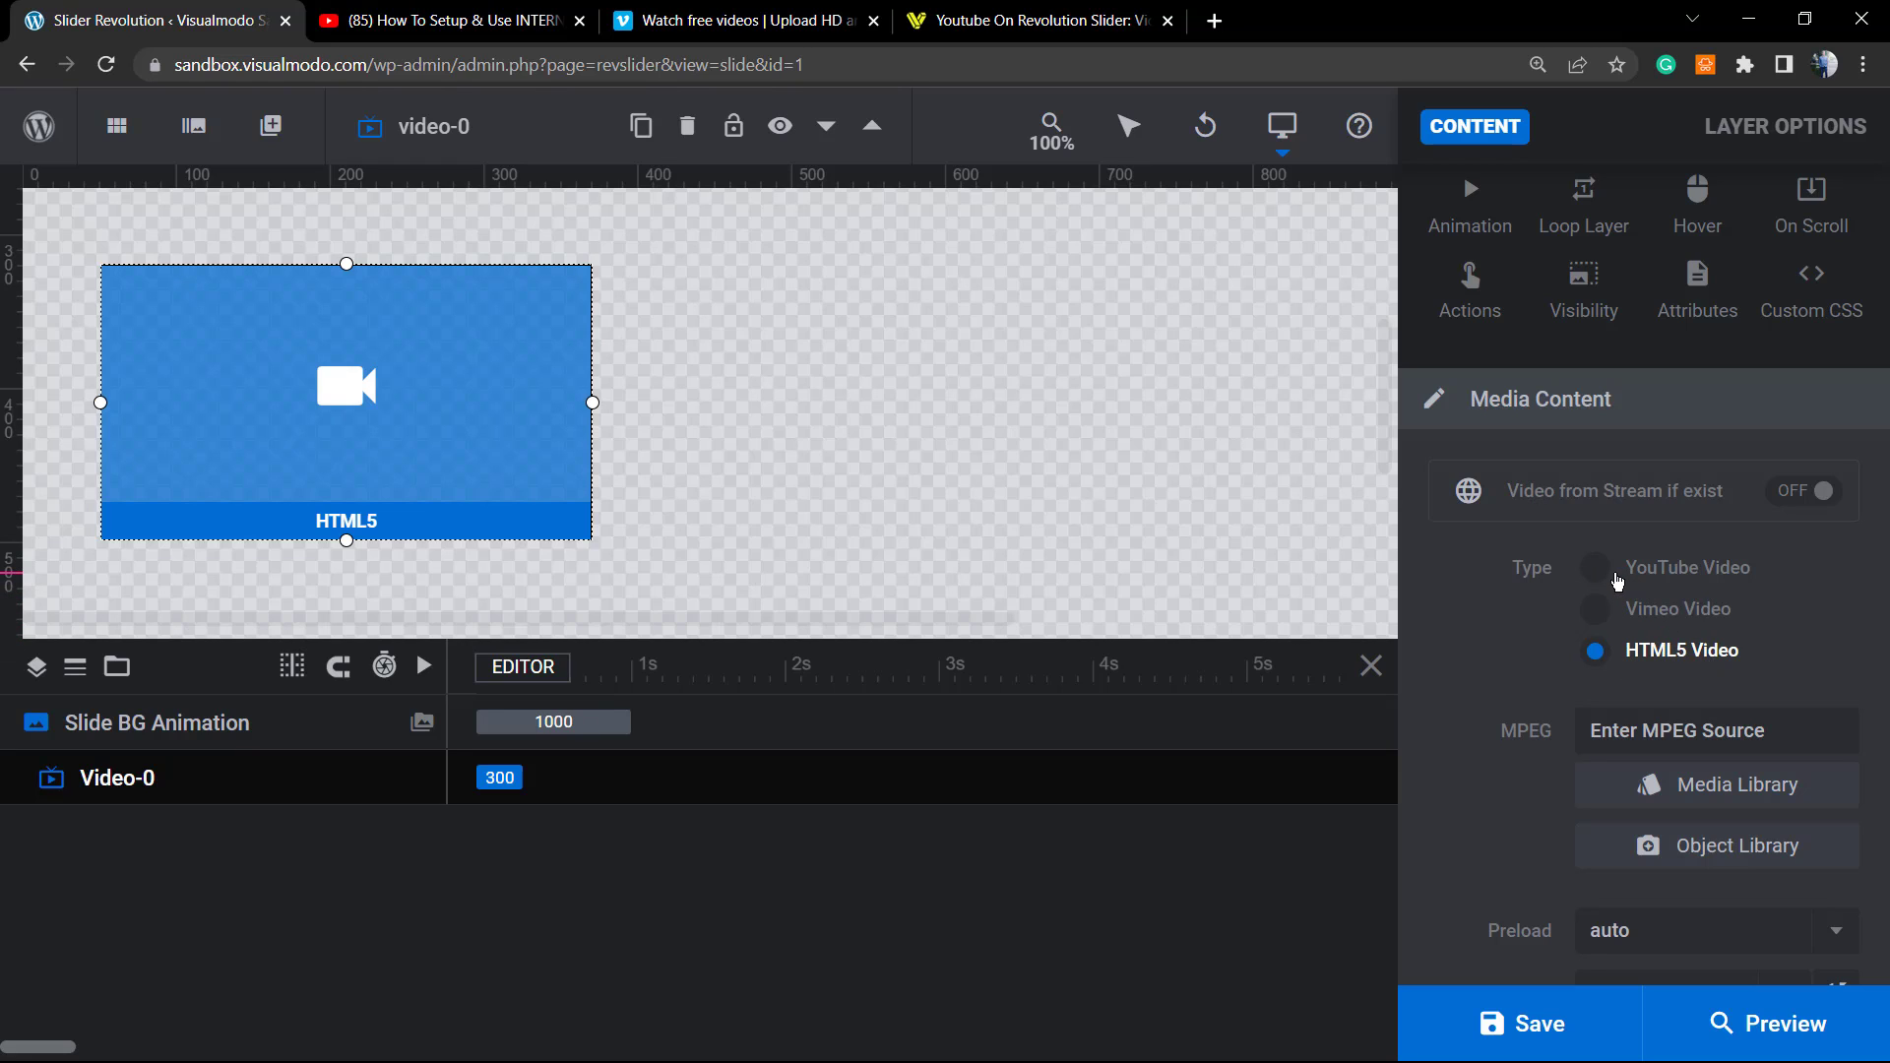
{"action": "left_click", "coordinate": [1615, 582]}
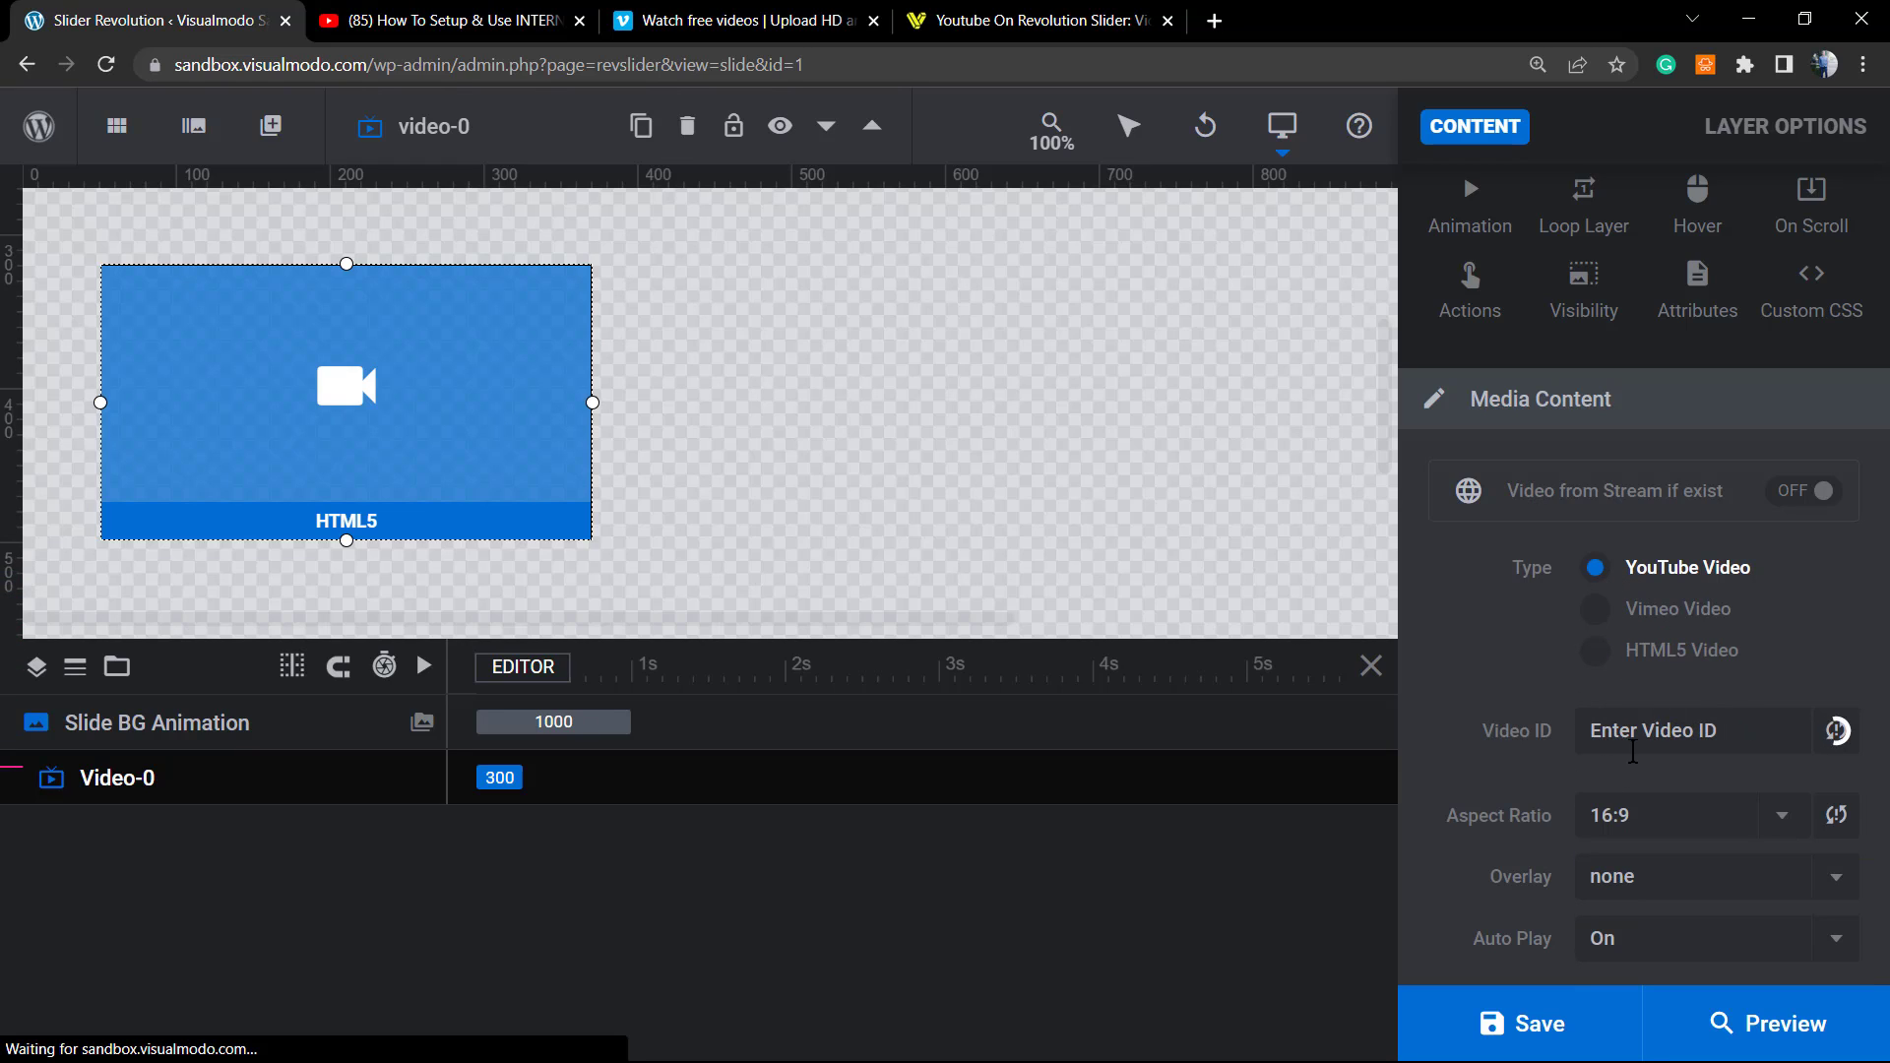
{"action": "left_click", "coordinate": [1652, 740]}
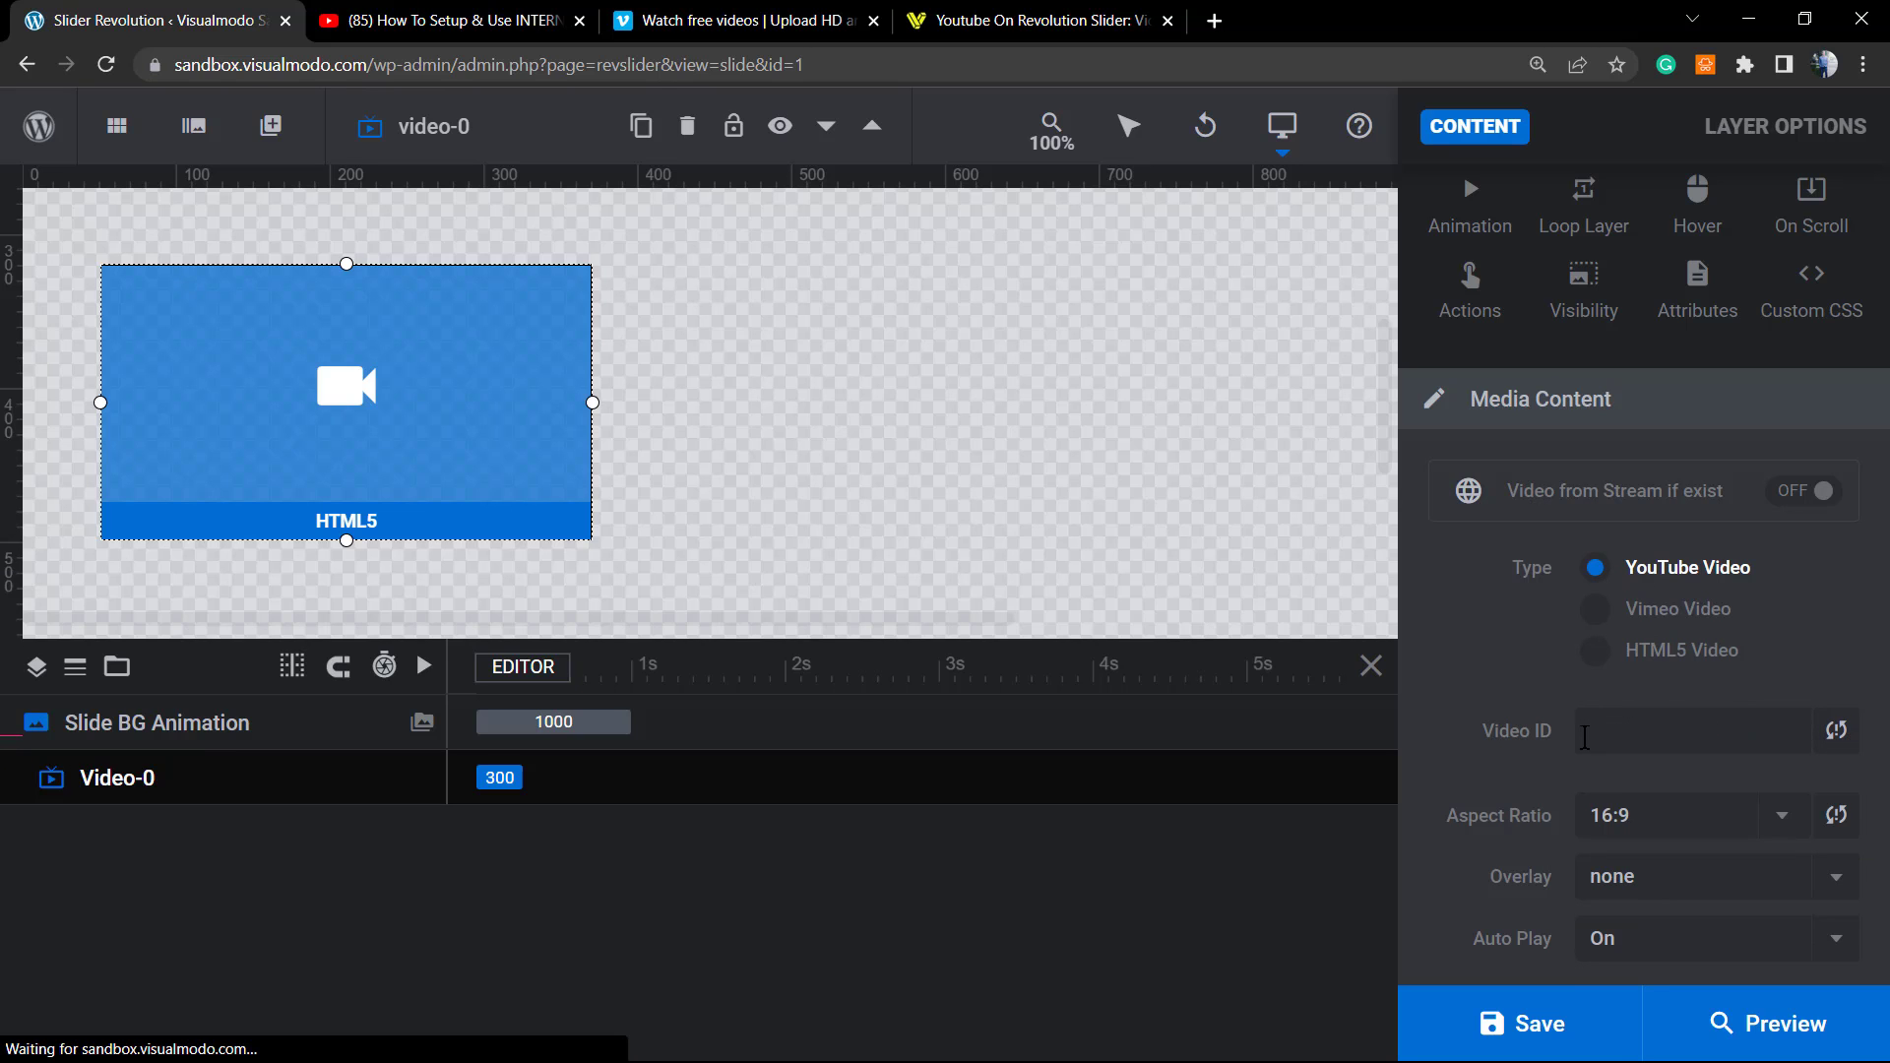
{"action": "left_click", "coordinate": [438, 20]}
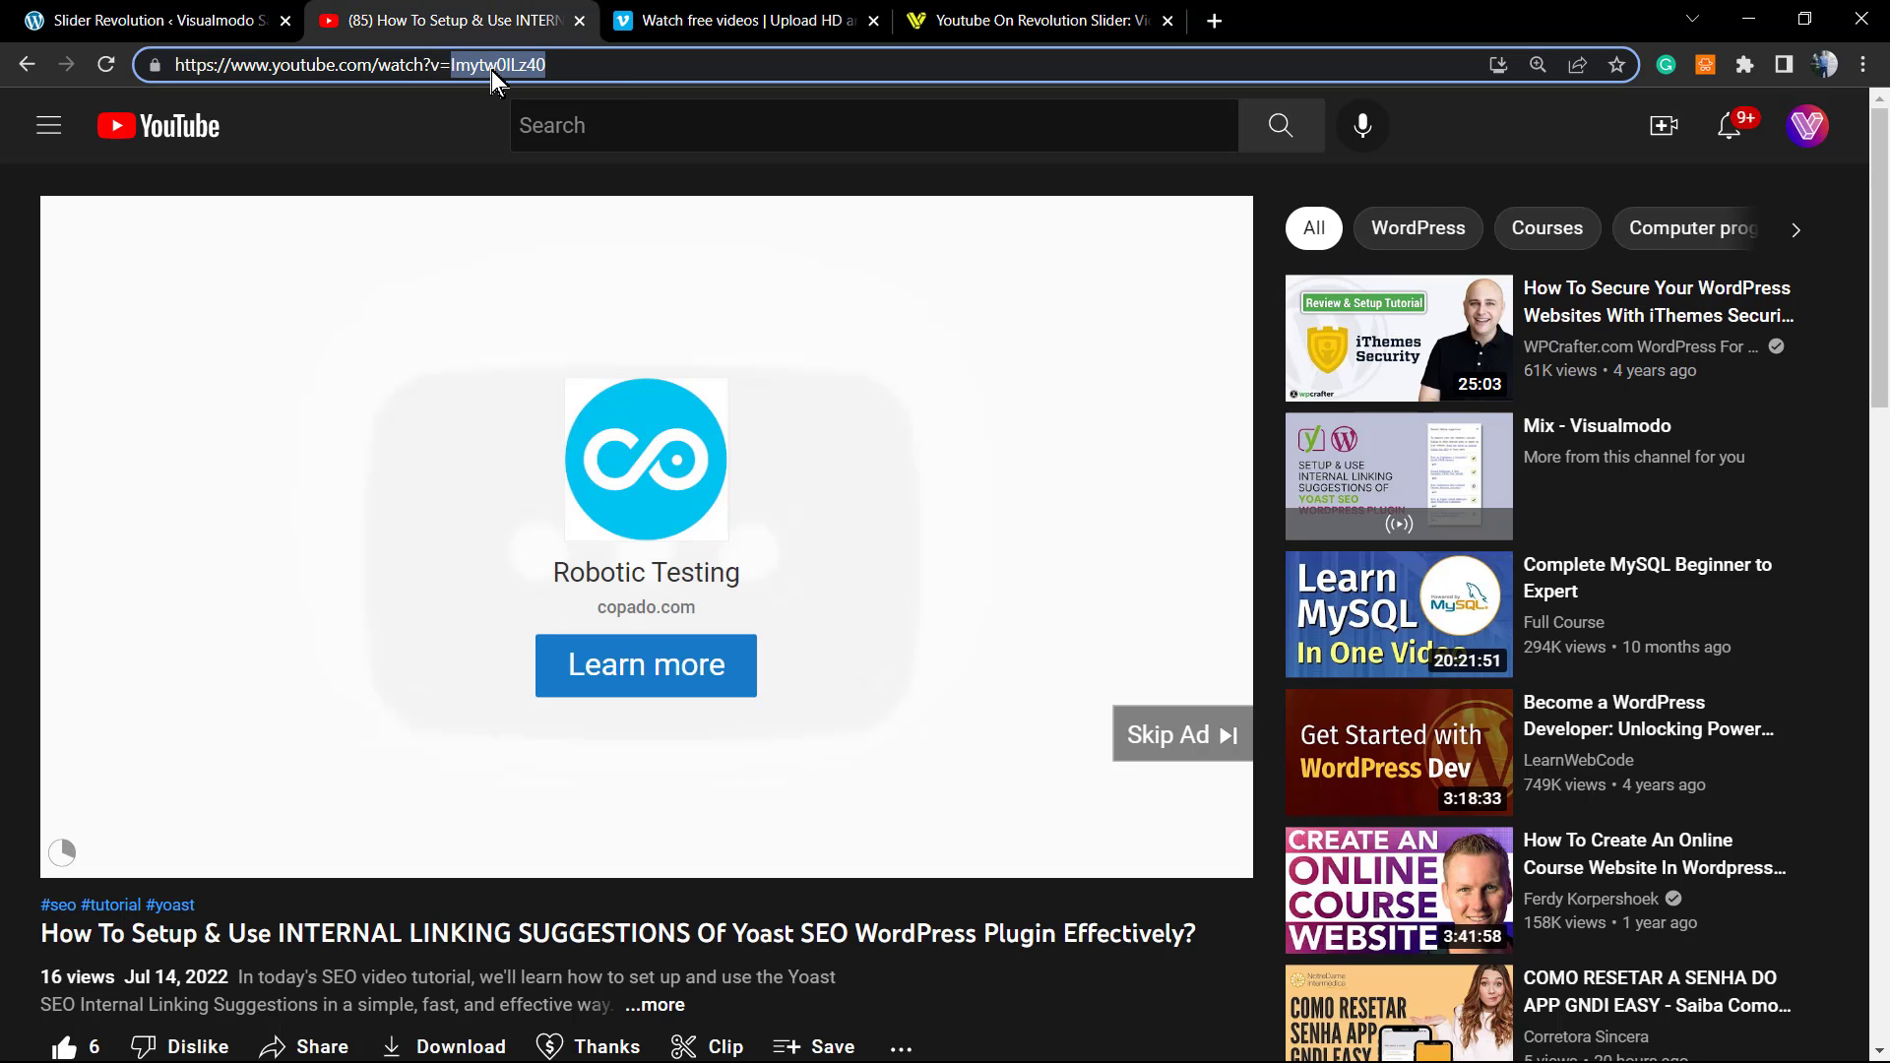
{"action": "left_click", "coordinate": [197, 19]}
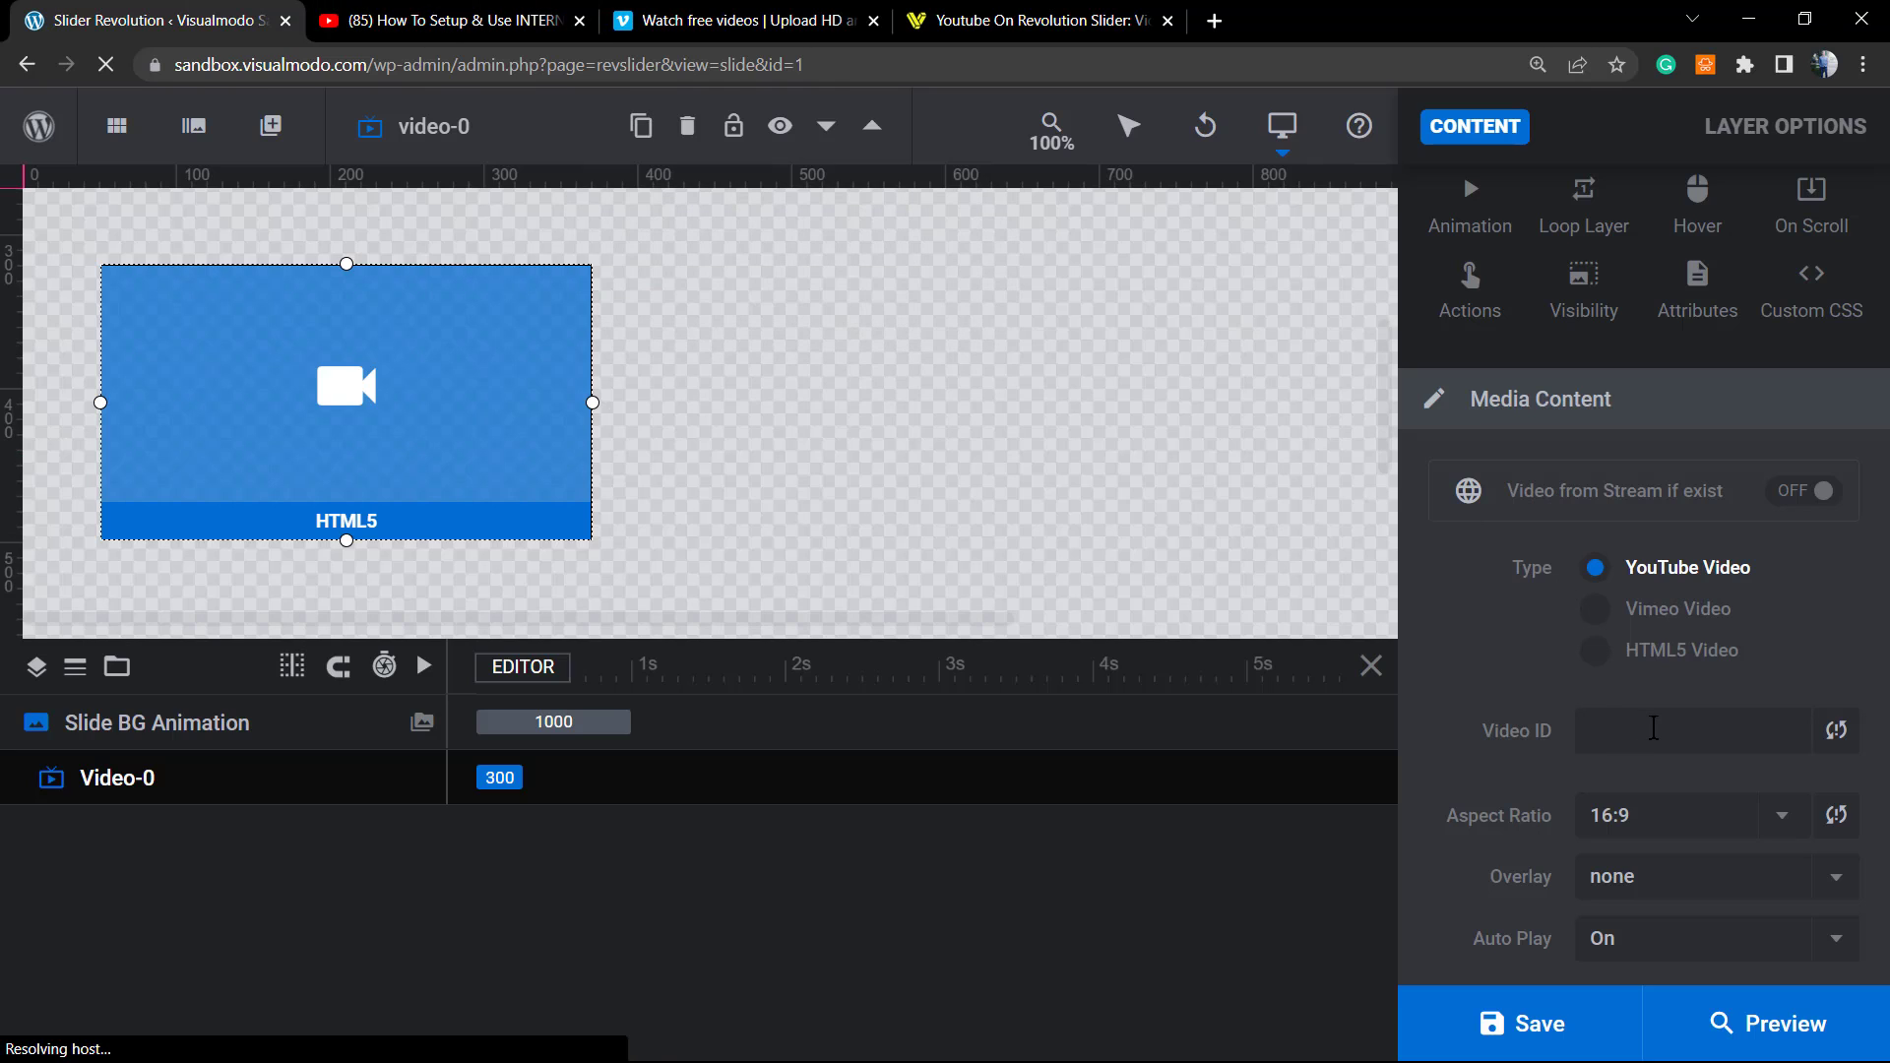
{"action": "type", "text": "Imytw0ILz40"}
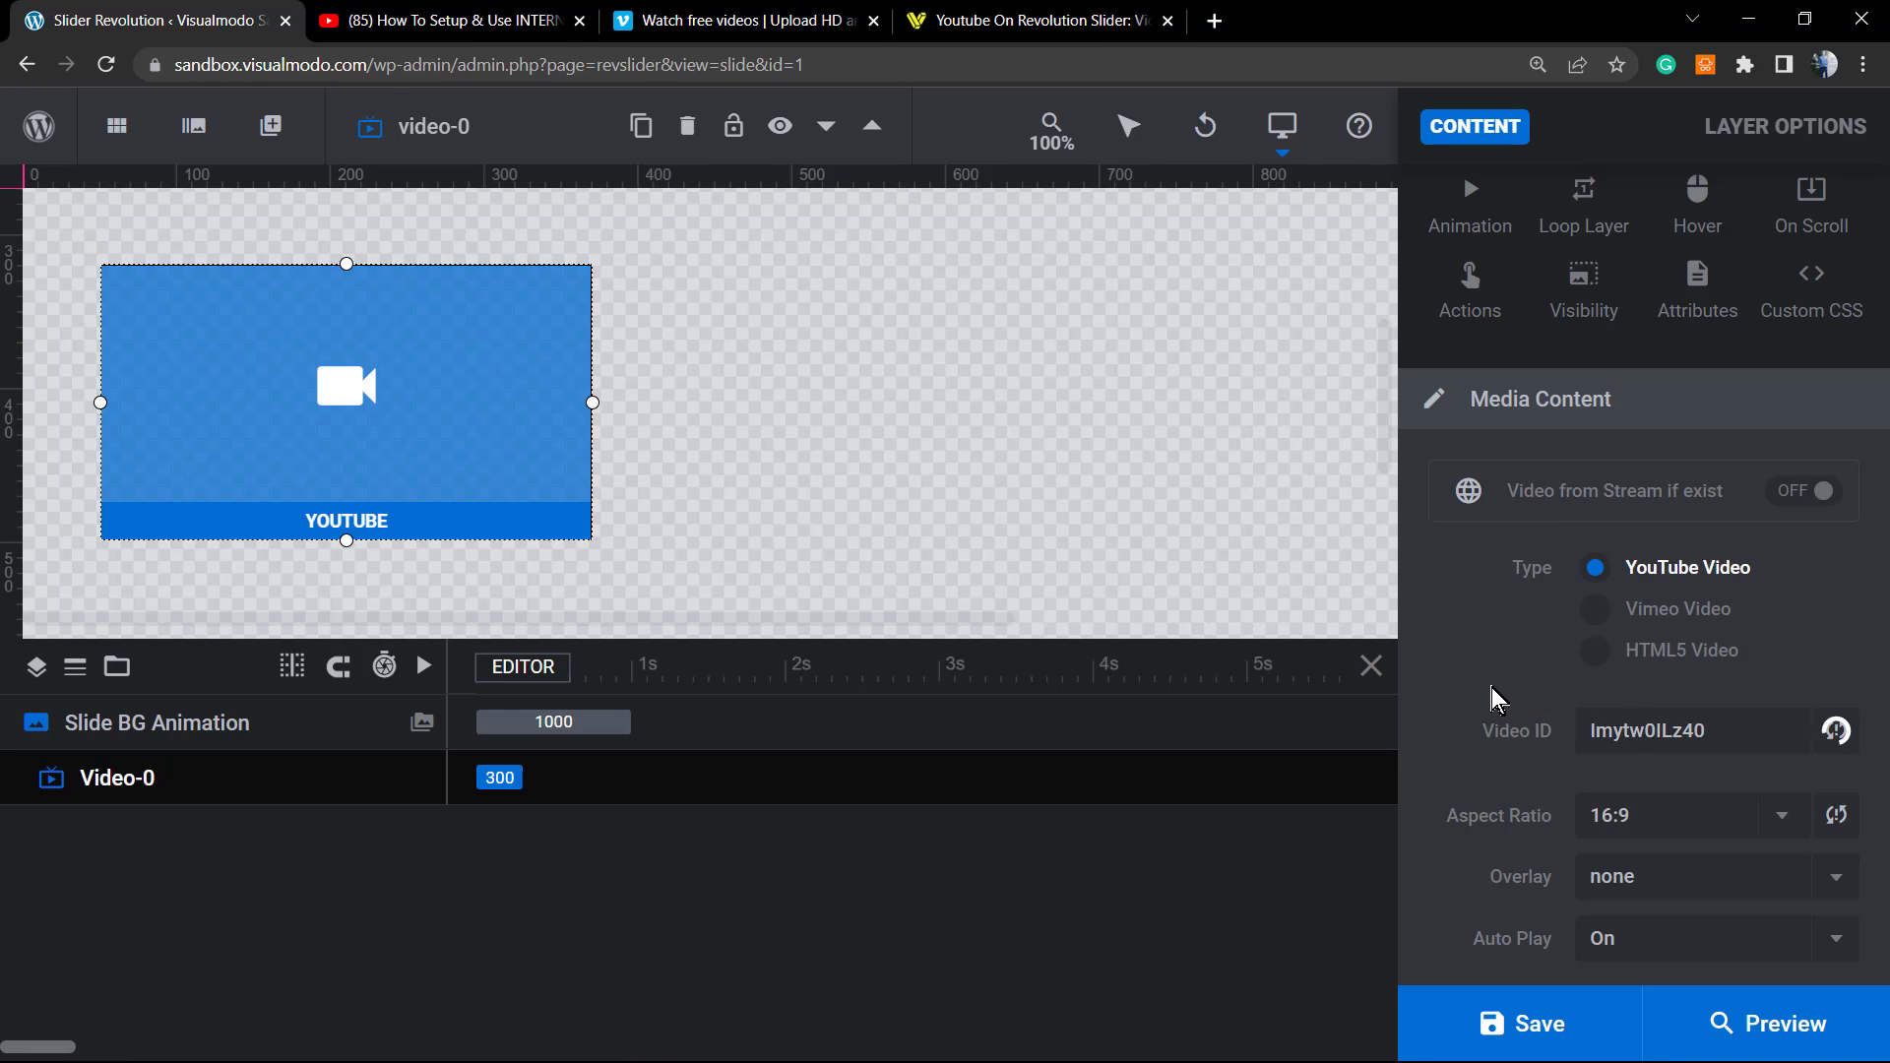
{"action": "scroll", "coordinate": [1624, 729], "scroll_direction": "down", "scroll_amount": 2}
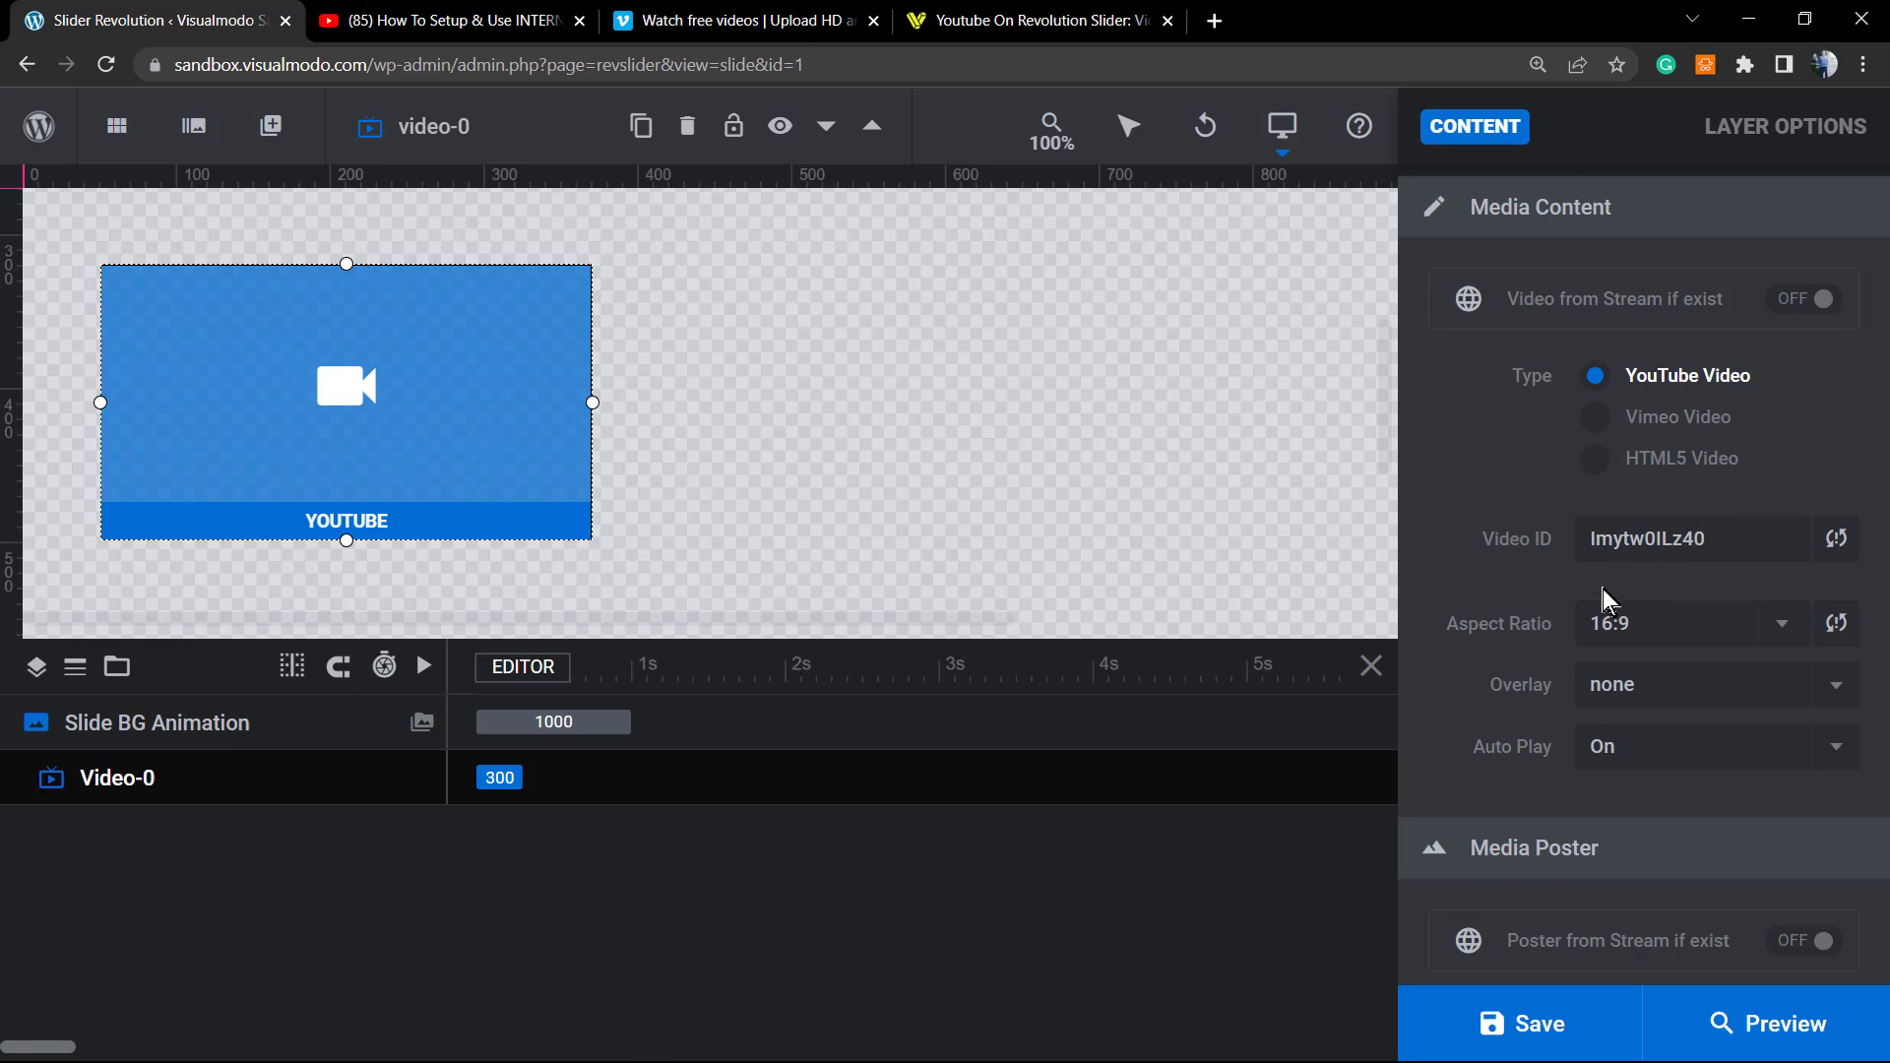
{"action": "left_click", "coordinate": [1706, 638]}
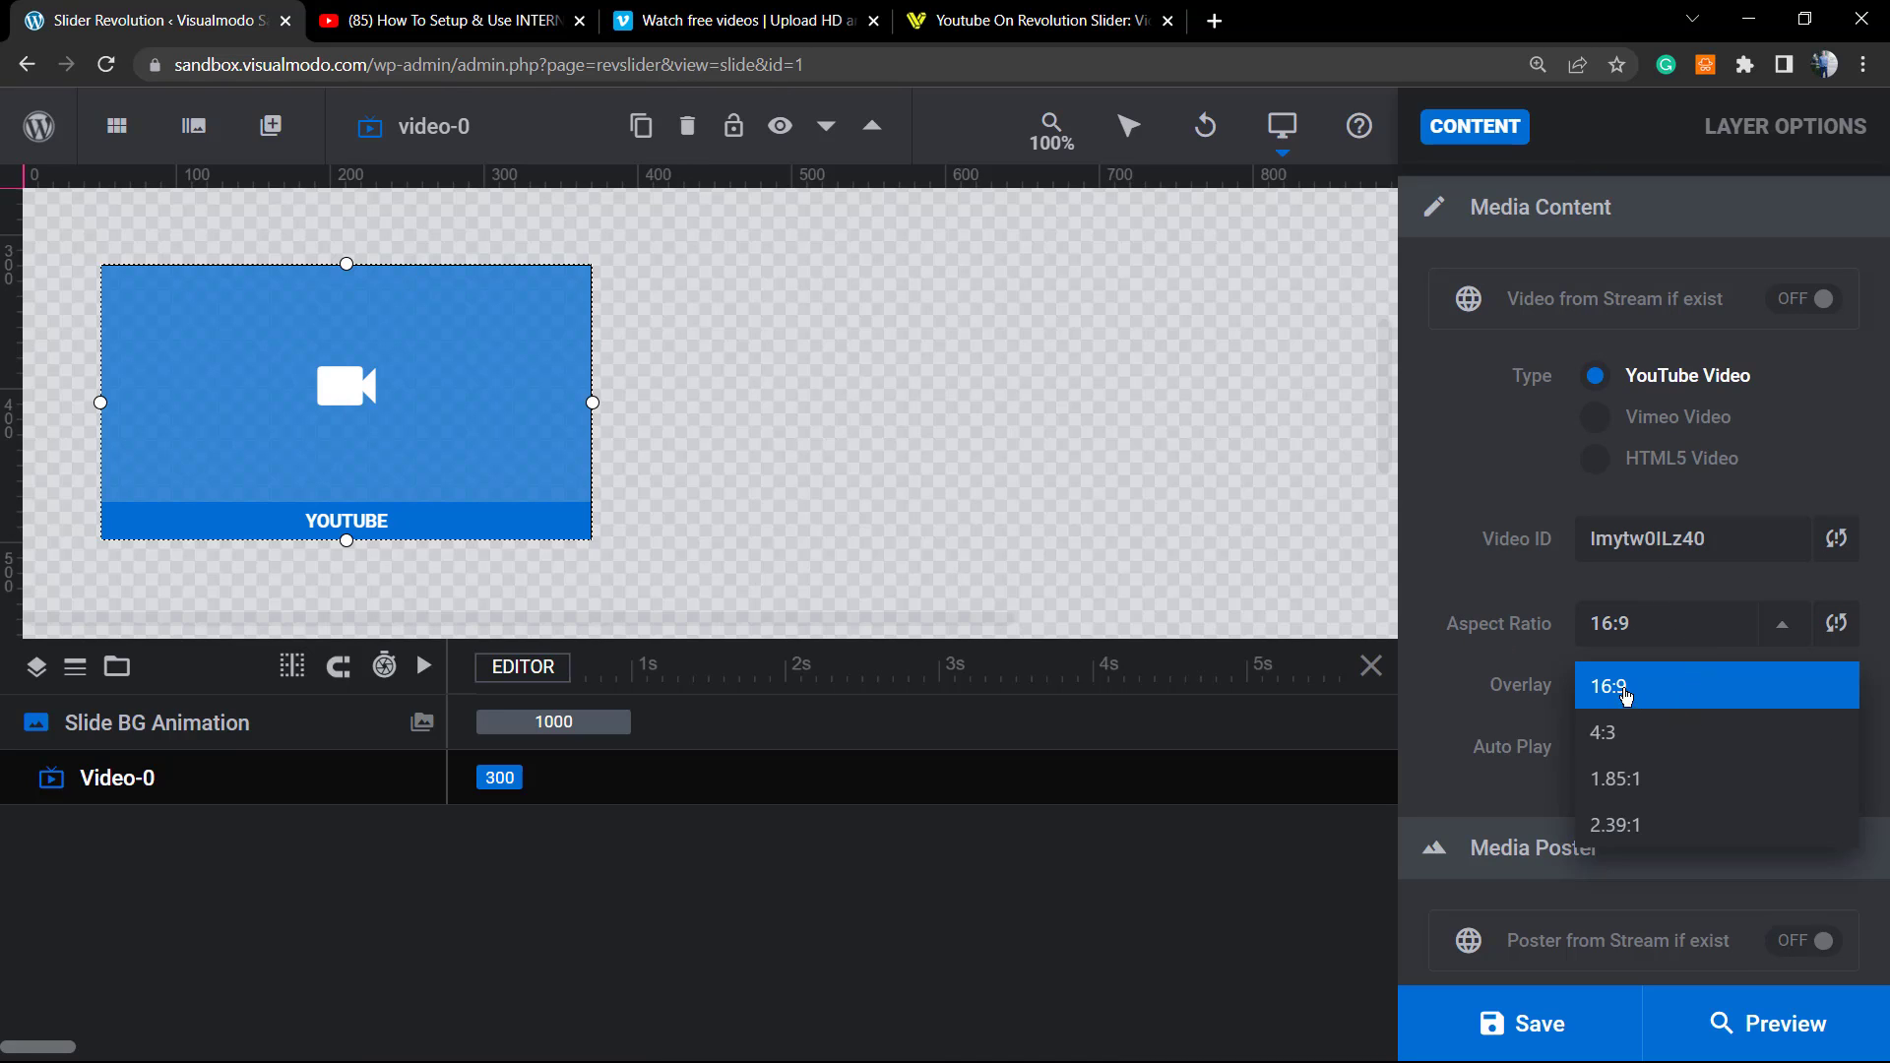
{"action": "left_click", "coordinate": [1678, 735]}
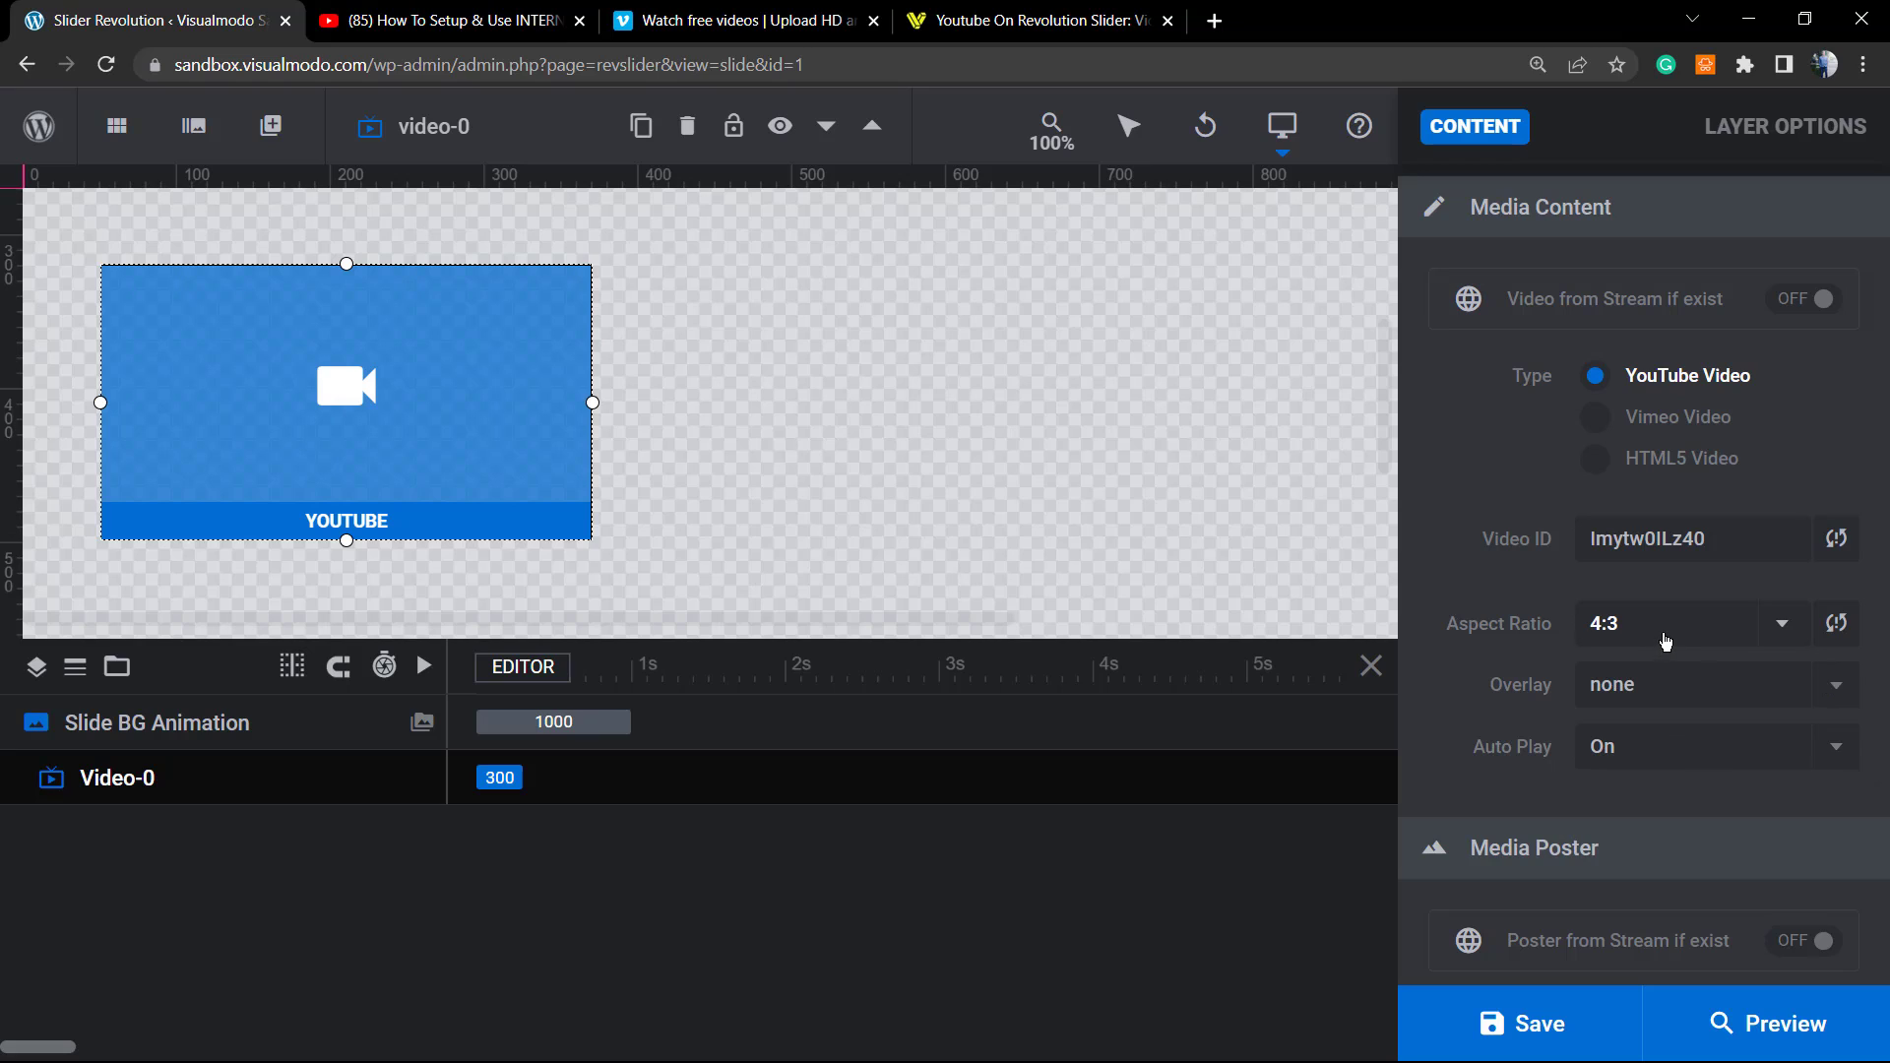
{"action": "left_click", "coordinate": [1664, 630]}
{"action": "left_click", "coordinate": [1688, 766]}
{"action": "left_click", "coordinate": [1661, 630]}
{"action": "left_click", "coordinate": [1679, 688]}
{"action": "left_click", "coordinate": [1634, 754]}
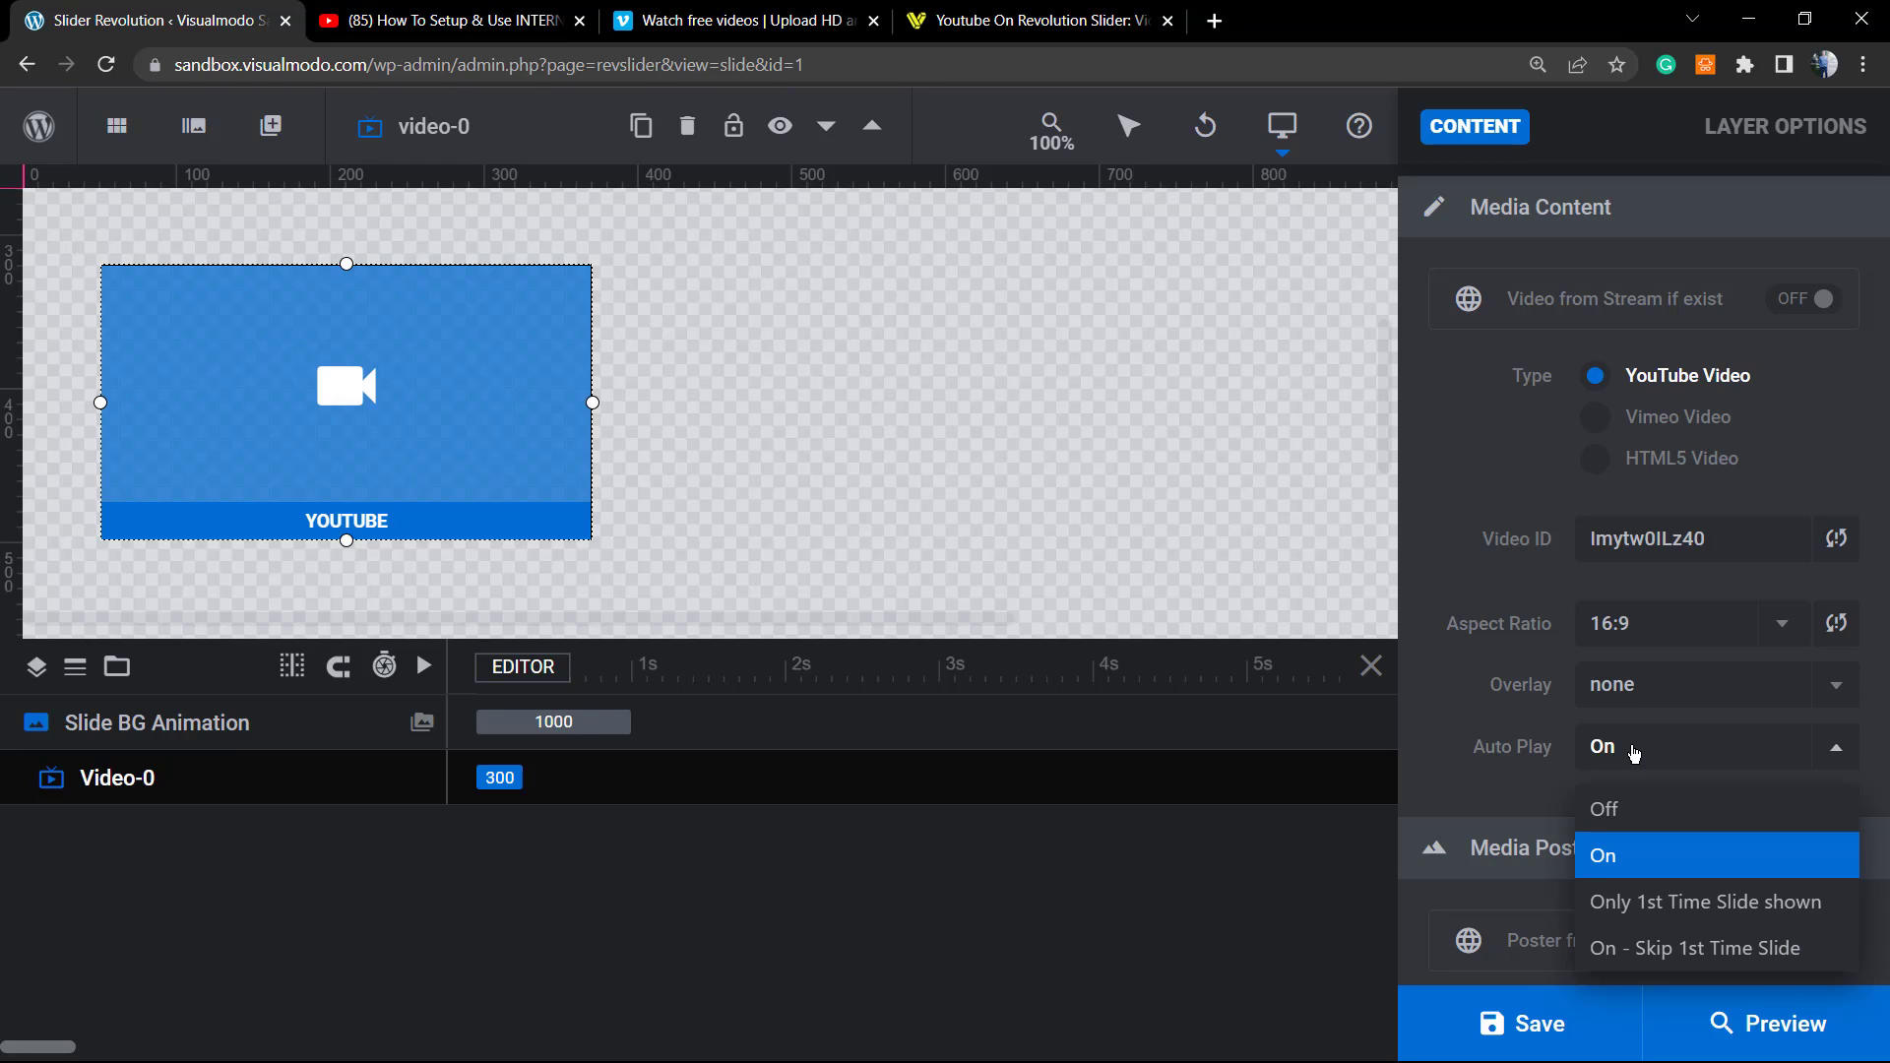
{"action": "left_click", "coordinate": [1634, 754]}
{"action": "scroll", "coordinate": [1634, 754], "scroll_direction": "down", "scroll_amount": 4}
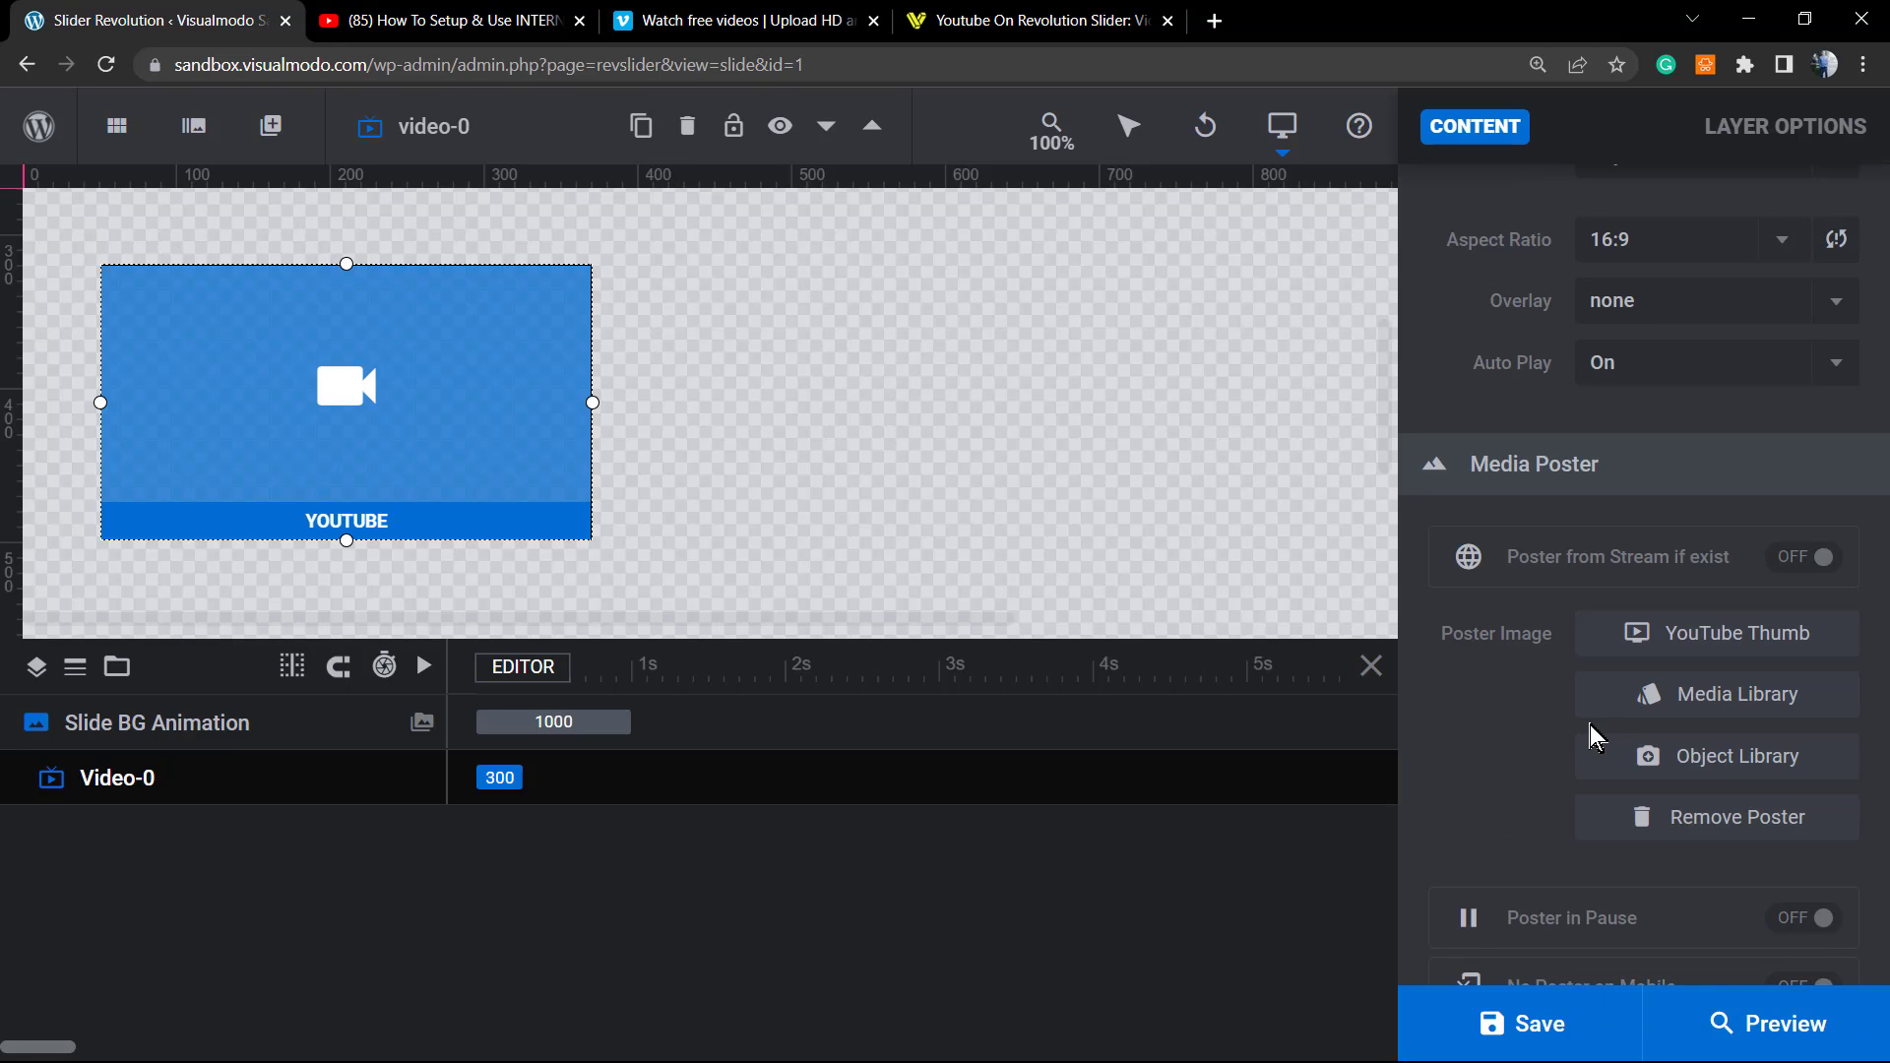
{"action": "scroll", "coordinate": [1148, 582], "scroll_direction": "up", "scroll_amount": 4}
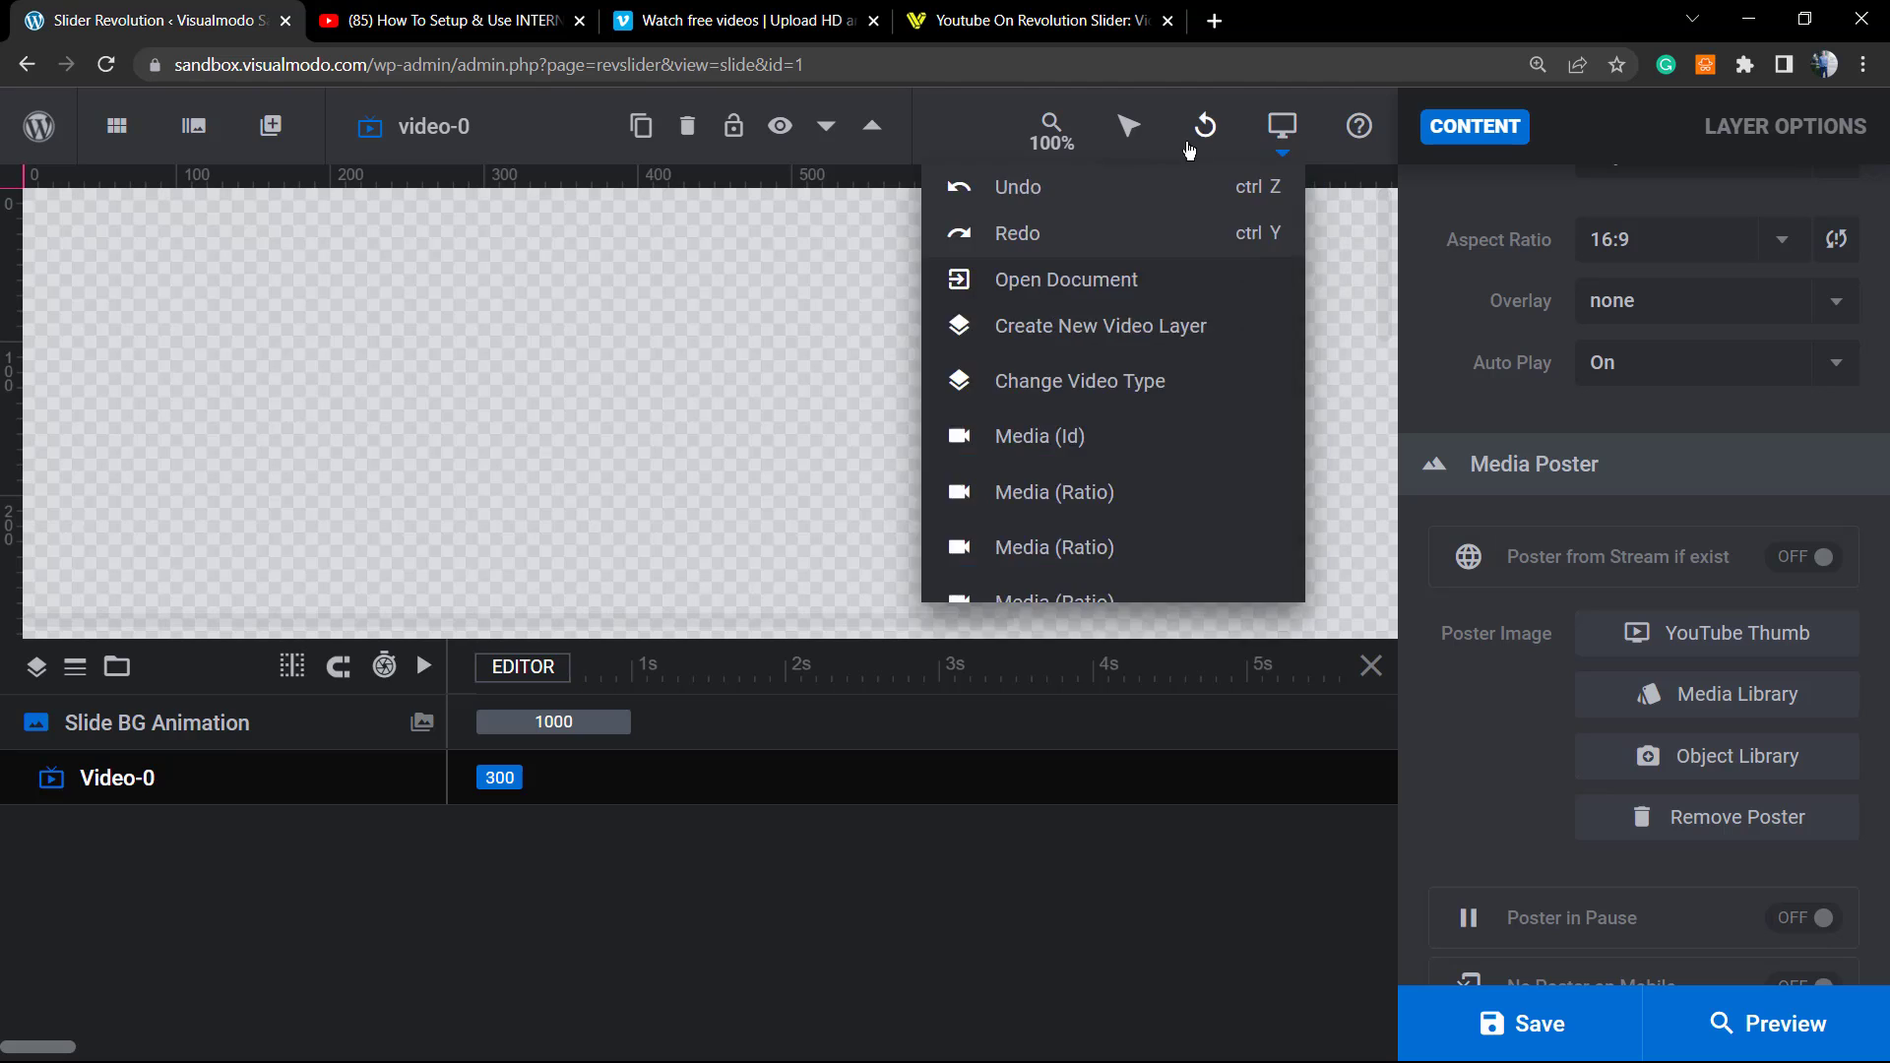
{"action": "scroll", "coordinate": [1585, 295], "scroll_direction": "up", "scroll_amount": 5}
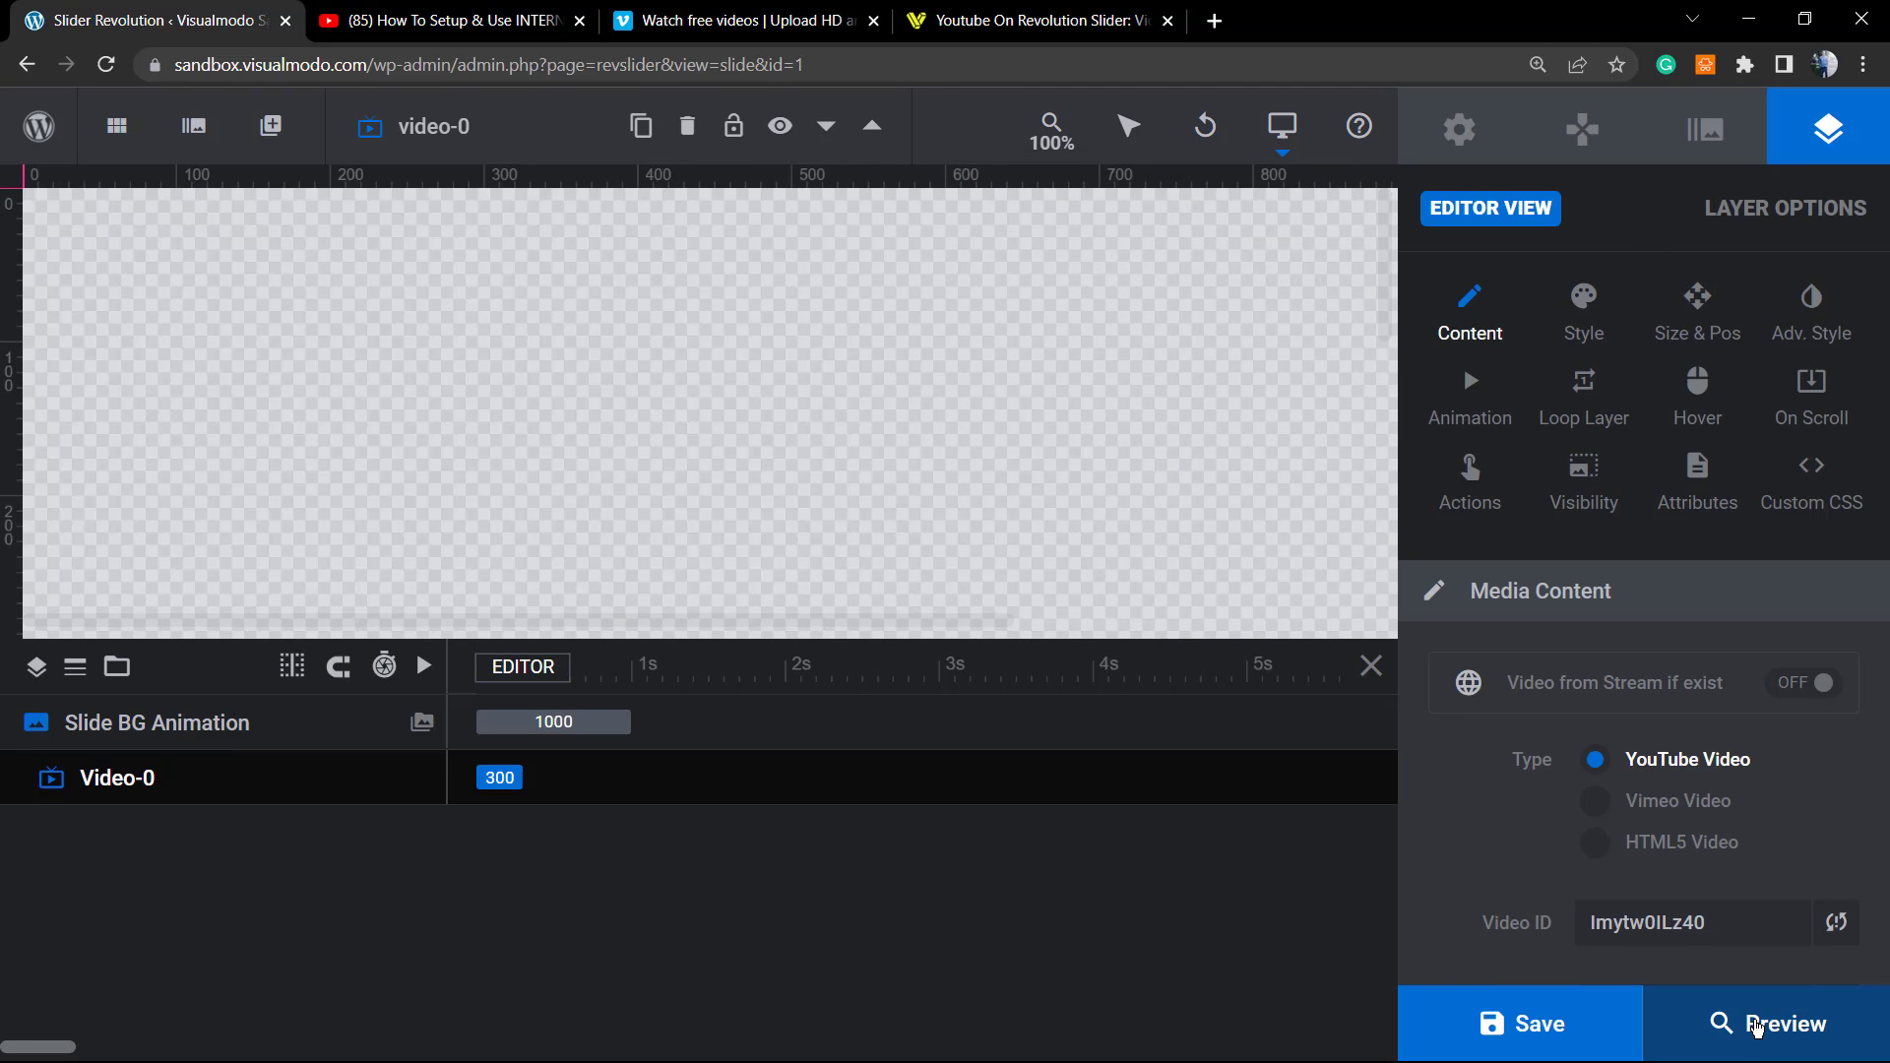
{"action": "left_click", "coordinate": [1758, 1027]}
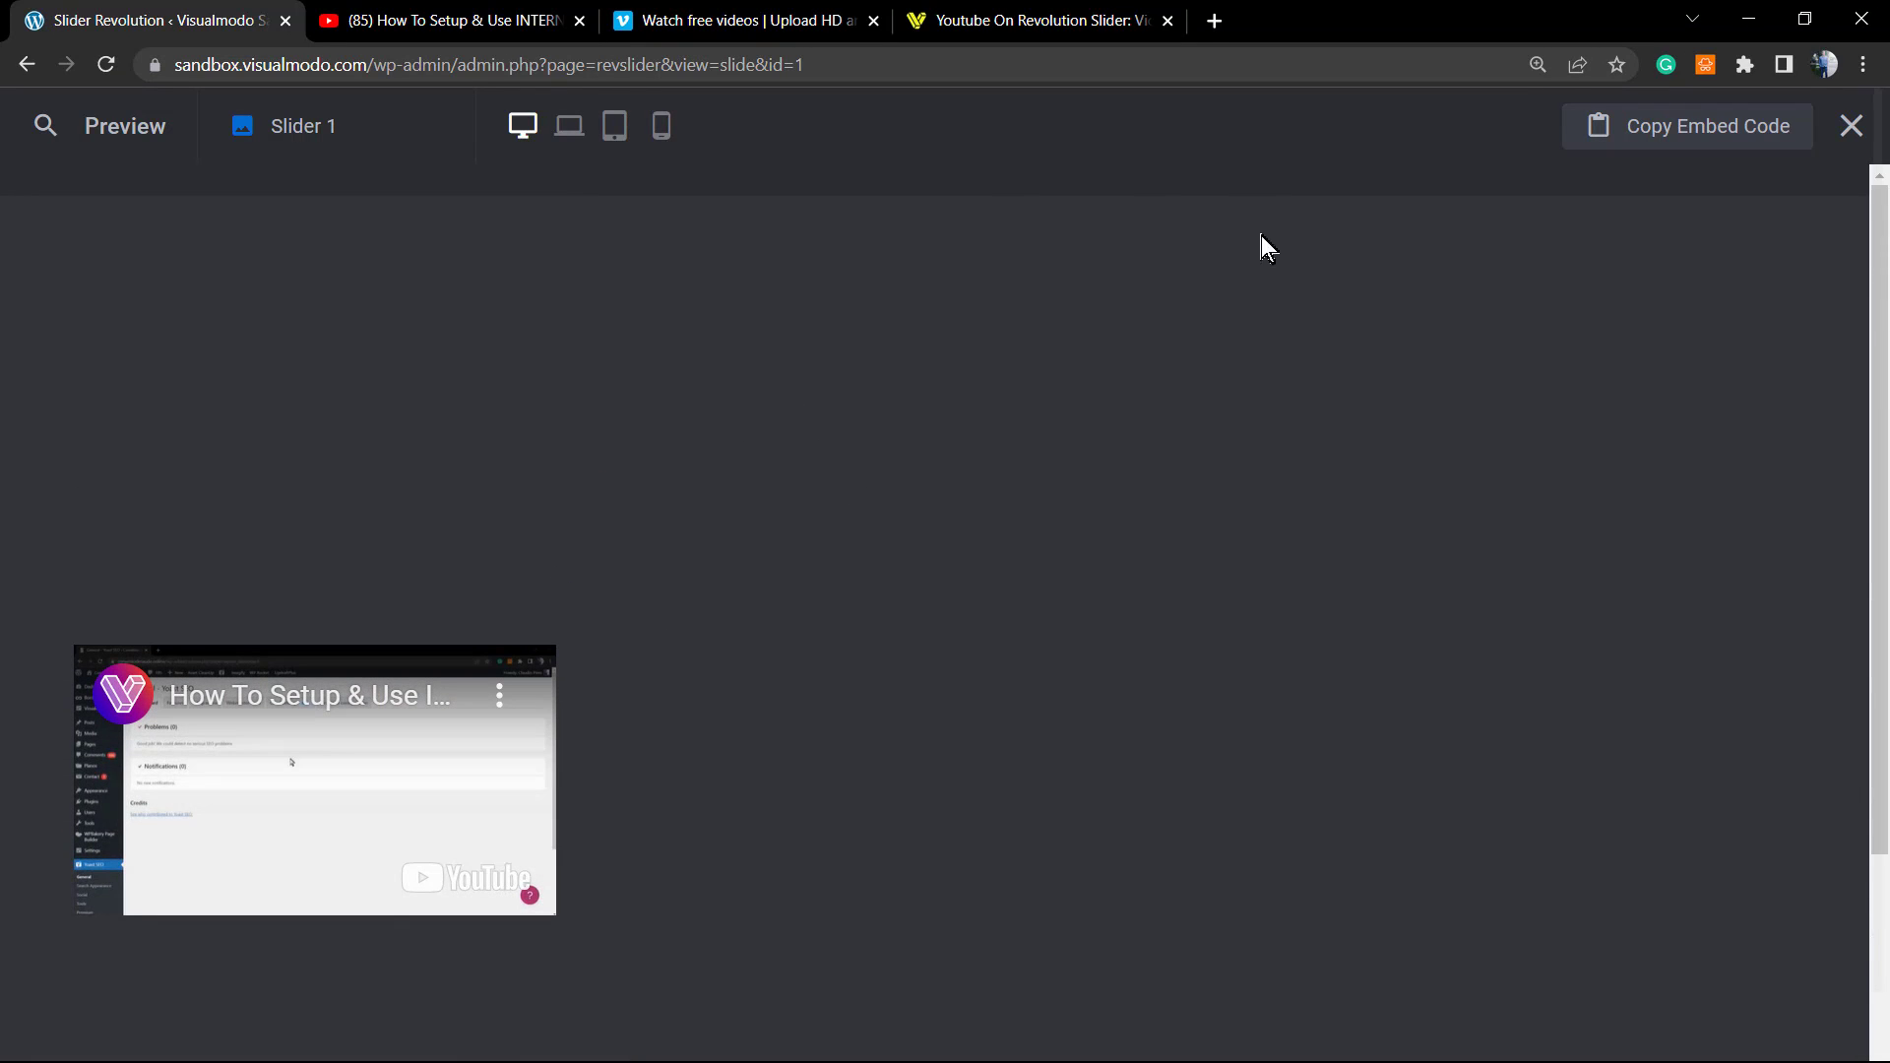
{"action": "left_click", "coordinate": [1851, 126]}
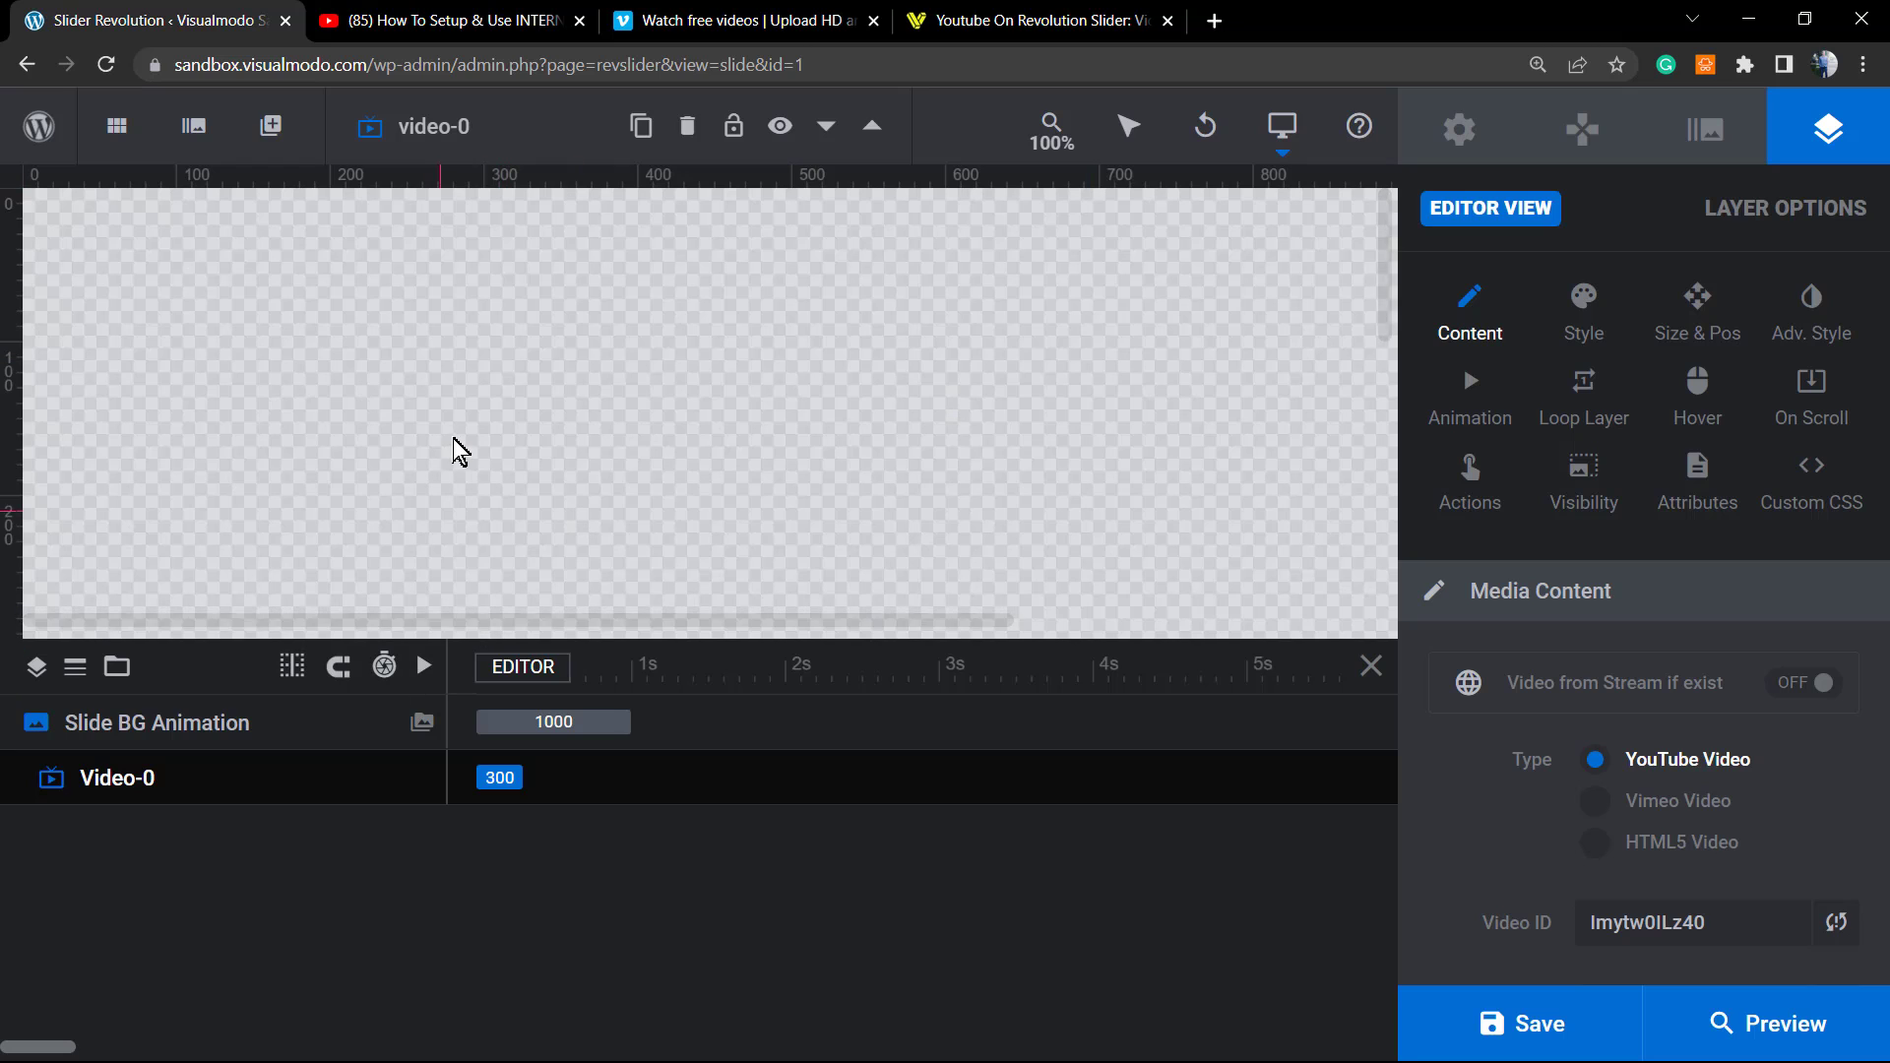
{"action": "scroll", "coordinate": [788, 472], "scroll_direction": "down", "scroll_amount": 2}
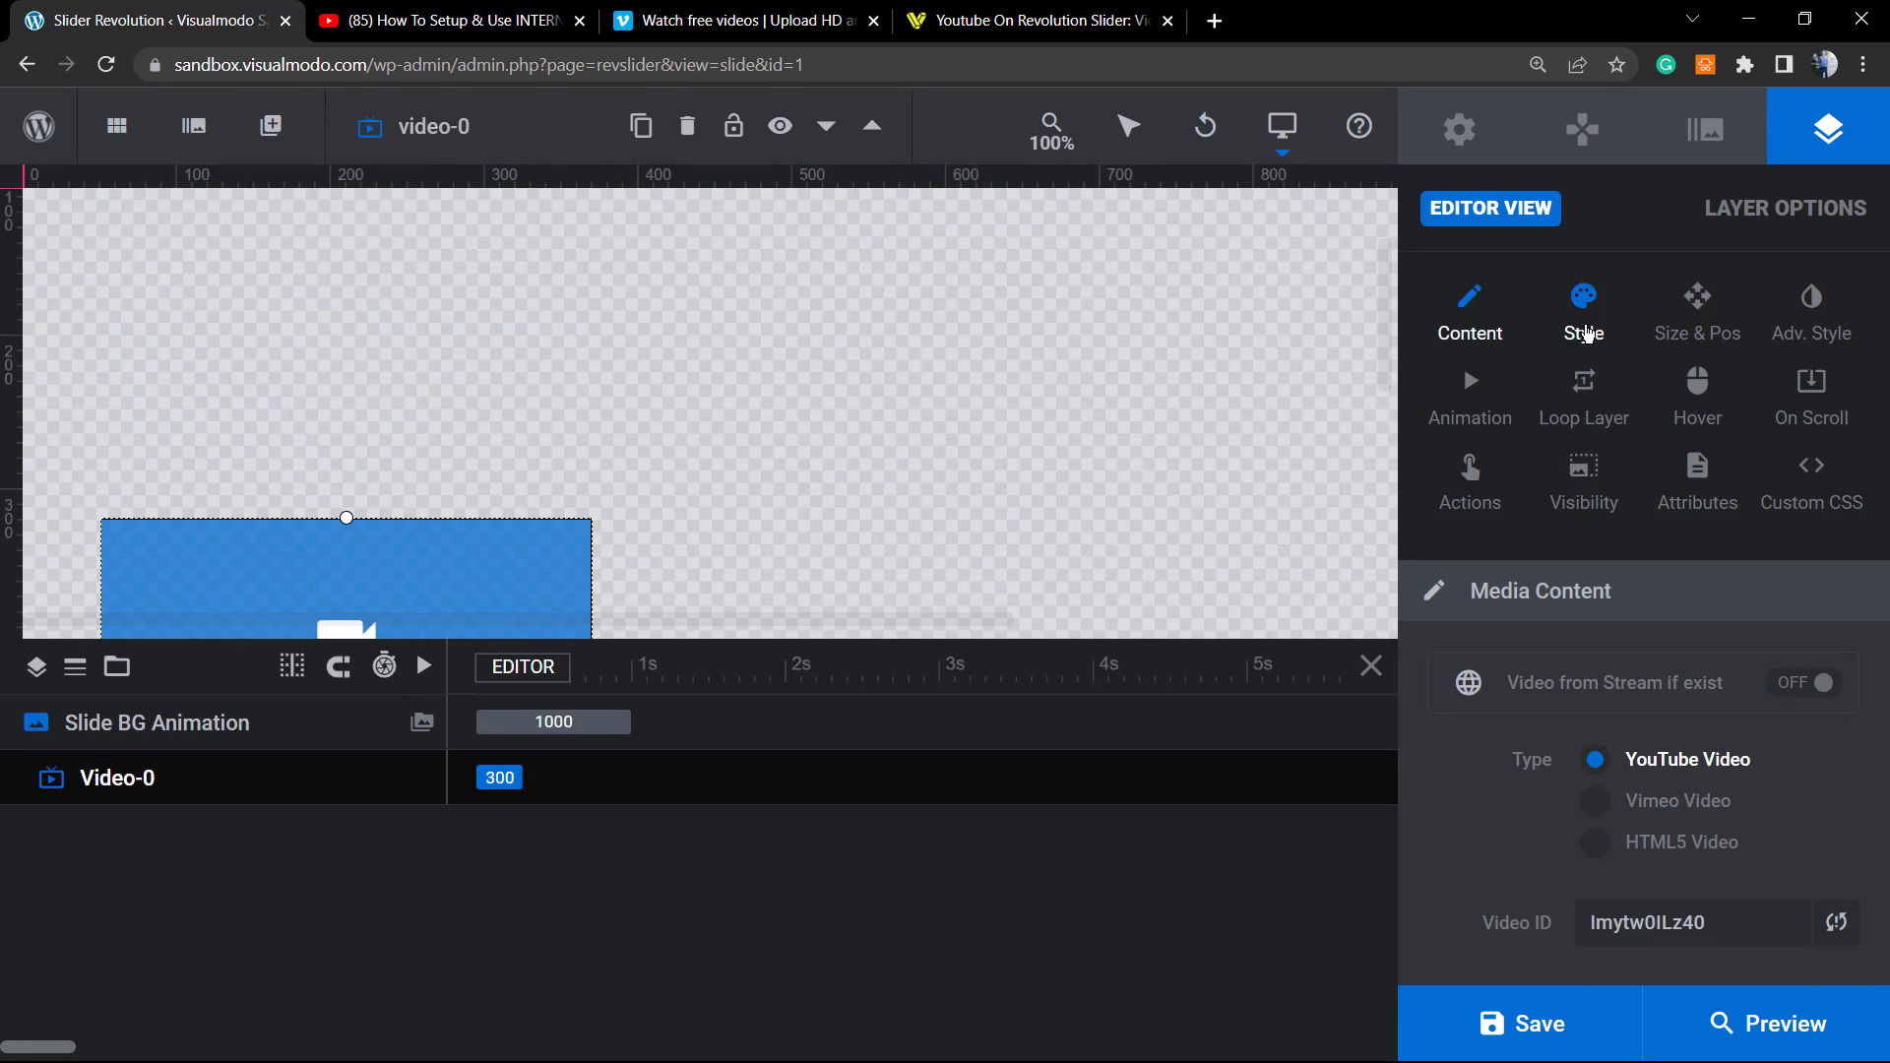
In Module General Options > Layout, try auto sizing, then restore full-width sizing
{"action": "left_click", "coordinate": [1453, 133]}
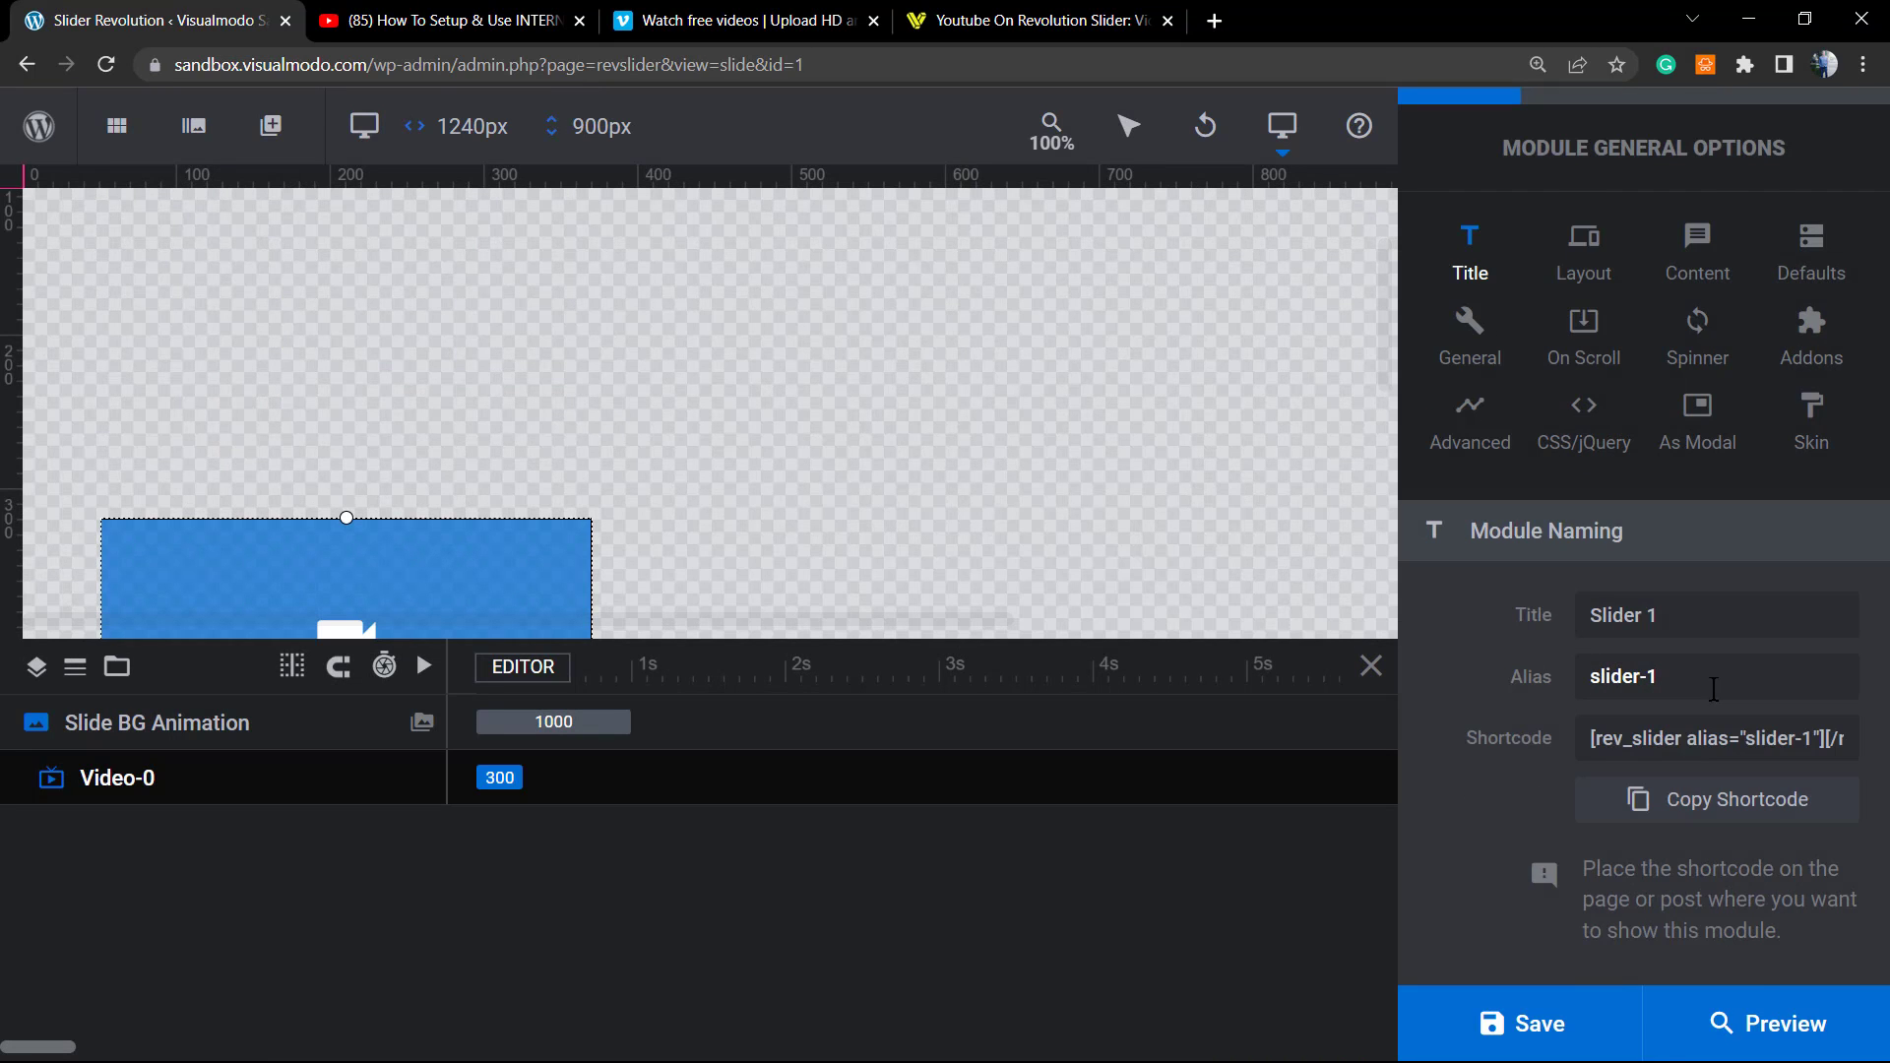
{"action": "left_click", "coordinate": [1579, 337]}
{"action": "scroll", "coordinate": [1723, 704], "scroll_direction": "down", "scroll_amount": 4}
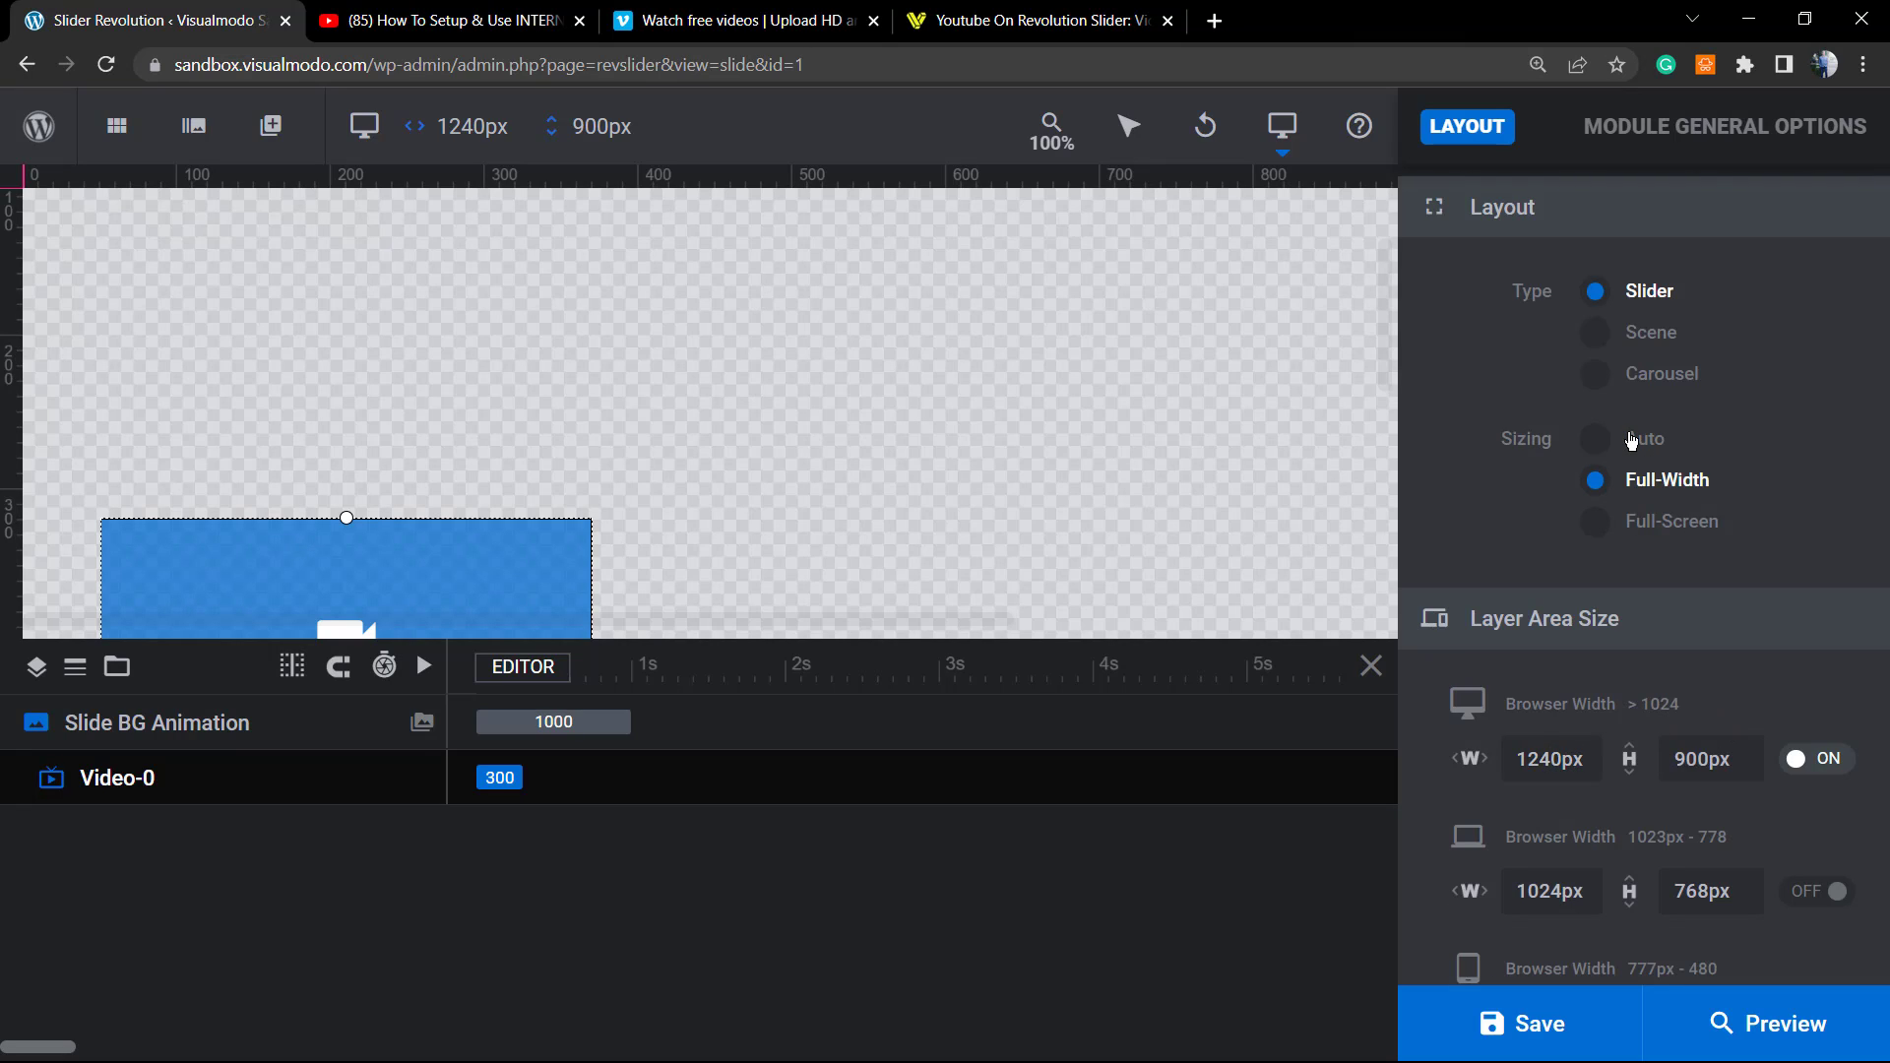
{"action": "left_click", "coordinate": [1632, 440]}
{"action": "left_click", "coordinate": [1638, 497]}
{"action": "scroll", "coordinate": [1645, 646], "scroll_direction": "down", "scroll_amount": 8}
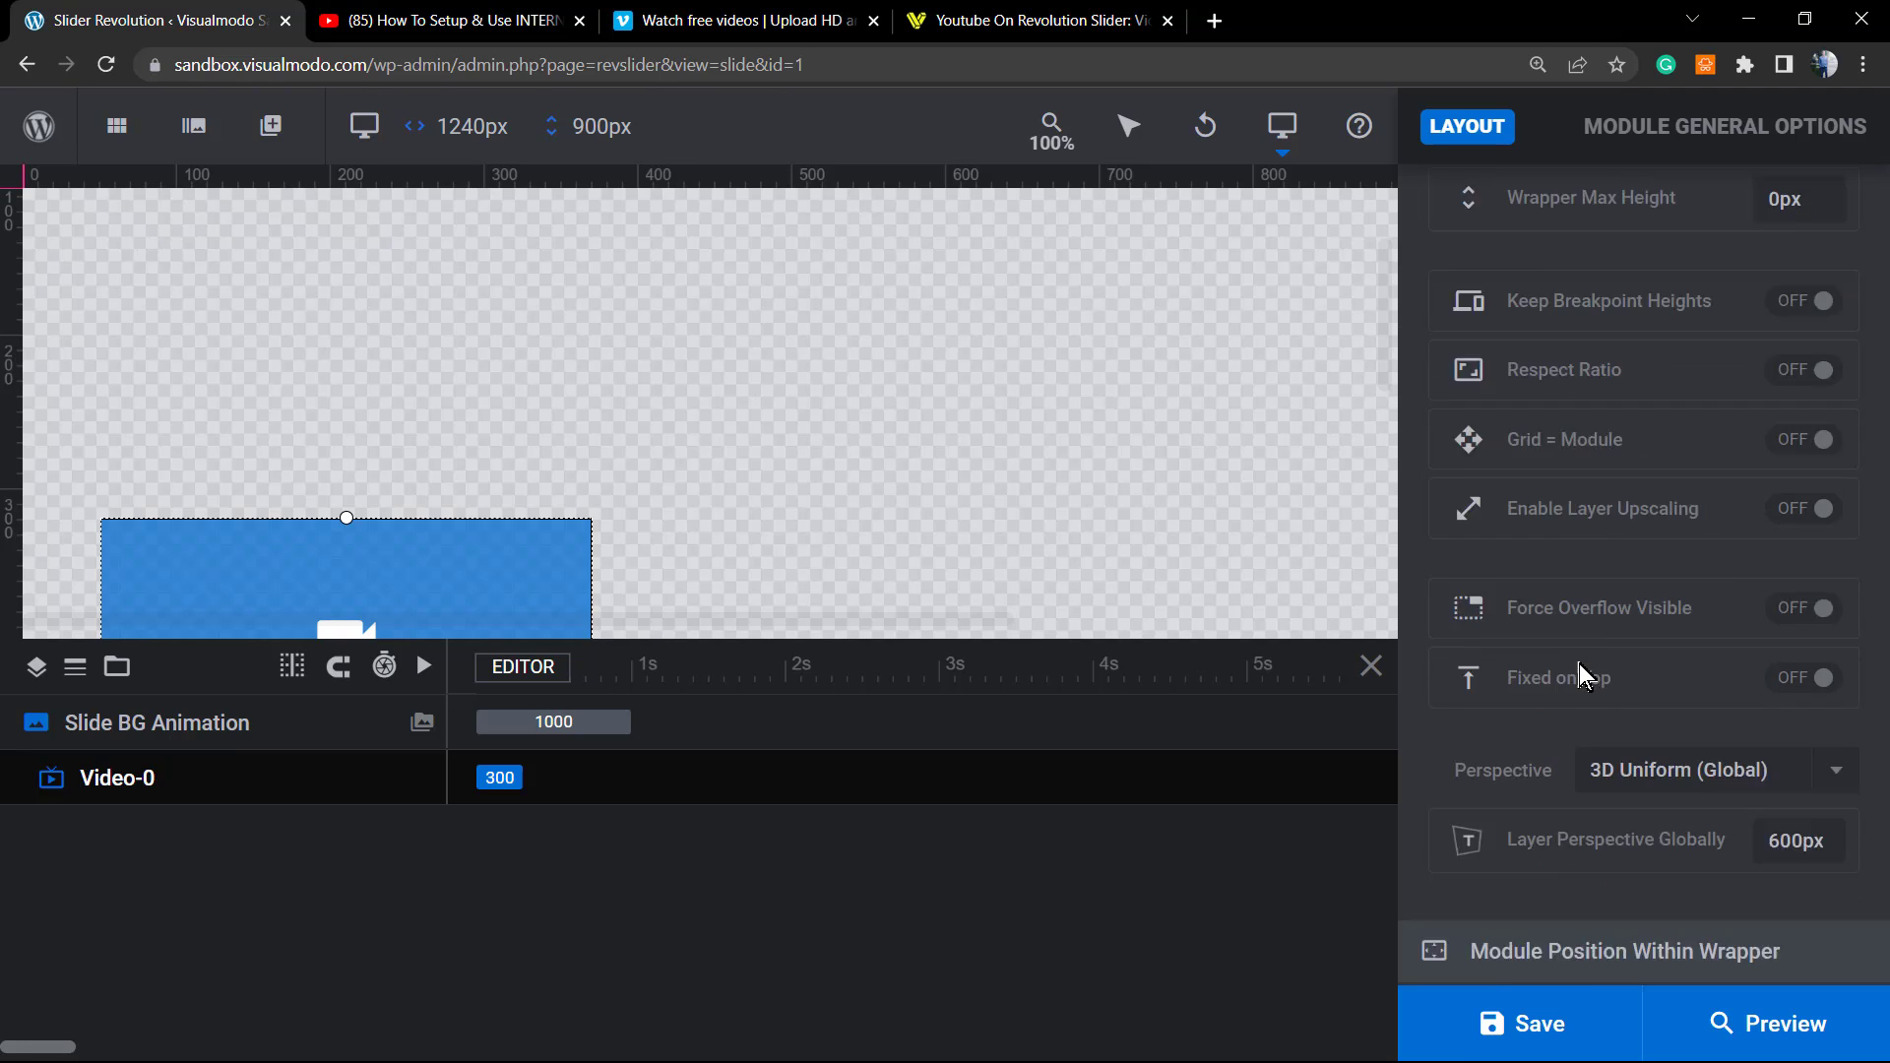
Set the module BG Color to the light grey preset #C7C7CC
{"action": "left_click", "coordinate": [1657, 764]}
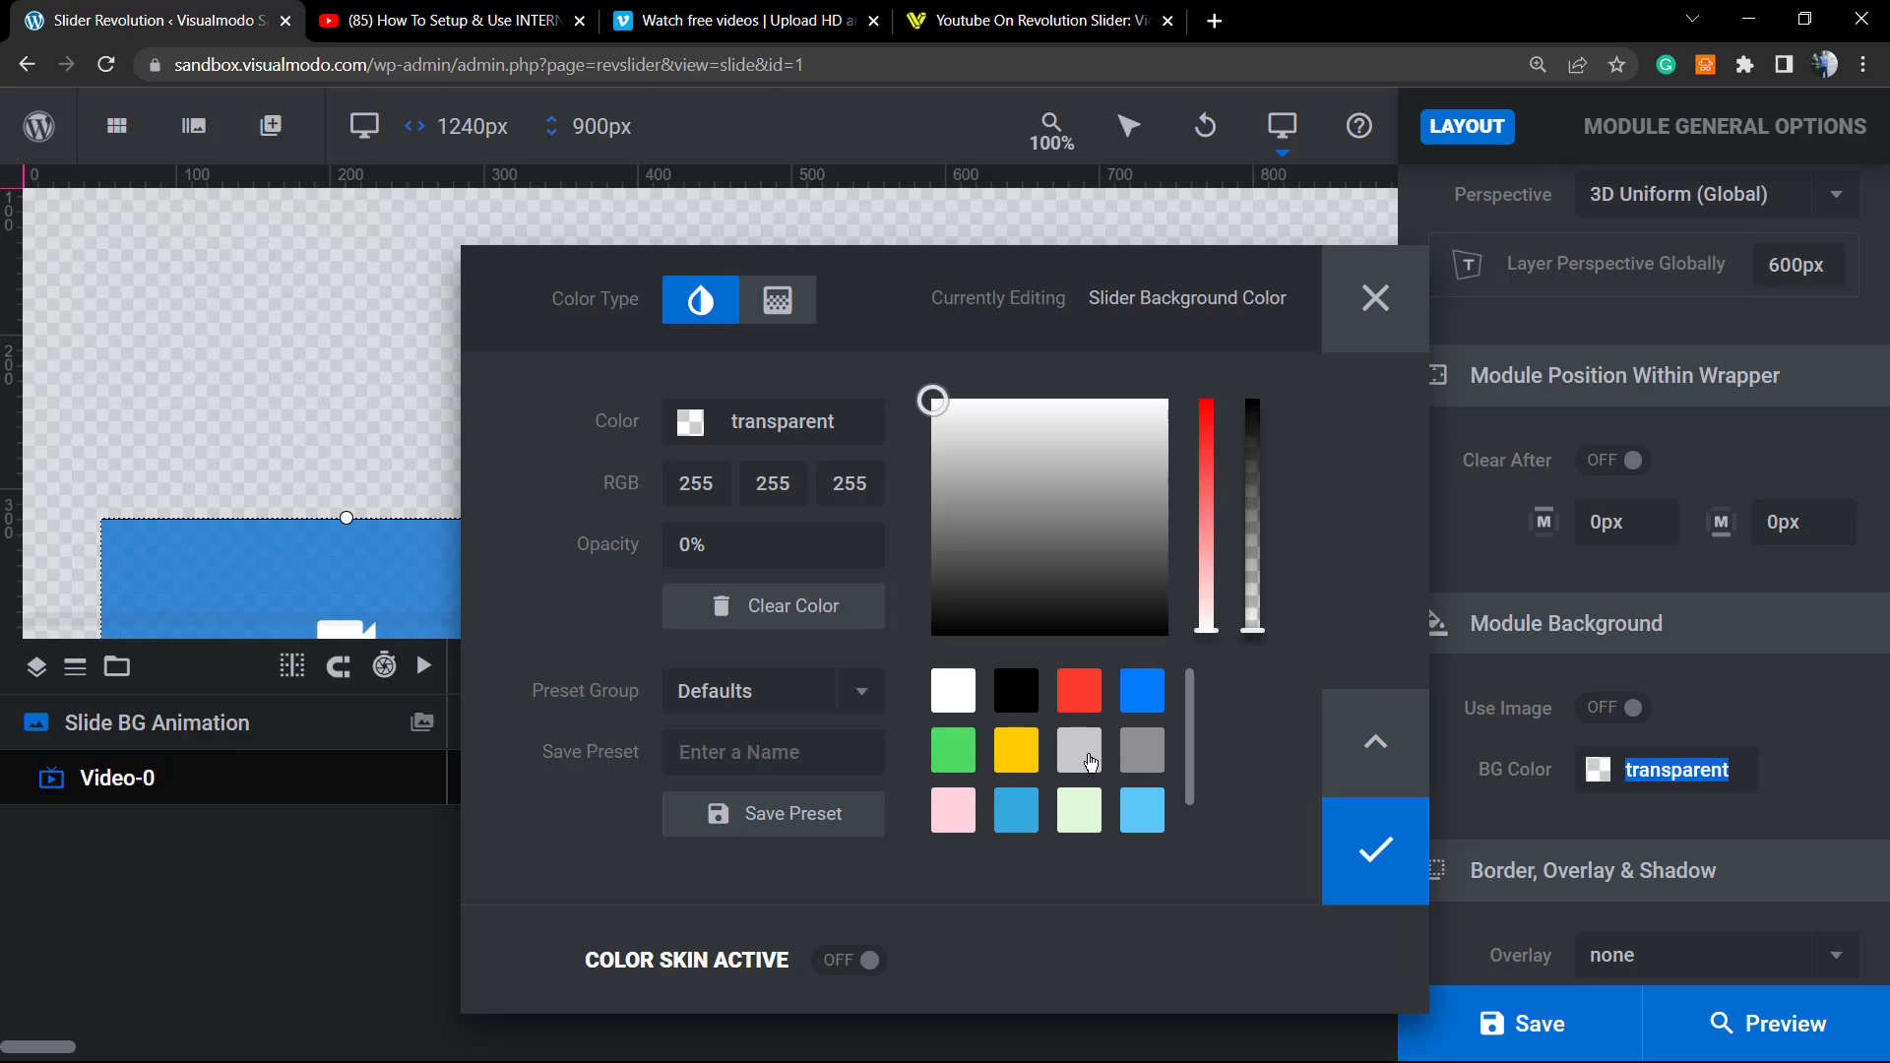
{"action": "left_click", "coordinate": [1081, 753]}
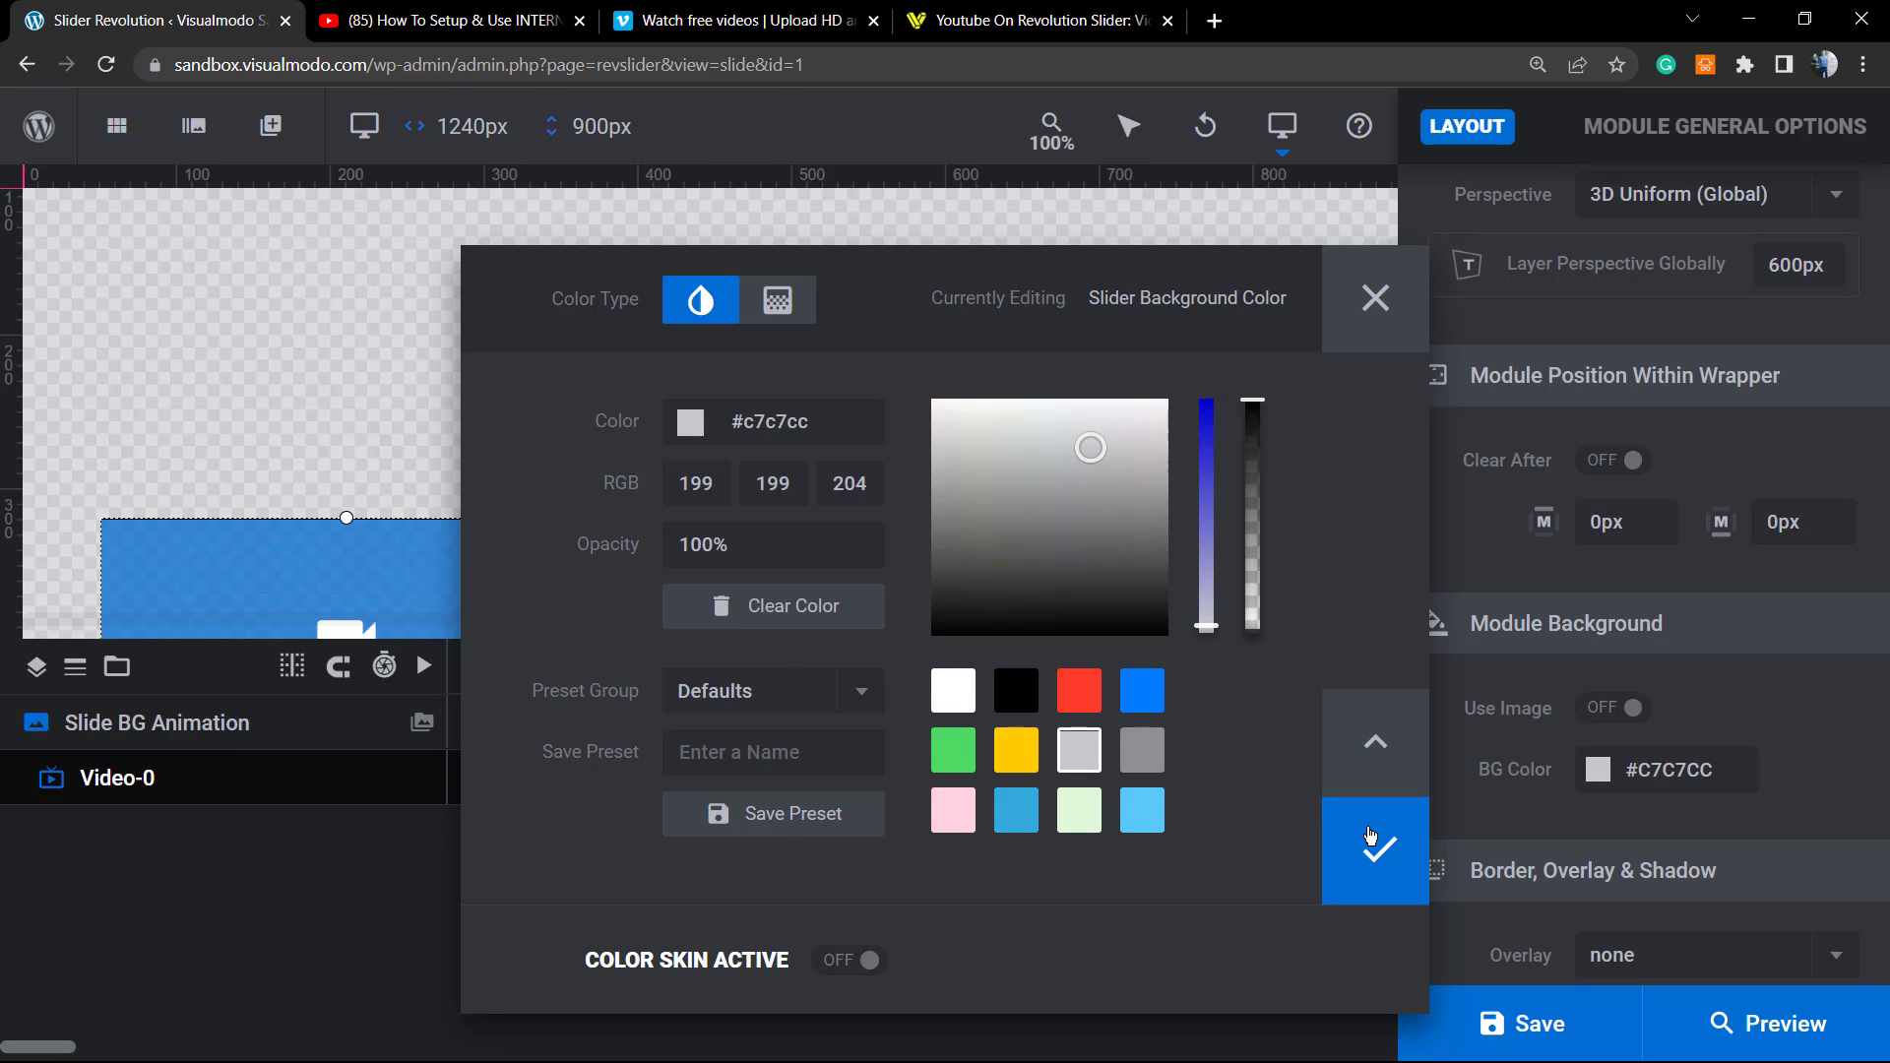
{"action": "left_click", "coordinate": [1375, 849]}
{"action": "scroll", "coordinate": [932, 508], "scroll_direction": "down", "scroll_amount": 5}
{"action": "scroll", "coordinate": [1668, 741], "scroll_direction": "down", "scroll_amount": 2}
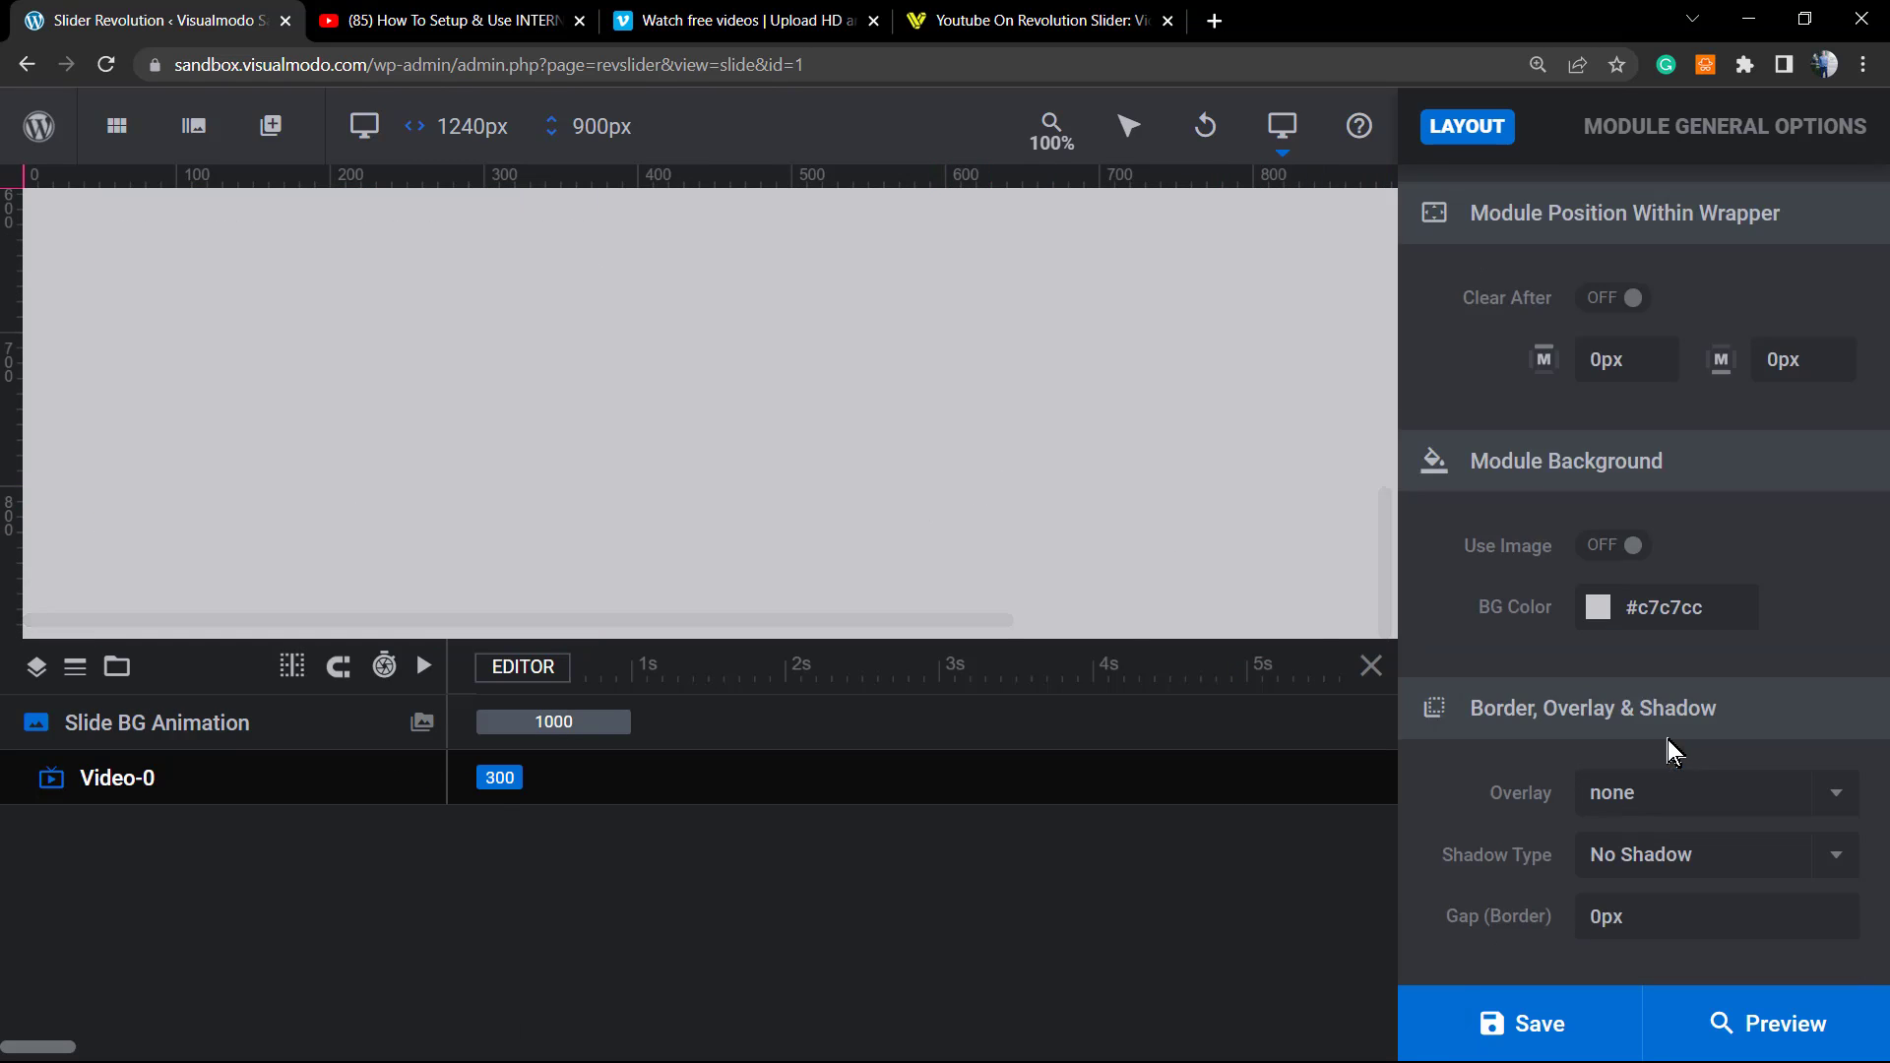
{"action": "scroll", "coordinate": [1668, 741], "scroll_direction": "up", "scroll_amount": 15}
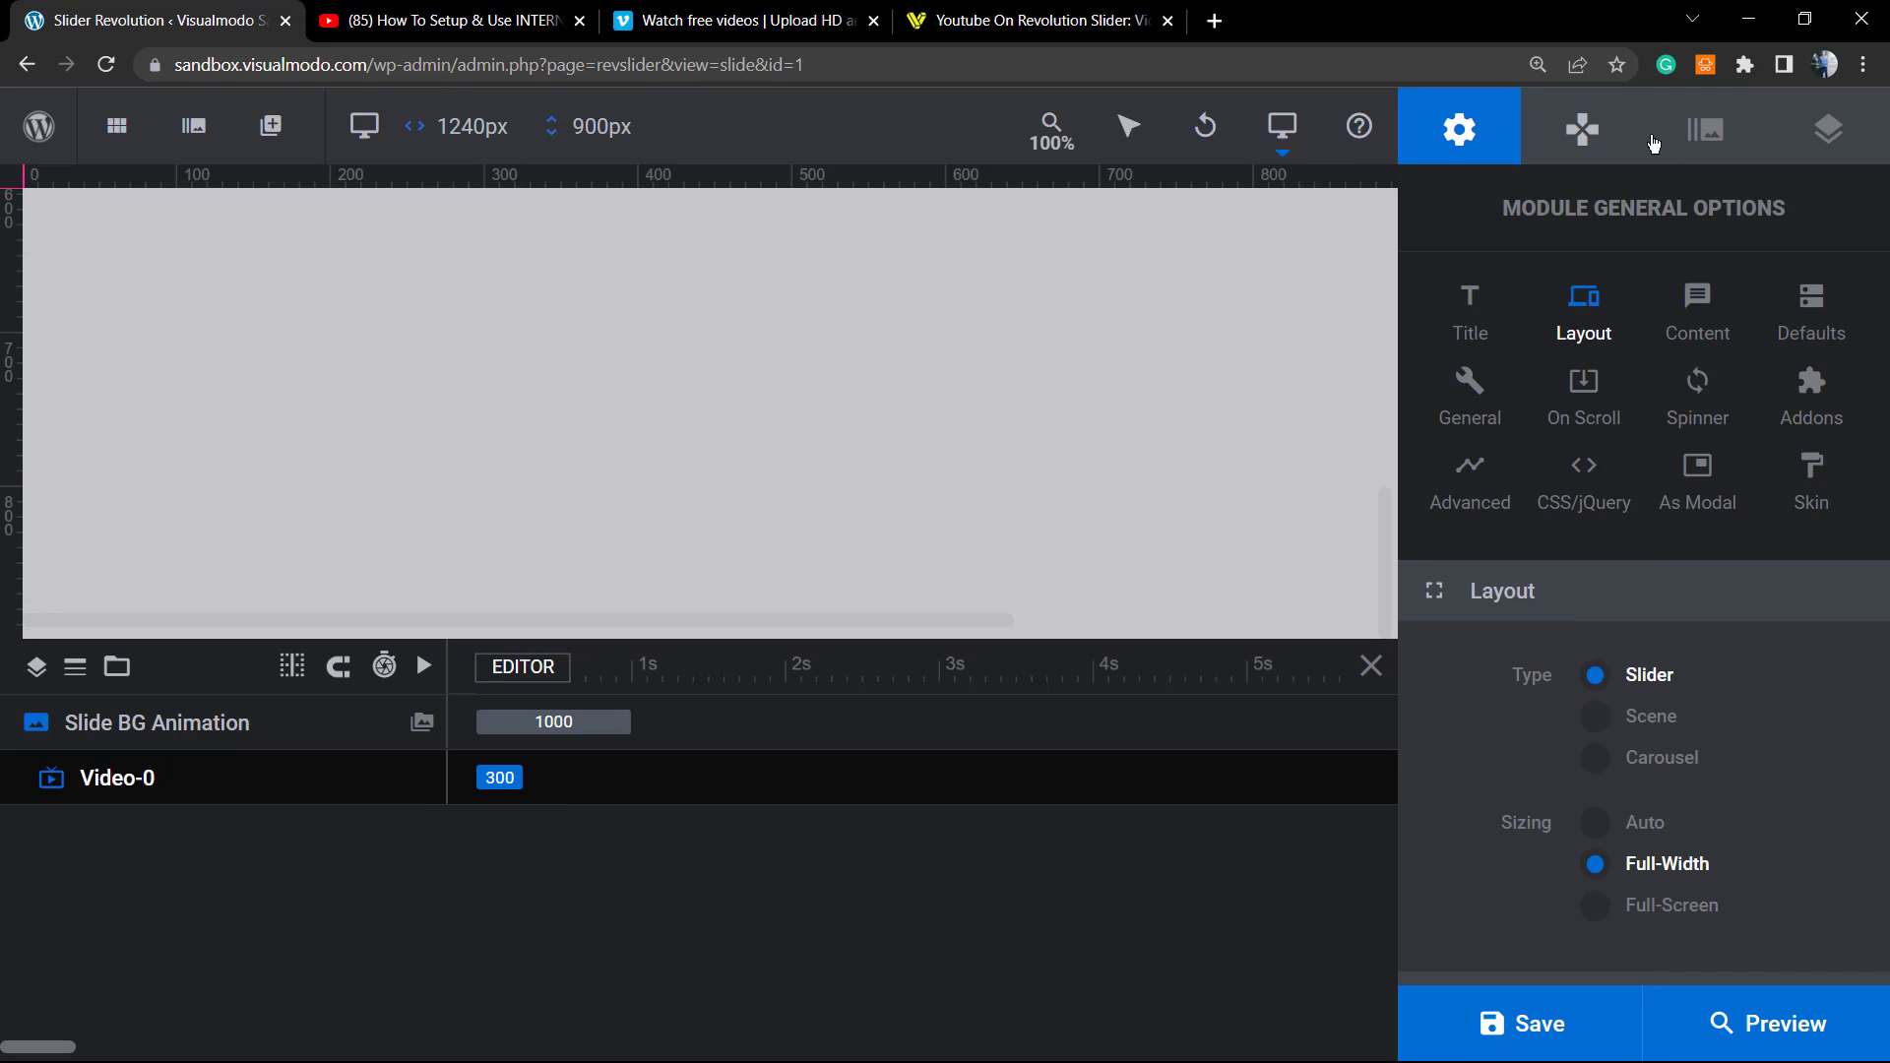
Select the YouTube layer Video-0 and turn Poster from Stream if exist on
{"action": "left_click", "coordinate": [1684, 145]}
{"action": "scroll", "coordinate": [397, 510], "scroll_direction": "up", "scroll_amount": 5}
{"action": "left_click", "coordinate": [416, 420]}
{"action": "left_click", "coordinate": [417, 421]}
{"action": "scroll", "coordinate": [1650, 730], "scroll_direction": "down", "scroll_amount": 2}
{"action": "scroll", "coordinate": [1625, 699], "scroll_direction": "down", "scroll_amount": 7}
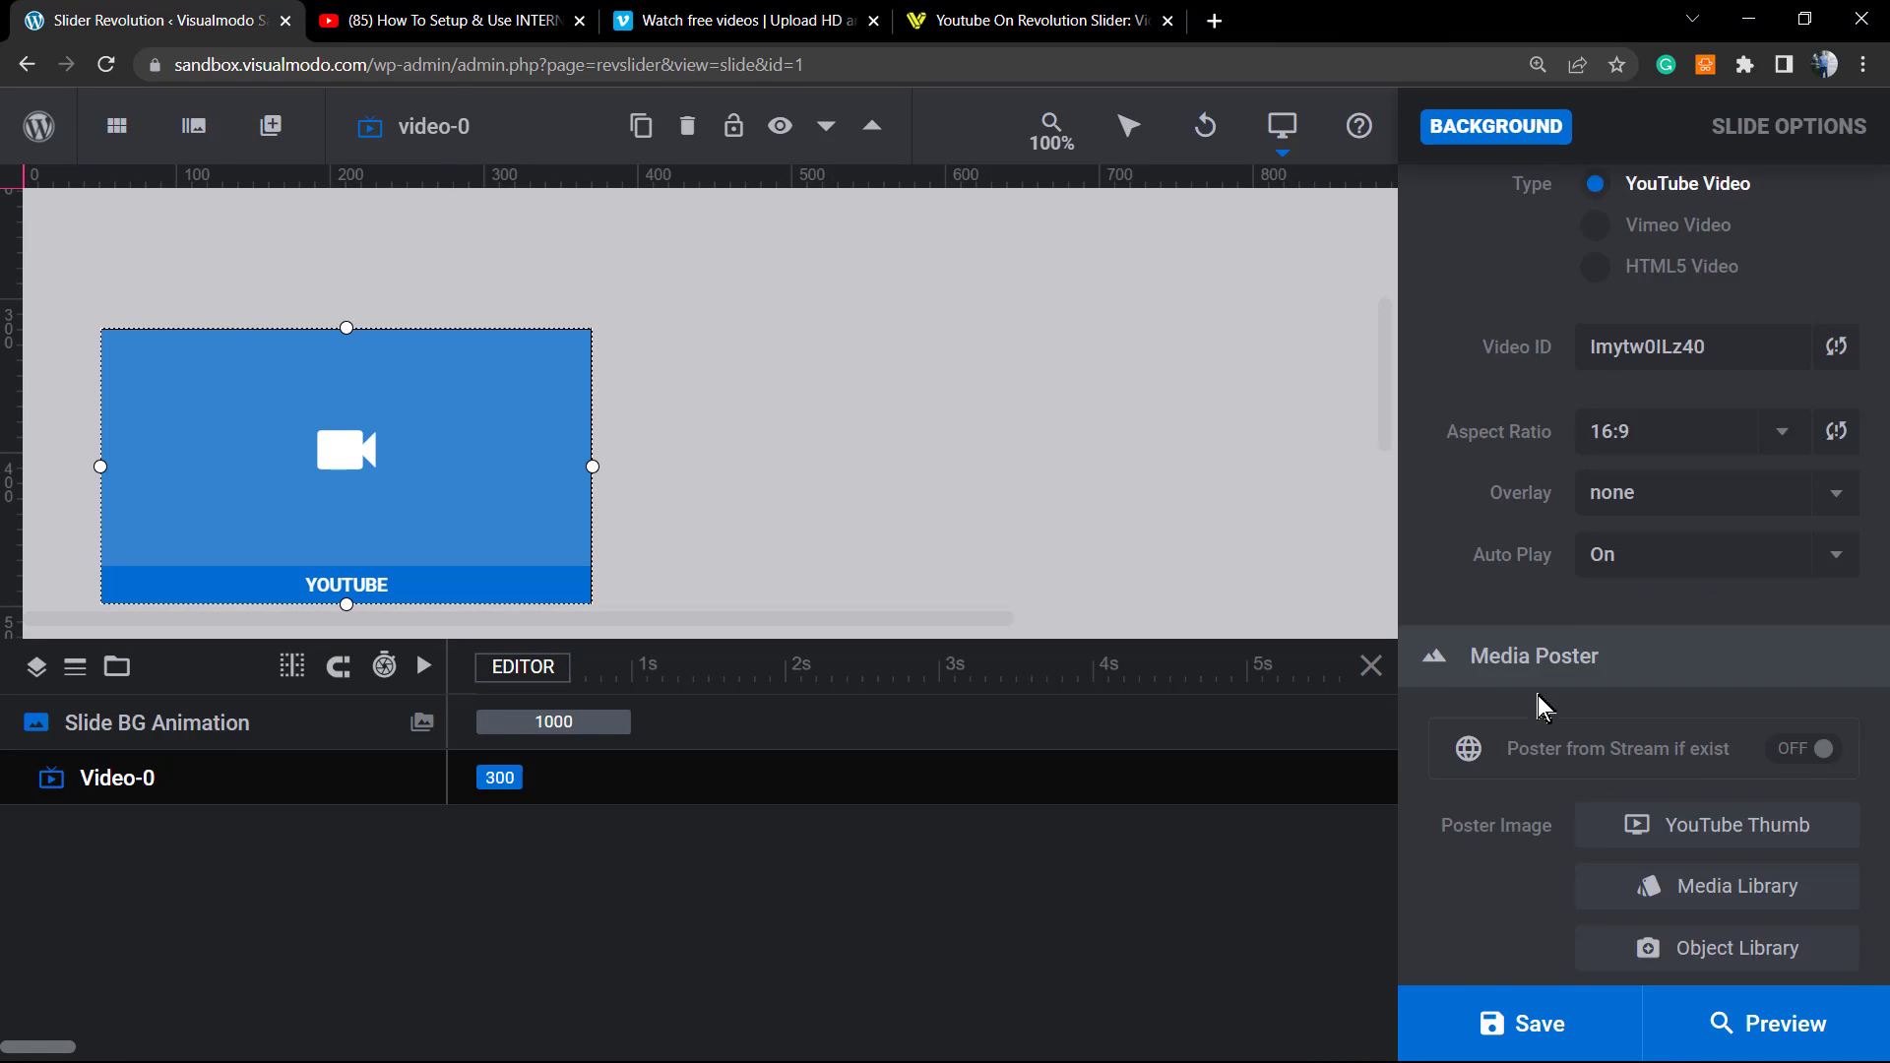
{"action": "scroll", "coordinate": [1598, 571], "scroll_direction": "up", "scroll_amount": 2}
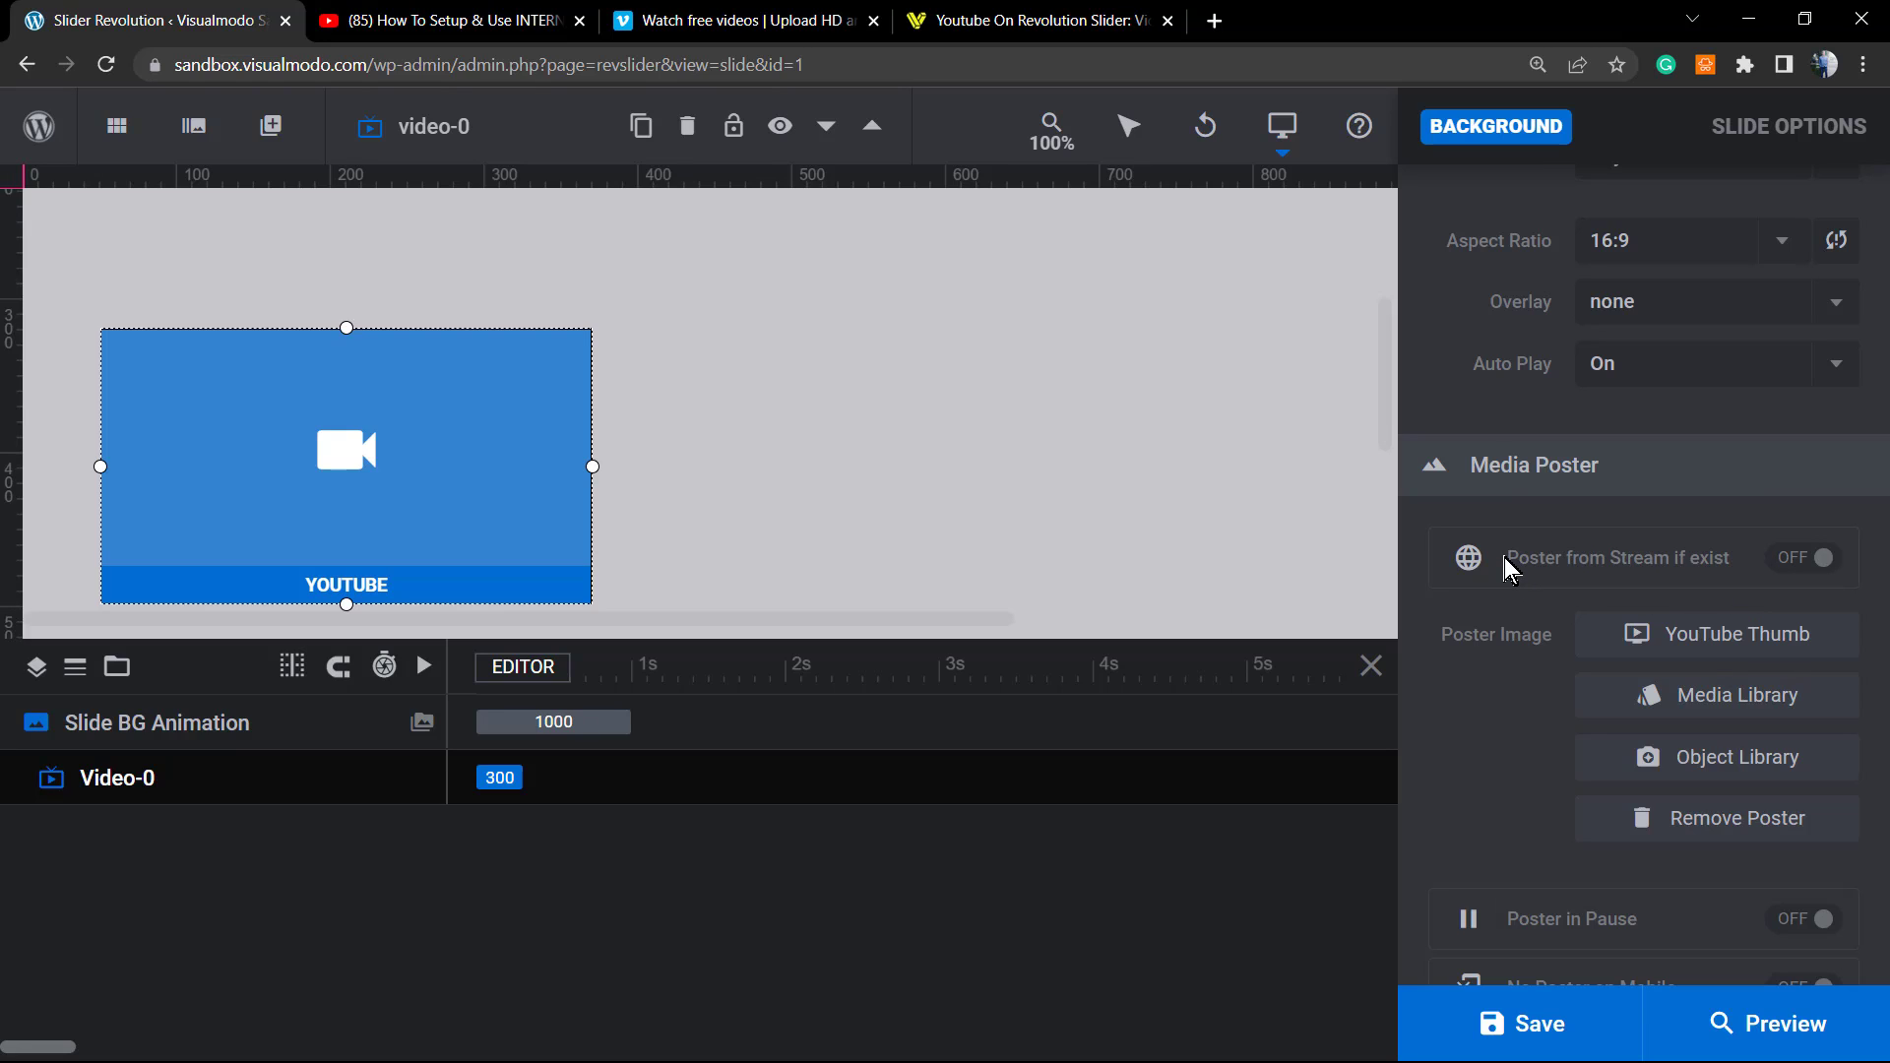
{"action": "left_click", "coordinate": [1822, 569]}
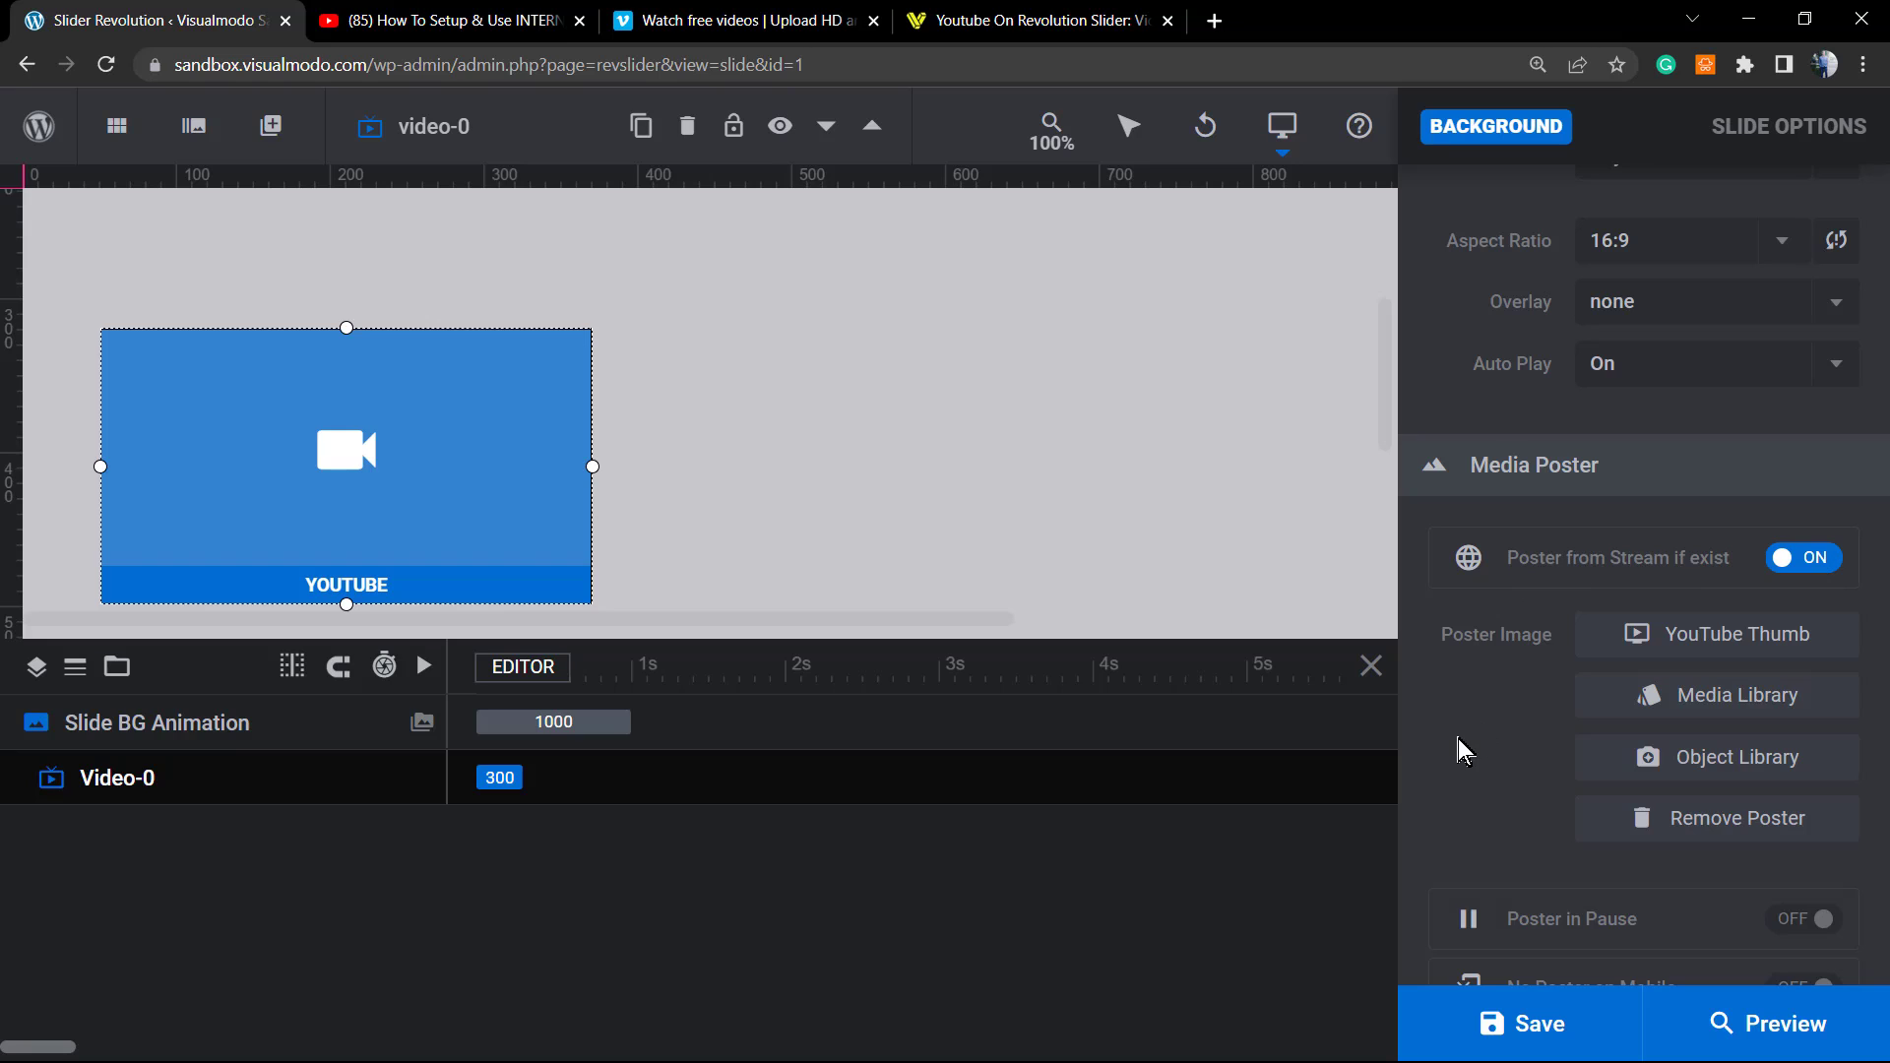
Set Video-0's Auto Play to Off and preview the slider
{"action": "scroll", "coordinate": [1576, 758], "scroll_direction": "up", "scroll_amount": 4}
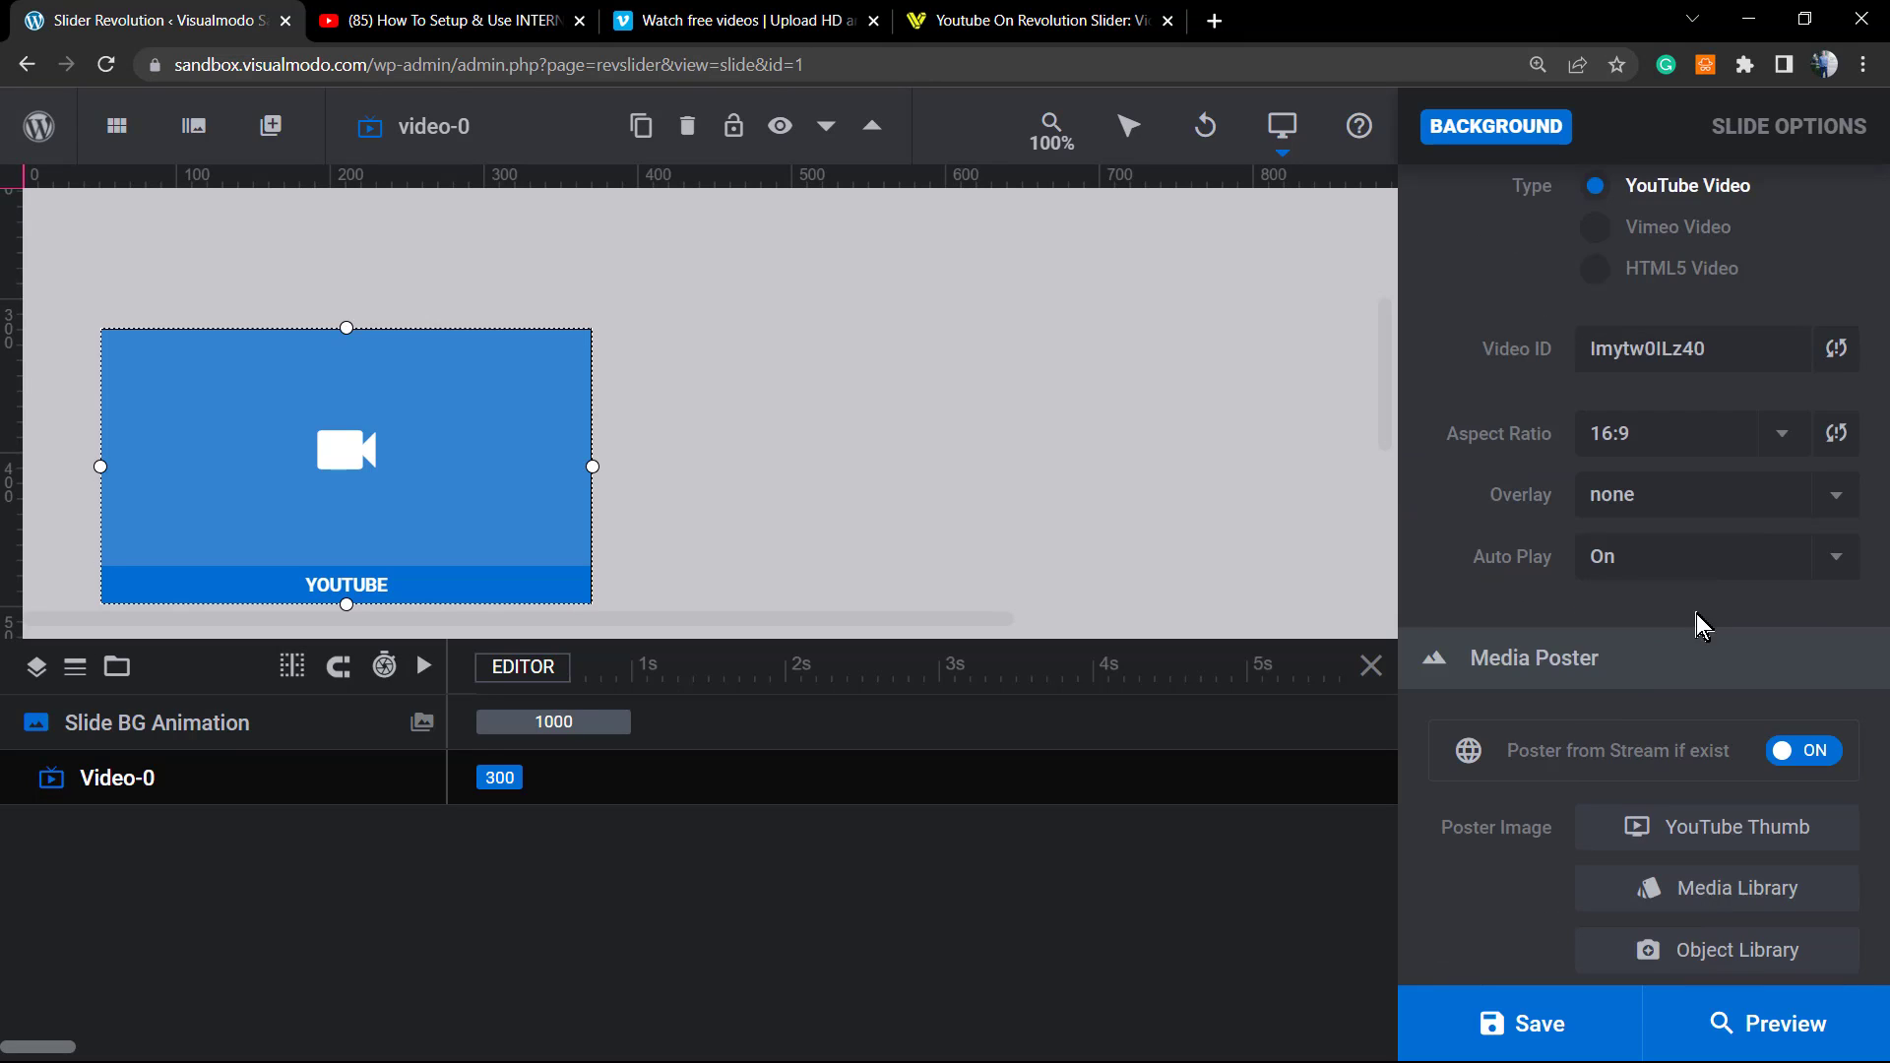
{"action": "left_click", "coordinate": [1633, 751]}
{"action": "left_click", "coordinate": [1652, 805]}
{"action": "left_click", "coordinate": [1748, 1027]}
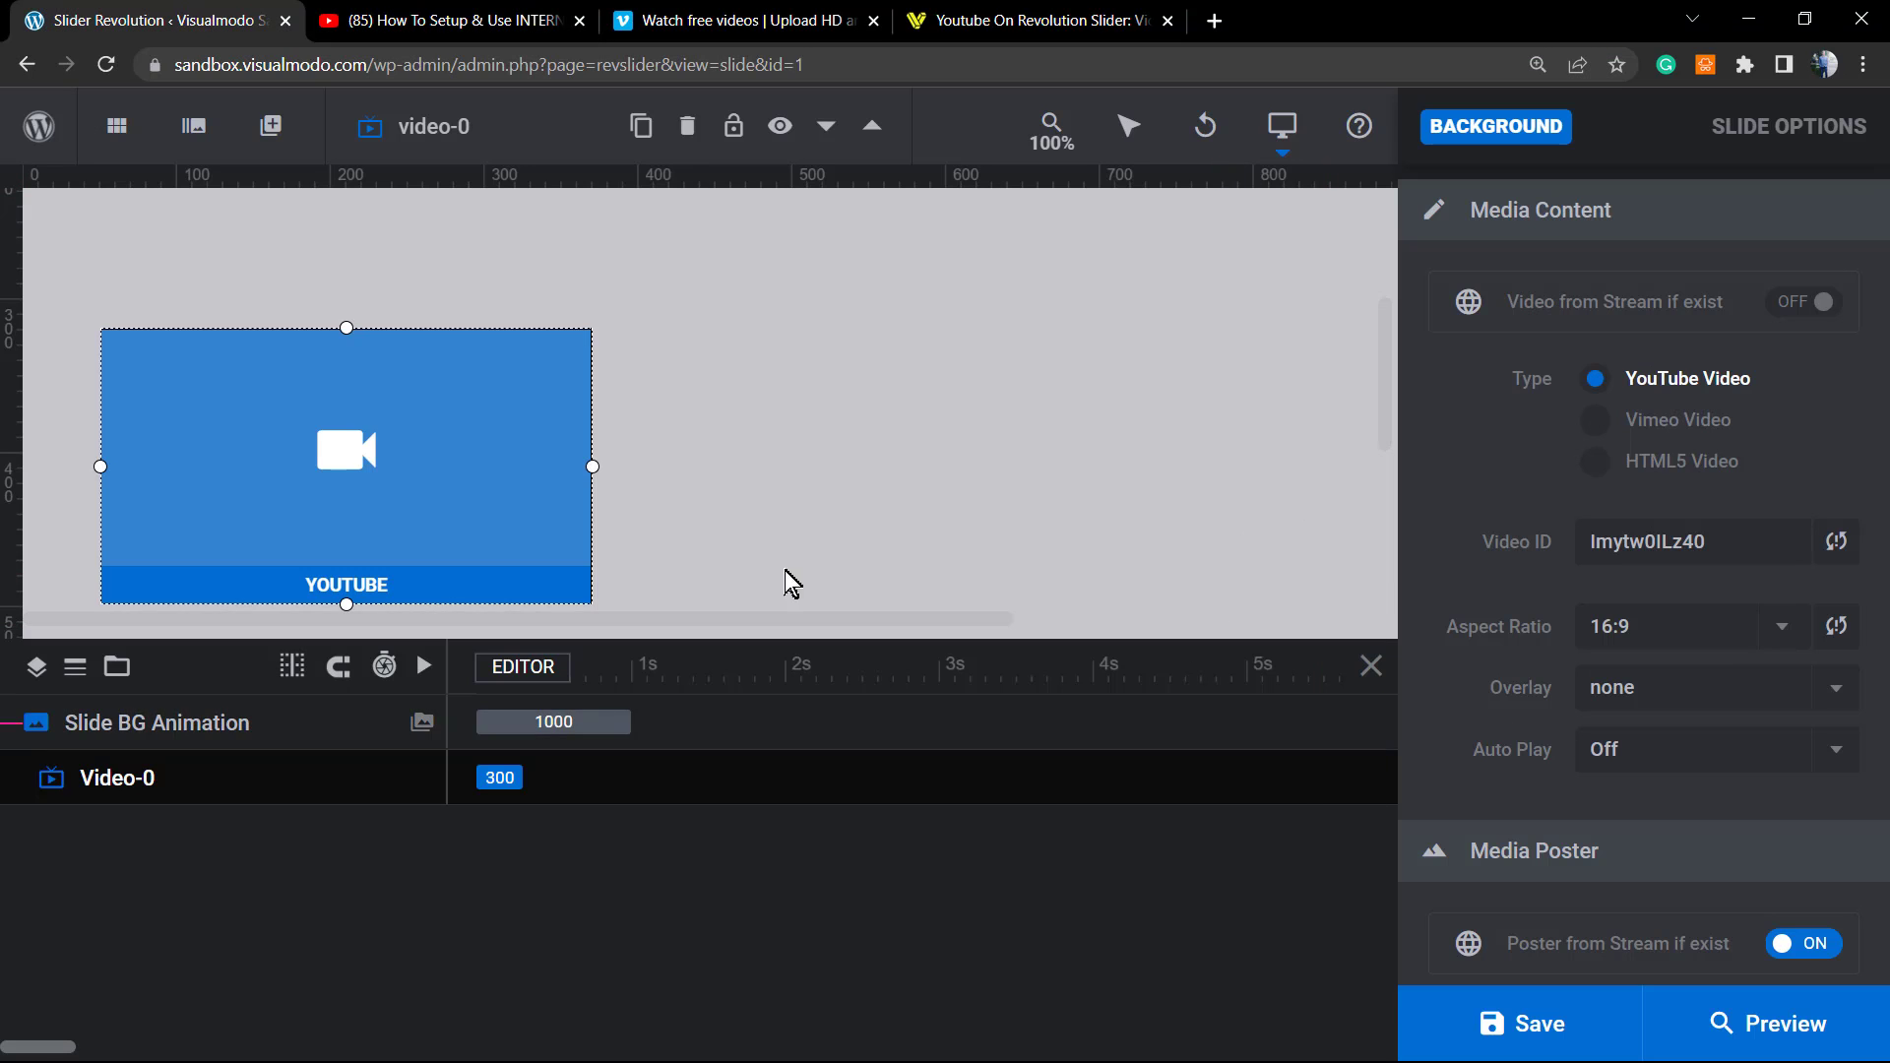
{"action": "scroll", "coordinate": [755, 430], "scroll_direction": "up", "scroll_amount": 4}
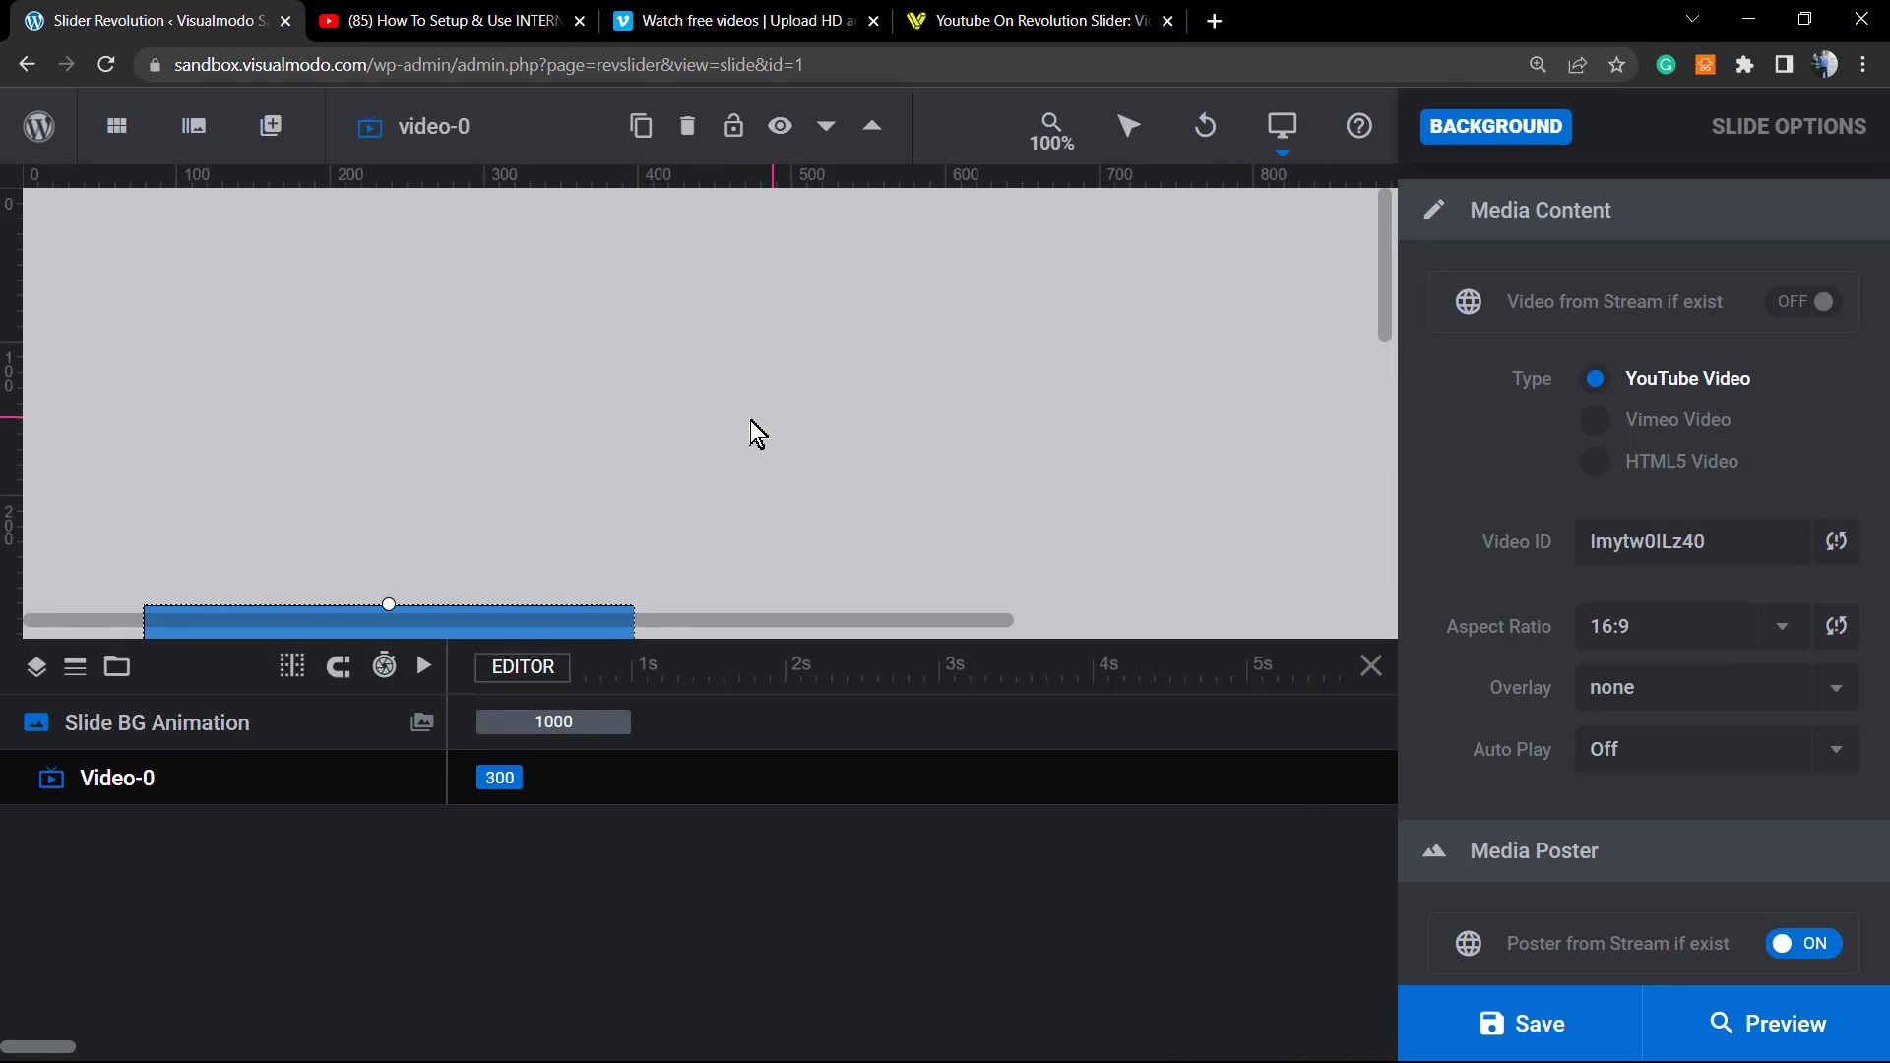
{"action": "scroll", "coordinate": [748, 422], "scroll_direction": "down", "scroll_amount": 2}
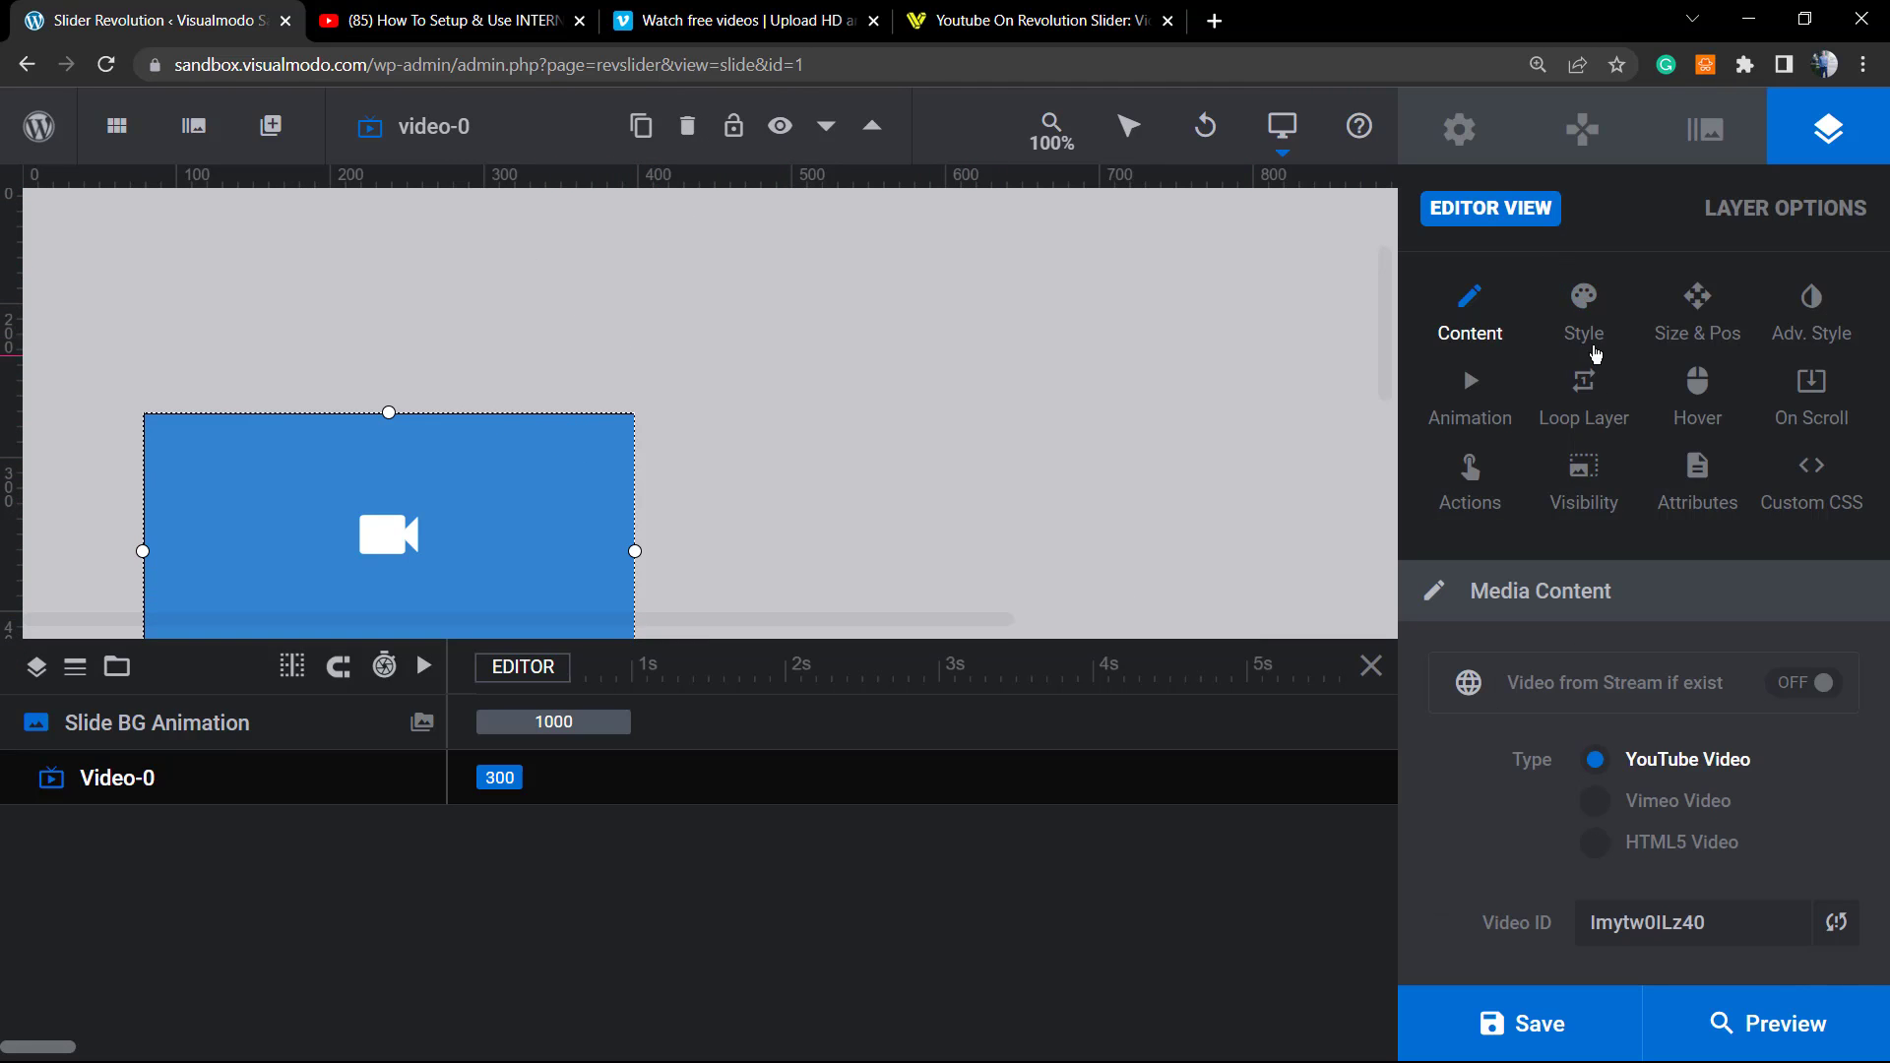
Centre Video-0 vertically and horizontally in Size & Pos, placing it at 0px X, 0px Y
{"action": "left_click", "coordinate": [1697, 313]}
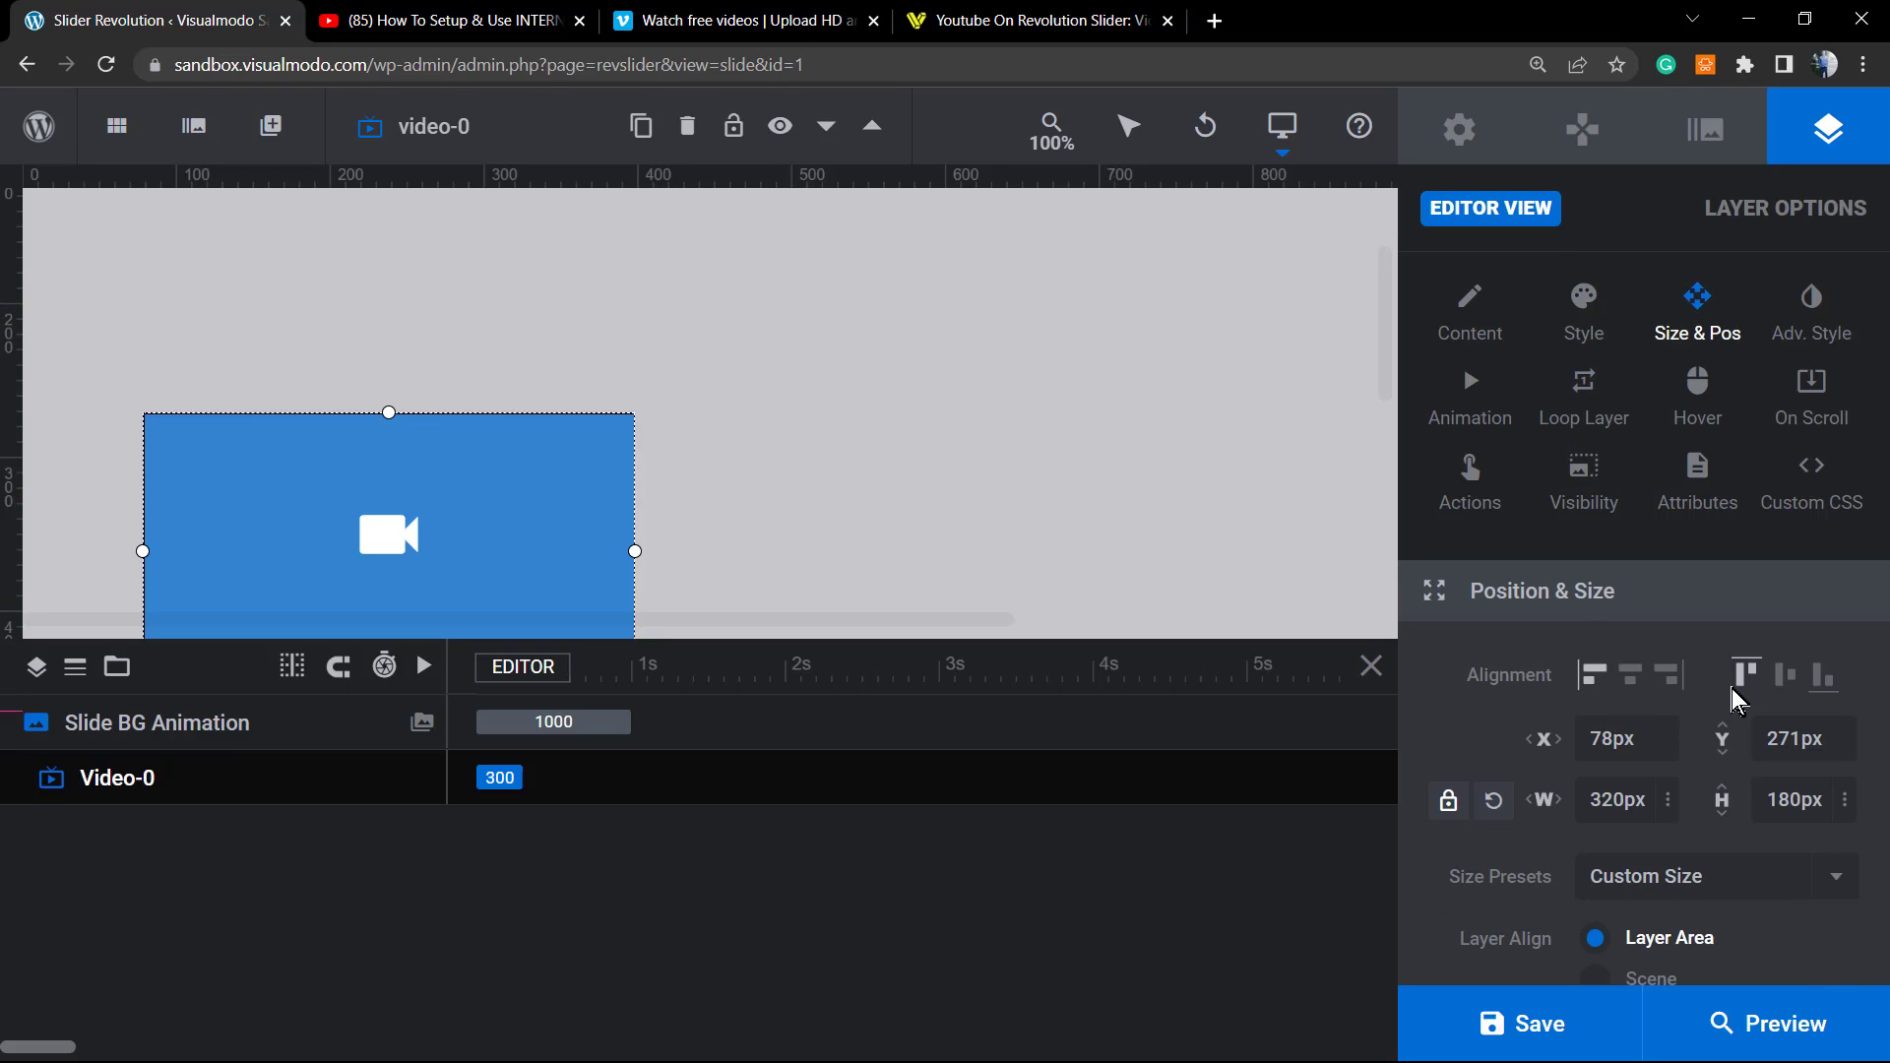
{"action": "left_click", "coordinate": [1784, 675]}
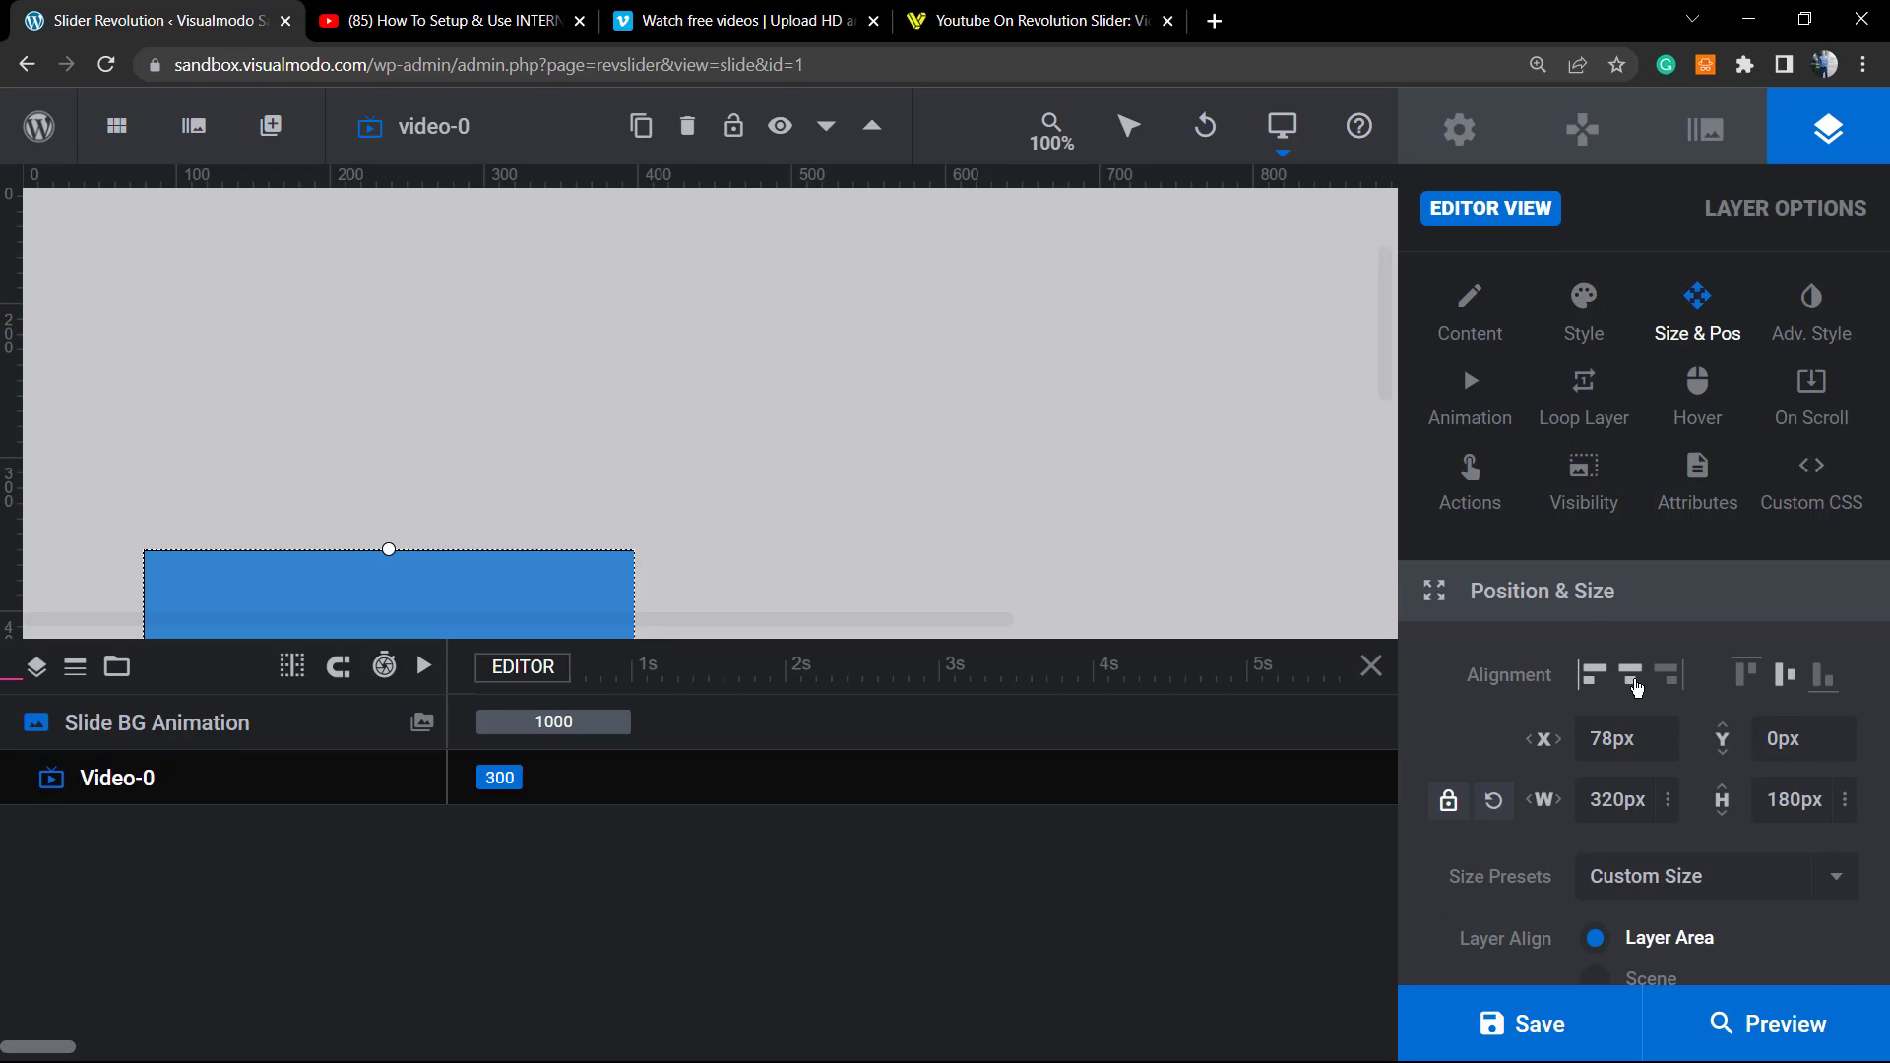
{"action": "left_click", "coordinate": [1632, 676]}
{"action": "scroll", "coordinate": [1060, 482], "scroll_direction": "down", "scroll_amount": 5}
{"action": "scroll", "coordinate": [1042, 506], "scroll_direction": "up", "scroll_amount": 4}
{"action": "scroll", "coordinate": [987, 528], "scroll_direction": "down", "scroll_amount": 2}
{"action": "left_click_drag", "start_coordinate": [907, 622], "coordinate": [1059, 620]}
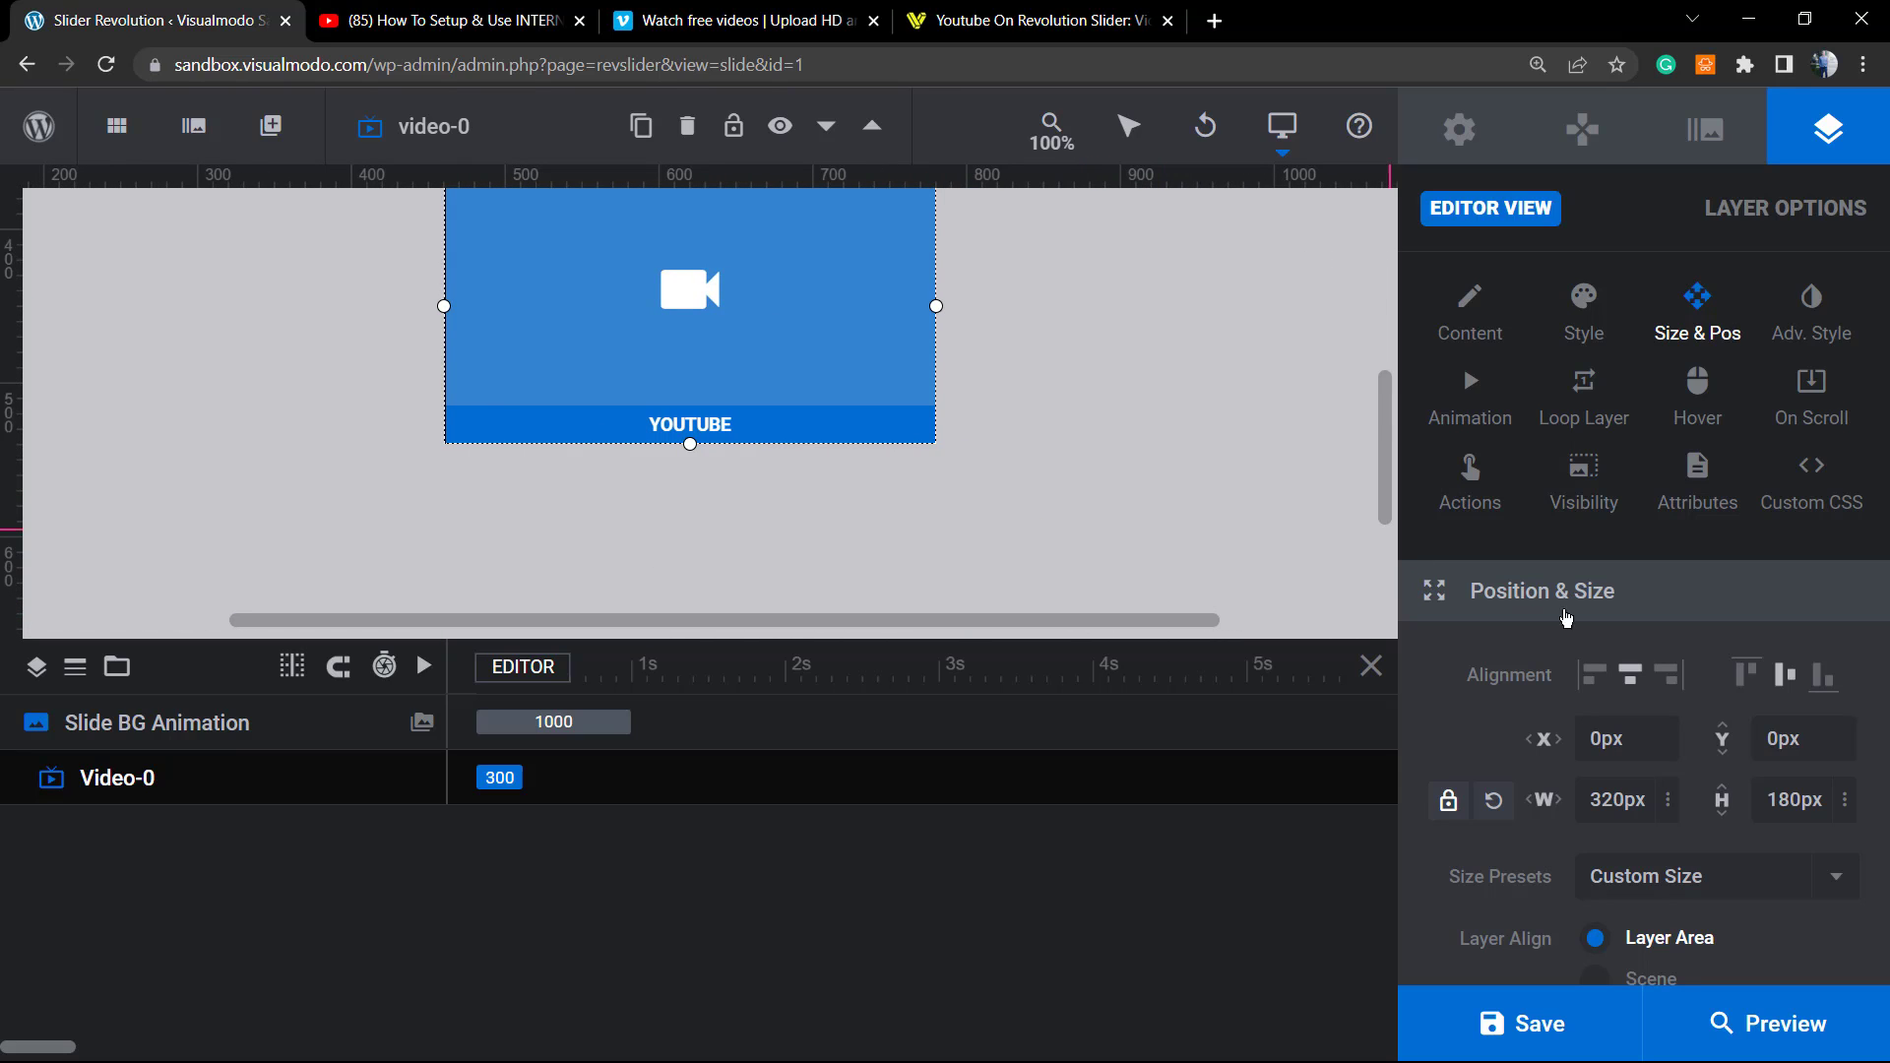
{"action": "scroll", "coordinate": [1620, 733], "scroll_direction": "down", "scroll_amount": 2}
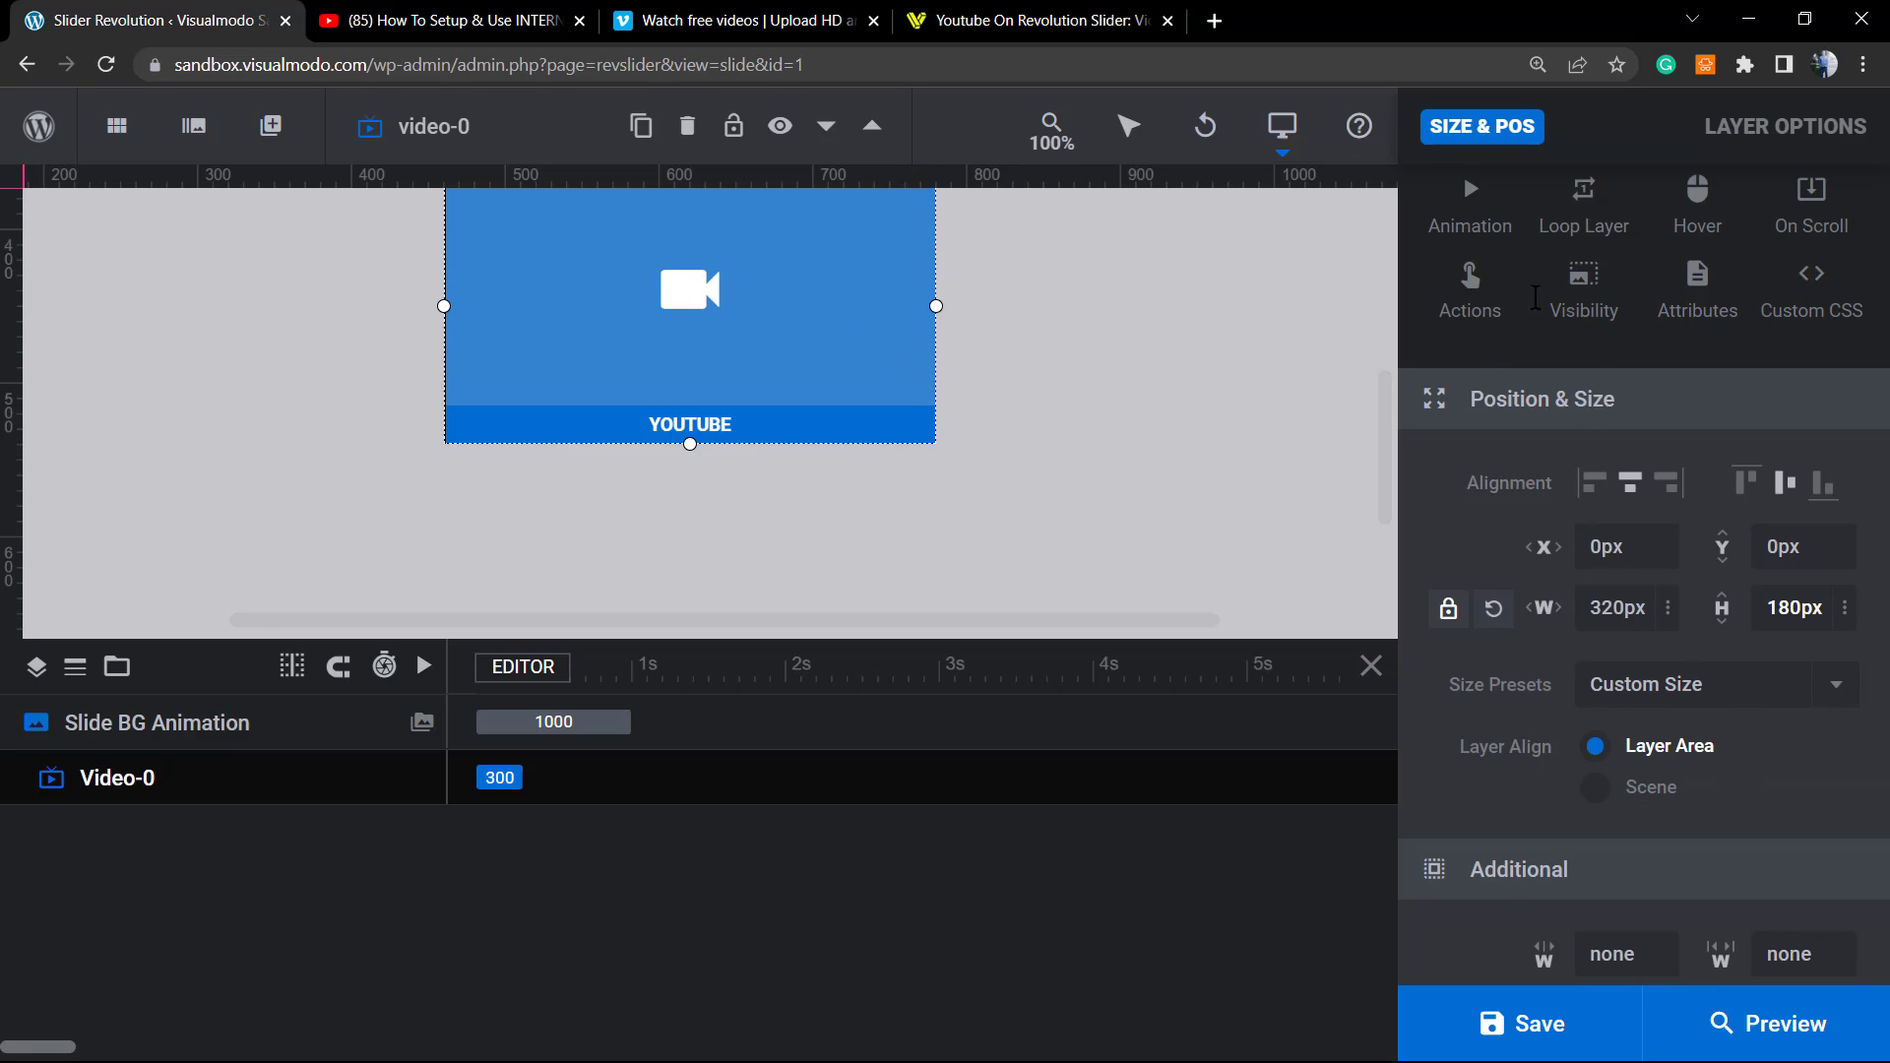
{"action": "scroll", "coordinate": [1475, 244], "scroll_direction": "up", "scroll_amount": 2}
{"action": "left_click", "coordinate": [1470, 310]}
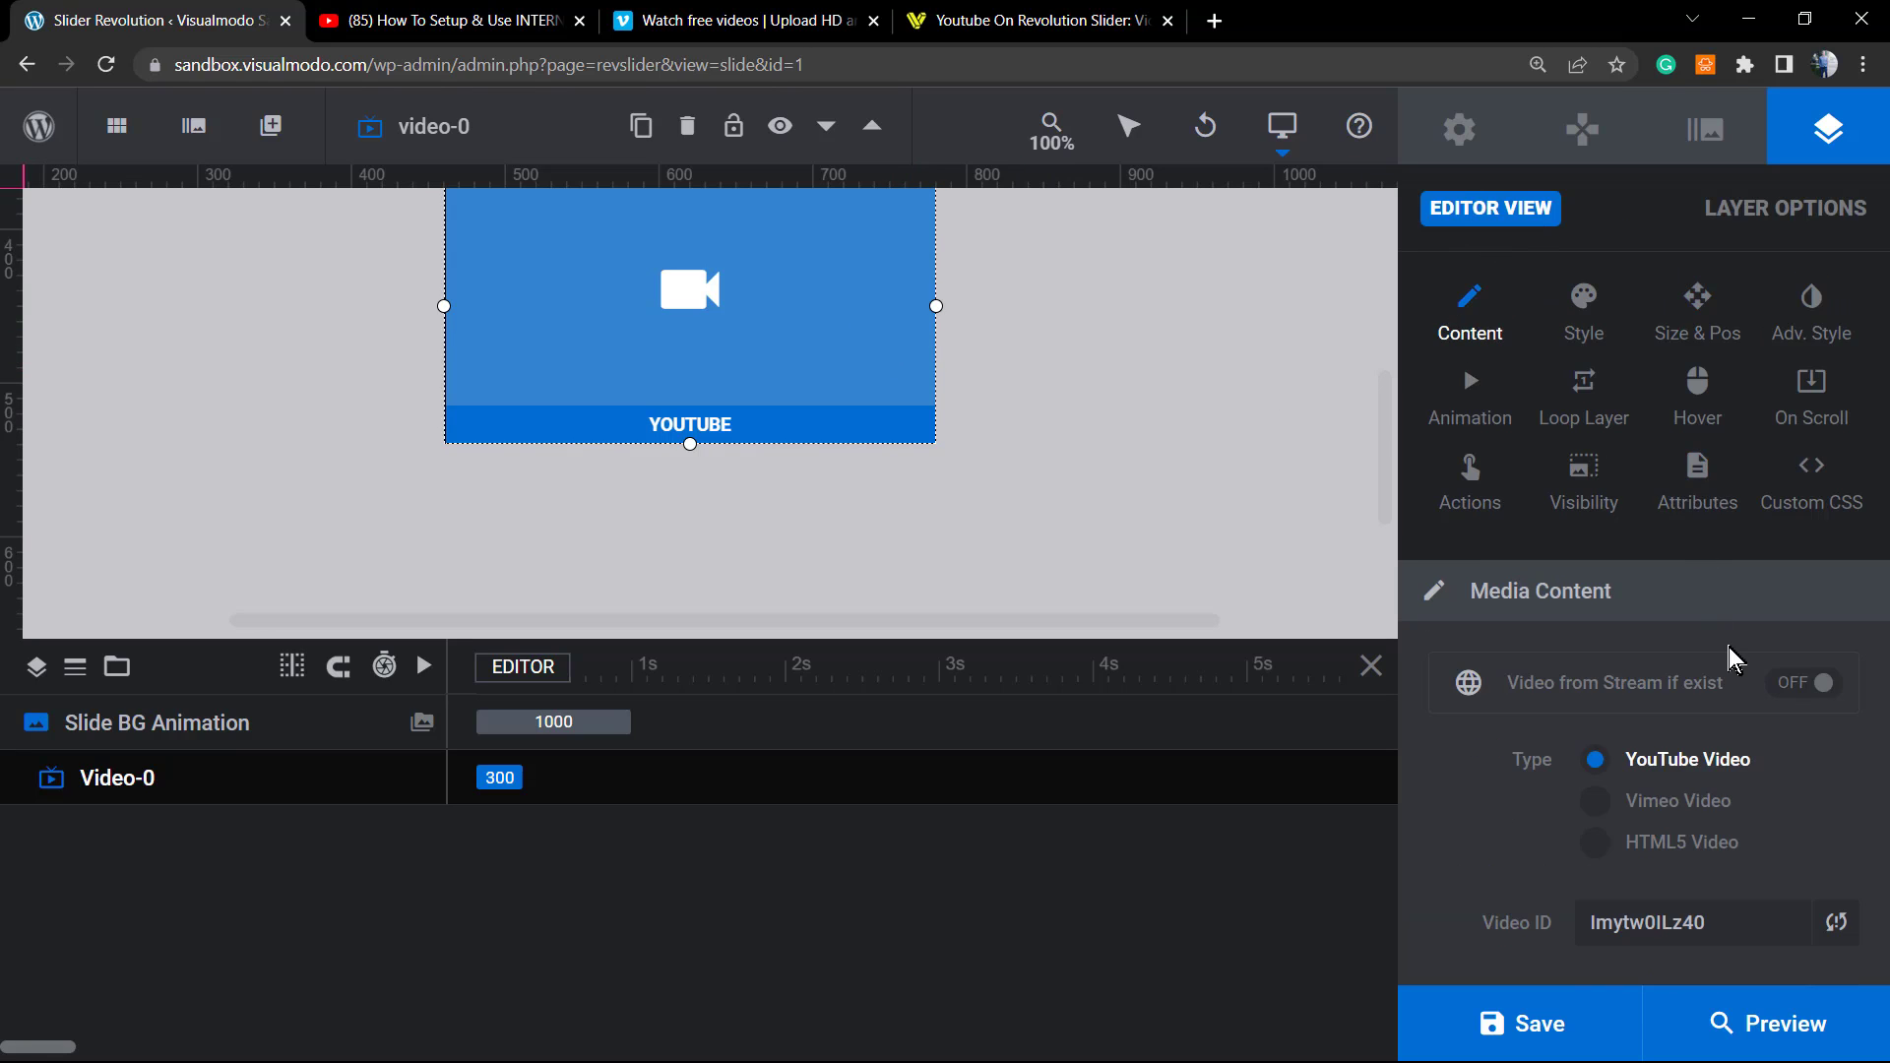
{"action": "scroll", "coordinate": [1735, 670], "scroll_direction": "down", "scroll_amount": 7}
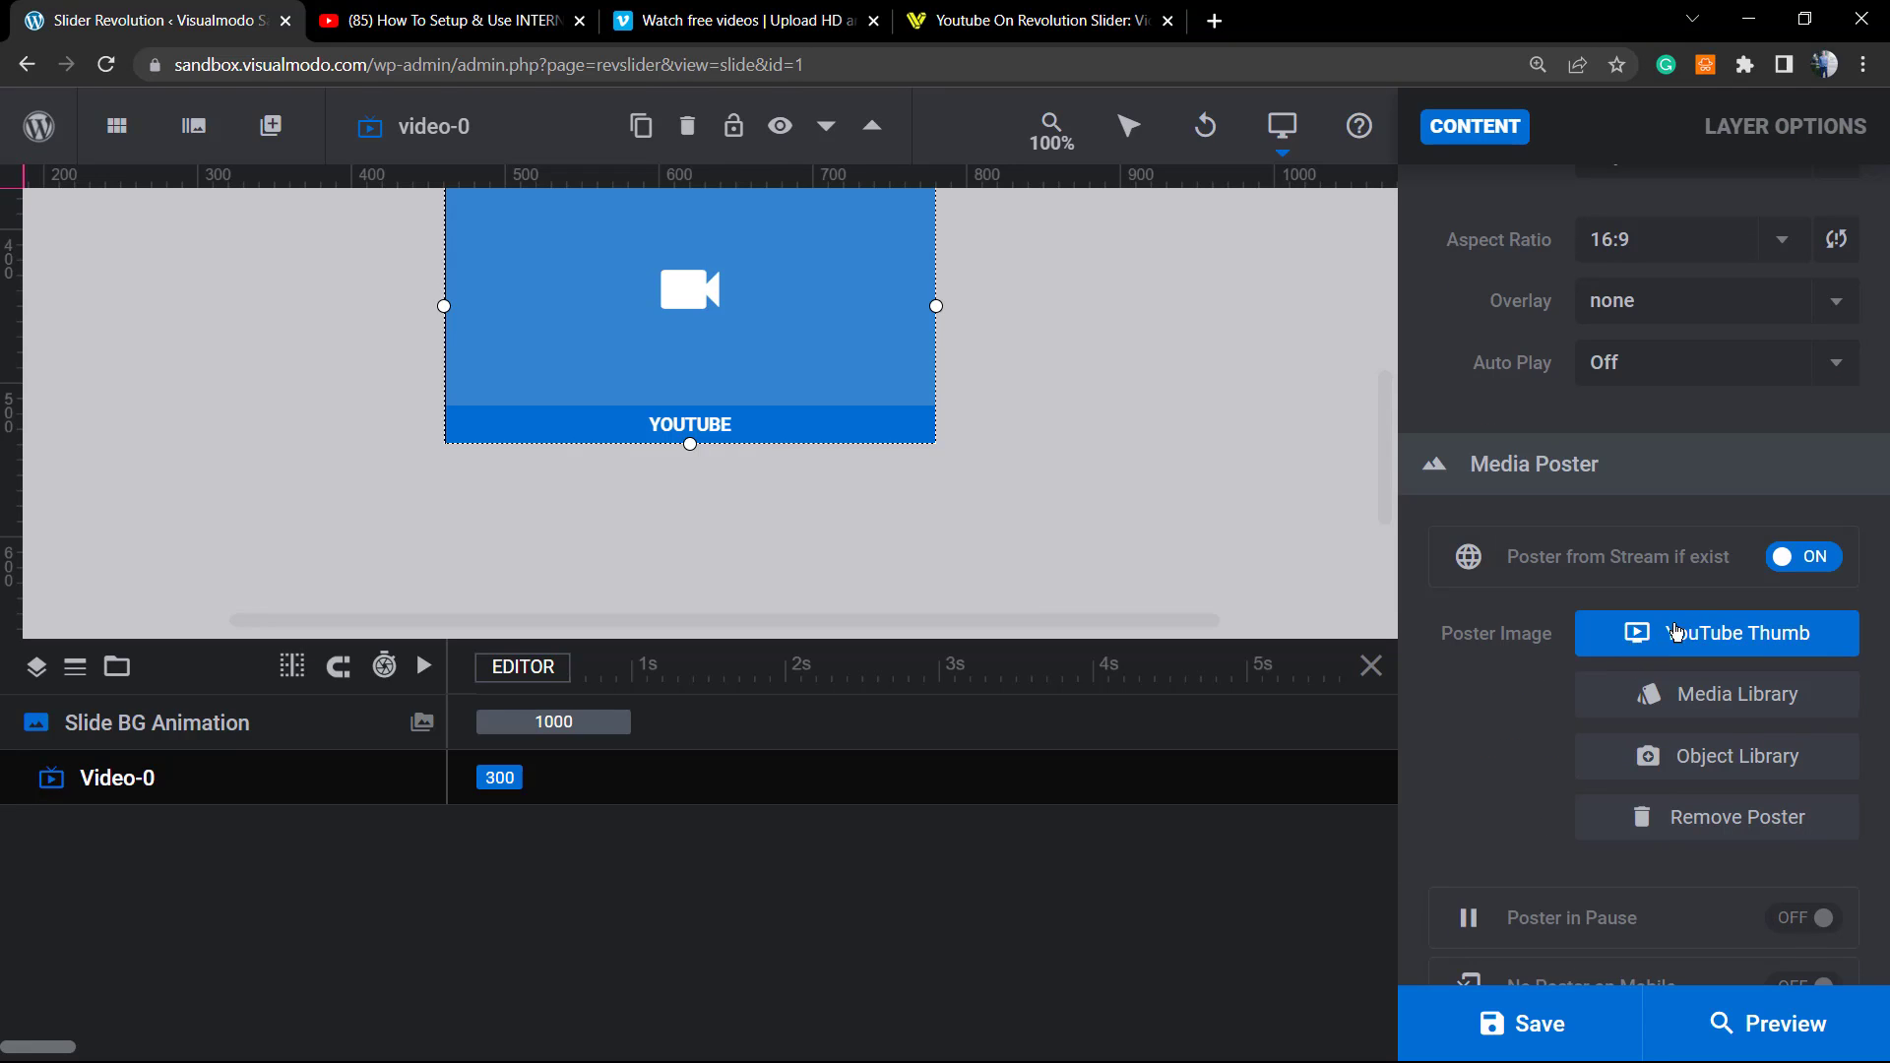
{"action": "left_click", "coordinate": [1695, 701]}
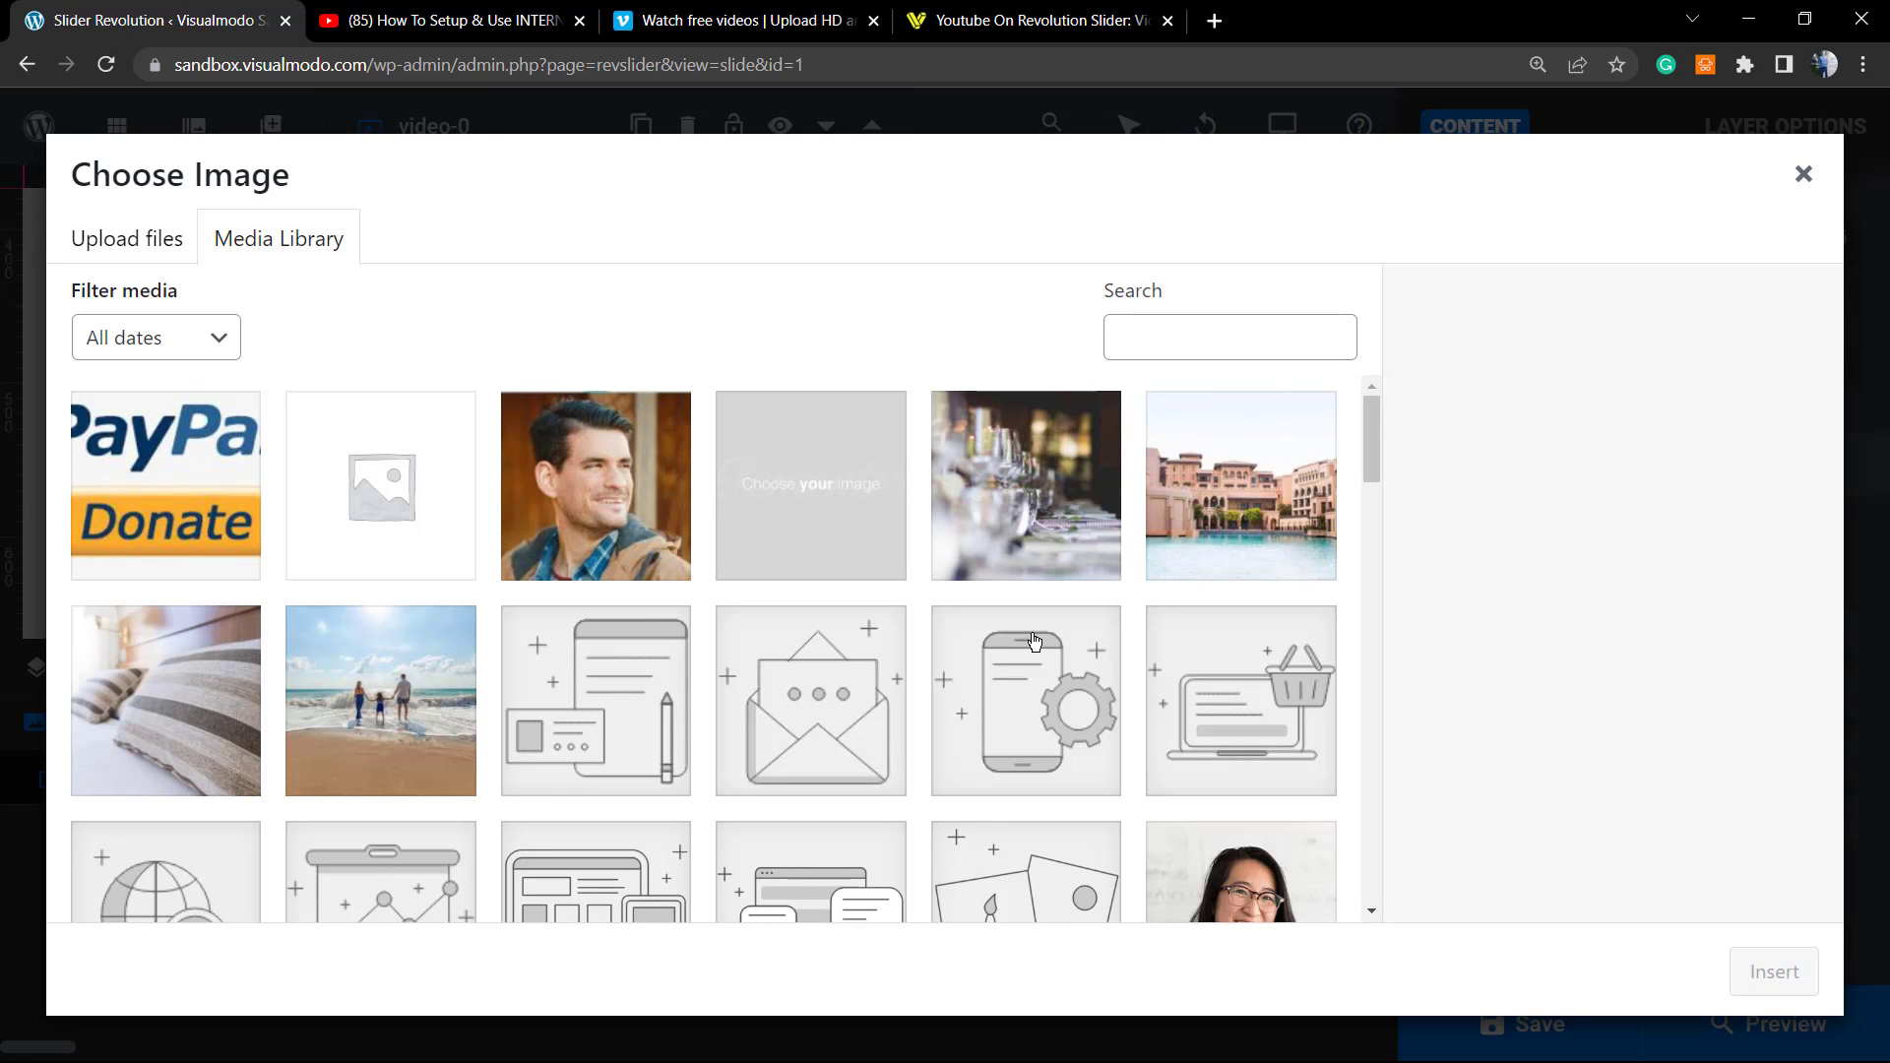
{"action": "scroll", "coordinate": [1034, 642], "scroll_direction": "down", "scroll_amount": 4}
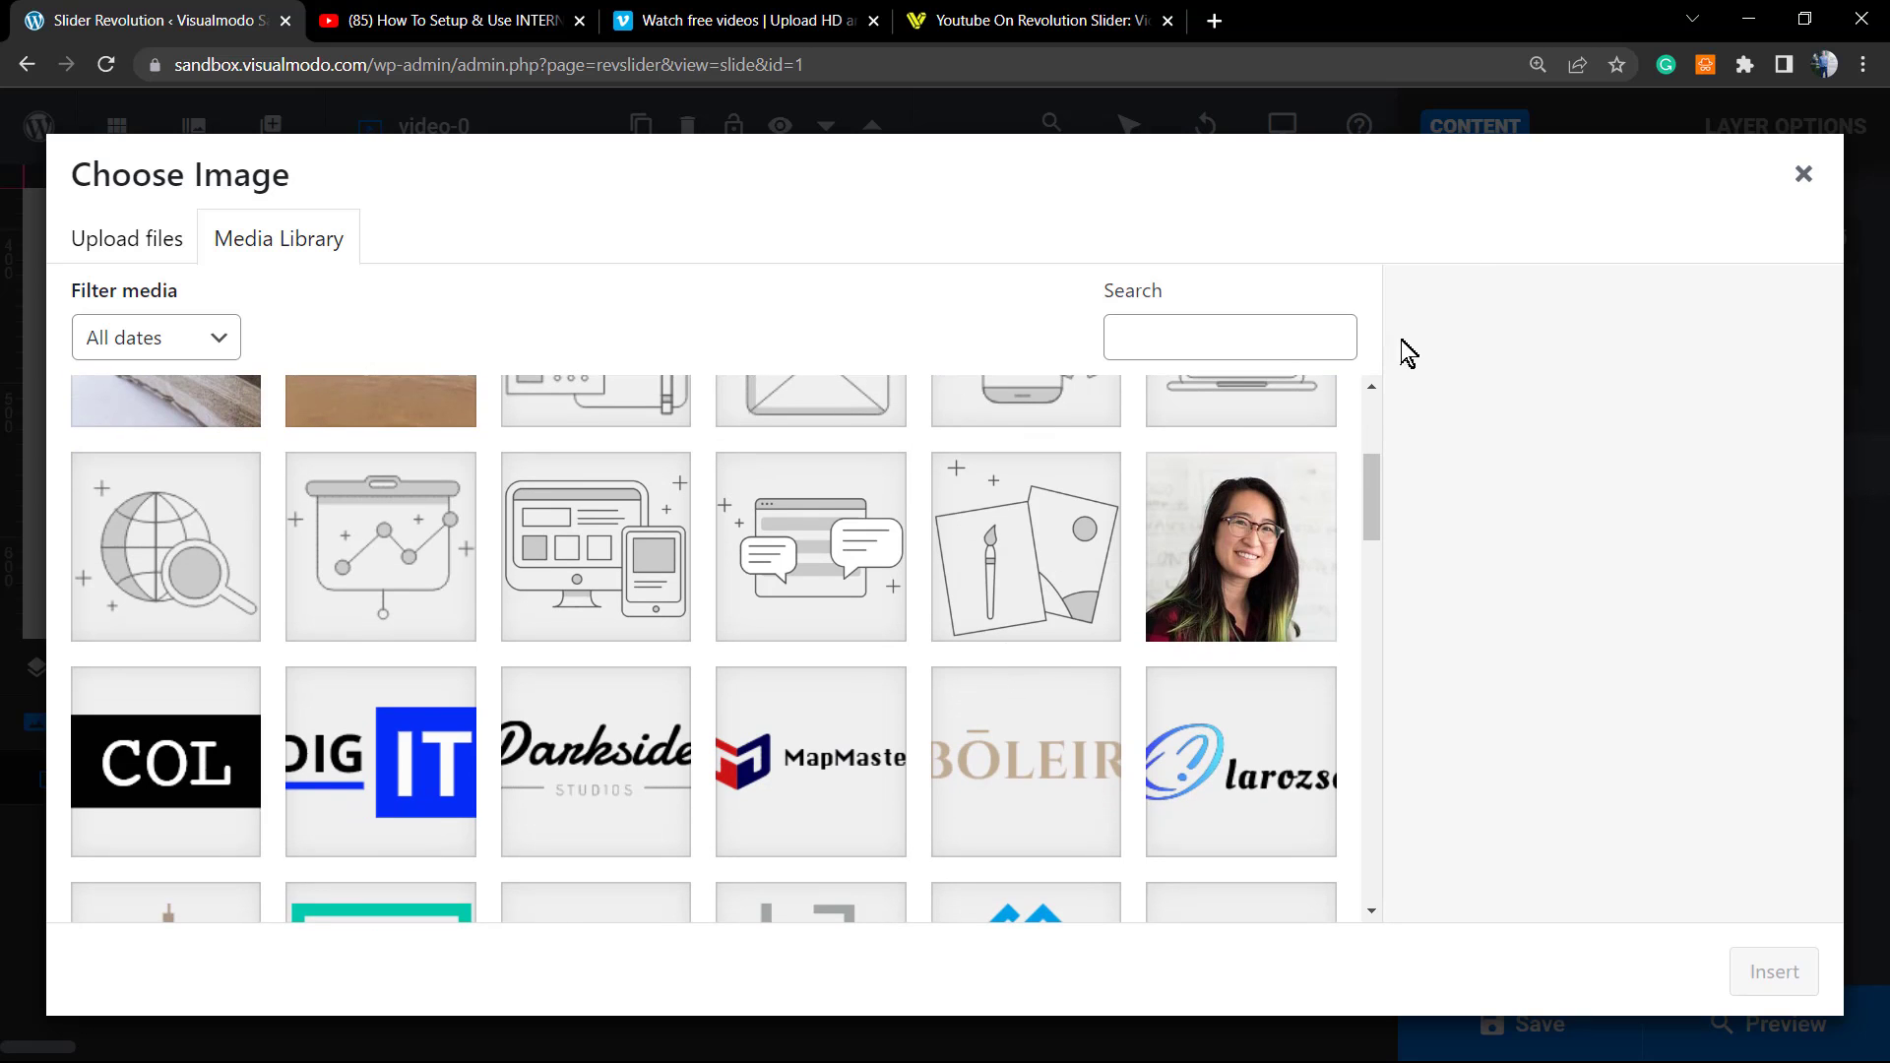
{"action": "left_click", "coordinate": [1802, 174]}
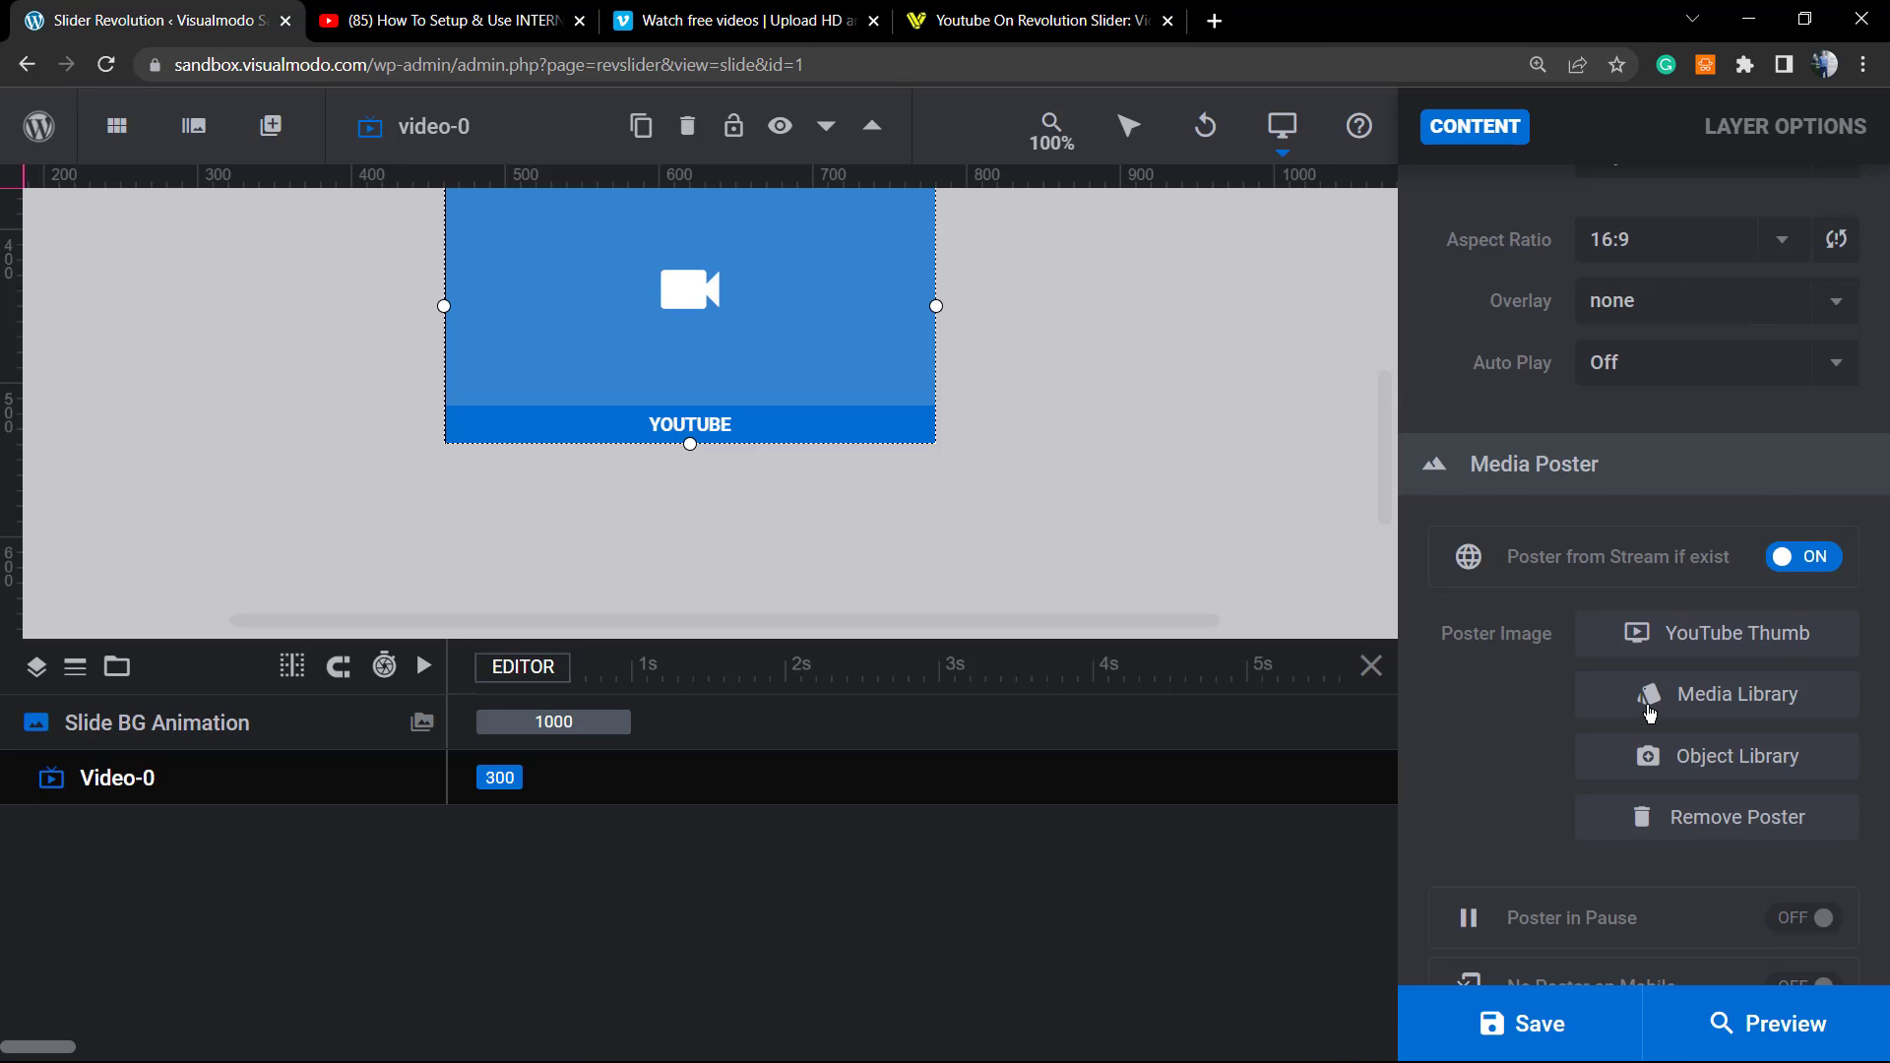
{"action": "scroll", "coordinate": [1629, 729], "scroll_direction": "down", "scroll_amount": 2}
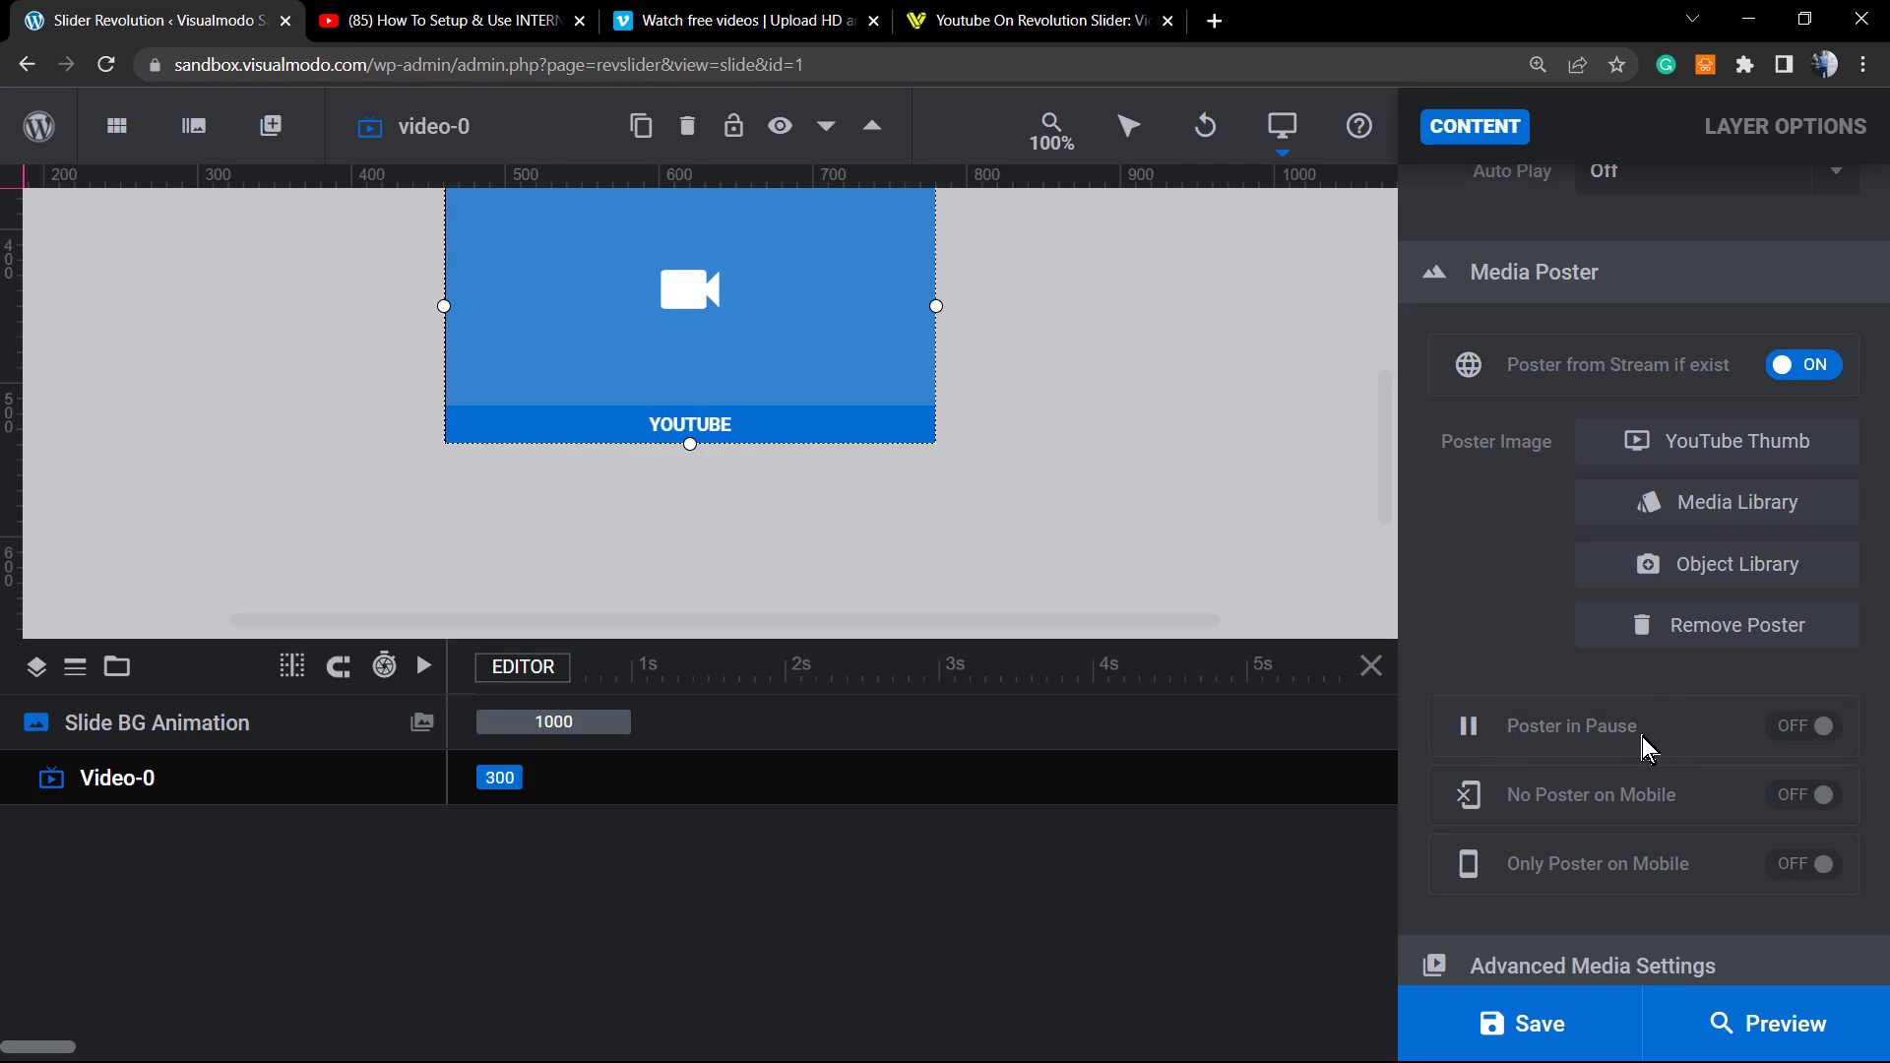
Turn Poster in Pause on, and try Loop Media before restoring Next Slide at End
{"action": "left_click", "coordinate": [1827, 731]}
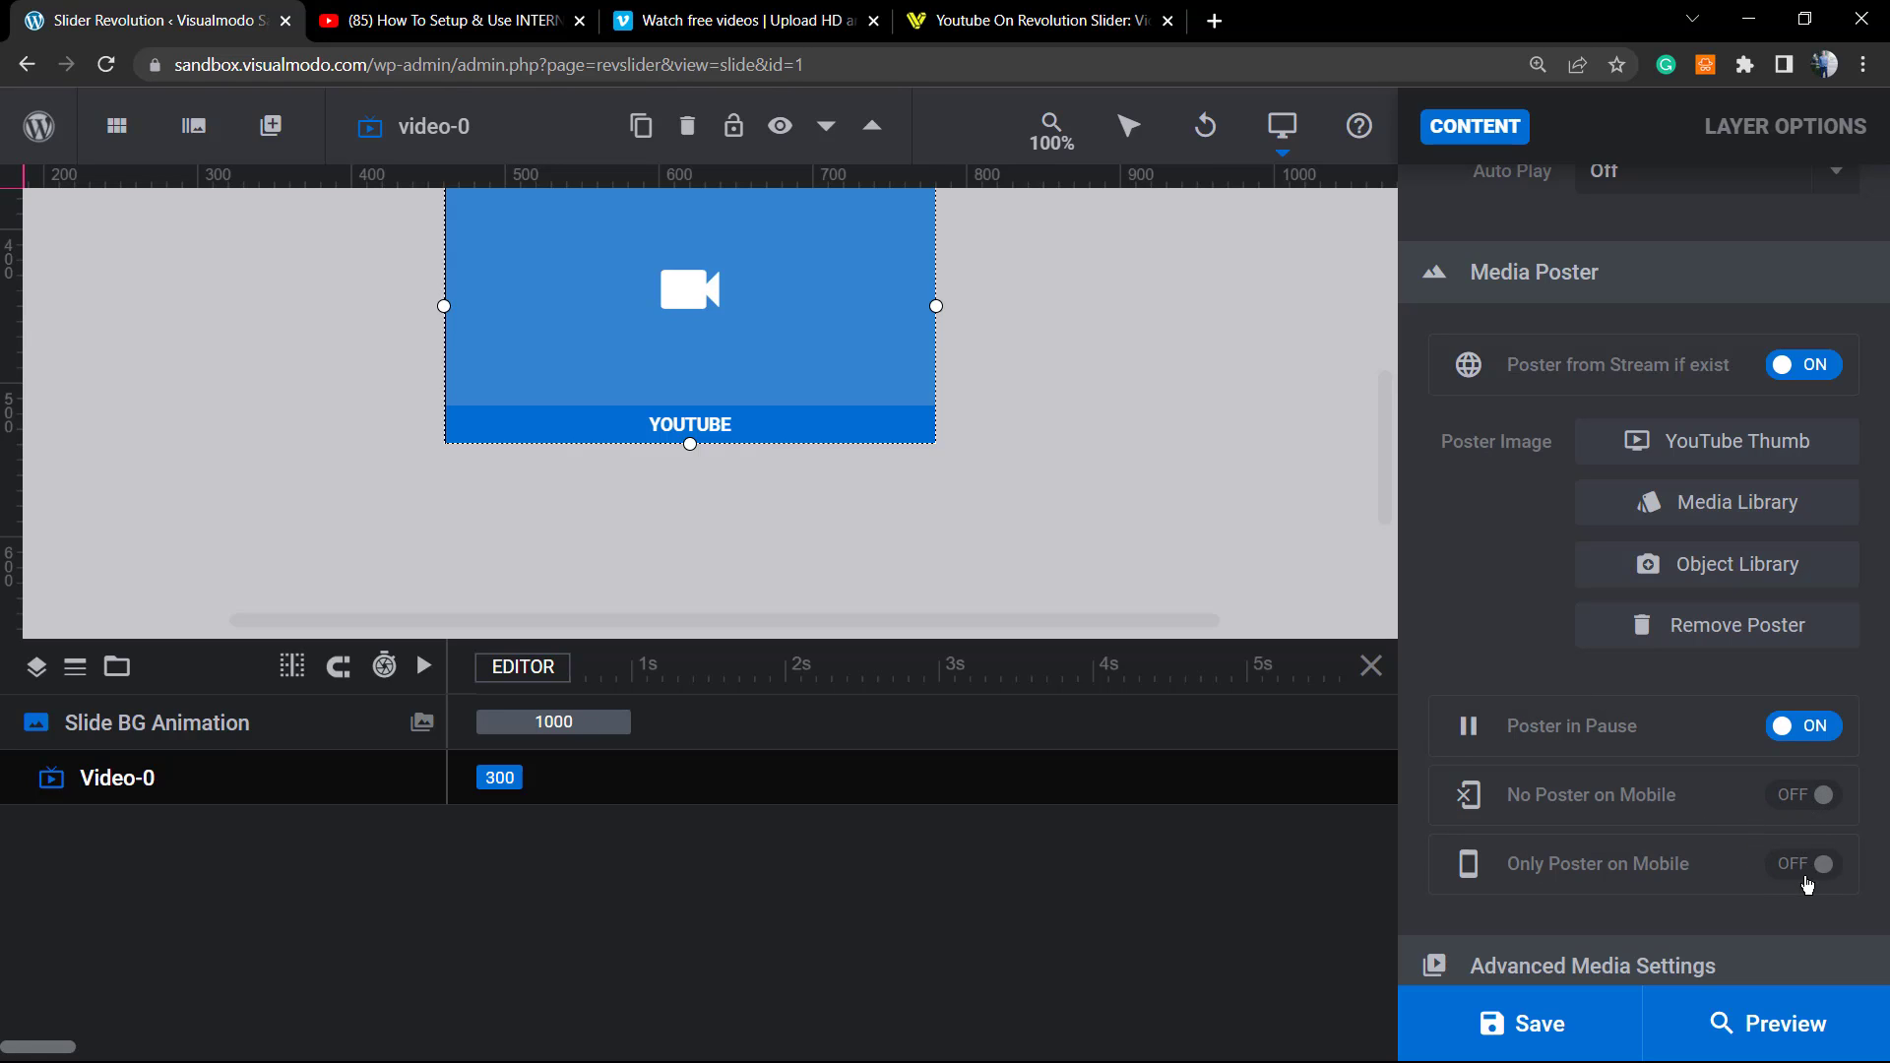
{"action": "scroll", "coordinate": [1697, 802], "scroll_direction": "down", "scroll_amount": 5}
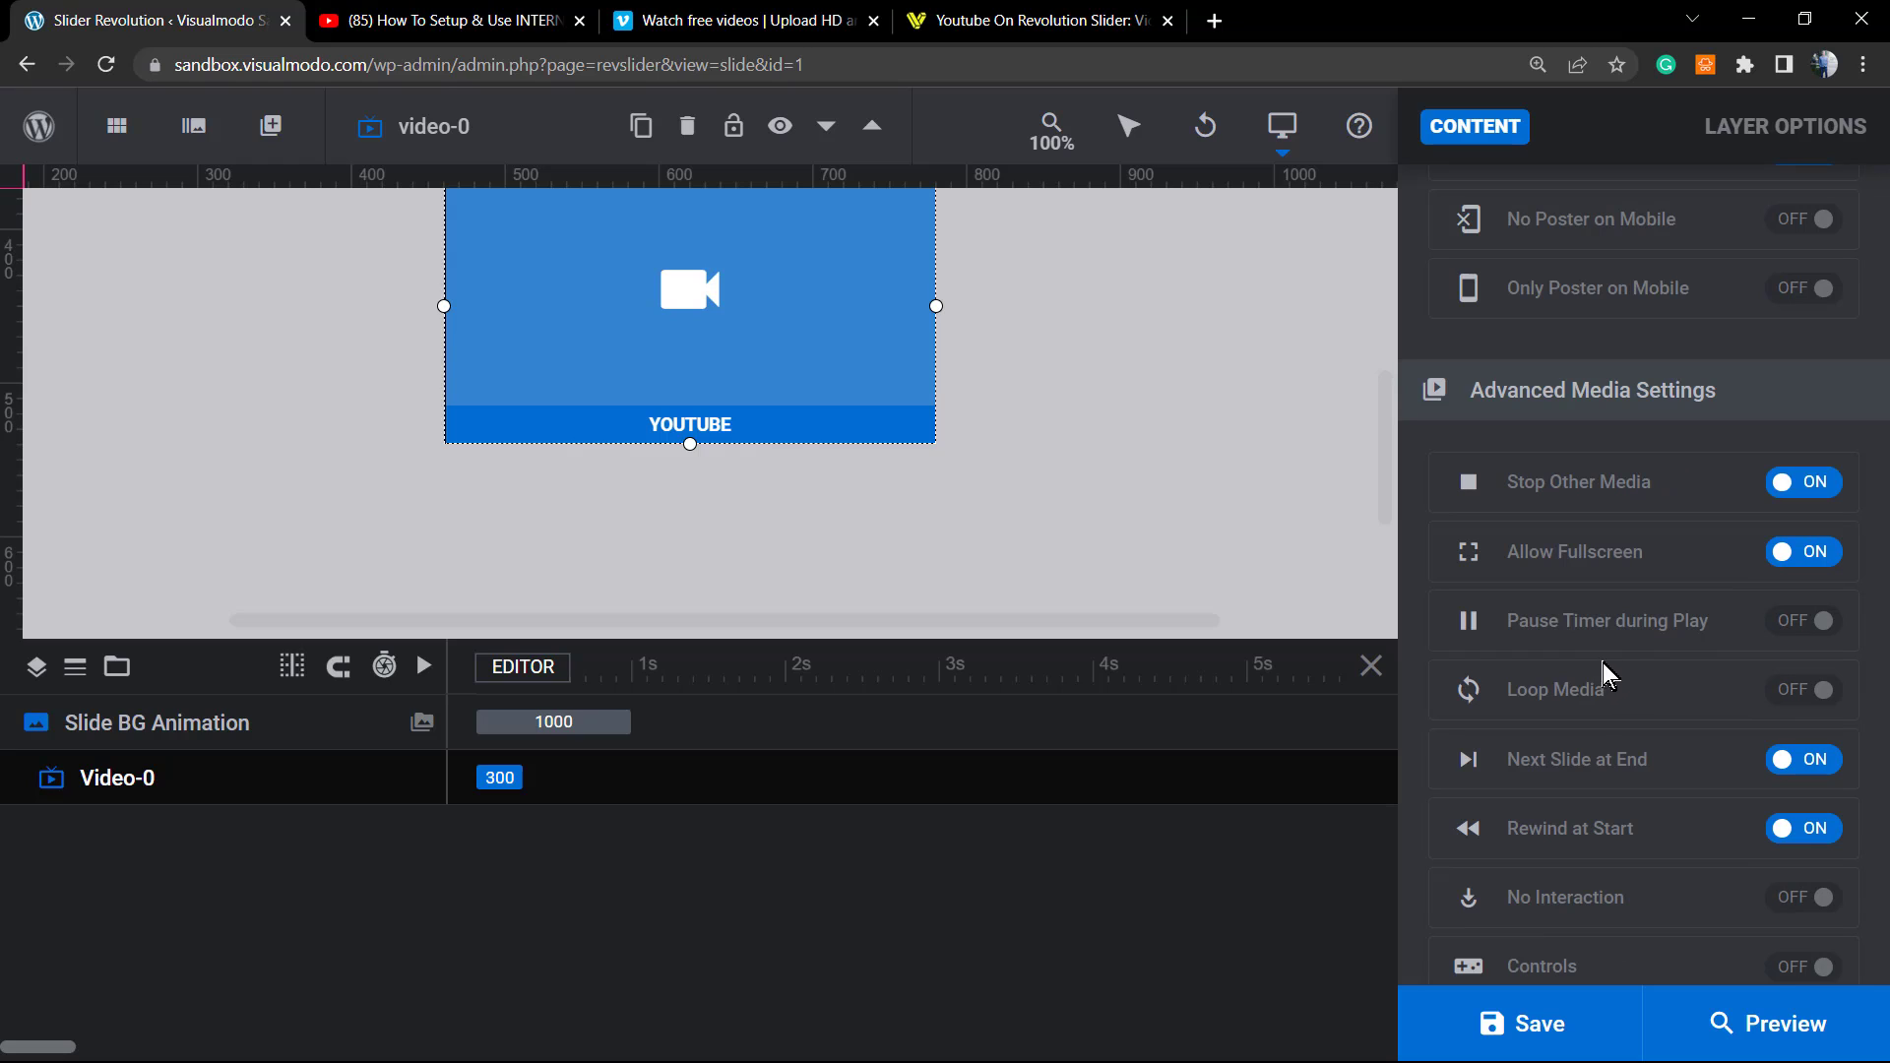
{"action": "left_click", "coordinate": [1802, 694]}
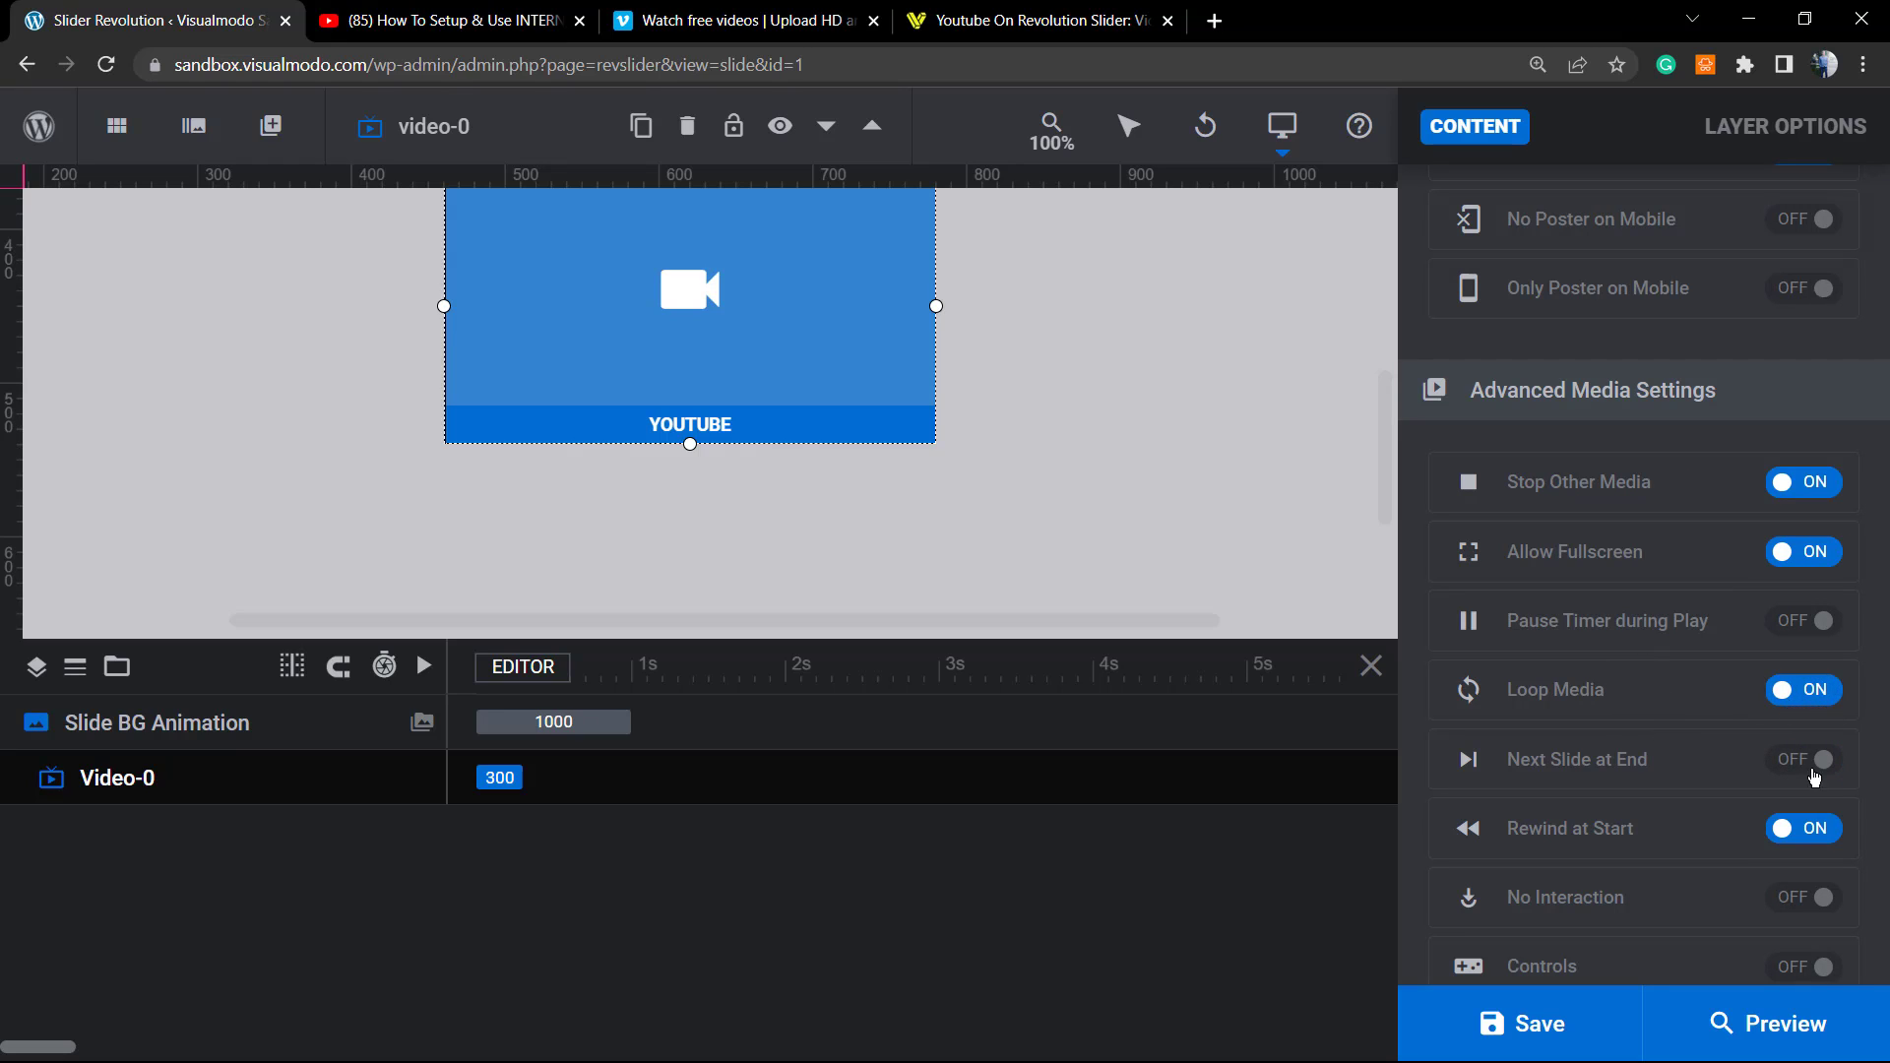
{"action": "left_click", "coordinate": [1814, 774]}
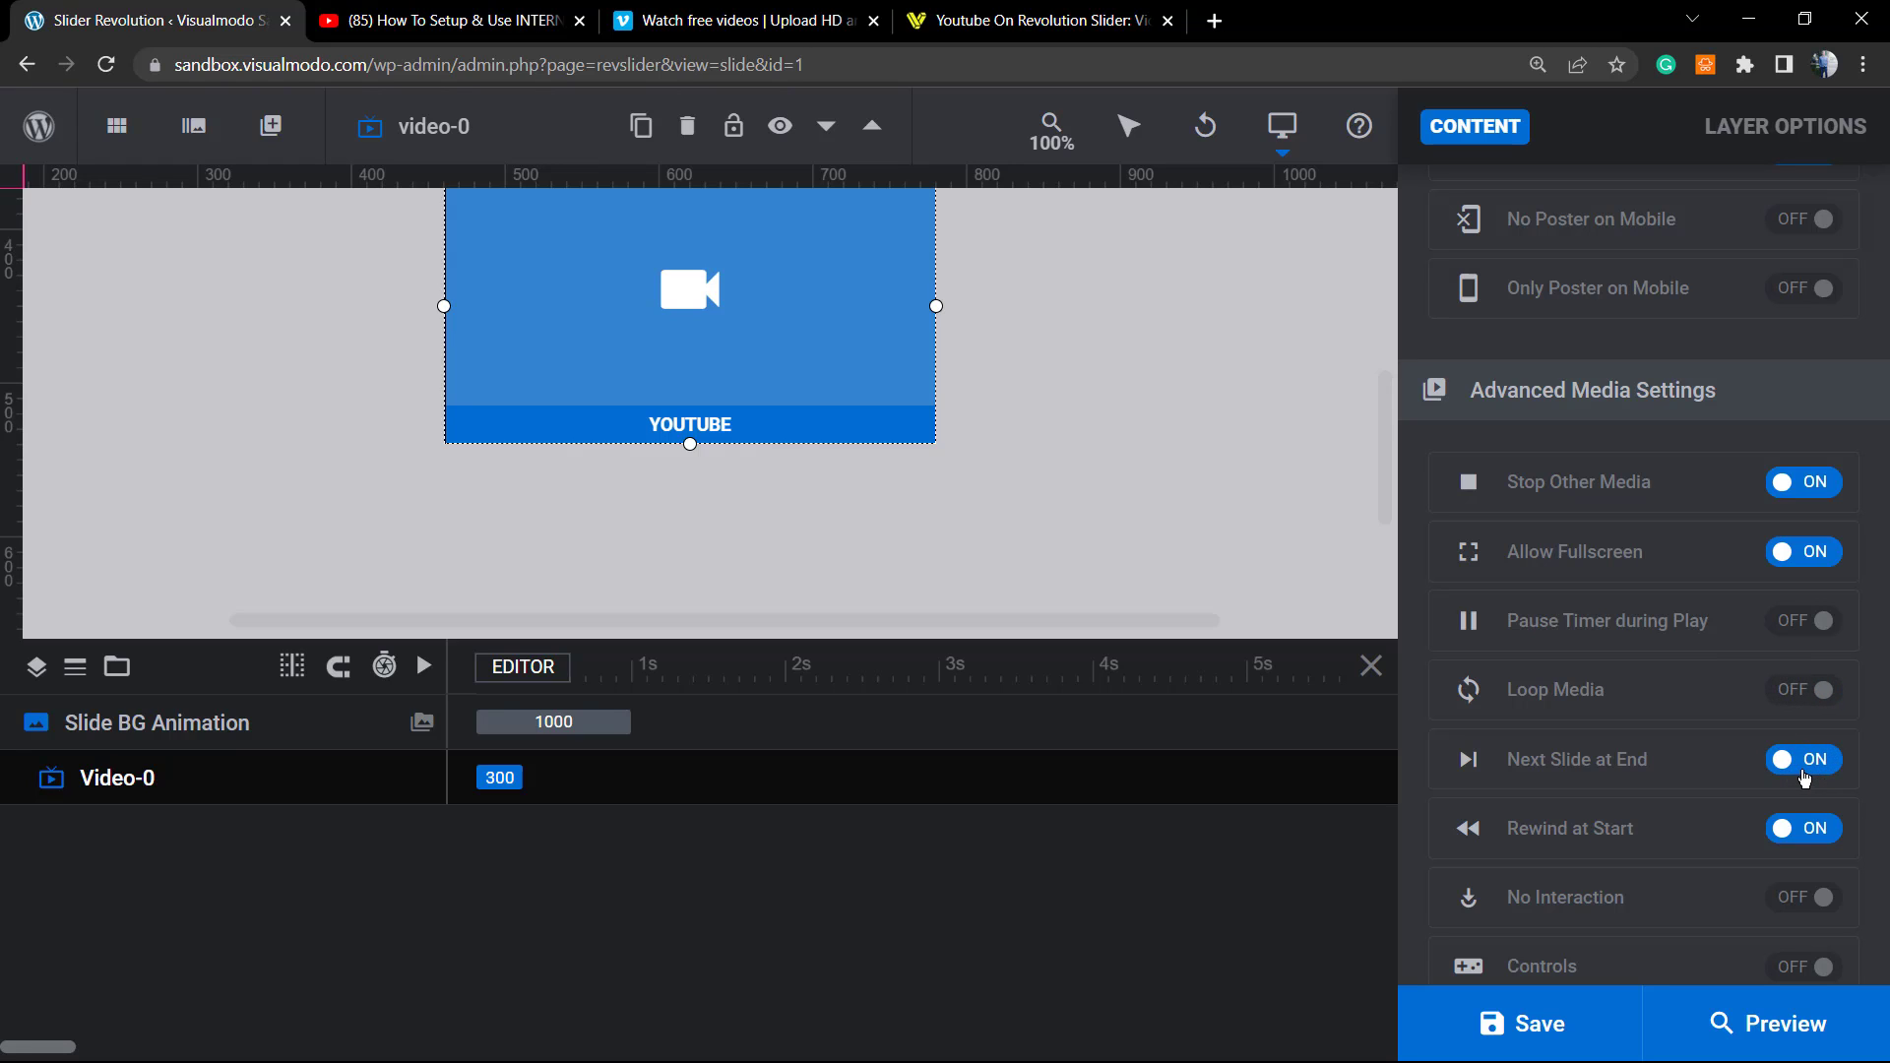
Toggle Controls and Mute at Start, leaving controls off and the video muted at start
{"action": "scroll", "coordinate": [961, 536], "scroll_direction": "up", "scroll_amount": 2}
{"action": "scroll", "coordinate": [969, 535], "scroll_direction": "down", "scroll_amount": 2}
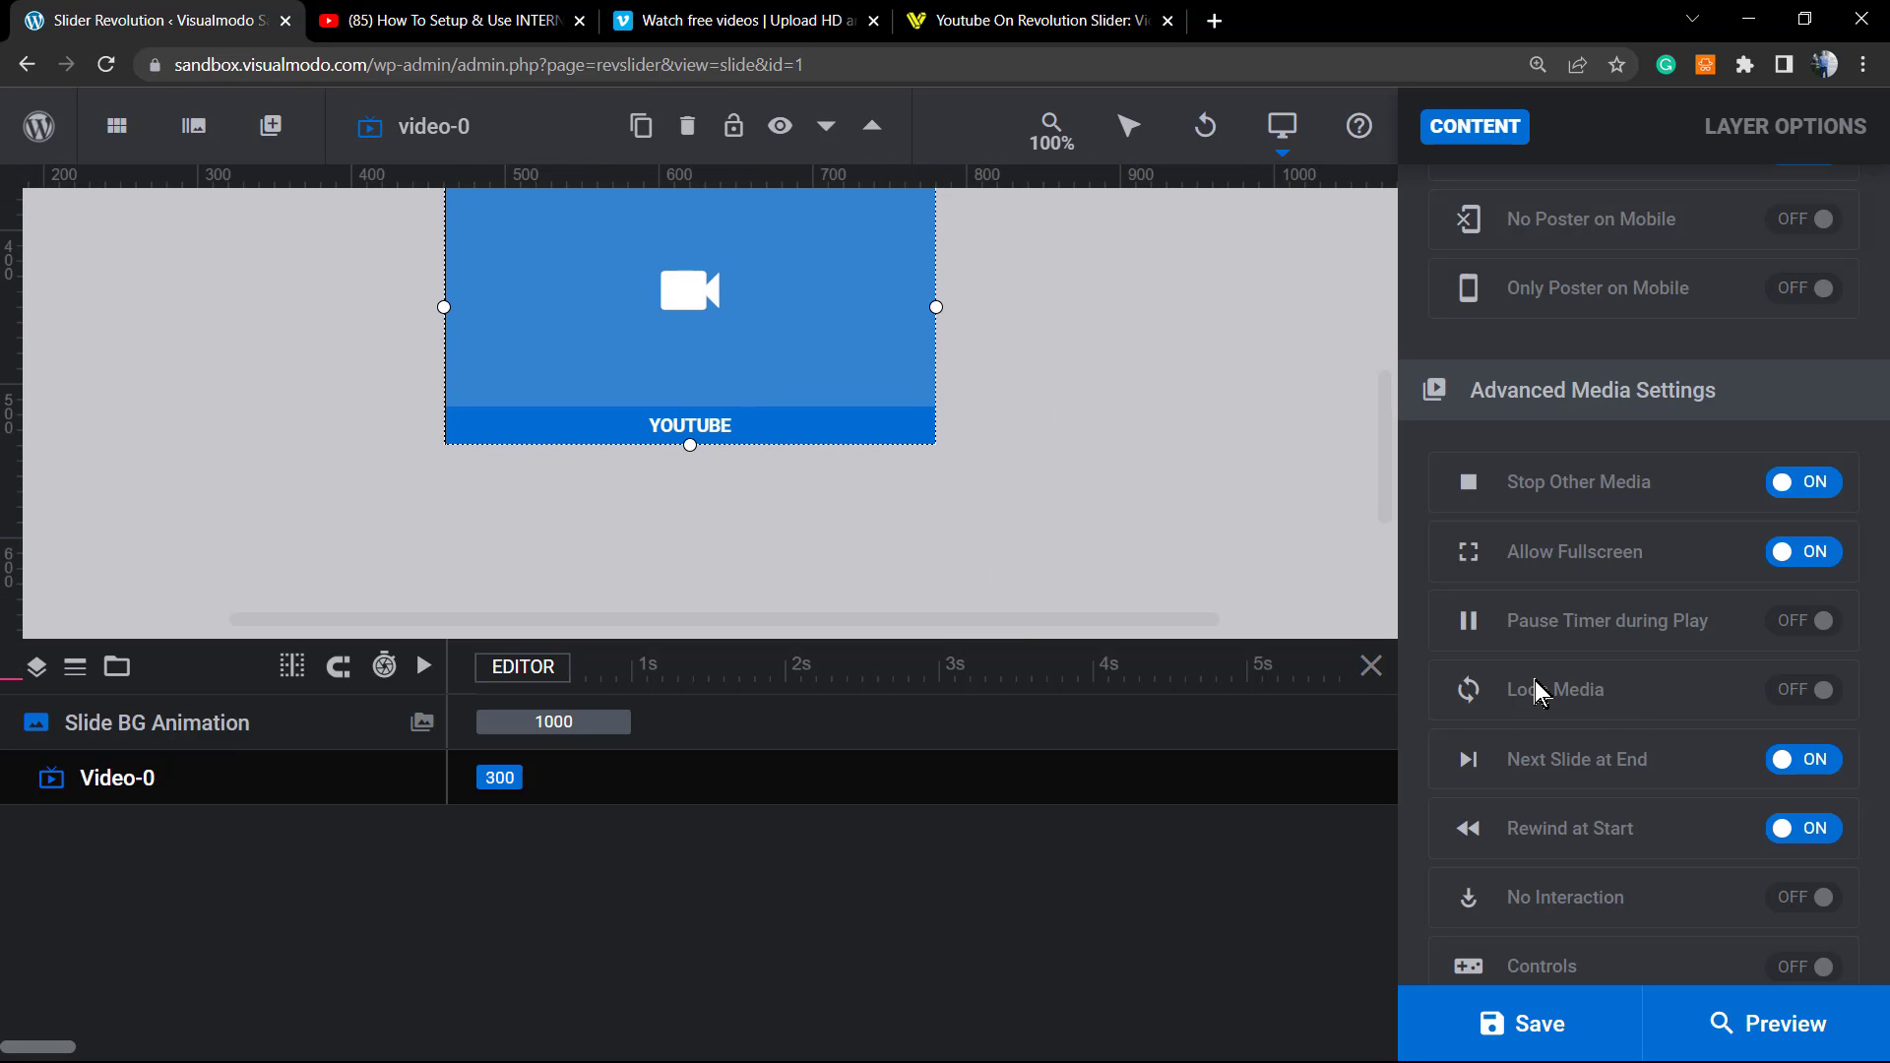
{"action": "scroll", "coordinate": [1701, 738], "scroll_direction": "down", "scroll_amount": 2}
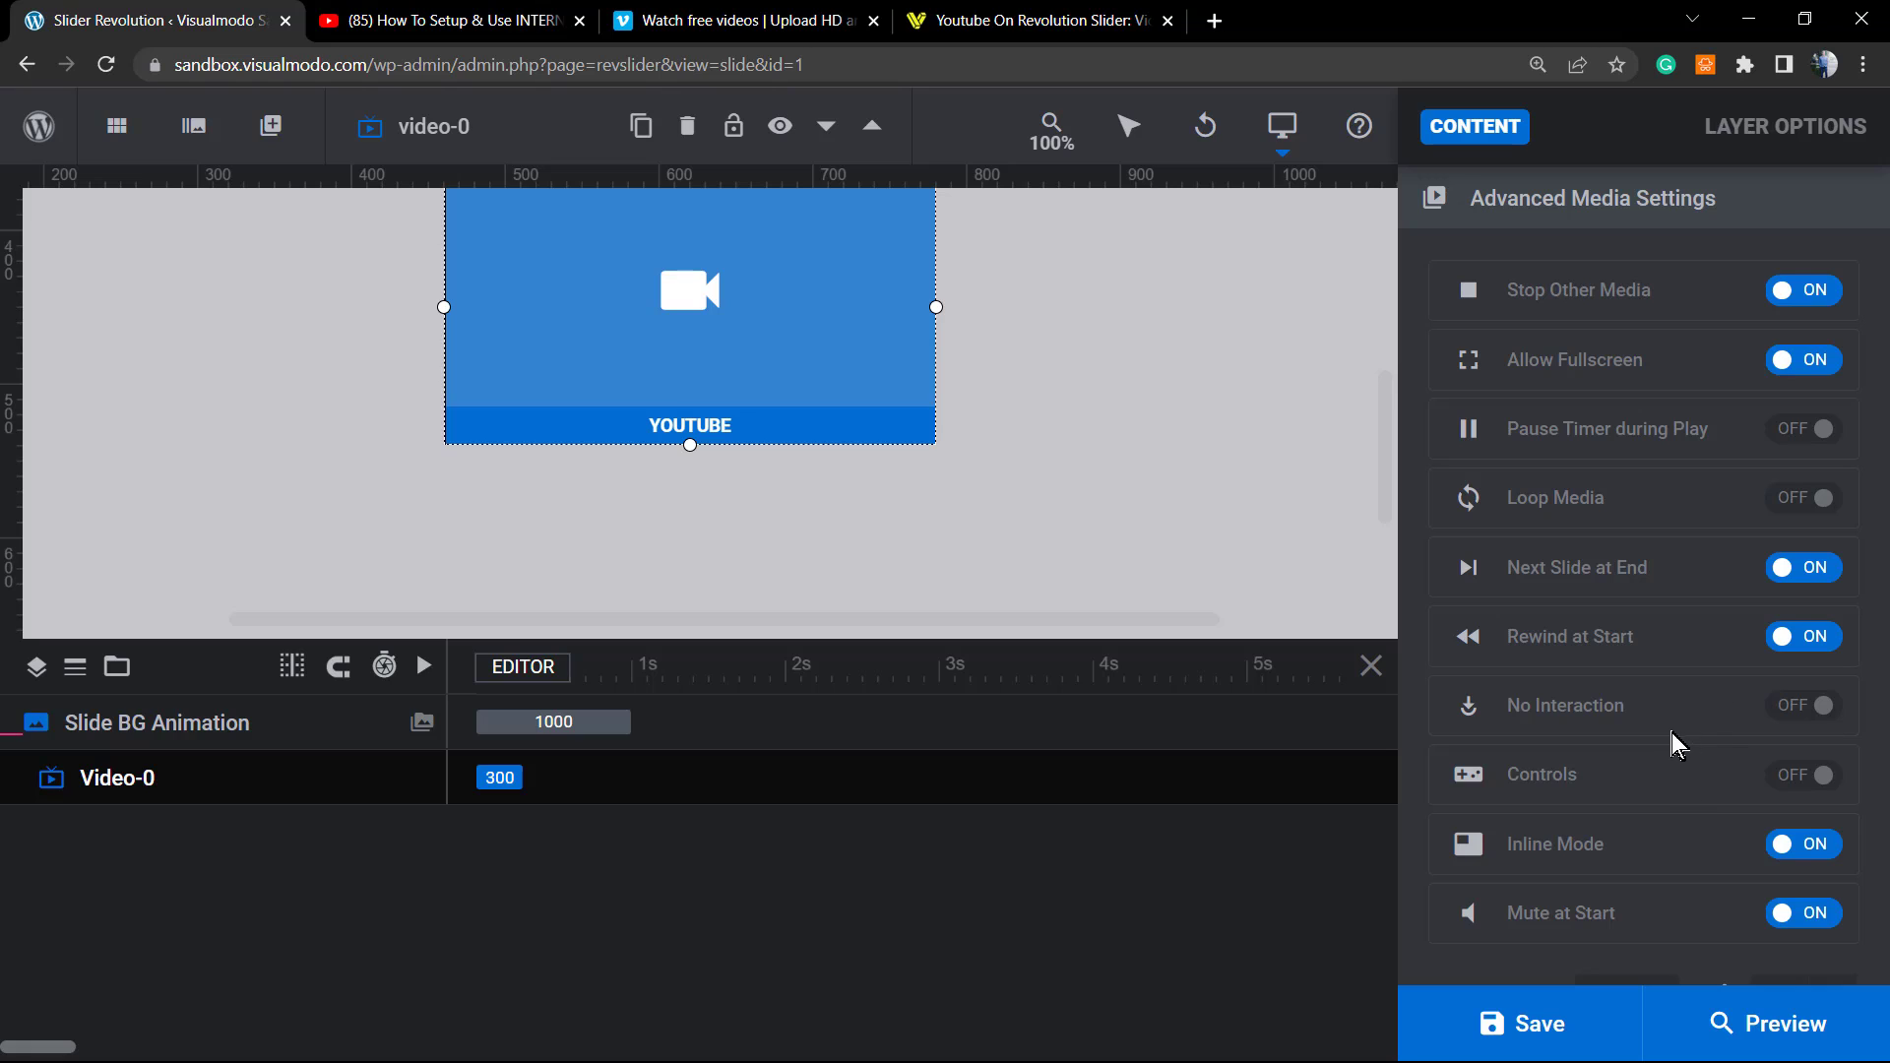
{"action": "scroll", "coordinate": [1663, 671], "scroll_direction": "down", "scroll_amount": 2}
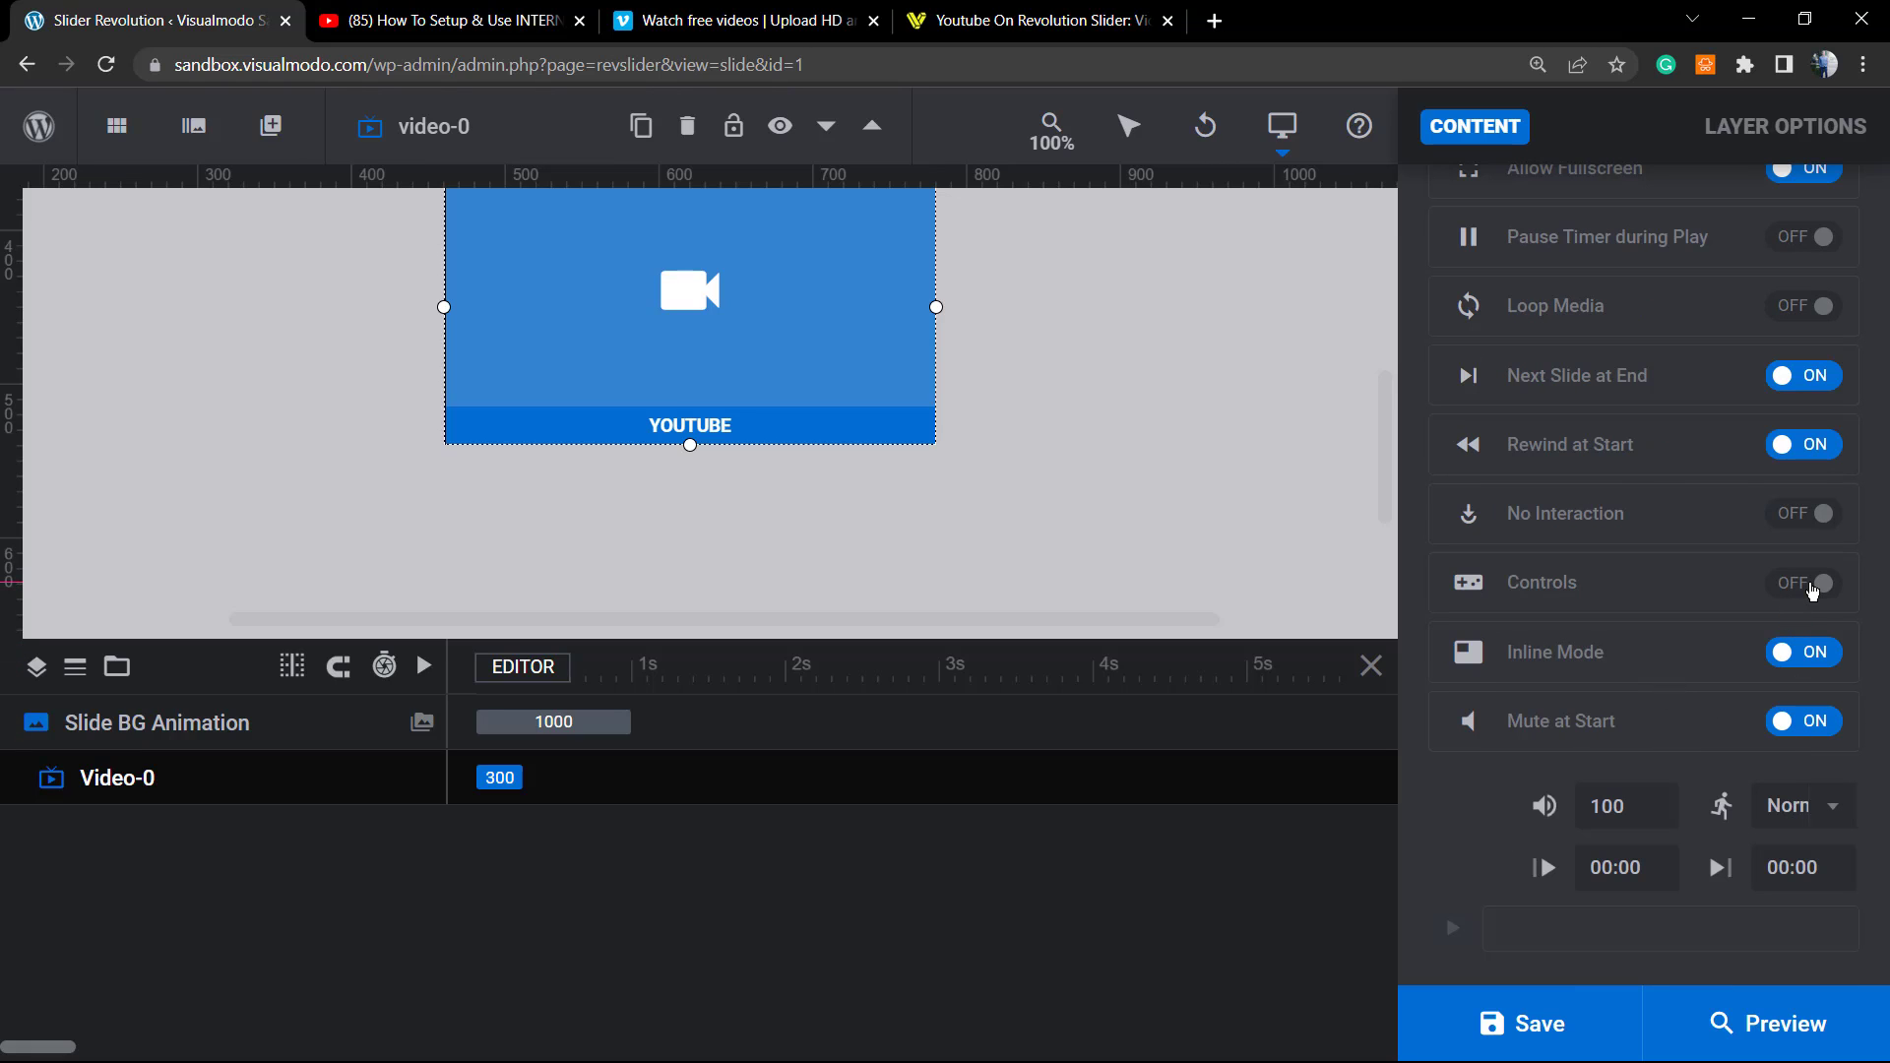
{"action": "left_click", "coordinate": [1814, 586]}
{"action": "left_click", "coordinate": [1801, 588]}
{"action": "left_click", "coordinate": [1818, 728]}
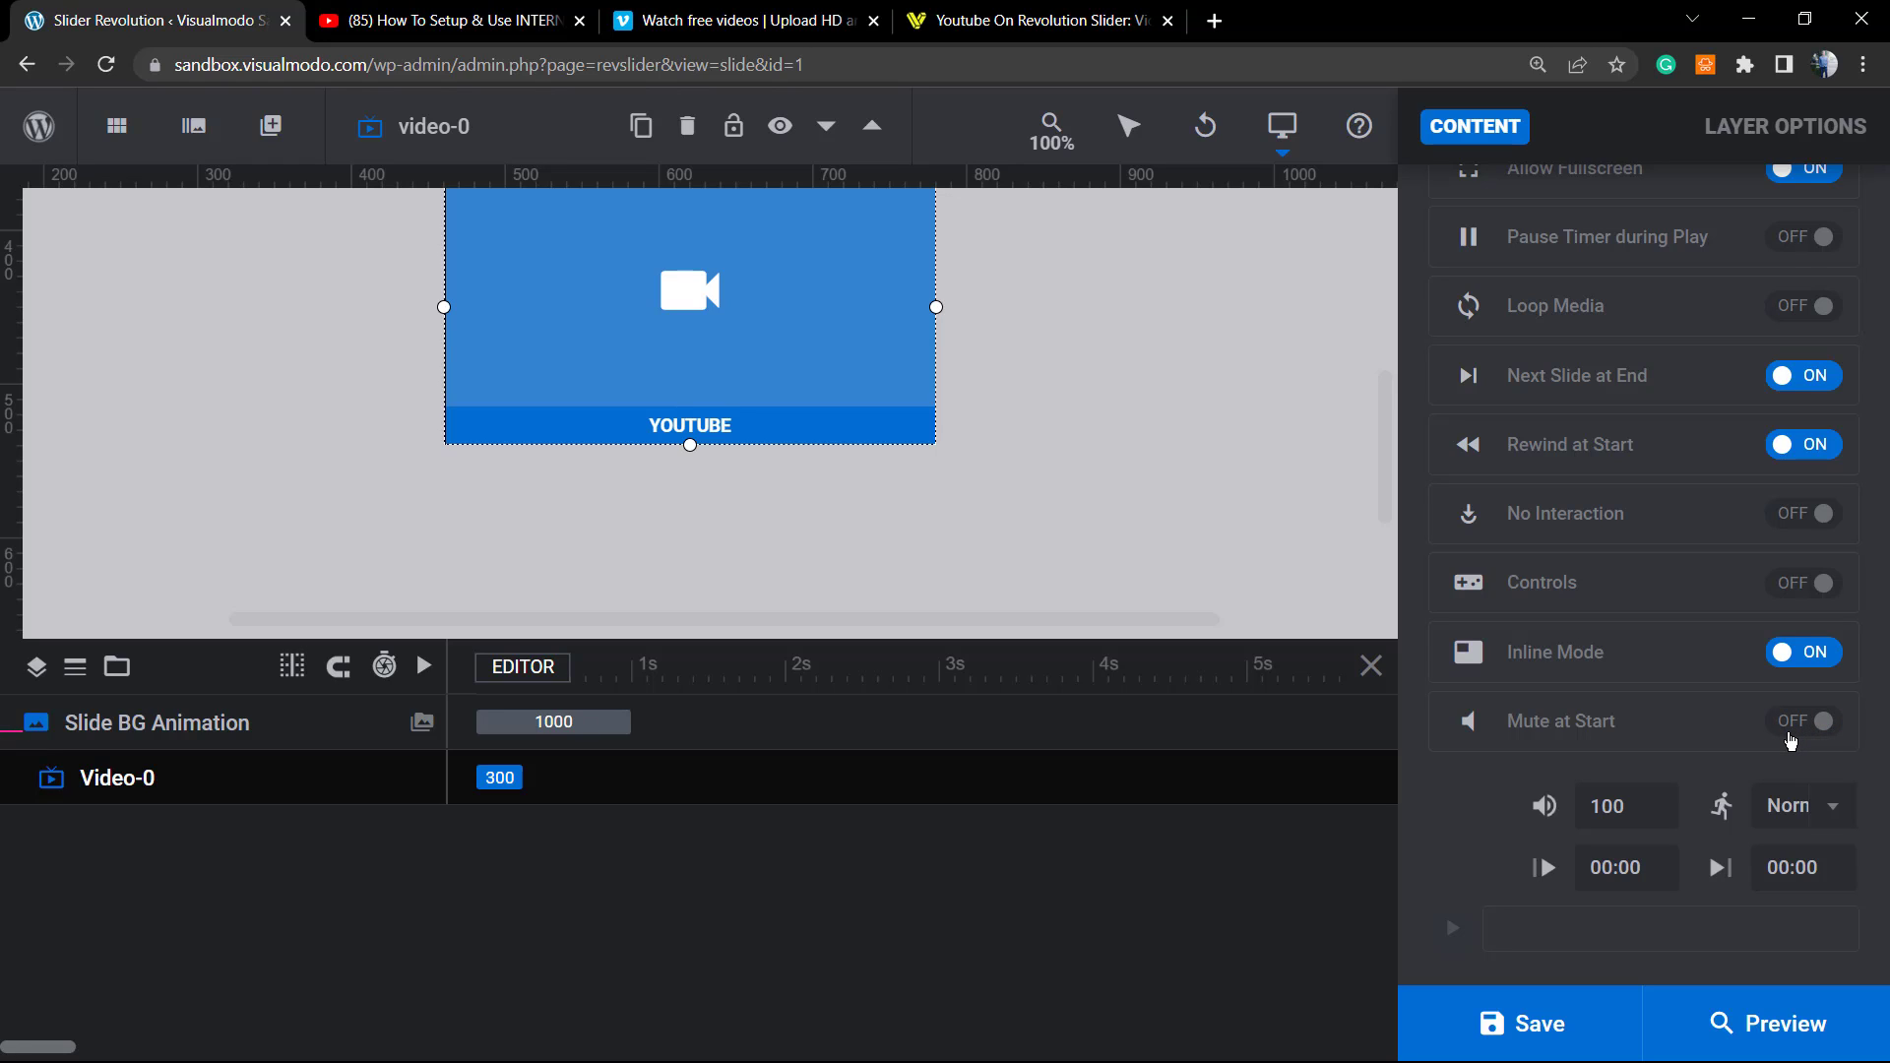
{"action": "left_click", "coordinate": [1791, 737]}
Drag the YouTube video layer toward the left side of the slide
{"action": "scroll", "coordinate": [1673, 718], "scroll_direction": "down", "scroll_amount": 4}
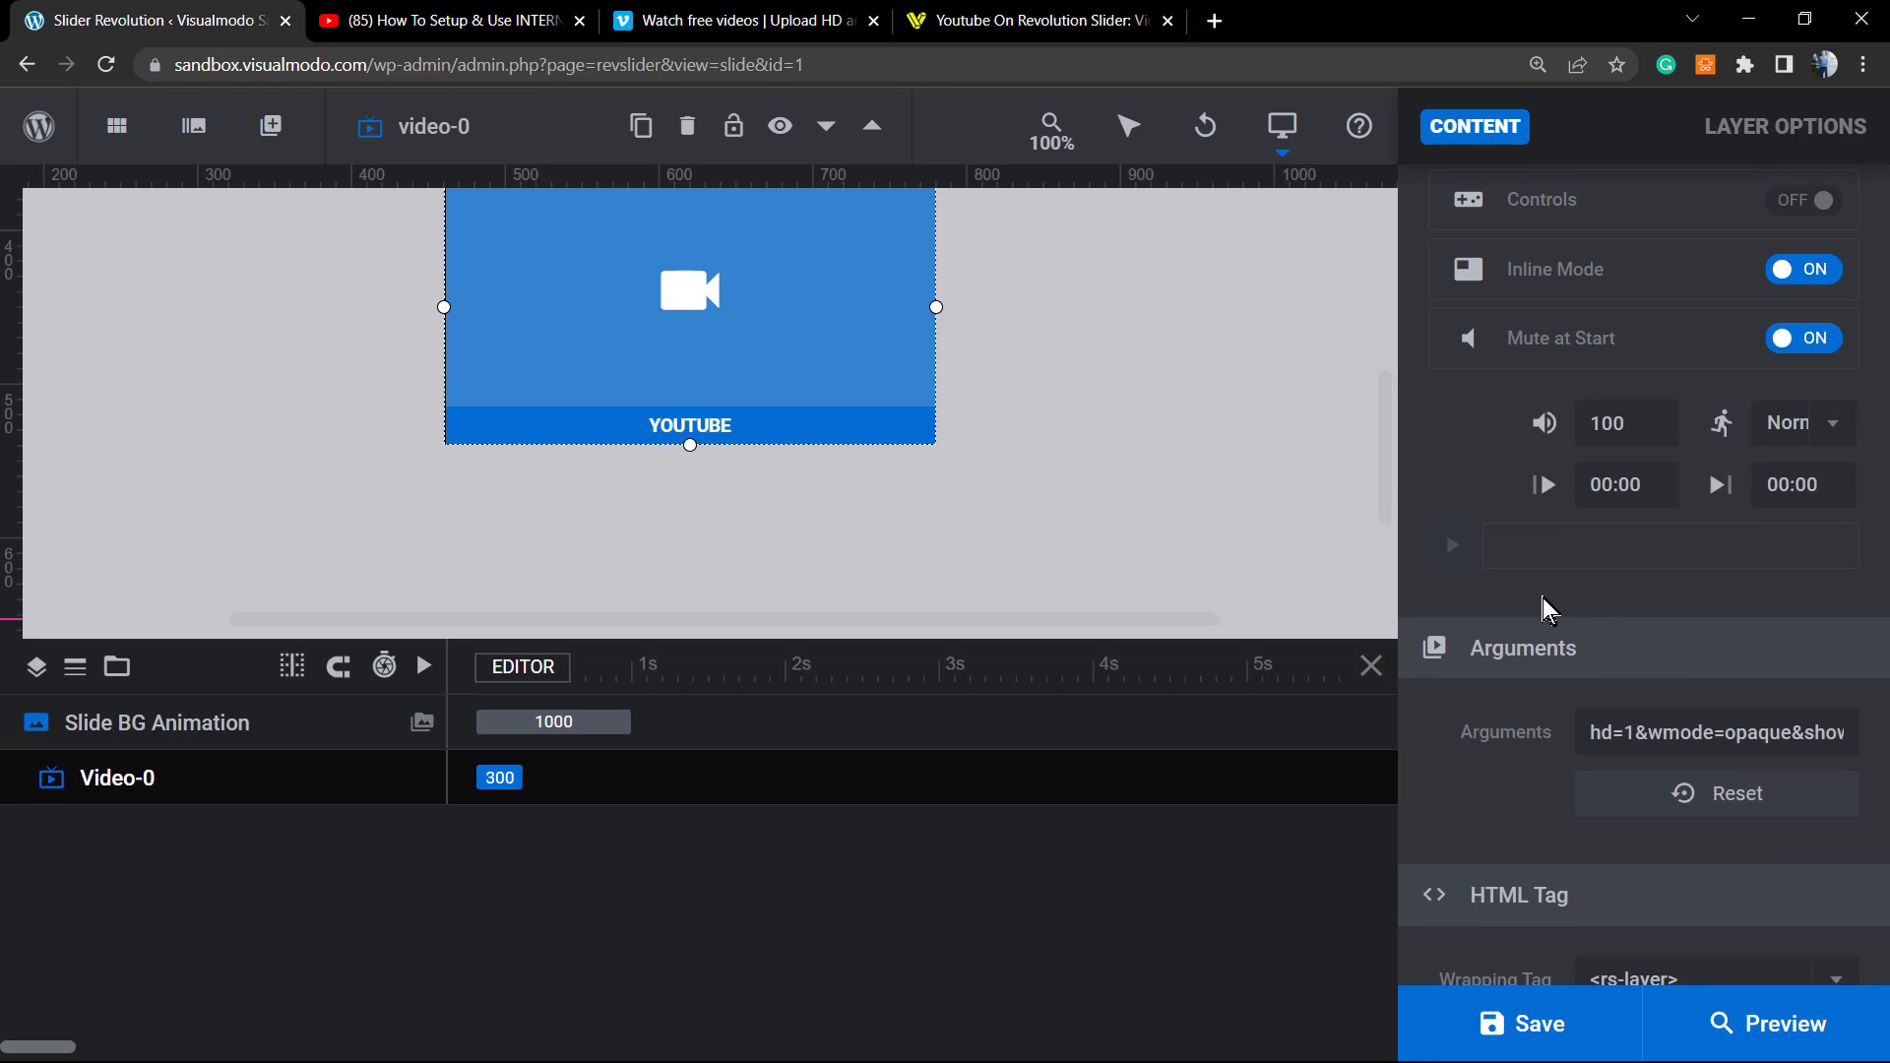
{"action": "scroll", "coordinate": [1548, 721], "scroll_direction": "down", "scroll_amount": 3}
{"action": "scroll", "coordinate": [1516, 670], "scroll_direction": "up", "scroll_amount": 10}
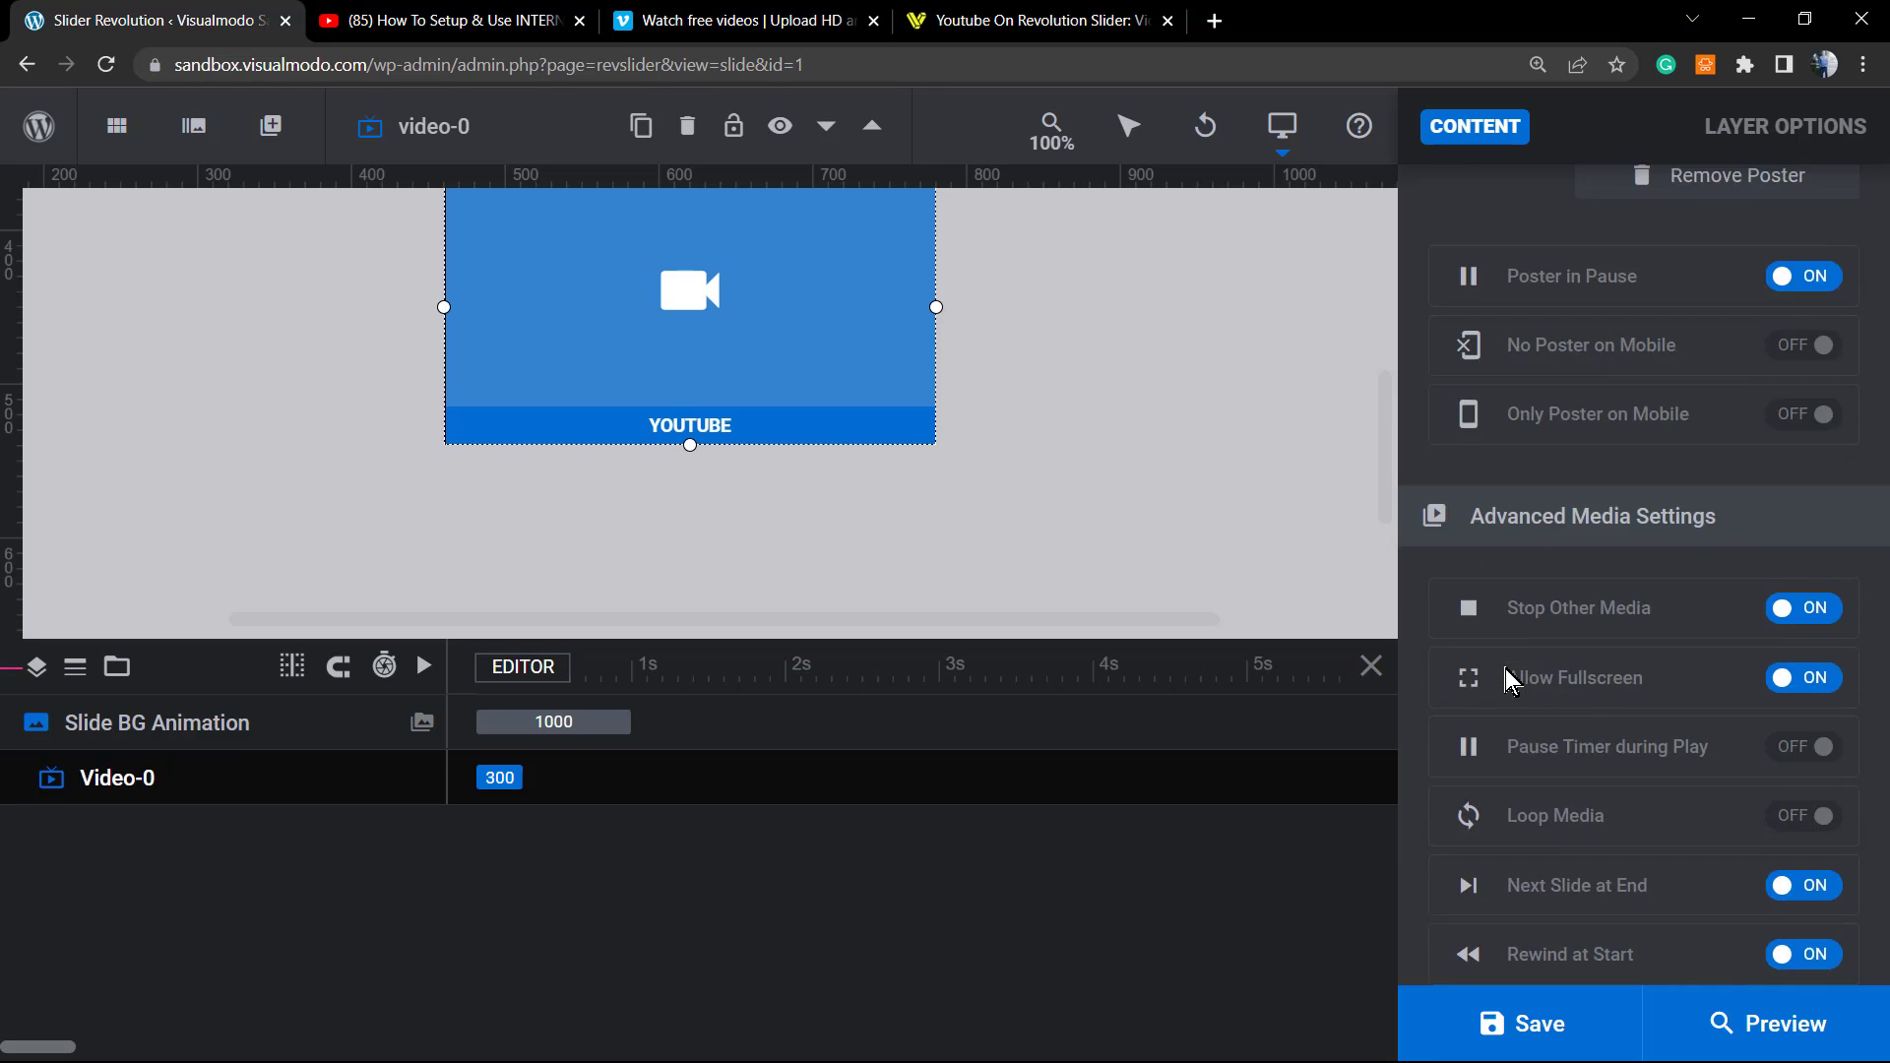
{"action": "scroll", "coordinate": [1585, 635], "scroll_direction": "down", "scroll_amount": 2}
{"action": "scroll", "coordinate": [1559, 638], "scroll_direction": "up", "scroll_amount": 2}
{"action": "scroll", "coordinate": [876, 478], "scroll_direction": "up", "scroll_amount": 4}
{"action": "scroll", "coordinate": [778, 457], "scroll_direction": "down", "scroll_amount": 4}
{"action": "scroll", "coordinate": [682, 403], "scroll_direction": "up", "scroll_amount": 2}
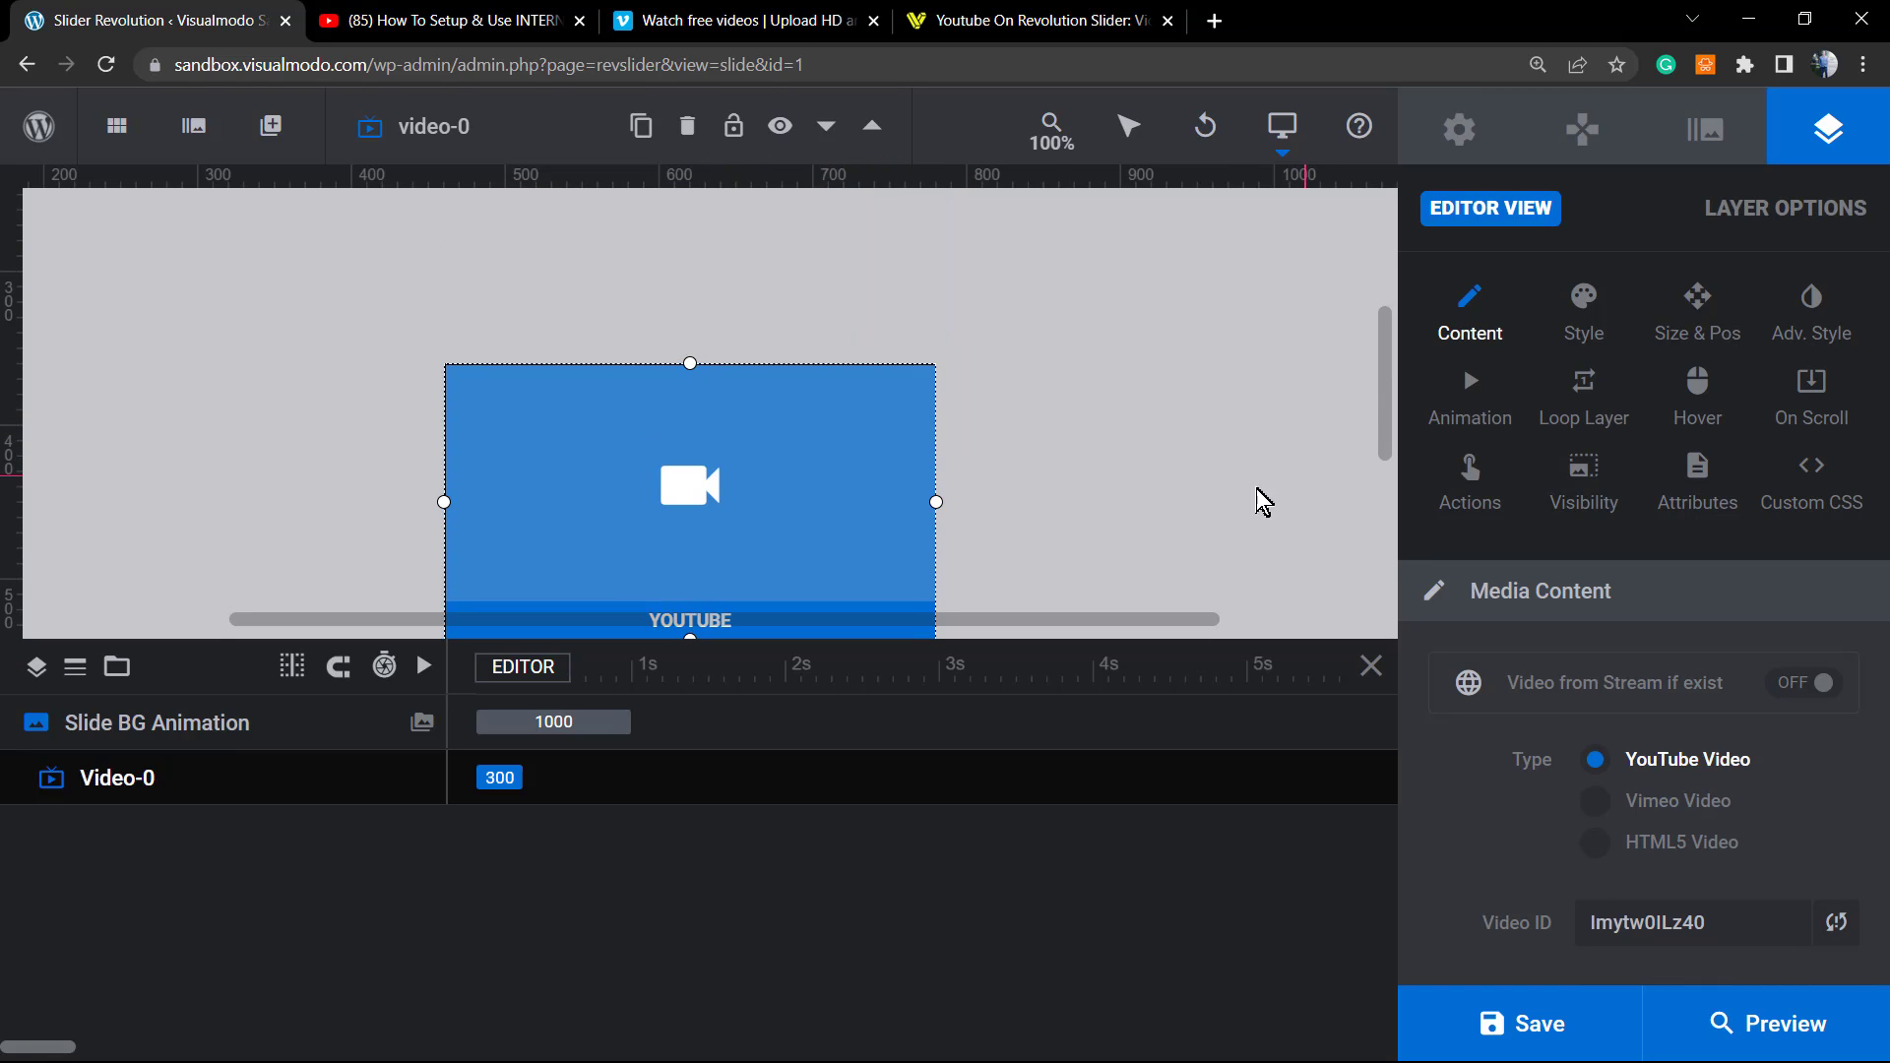
{"action": "scroll", "coordinate": [723, 462], "scroll_direction": "down", "scroll_amount": 2}
{"action": "left_click_drag", "start_coordinate": [697, 363], "coordinate": [420, 371]}
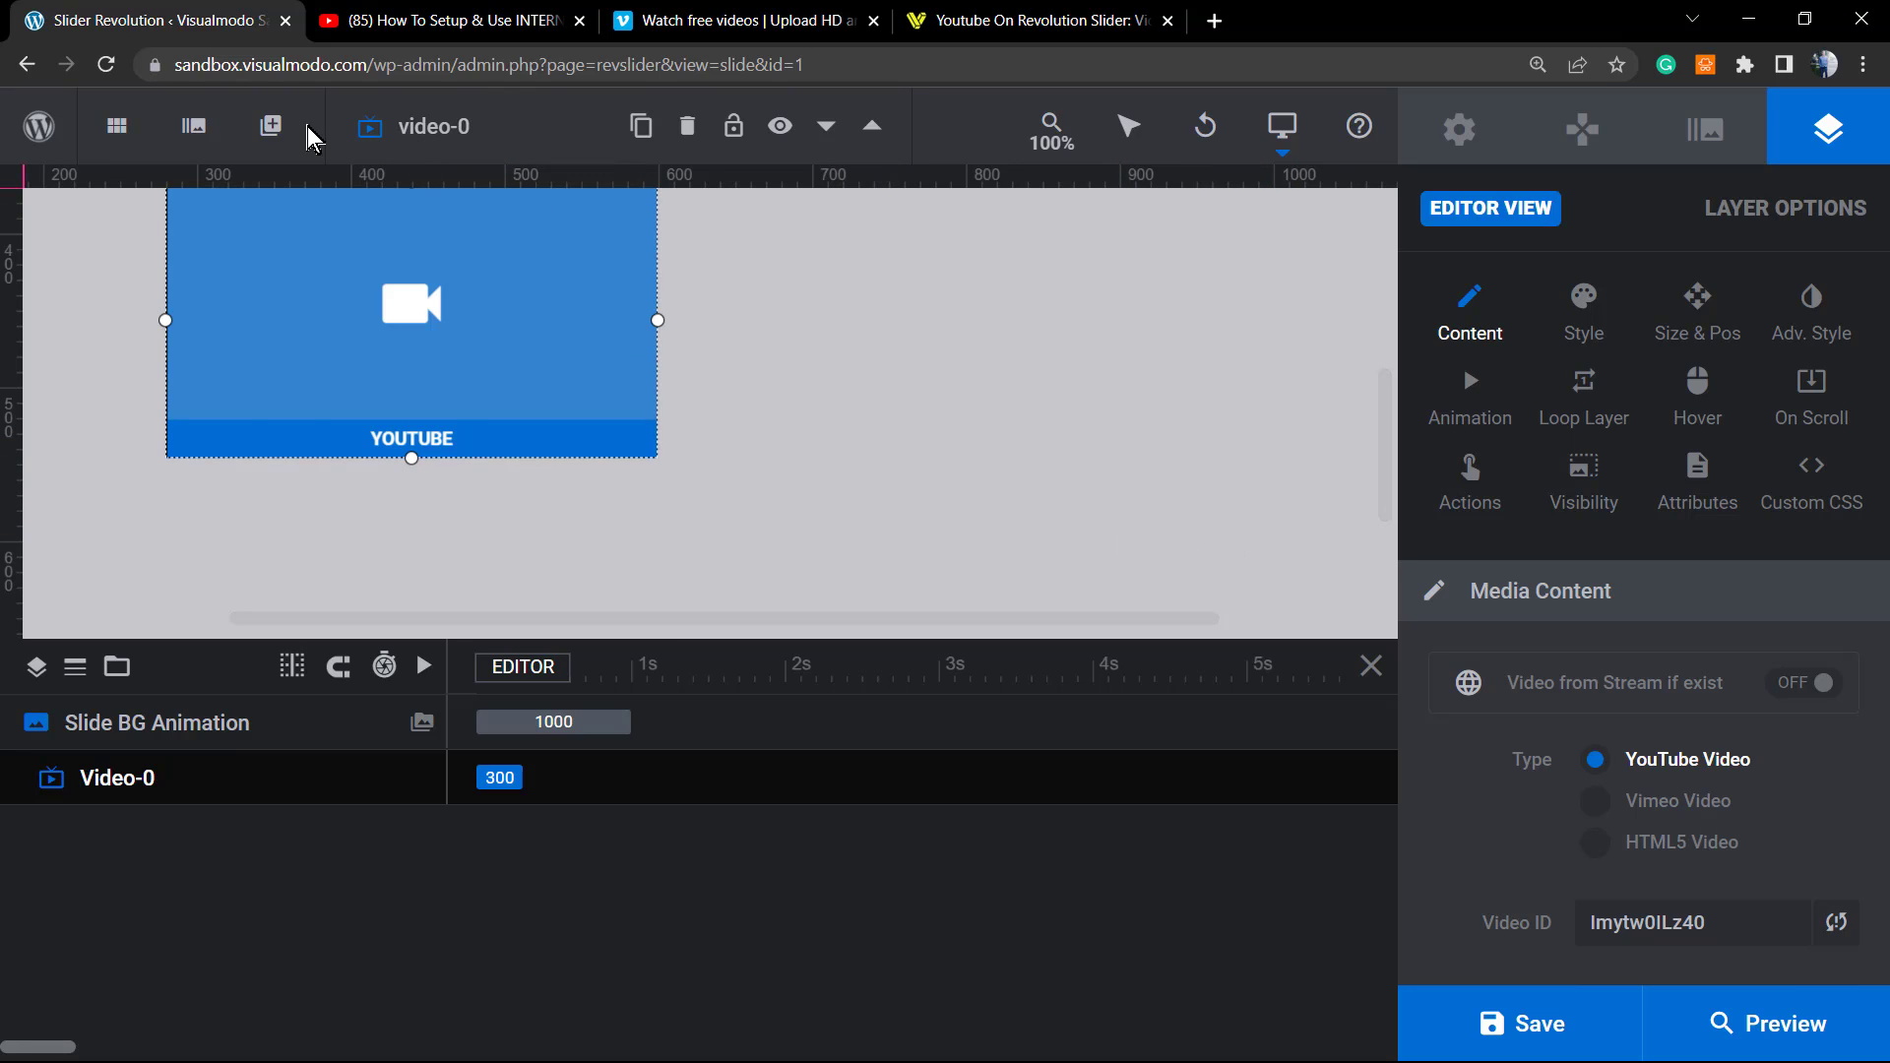
Add an Empty Placeholder video layer, Video-1, and place it right of the YouTube video
{"action": "mouse_move", "coordinate": [274, 146]}
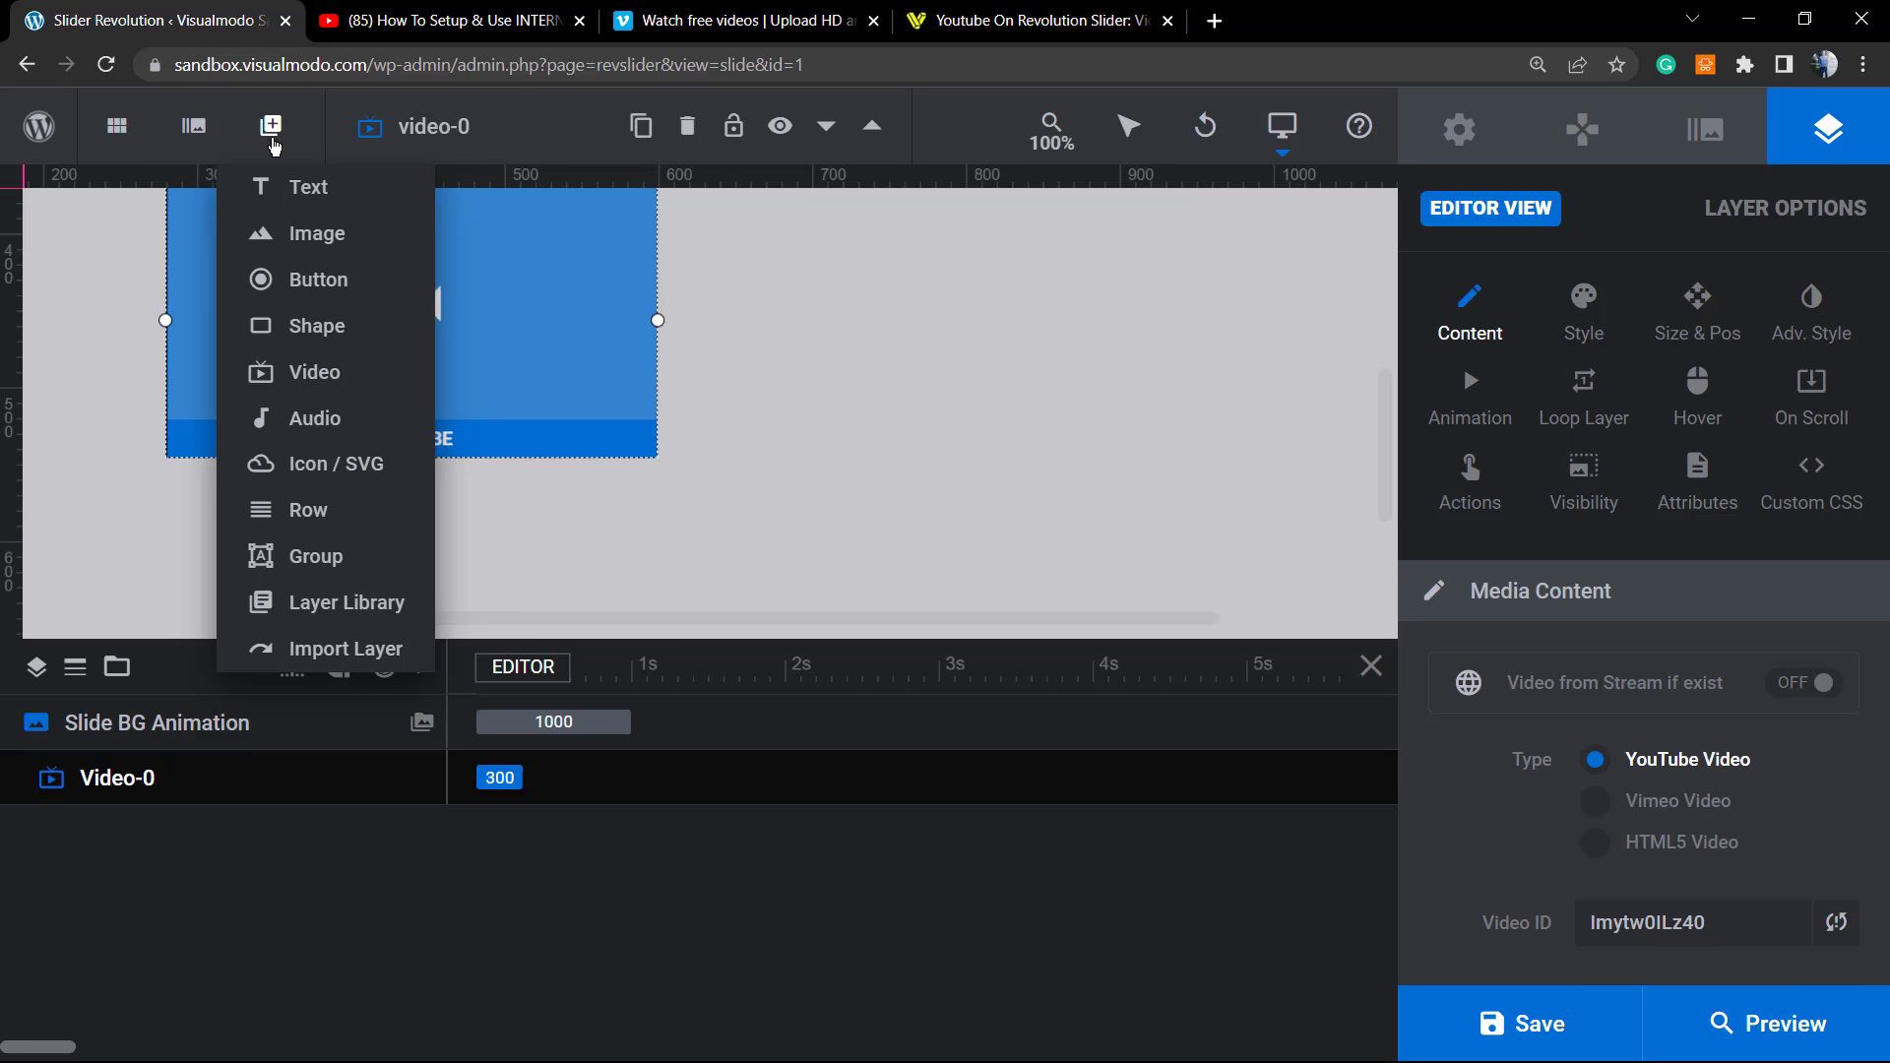
{"action": "mouse_move", "coordinate": [295, 372]}
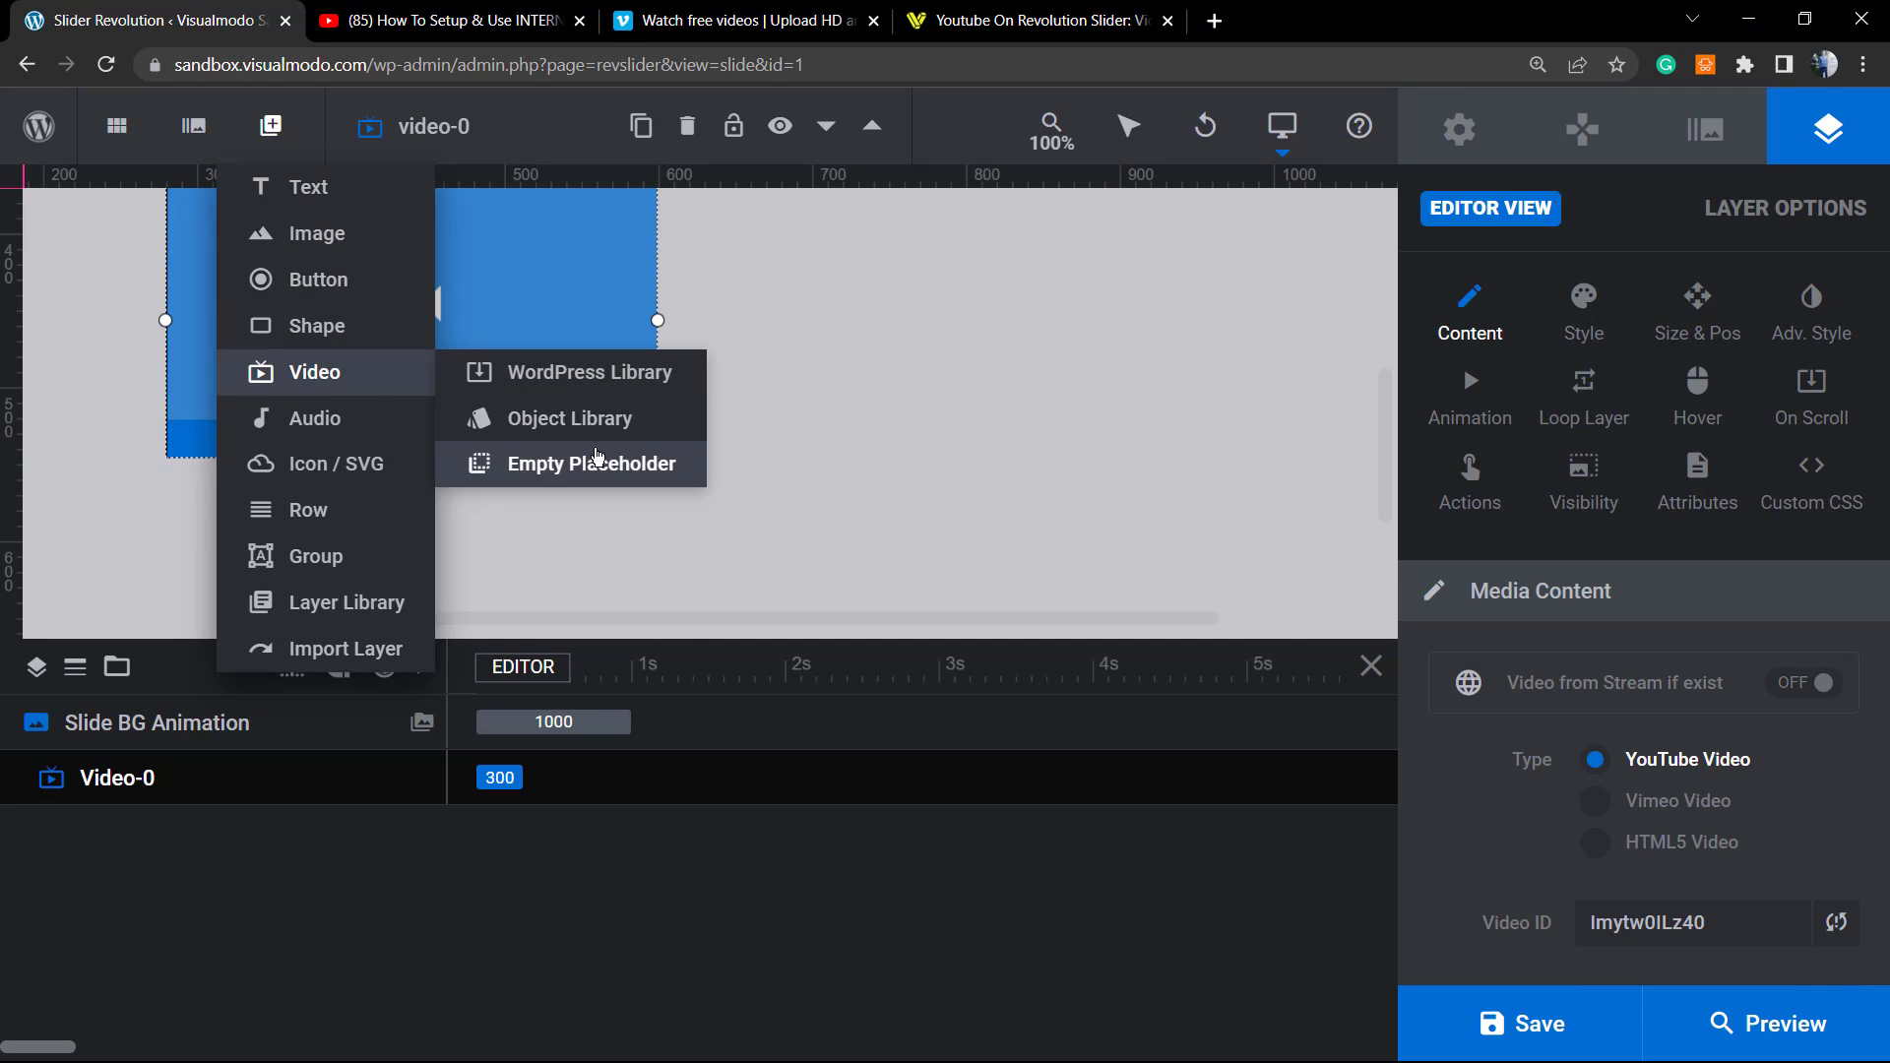
{"action": "left_click", "coordinate": [661, 475]}
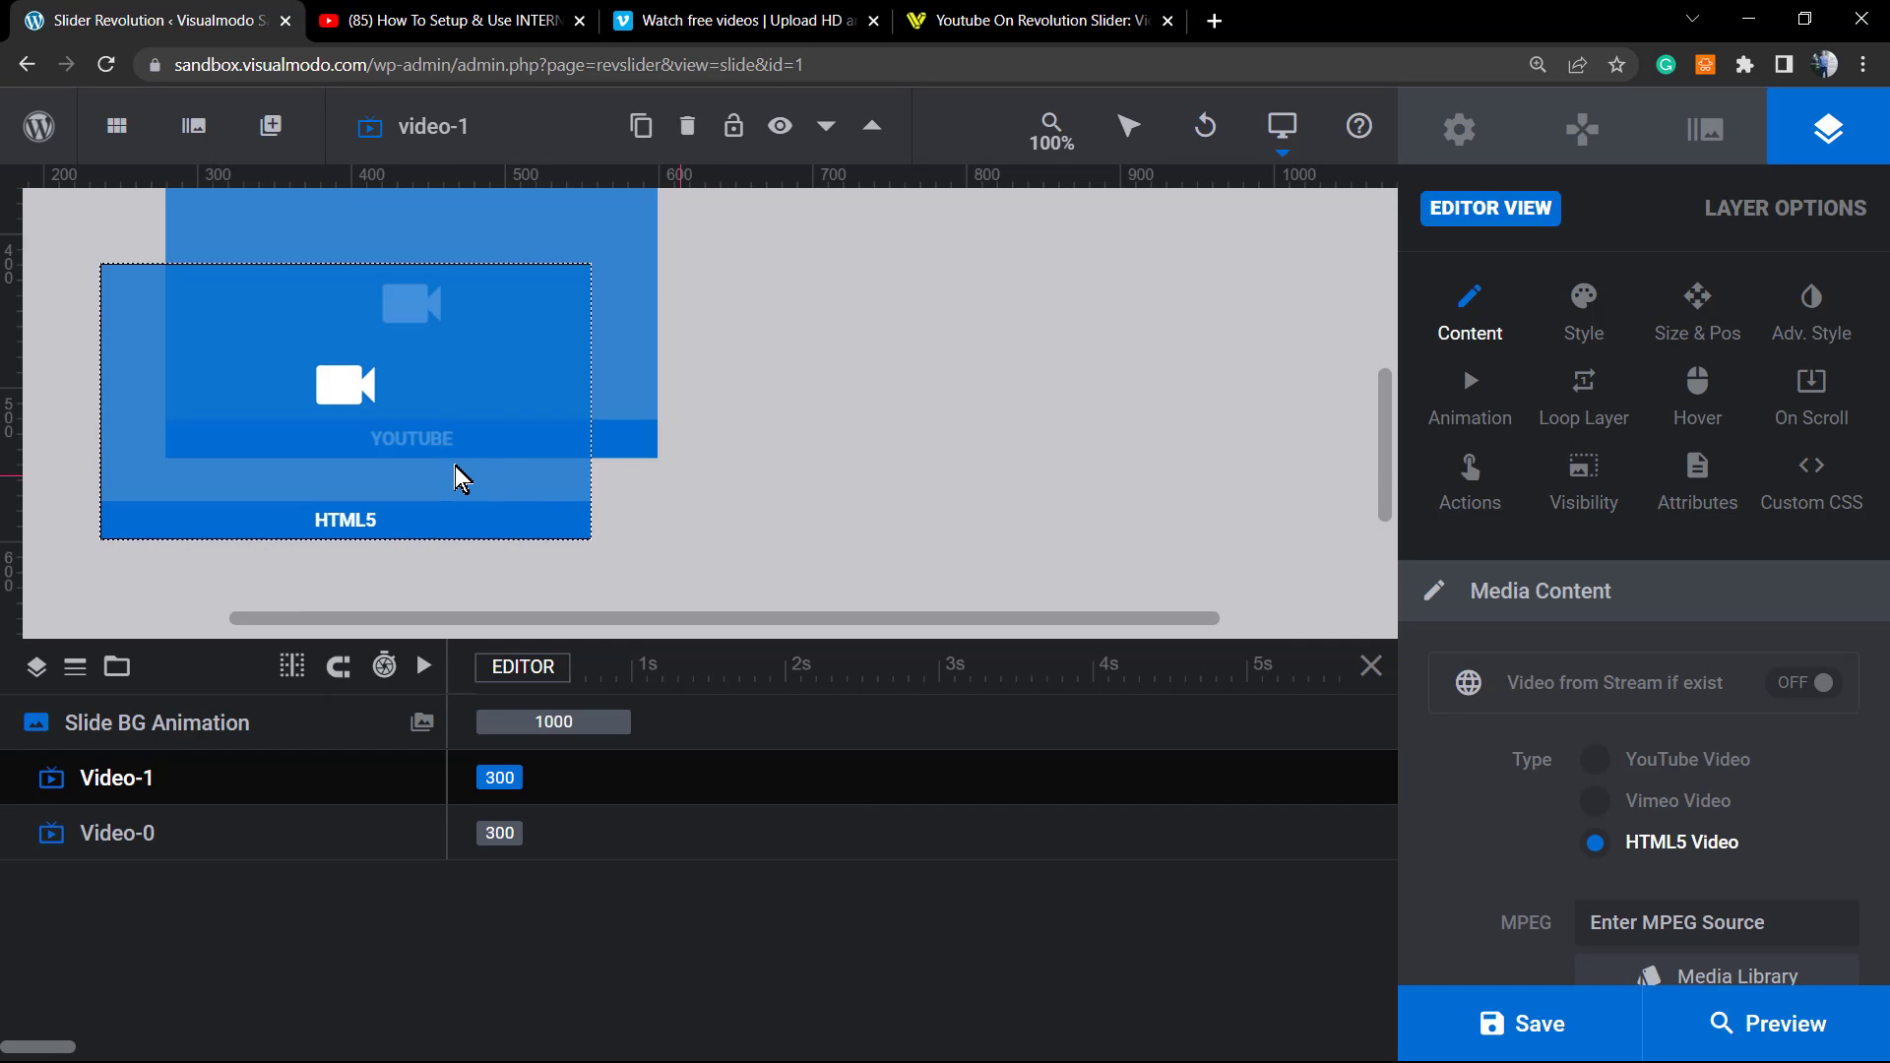
{"action": "left_click_drag", "start_coordinate": [456, 473], "coordinate": [1053, 384]}
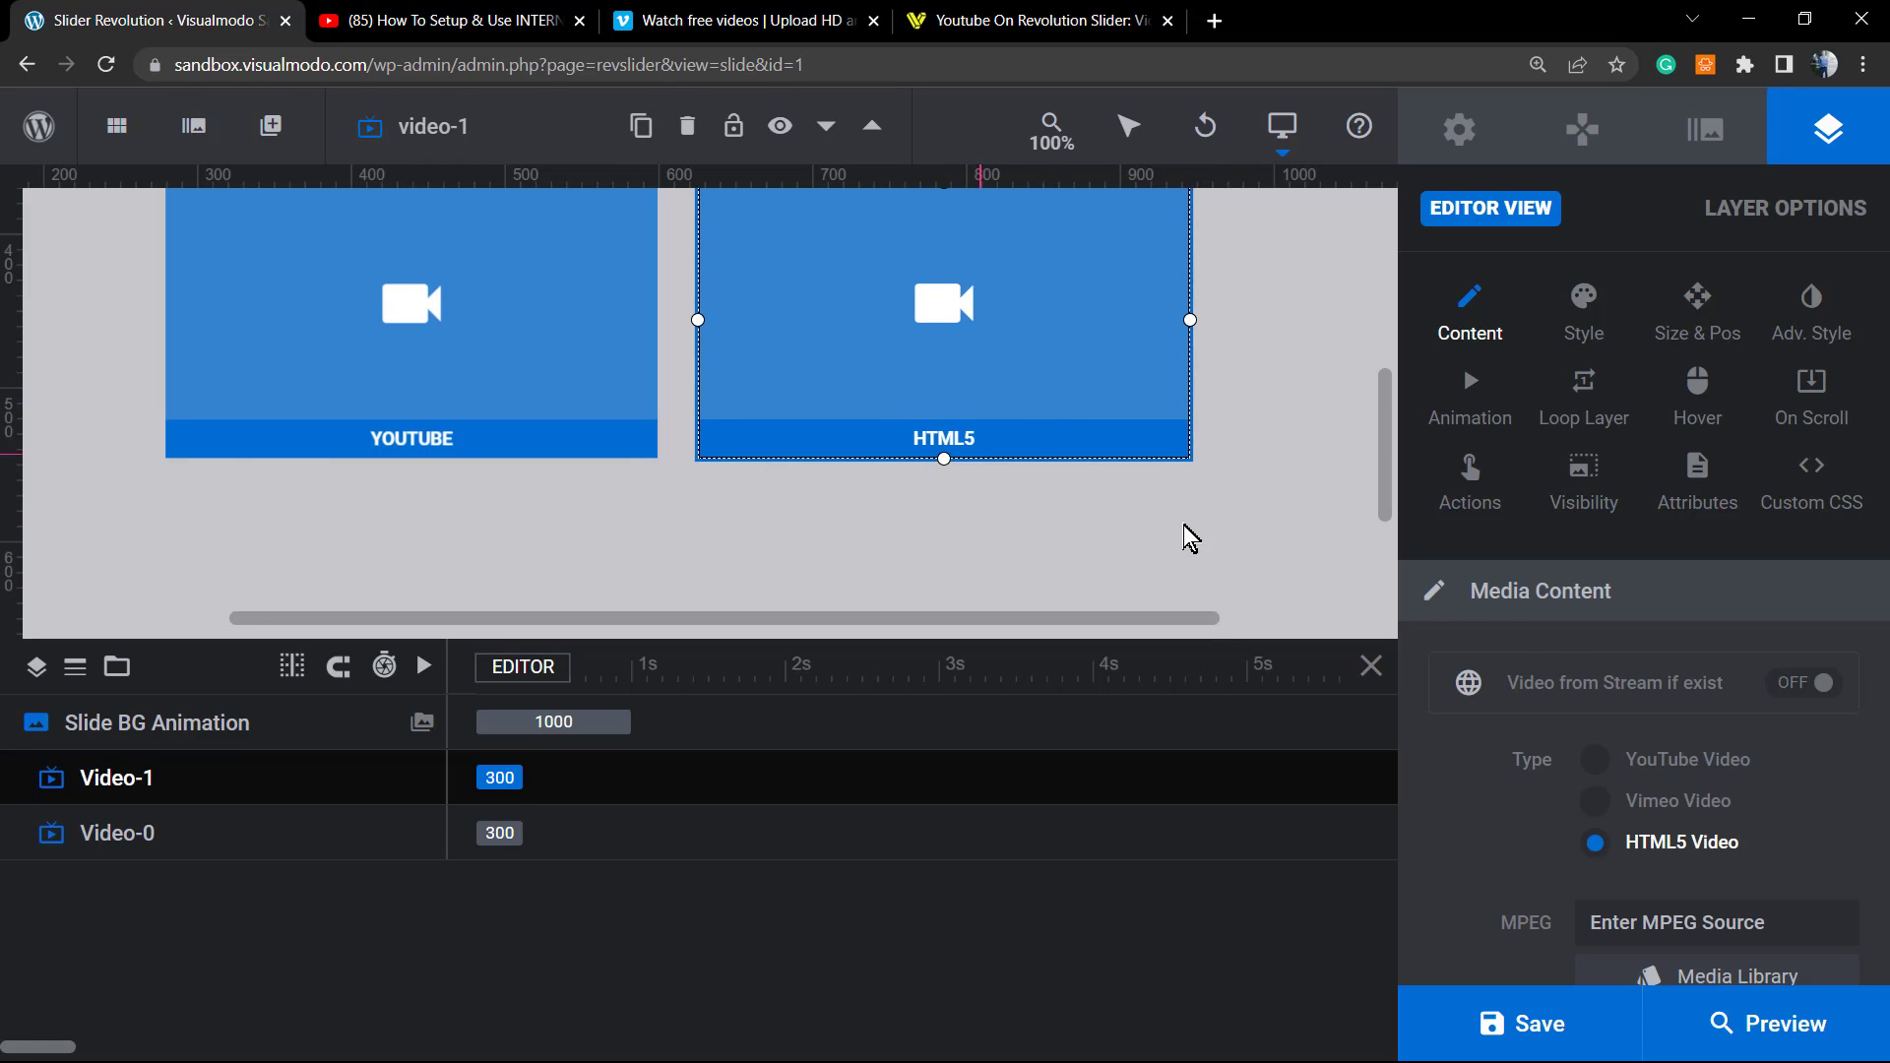
Change Video-1's Media Content type from HTML5 to Vimeo Video
{"action": "left_click", "coordinate": [1669, 808]}
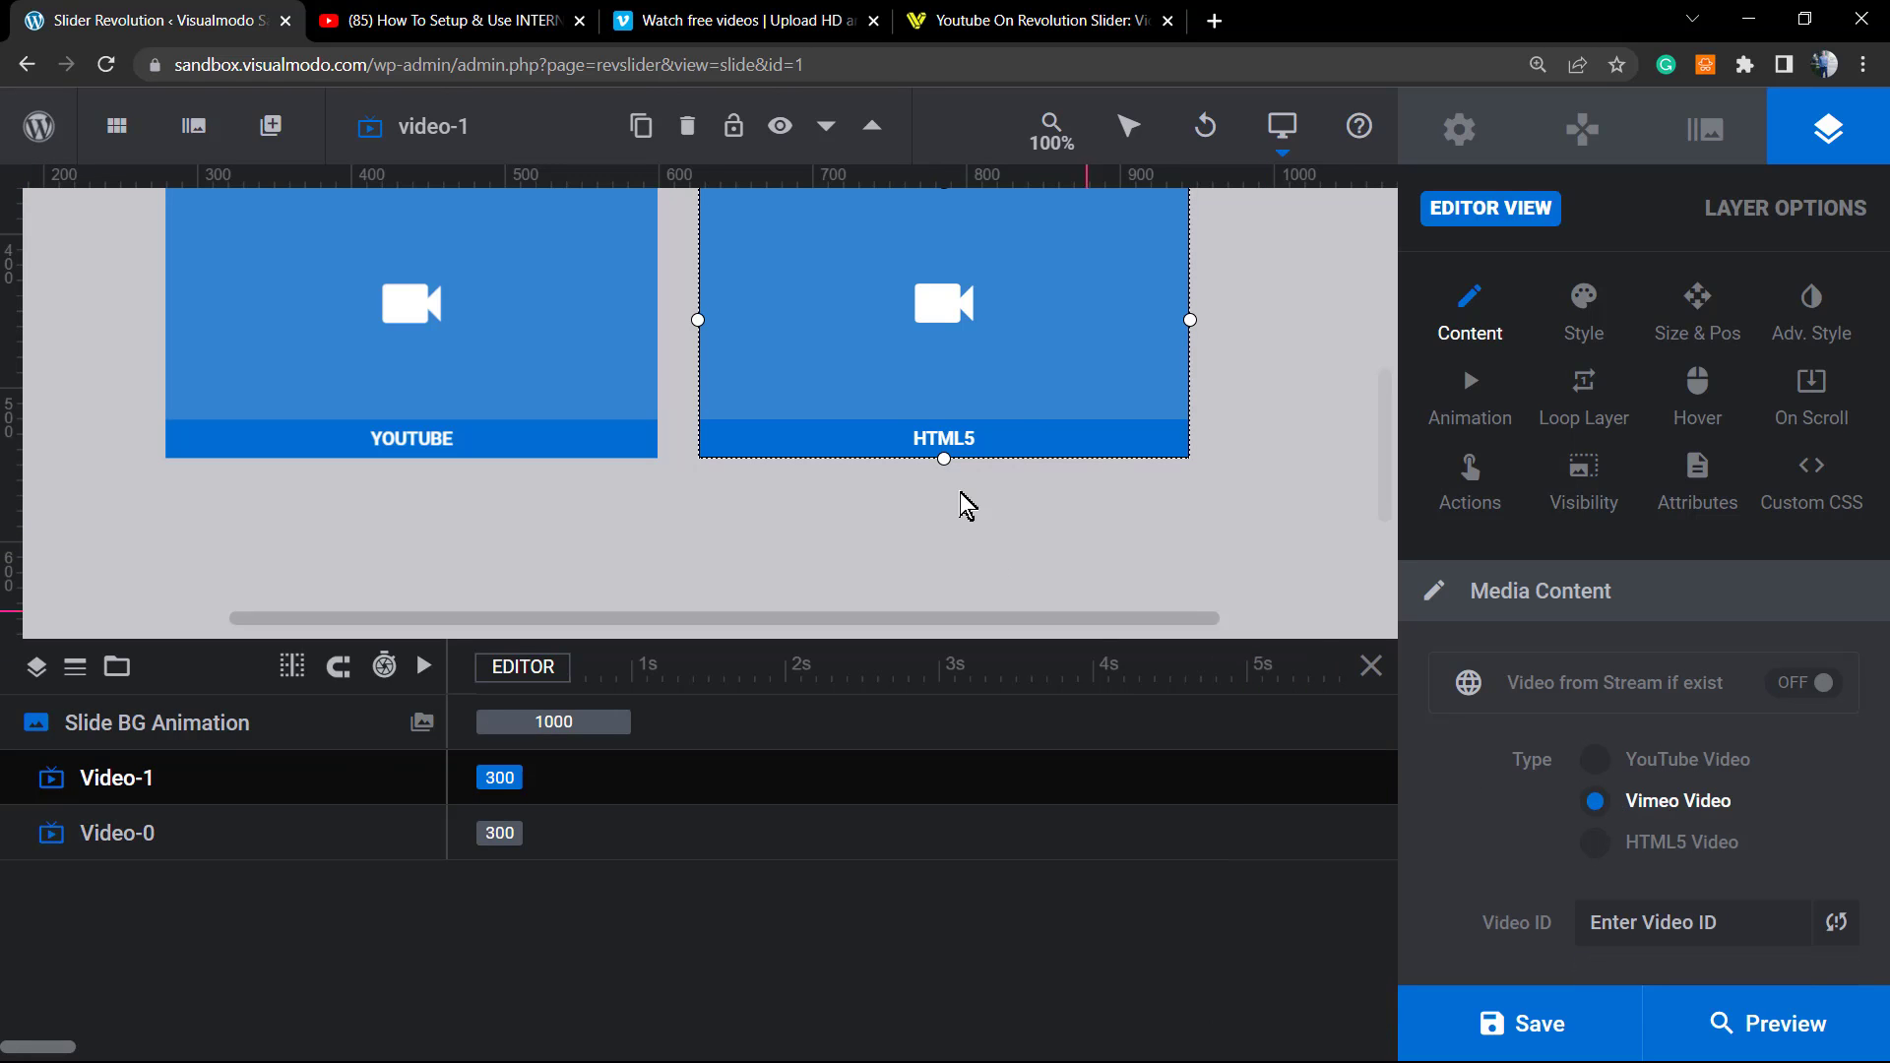
{"action": "right_click", "coordinate": [605, 165]}
Open the TURNOUT video on Vimeo and copy its video ID 391703912 from the address bar
{"action": "left_click", "coordinate": [739, 20]}
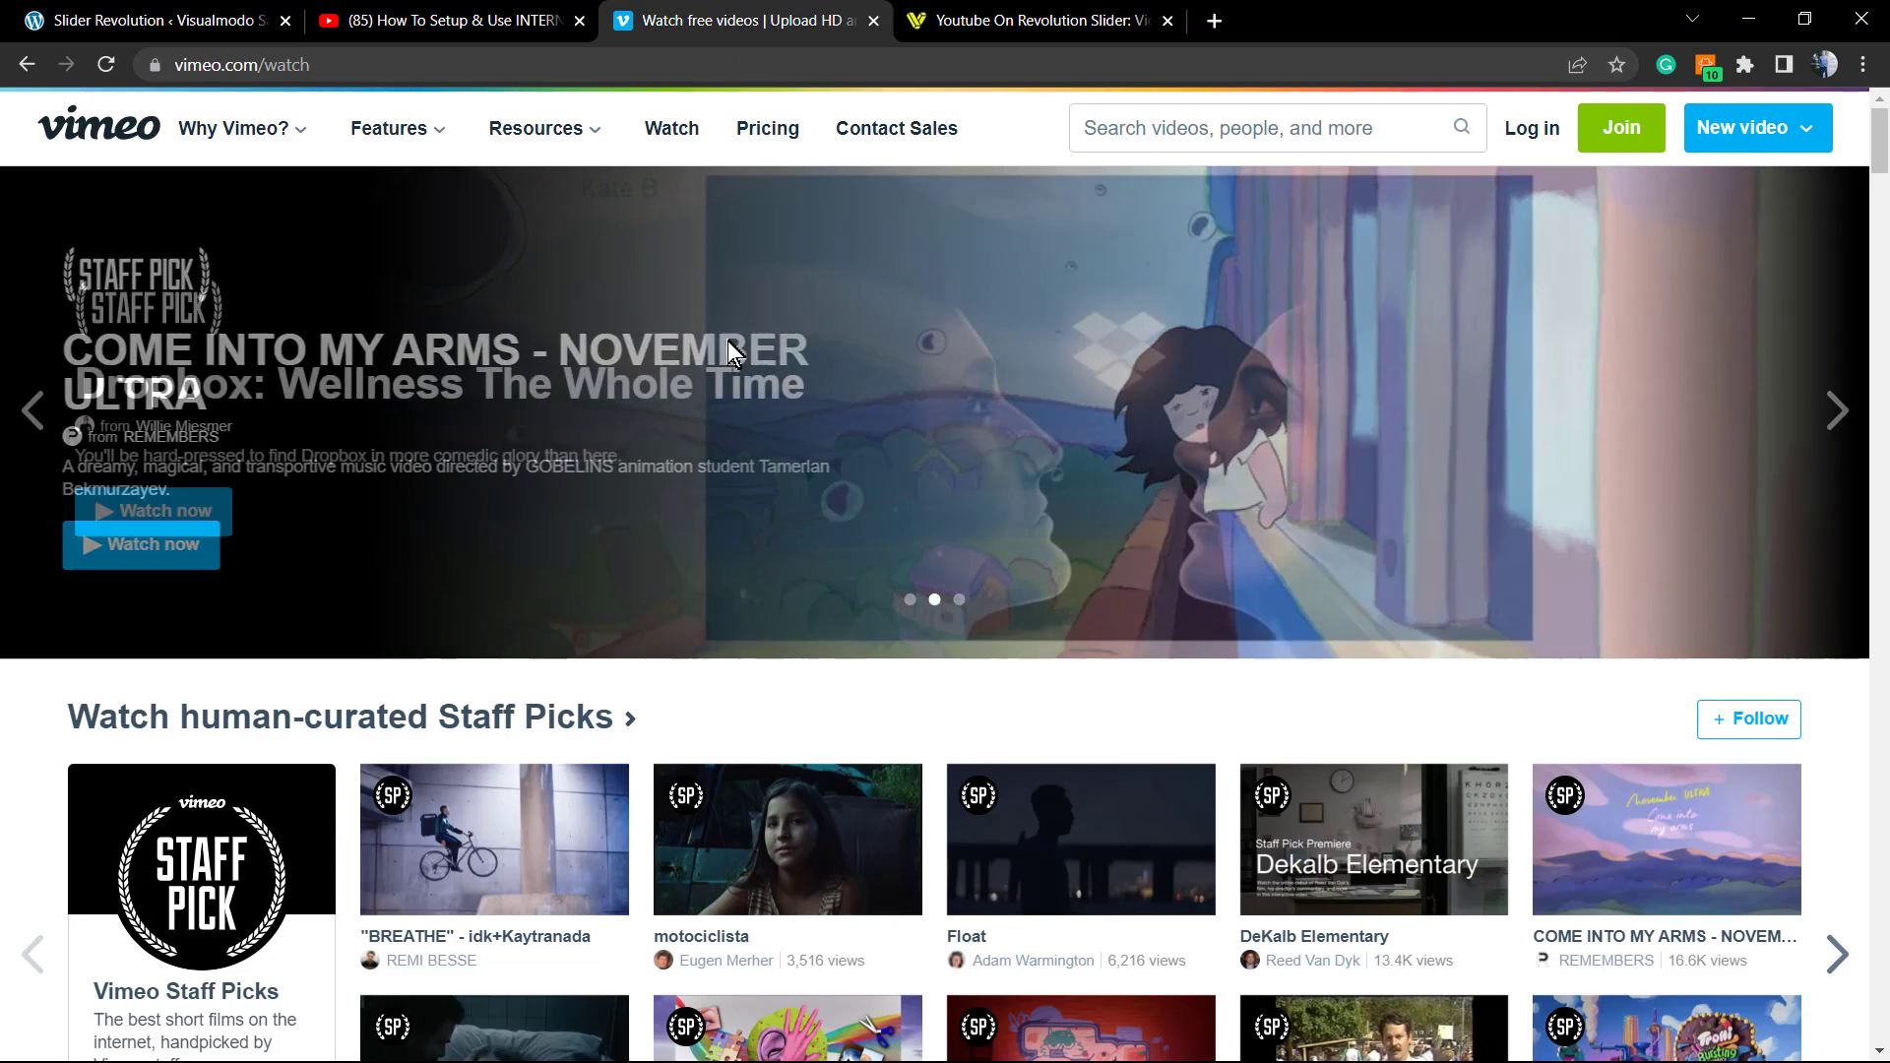
{"action": "scroll", "coordinate": [724, 635], "scroll_direction": "down", "scroll_amount": 2}
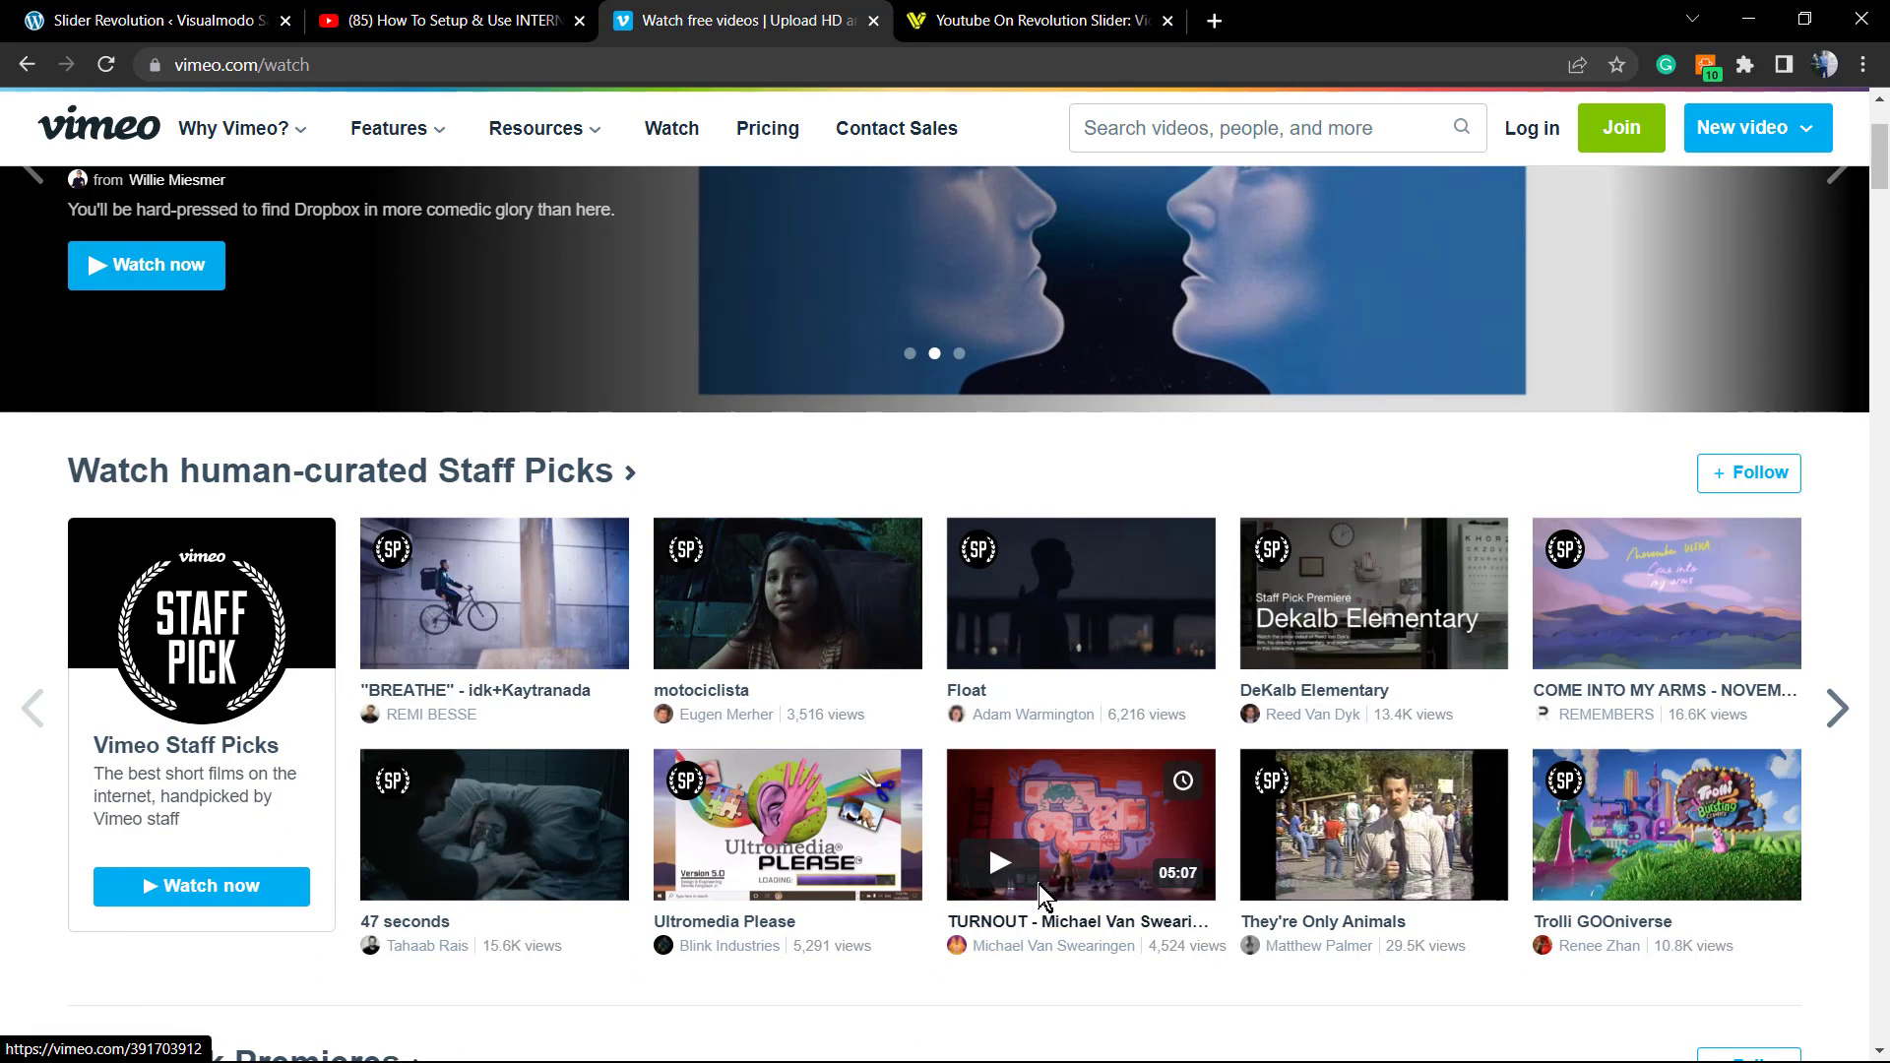
{"action": "key", "text": "F5"}
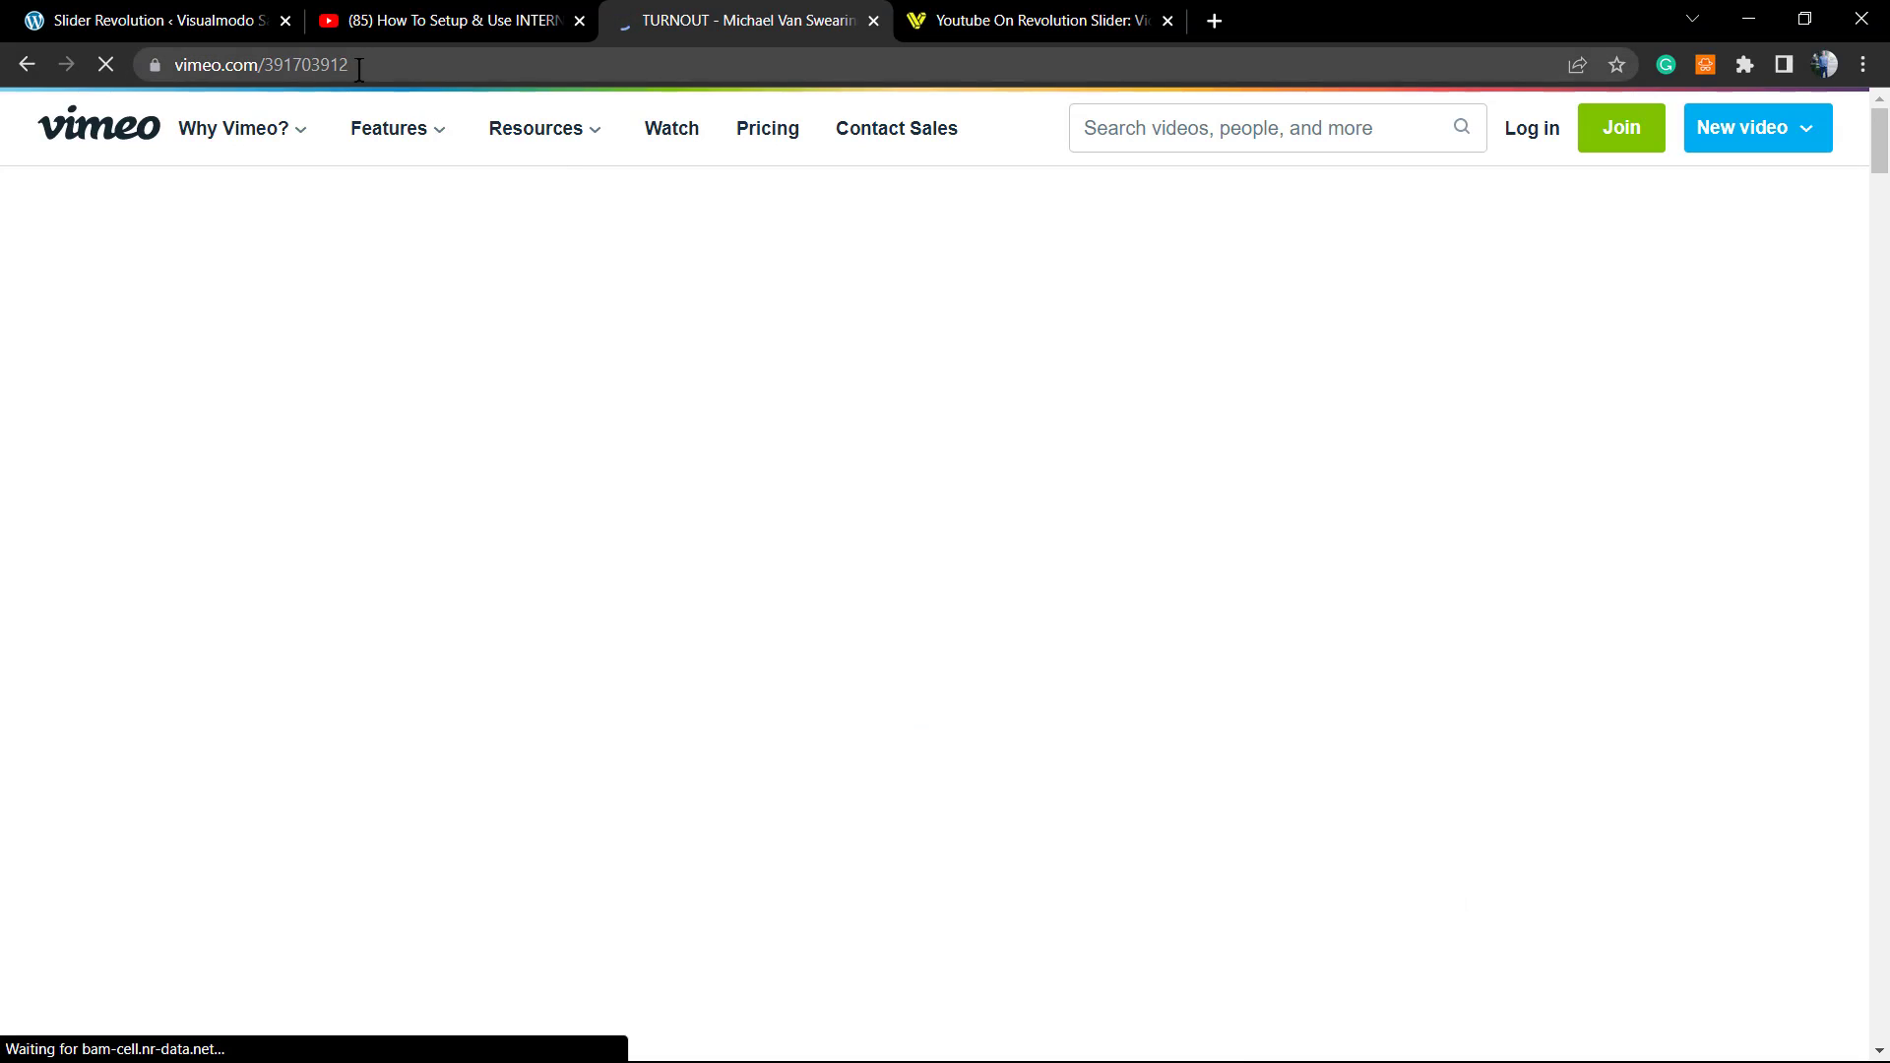
{"action": "double_click", "coordinate": [392, 65]}
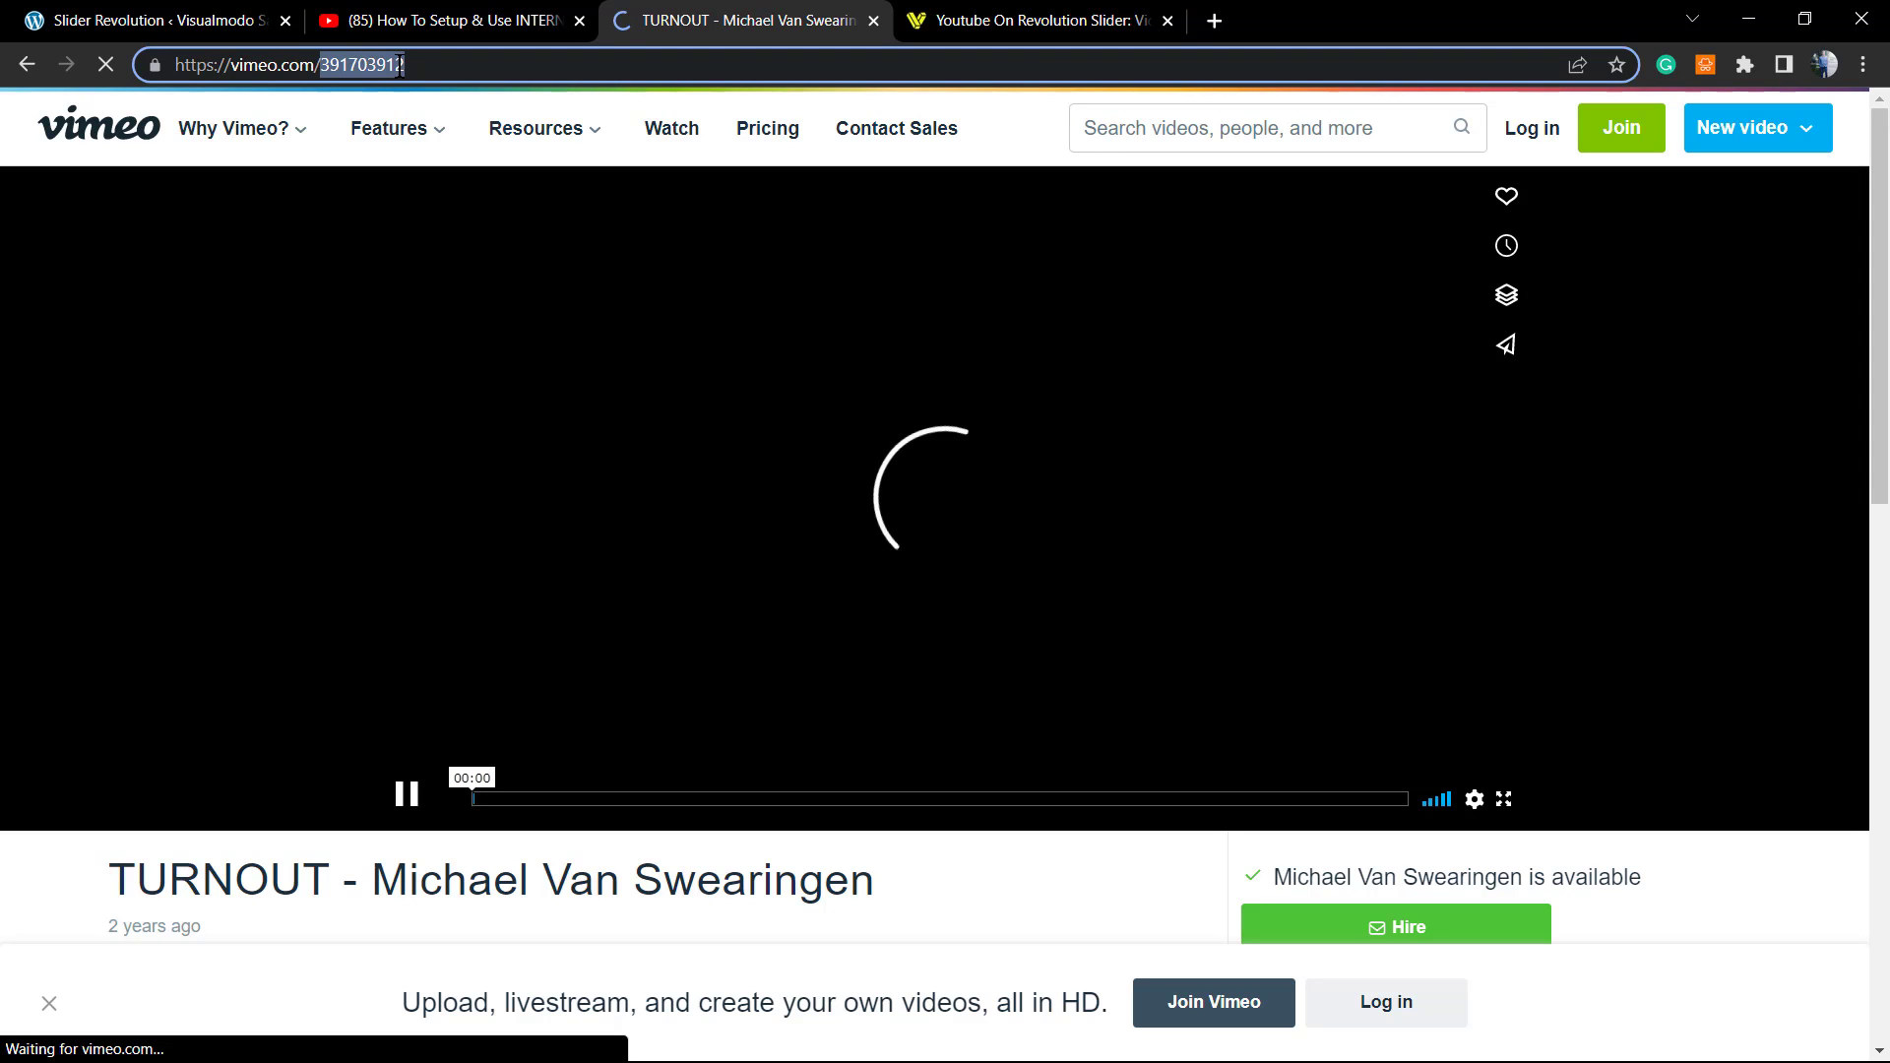
{"action": "left_click", "coordinate": [371, 18]}
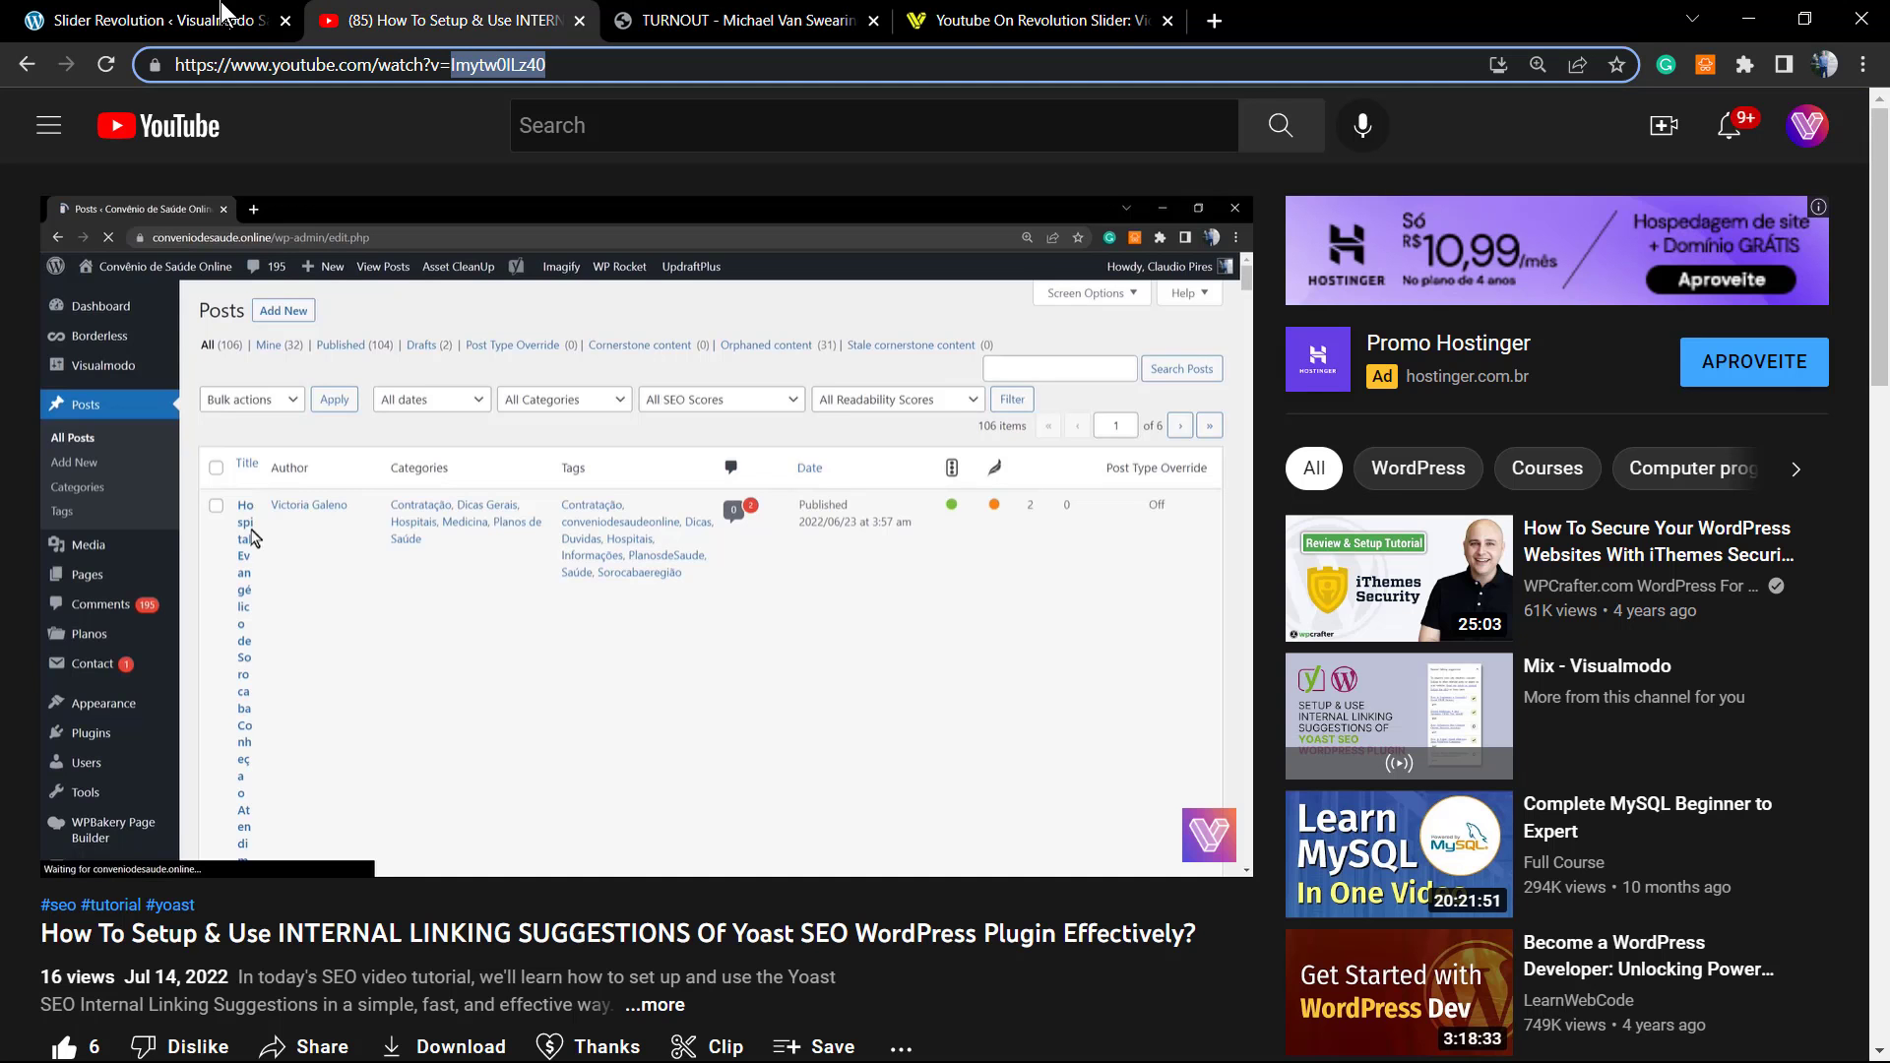
Enter the Vimeo video ID 391703912 for Video-1 in the slider editor
{"action": "left_click", "coordinate": [248, 15]}
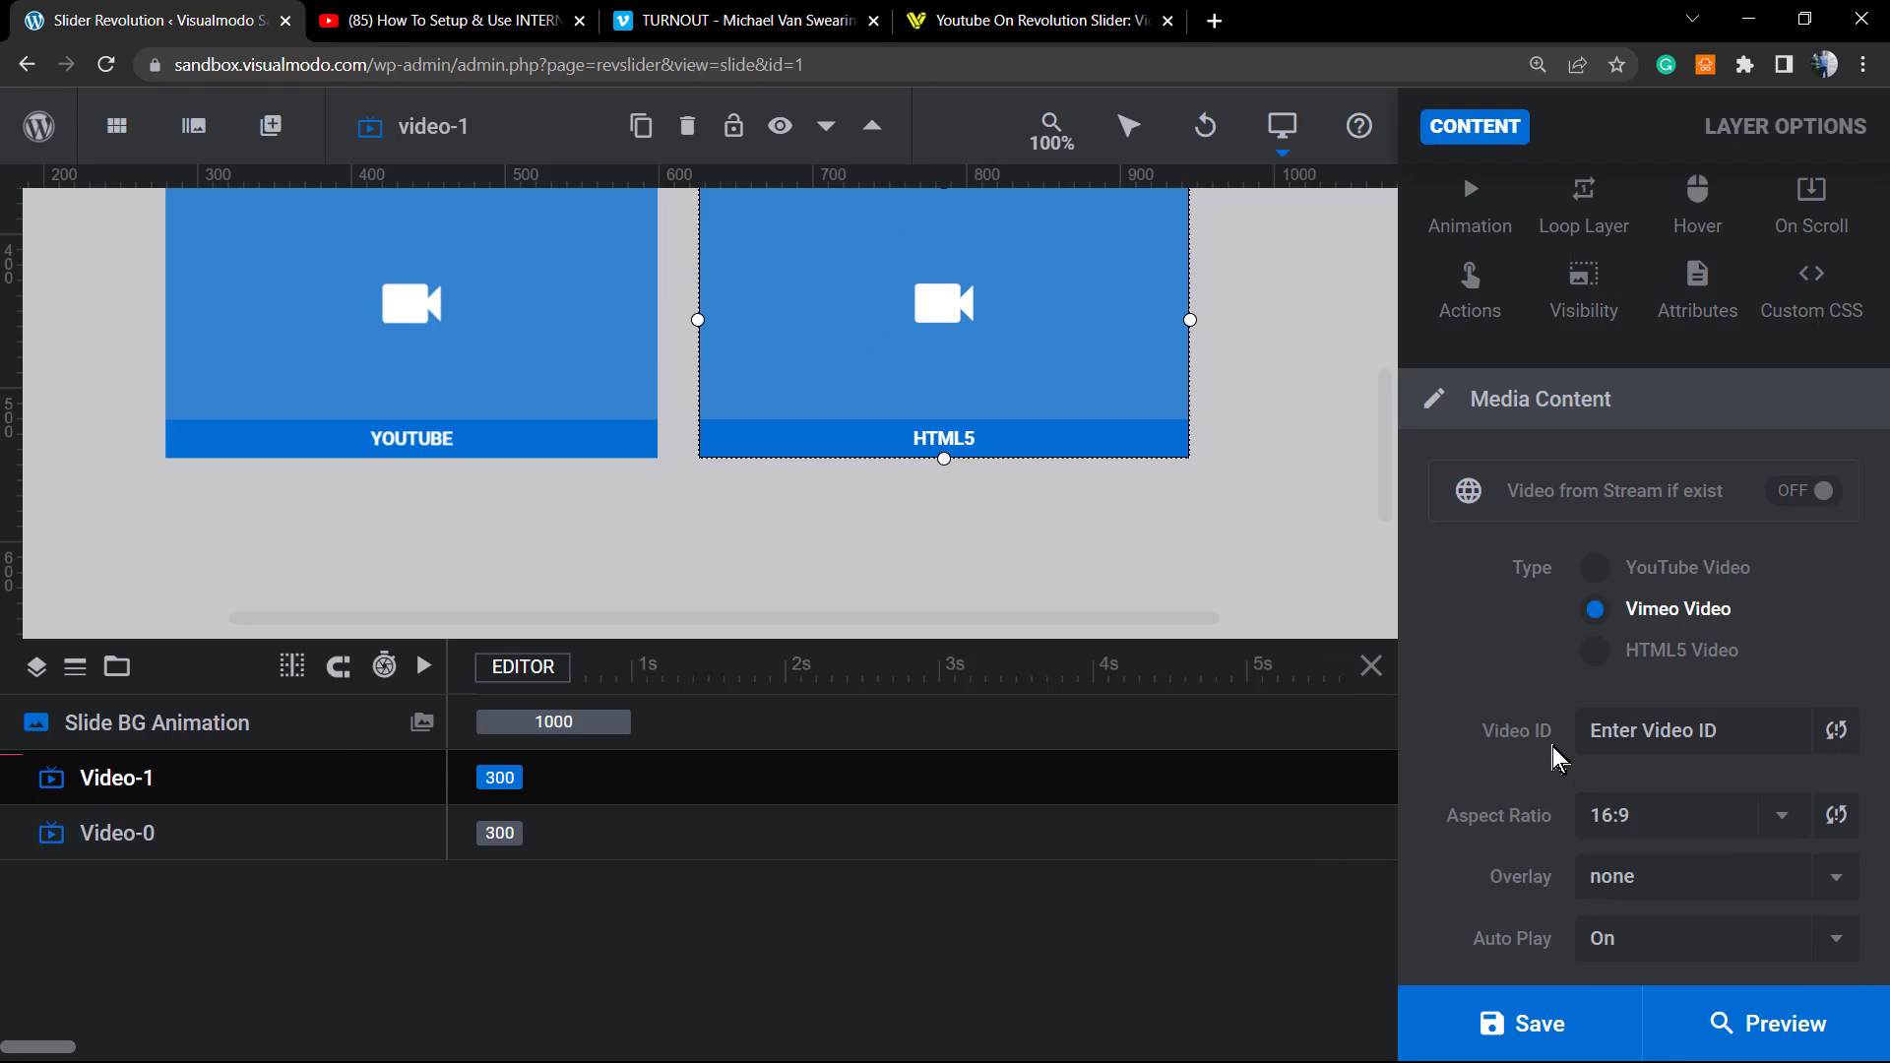
{"action": "left_click", "coordinate": [1616, 745]}
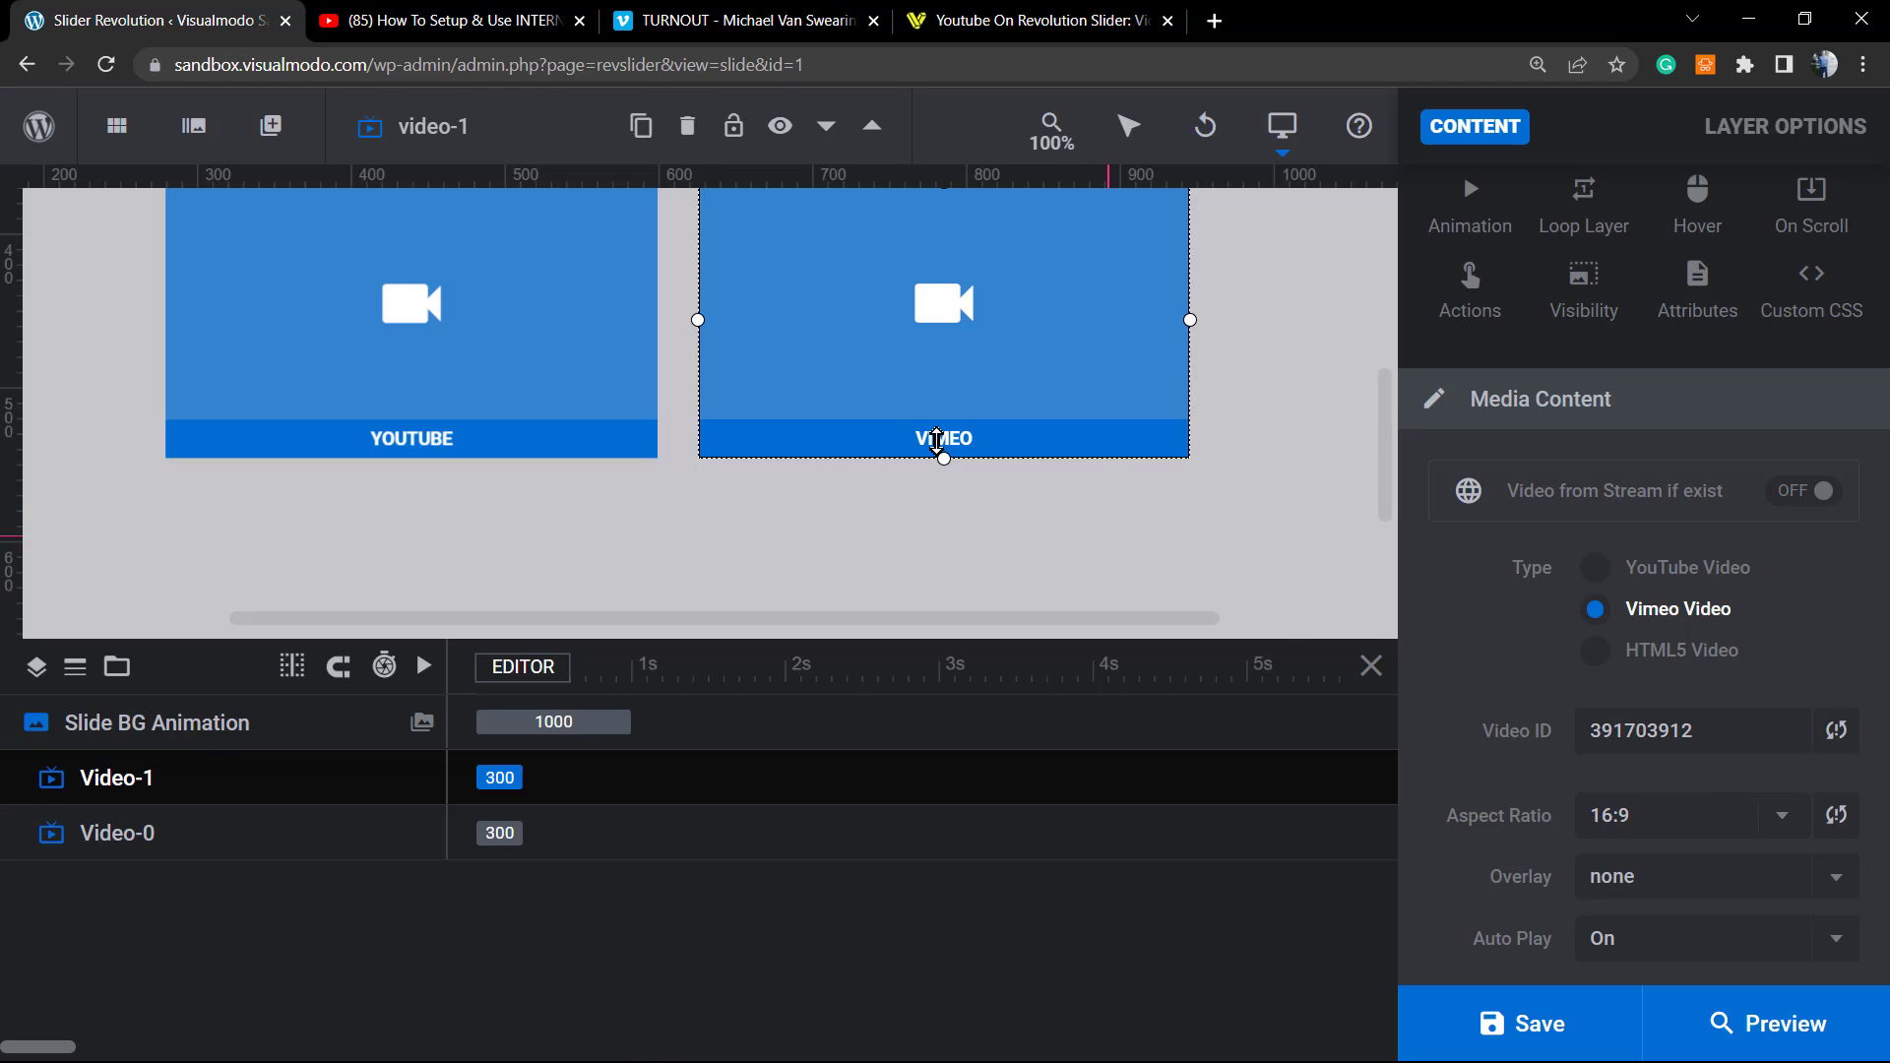
{"action": "scroll", "coordinate": [1595, 805], "scroll_direction": "down", "scroll_amount": 2}
{"action": "scroll", "coordinate": [1593, 794], "scroll_direction": "down", "scroll_amount": 4}
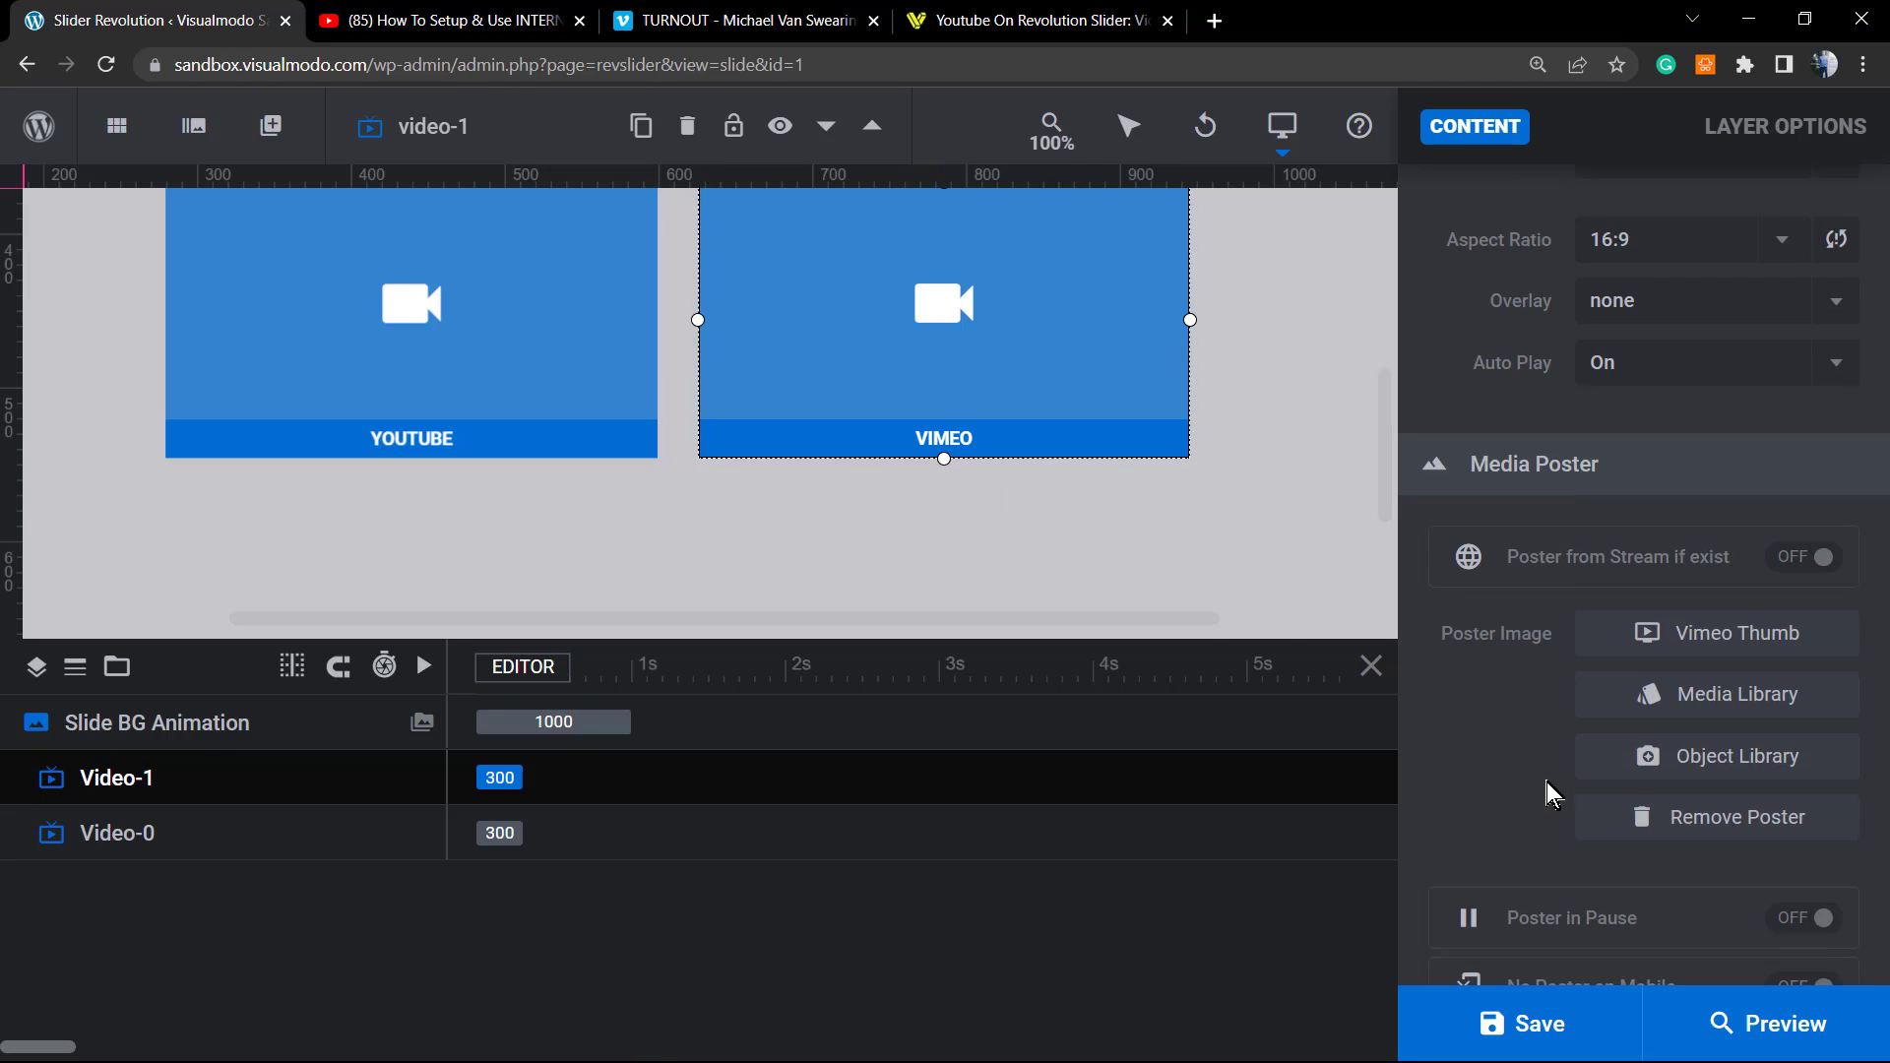
Turn on Poster from Stream if exist and set Auto Play to Off, then preview the slide
{"action": "left_click", "coordinate": [1817, 564]}
{"action": "scroll", "coordinate": [1576, 640], "scroll_direction": "up", "scroll_amount": 4}
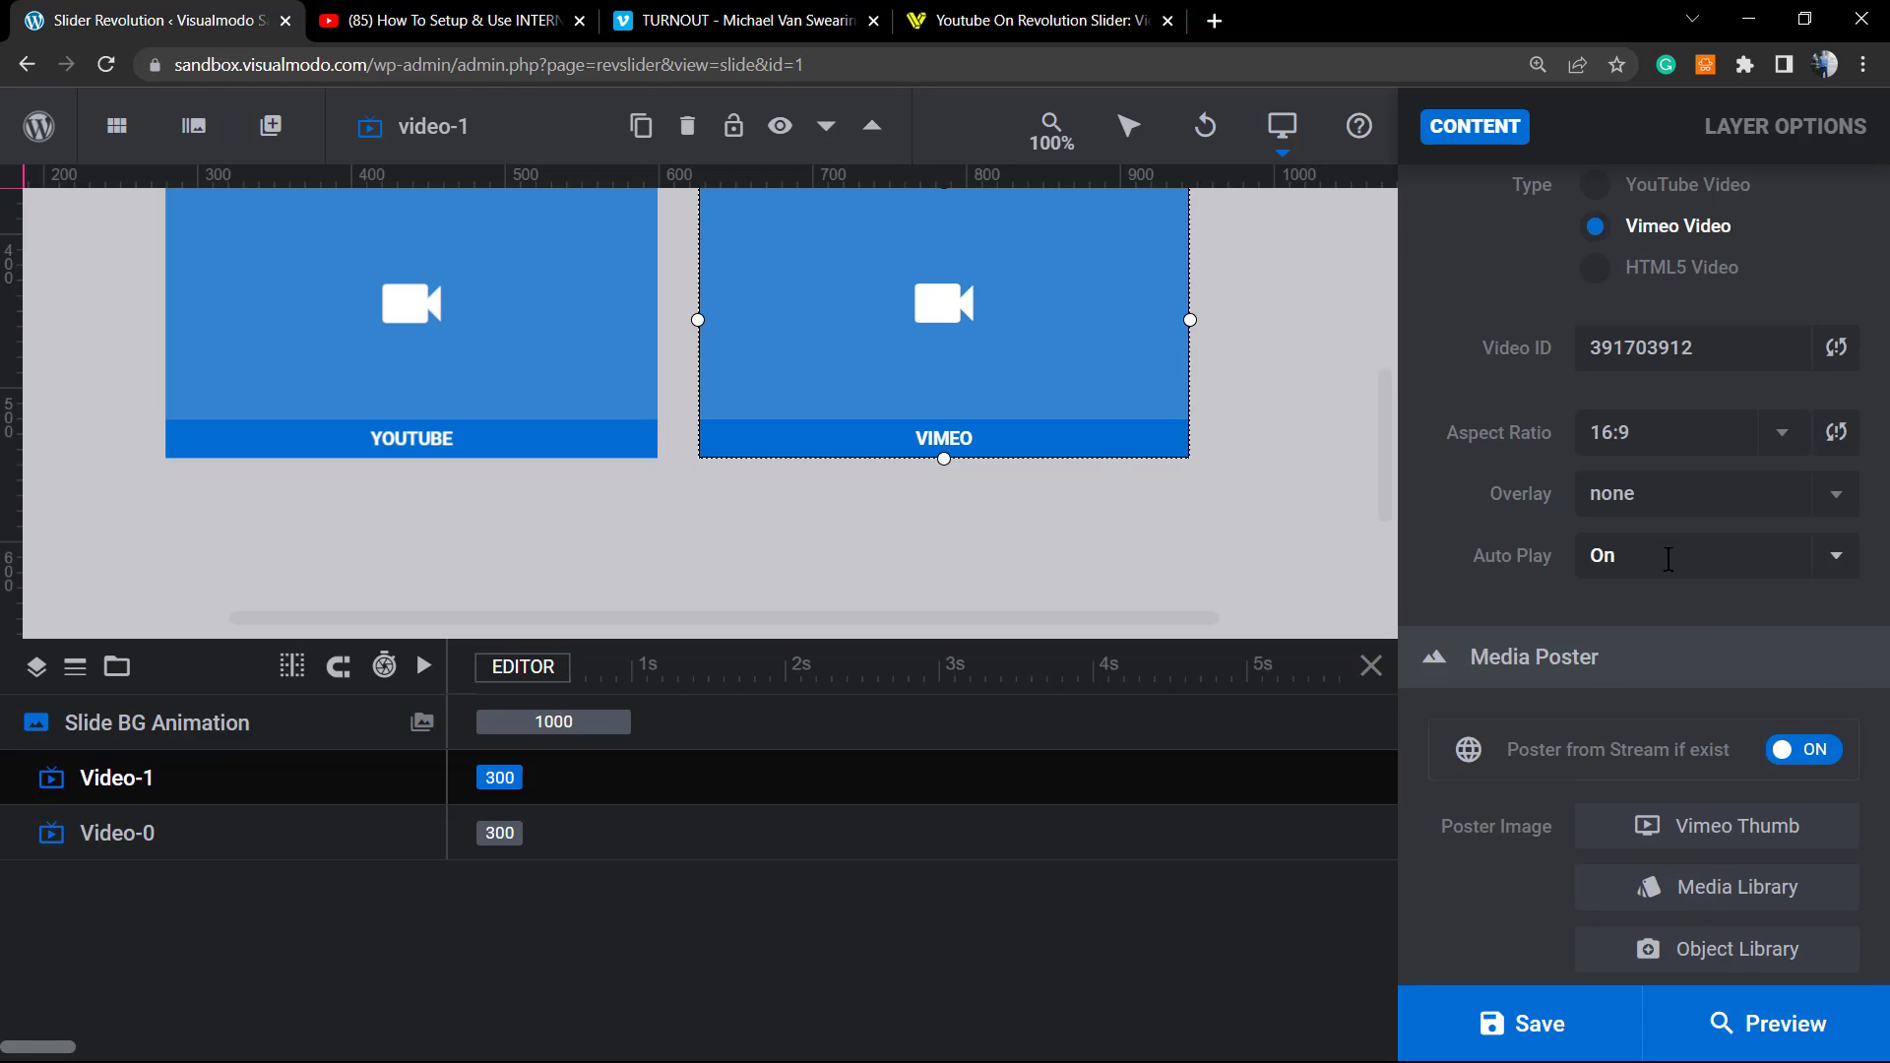
{"action": "left_click", "coordinate": [1678, 748]}
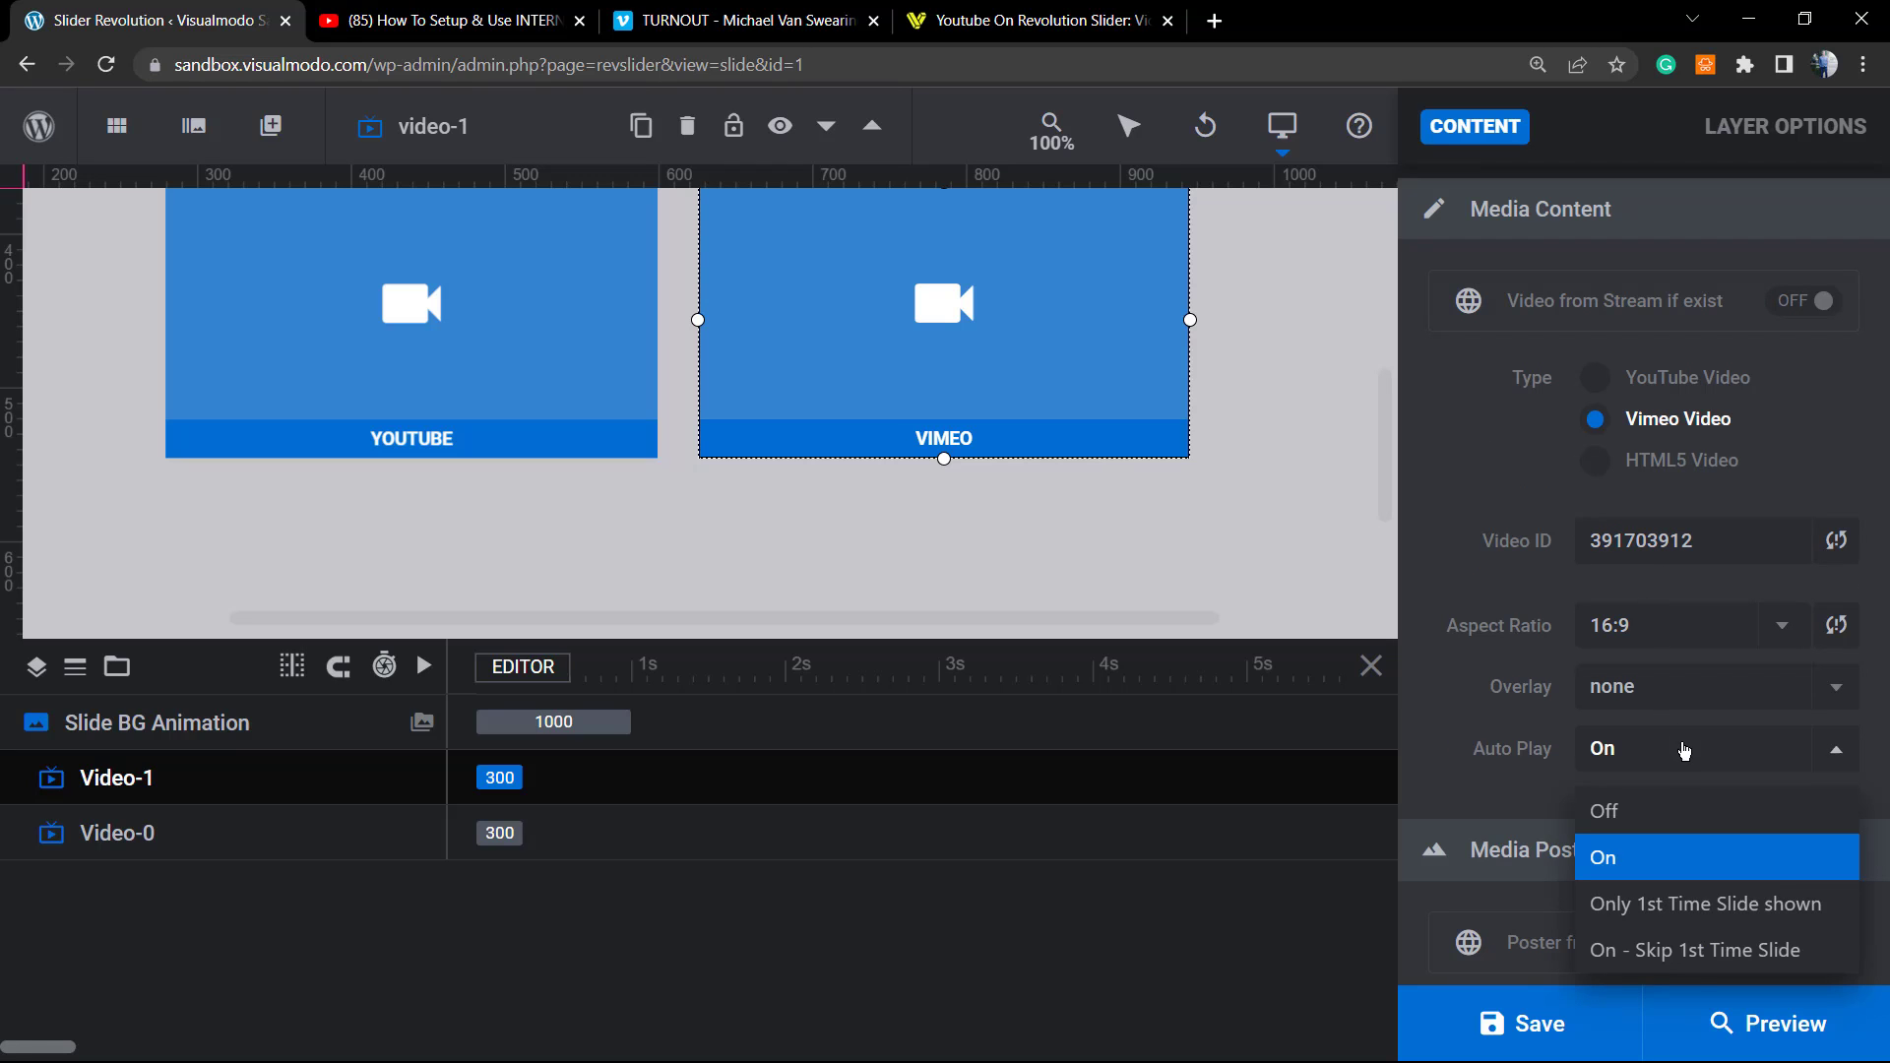
{"action": "left_click", "coordinate": [1686, 814]}
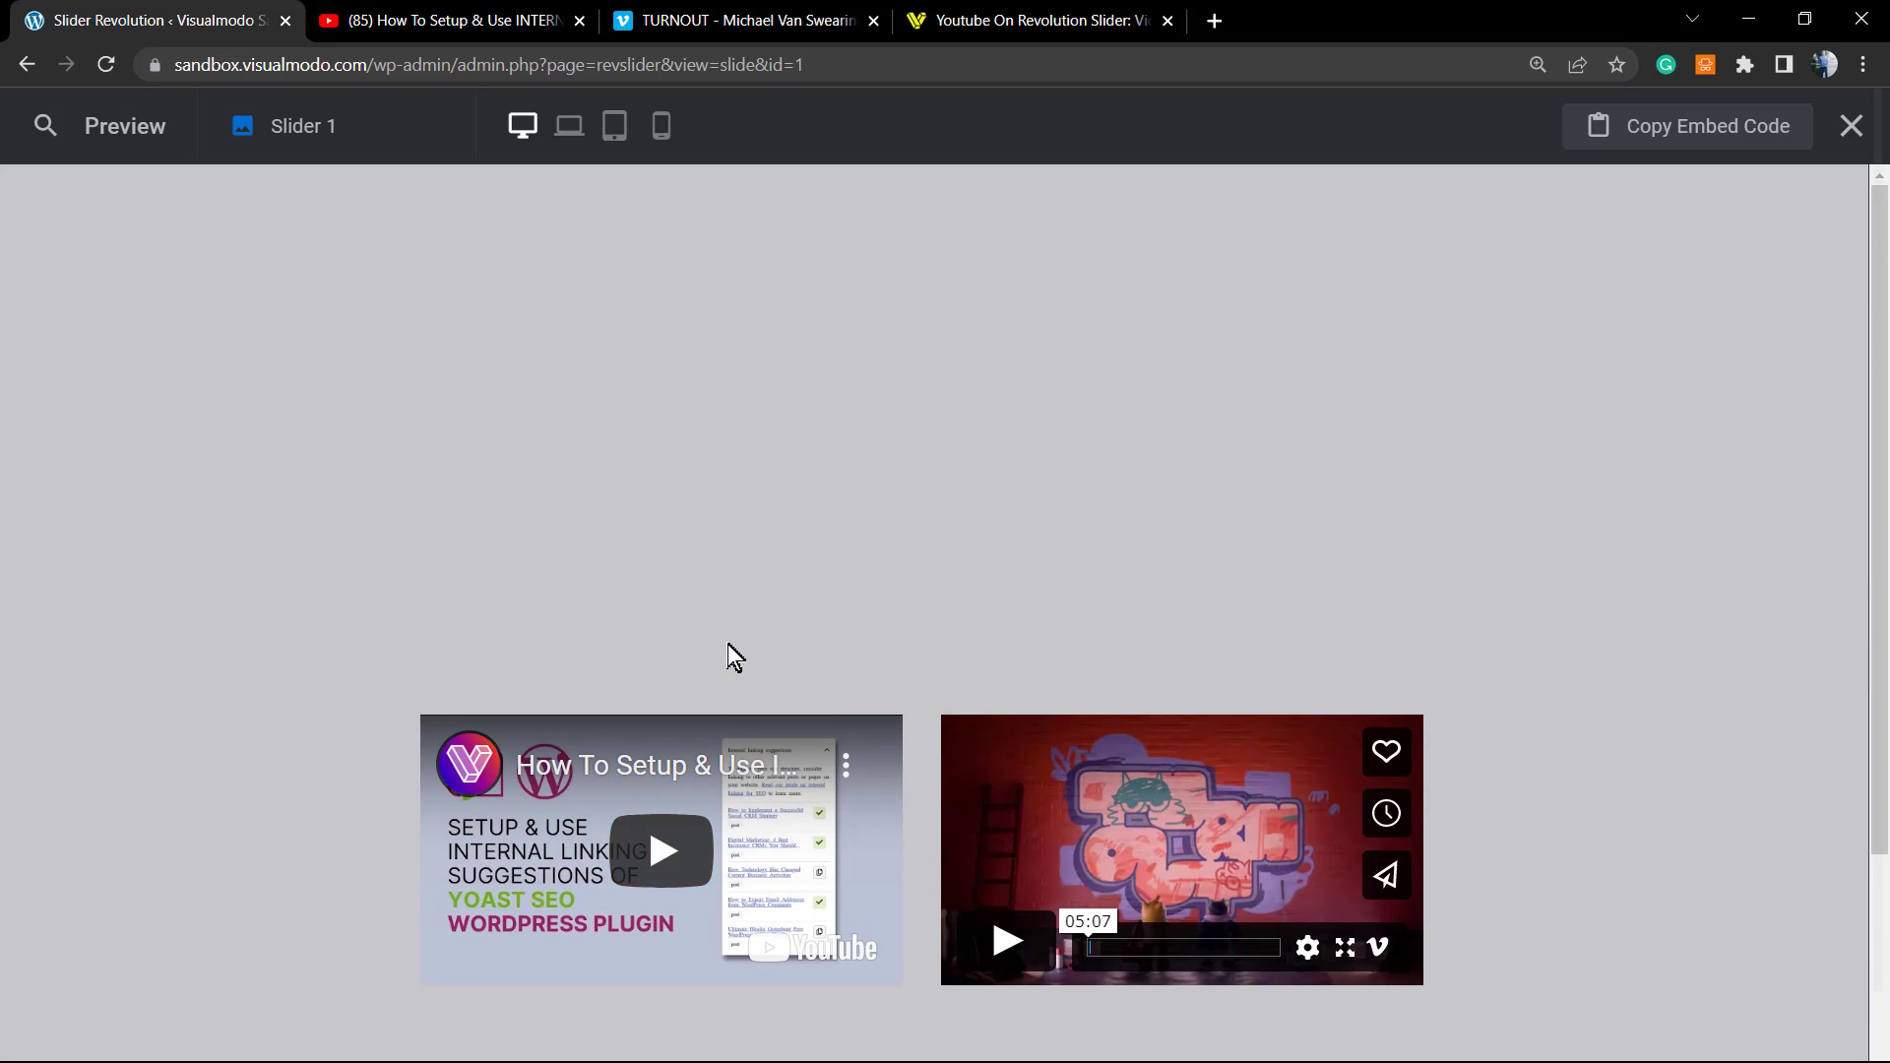
{"action": "scroll", "coordinate": [734, 654], "scroll_direction": "down", "scroll_amount": 2}
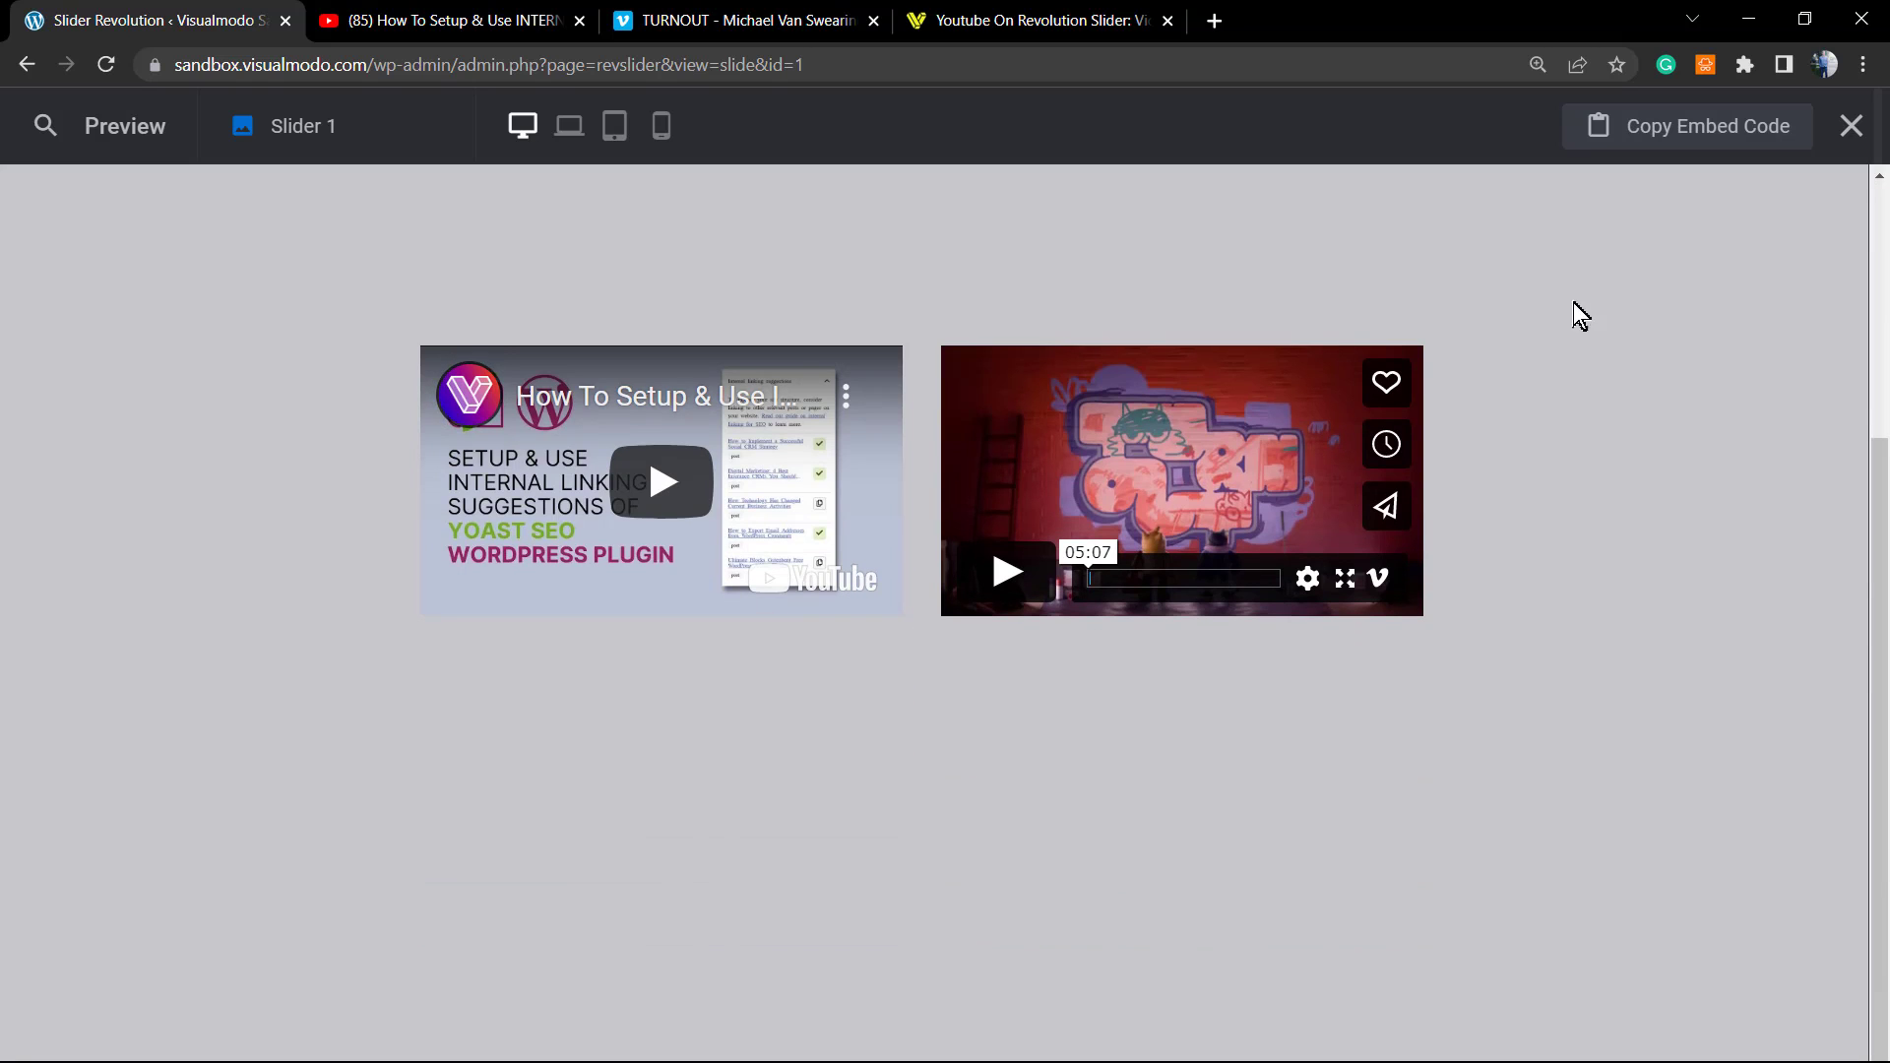
{"action": "key", "text": "Escape"}
Add a text layer with a large Headlines style reading 'NEW LAYER' above both videos
{"action": "mouse_move", "coordinate": [271, 126]}
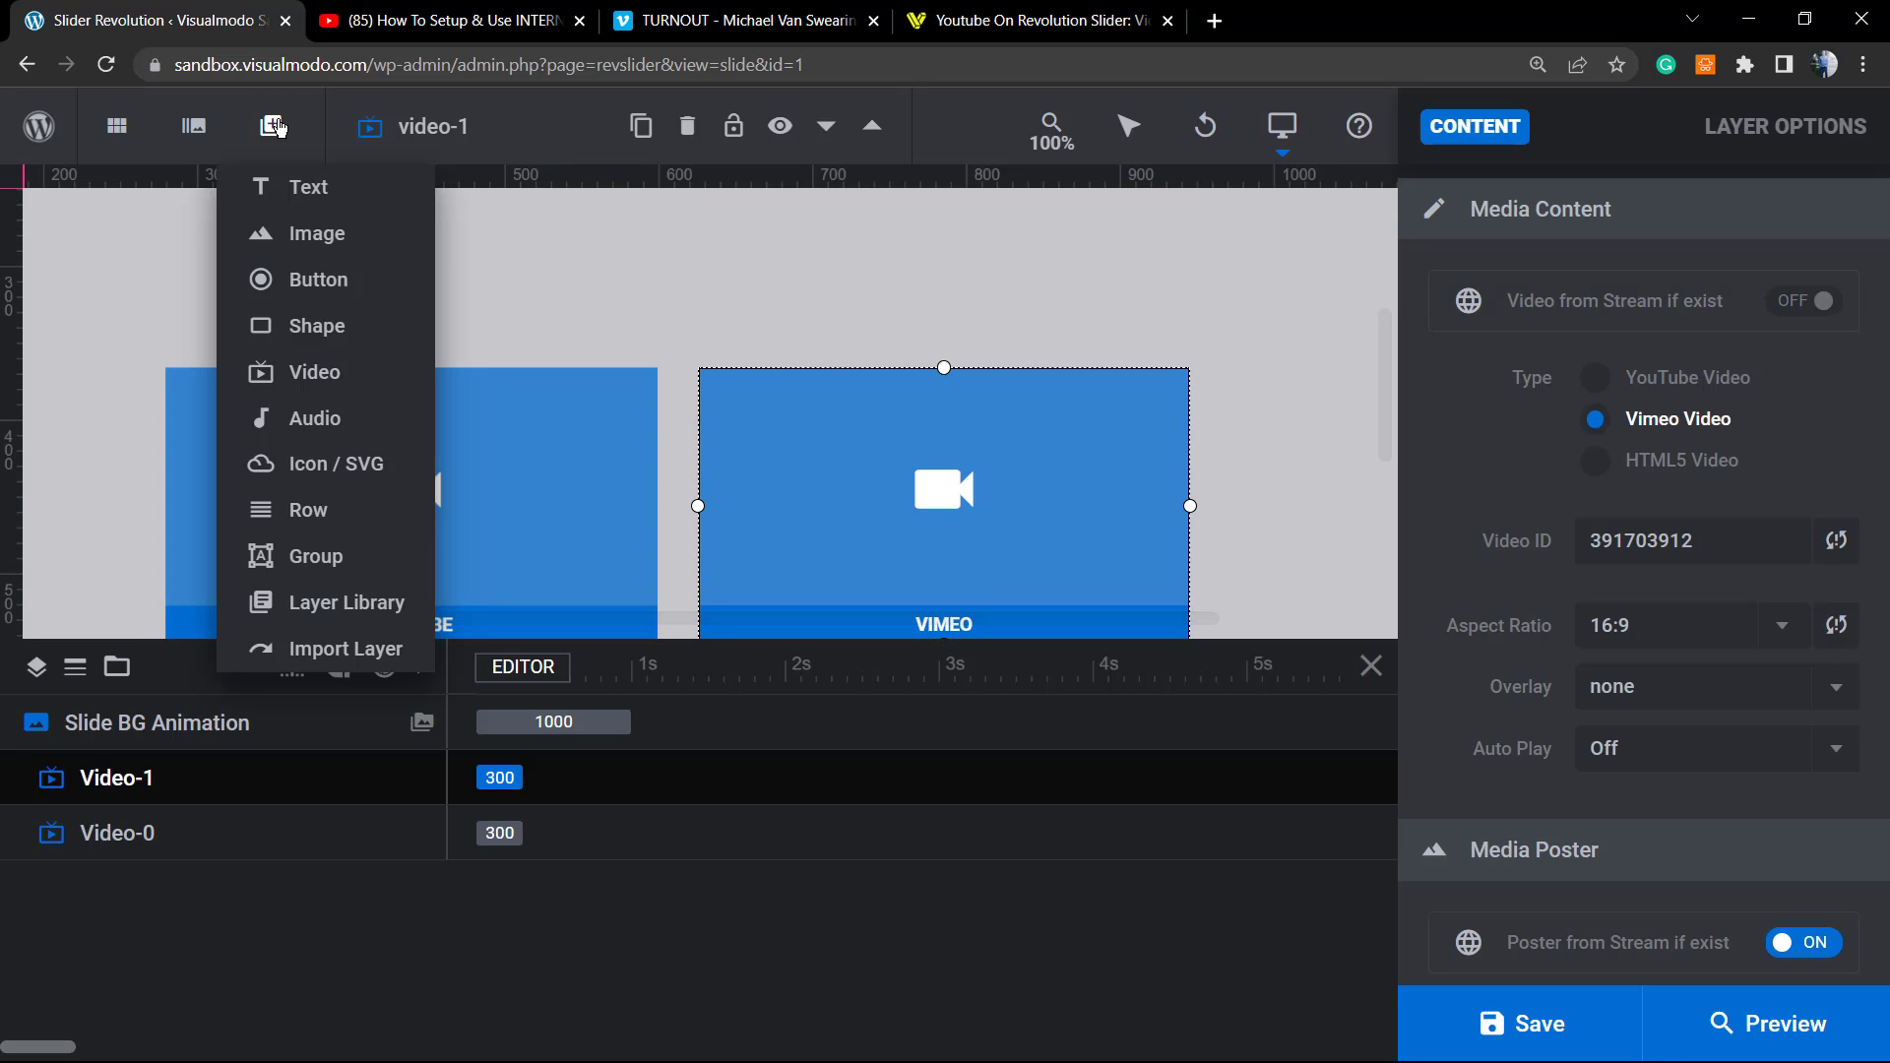
{"action": "mouse_move", "coordinate": [295, 187]}
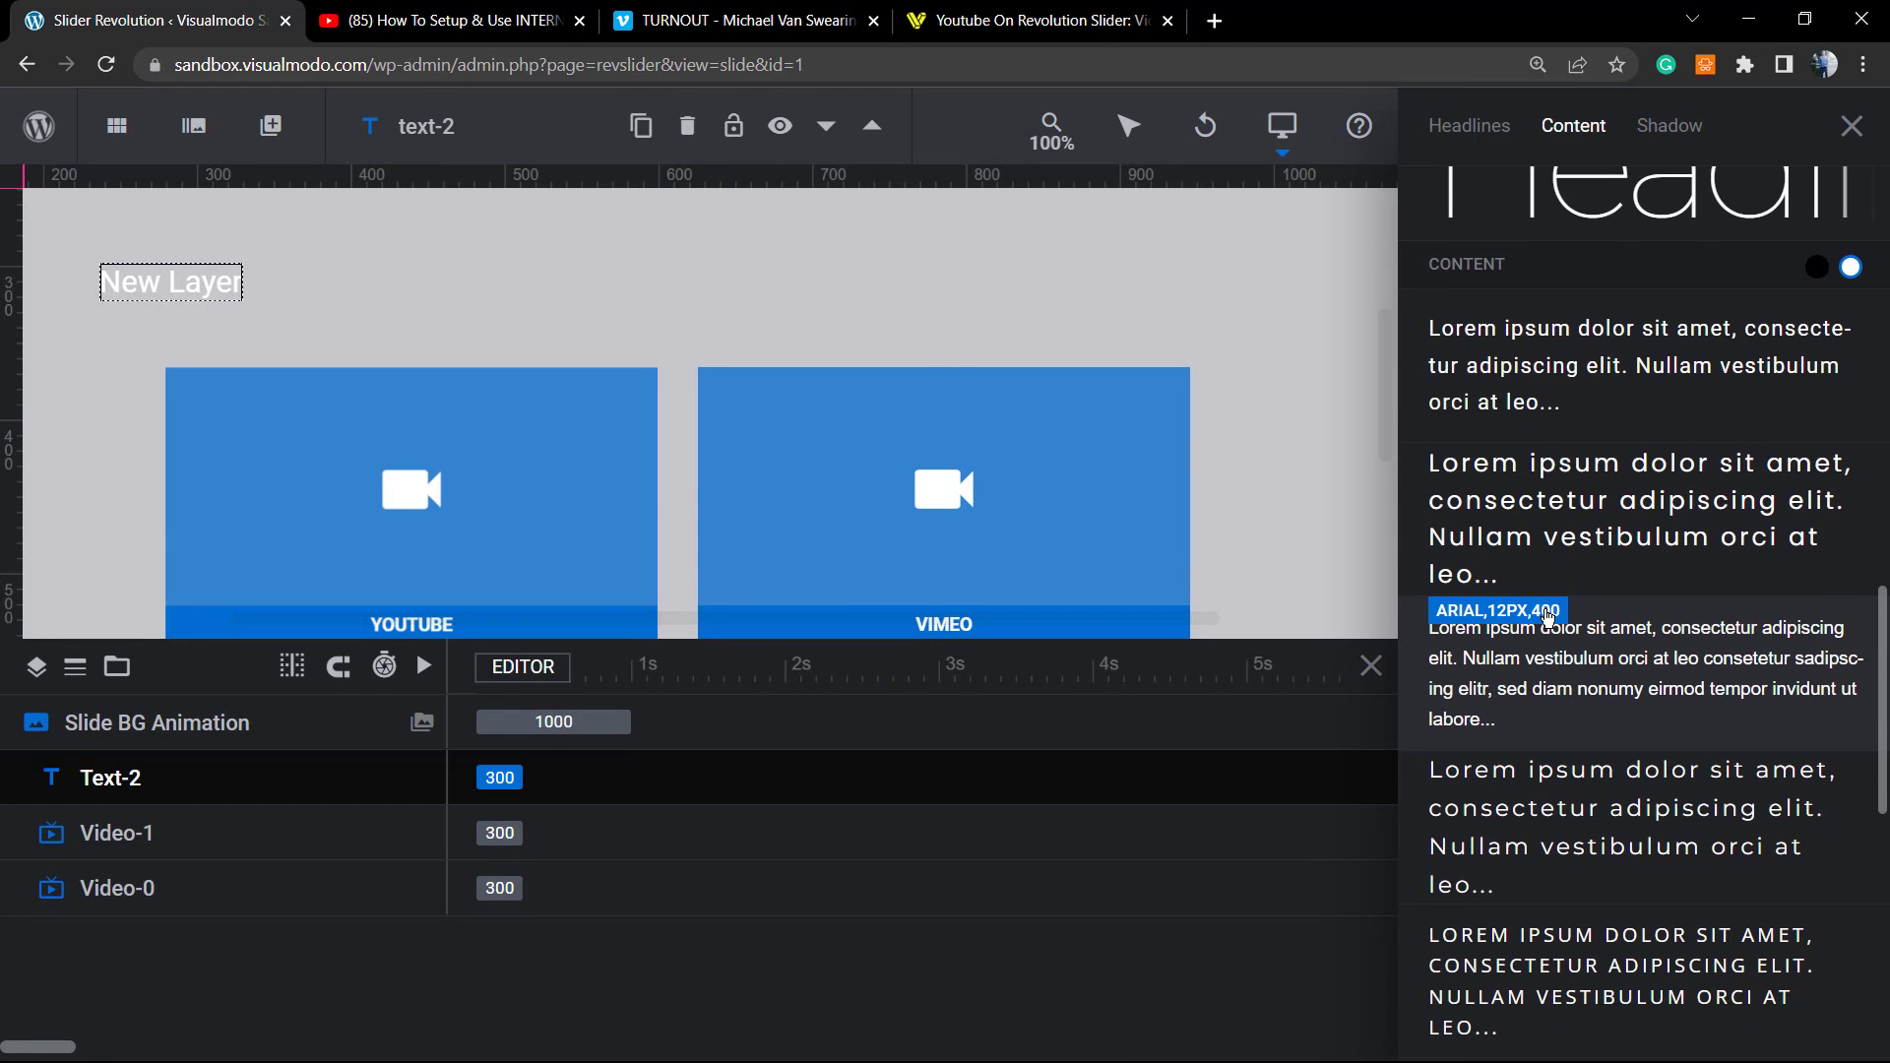
{"action": "scroll", "coordinate": [1600, 521], "scroll_direction": "up", "scroll_amount": 5}
{"action": "left_click_drag", "start_coordinate": [688, 423], "coordinate": [361, 312]}
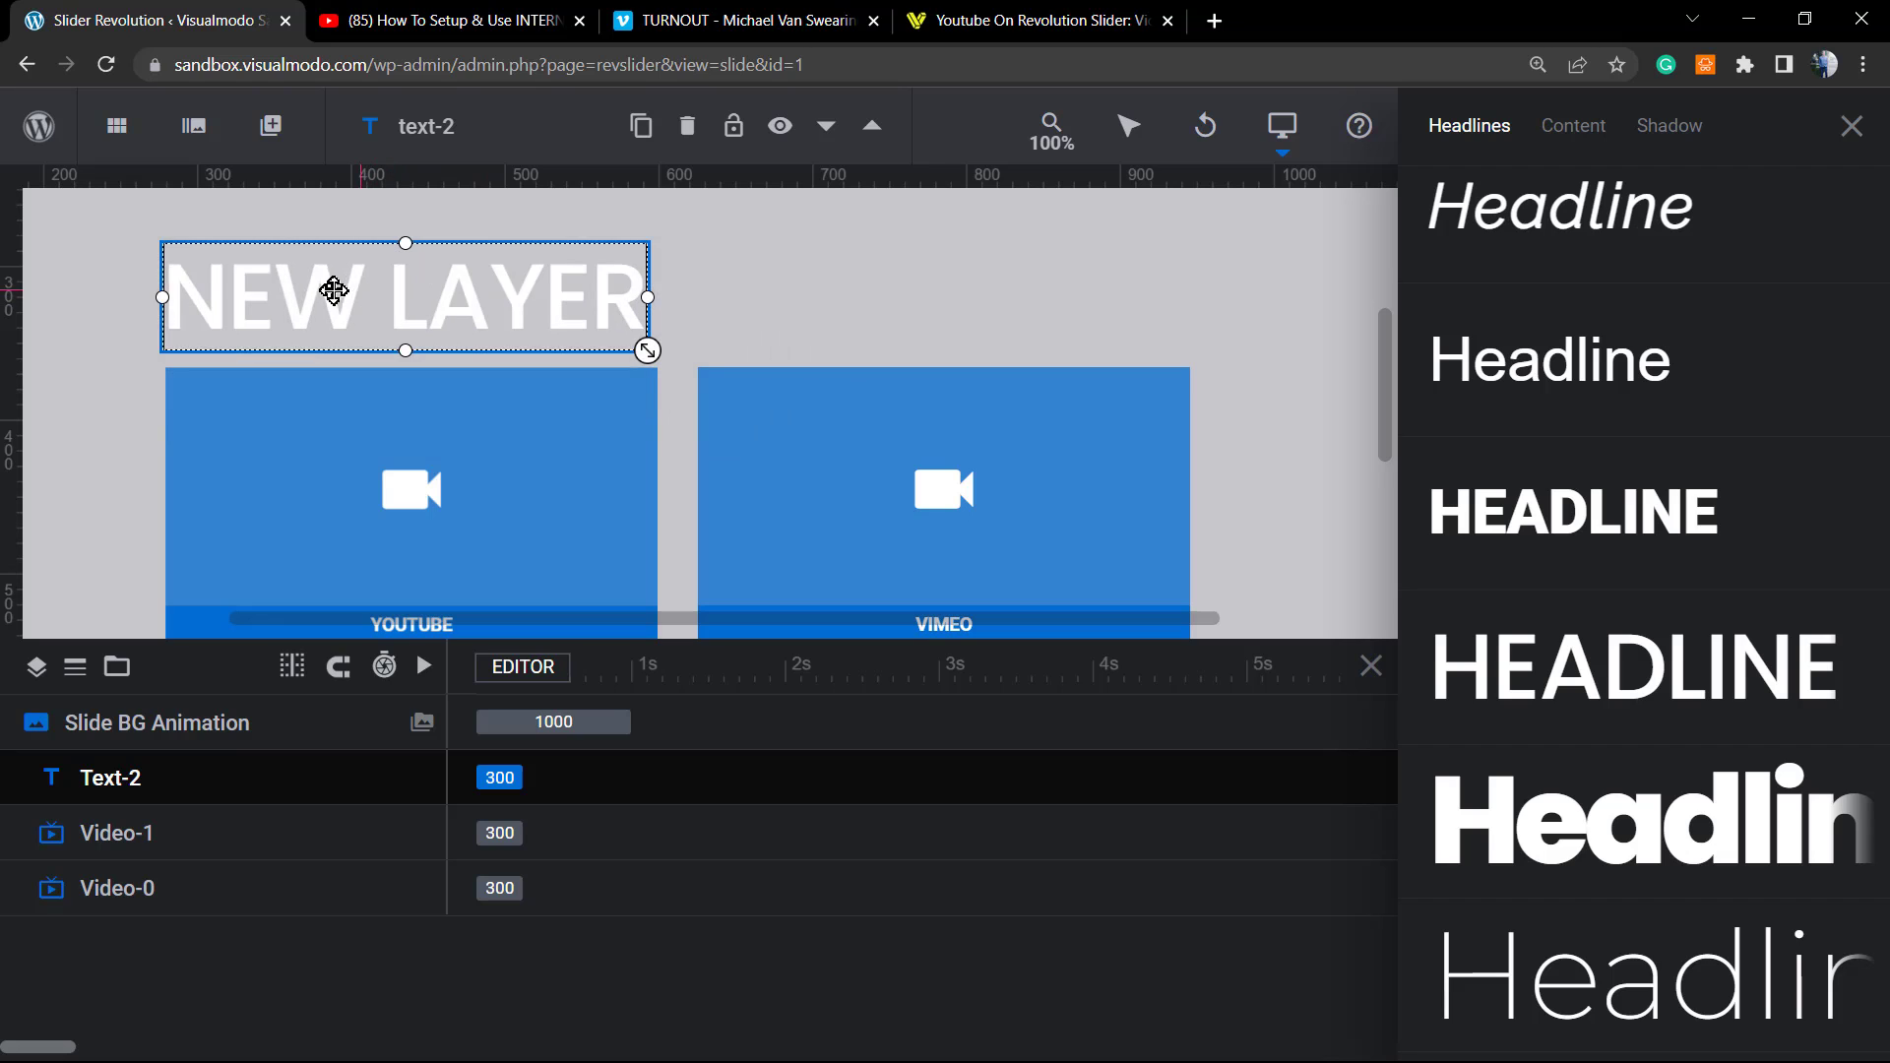
{"action": "left_click", "coordinate": [772, 325]}
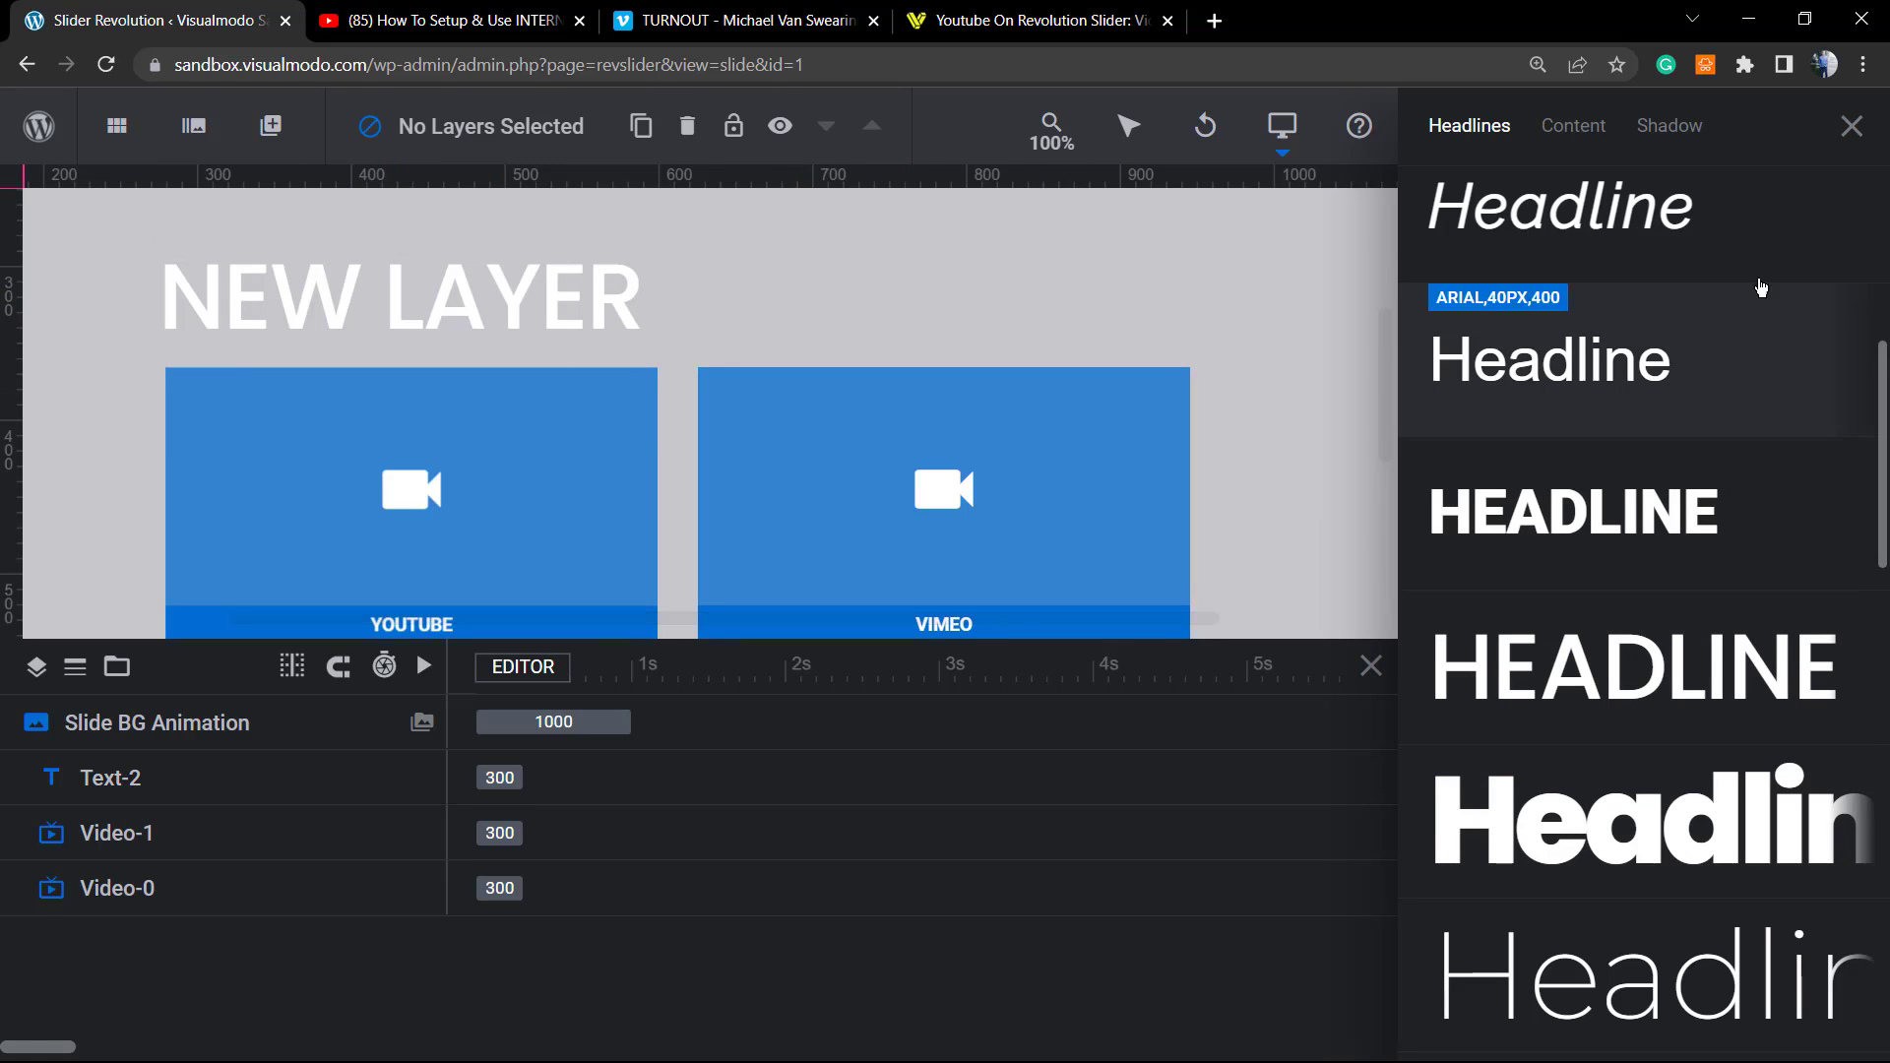
{"action": "left_click", "coordinate": [1852, 126]}
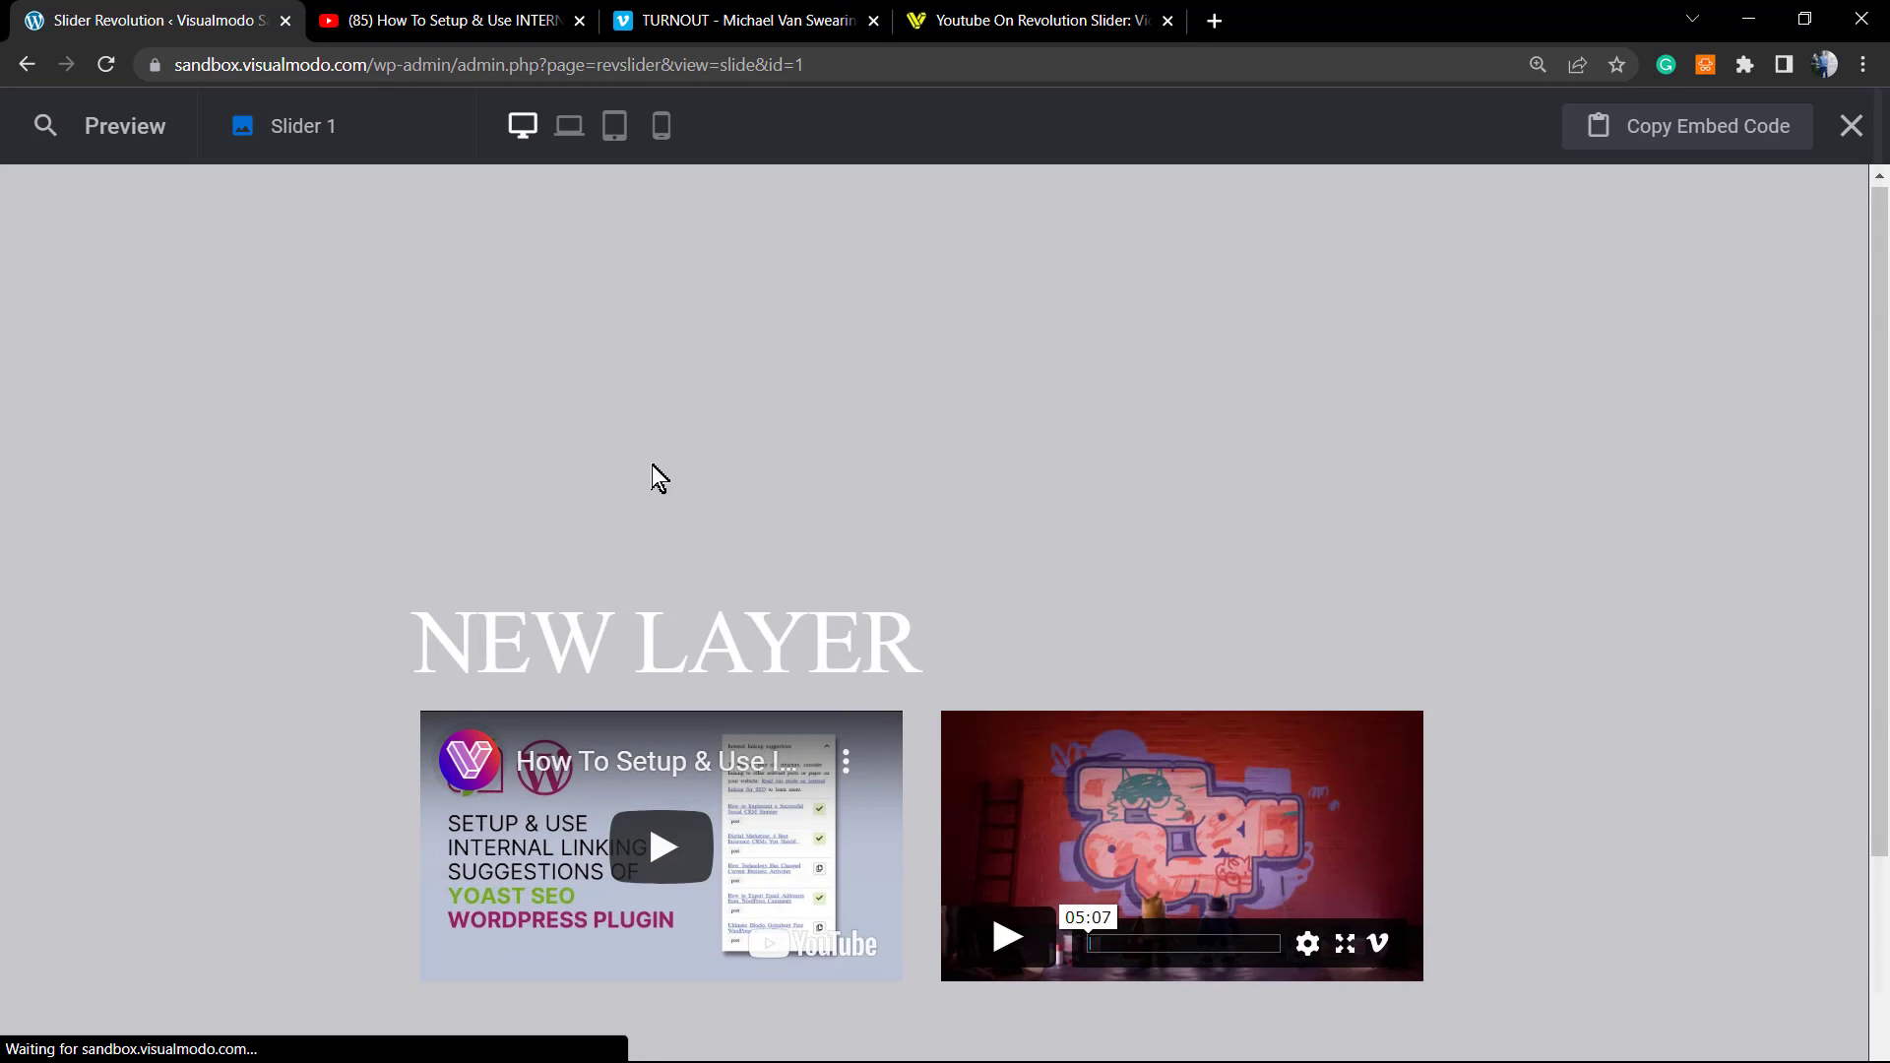
{"action": "scroll", "coordinate": [493, 471], "scroll_direction": "down", "scroll_amount": 3}
{"action": "scroll", "coordinate": [333, 489], "scroll_direction": "up", "scroll_amount": 2}
{"action": "scroll", "coordinate": [332, 490], "scroll_direction": "down", "scroll_amount": 4}
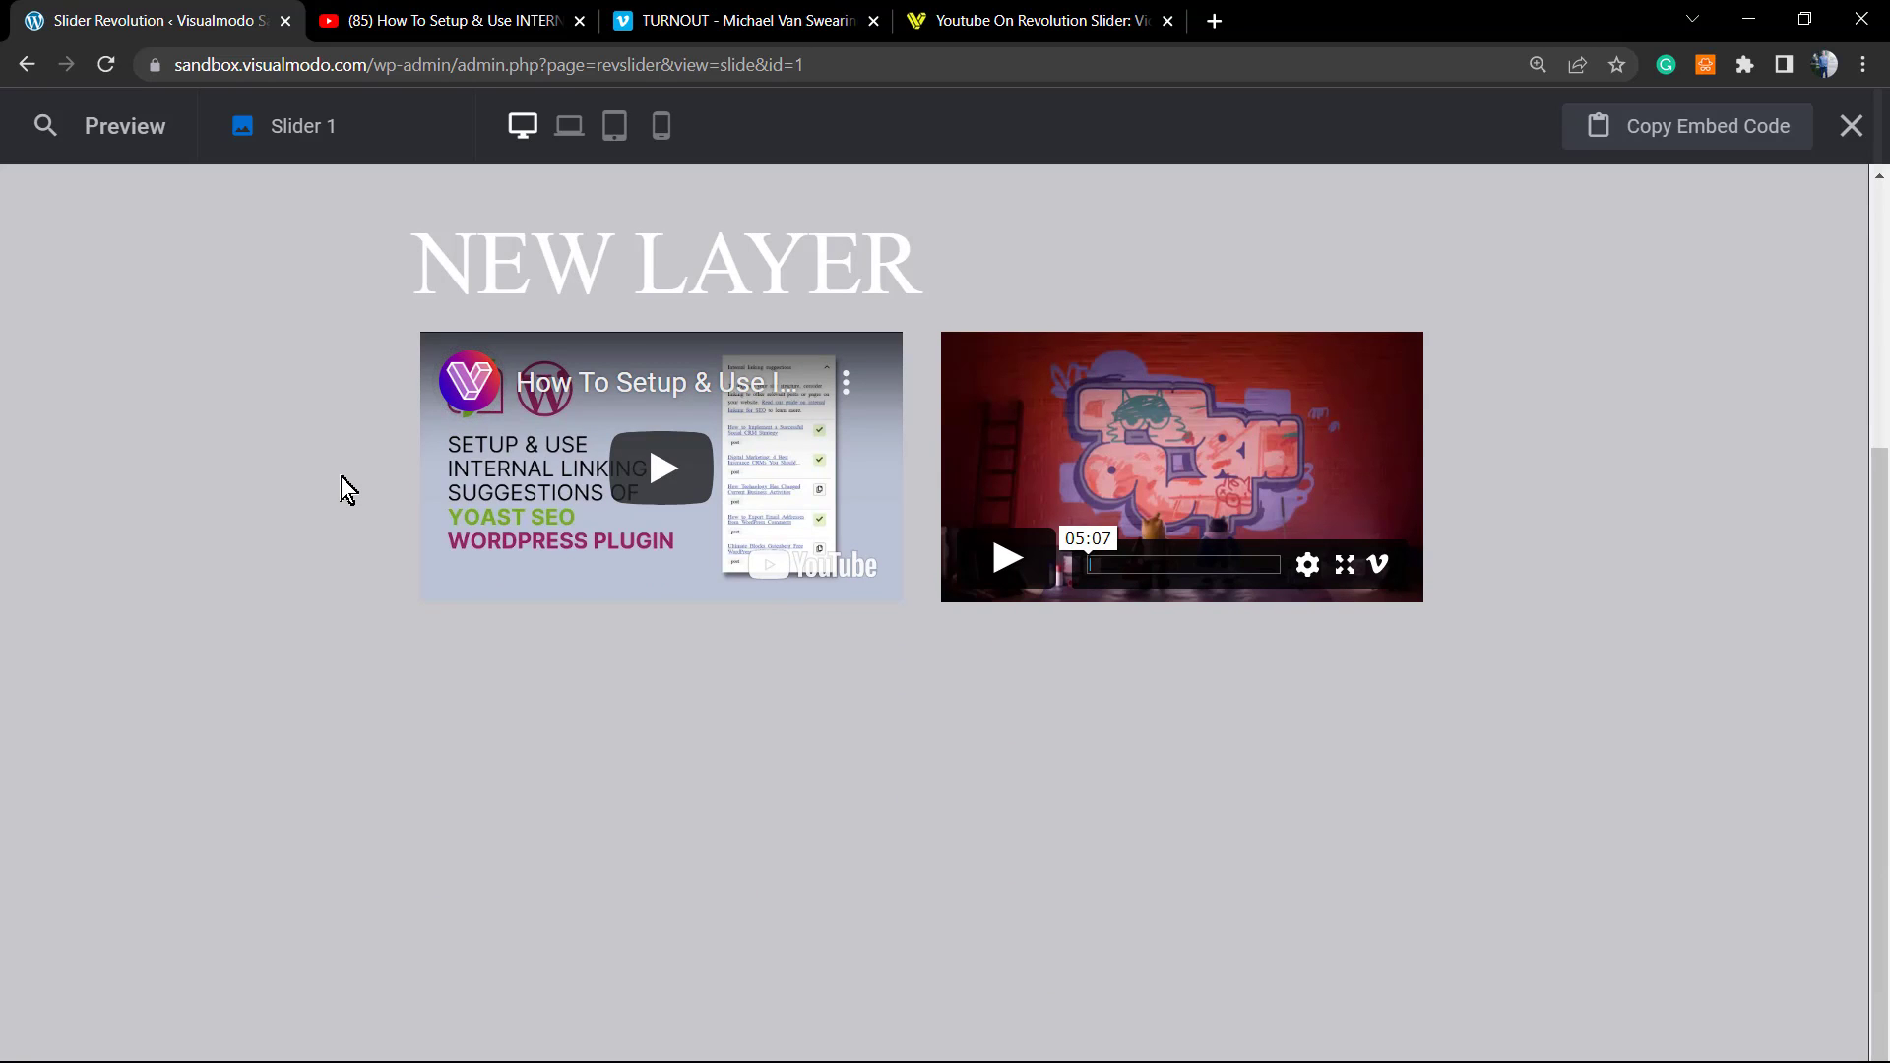
{"action": "scroll", "coordinate": [317, 487], "scroll_direction": "up", "scroll_amount": 1}
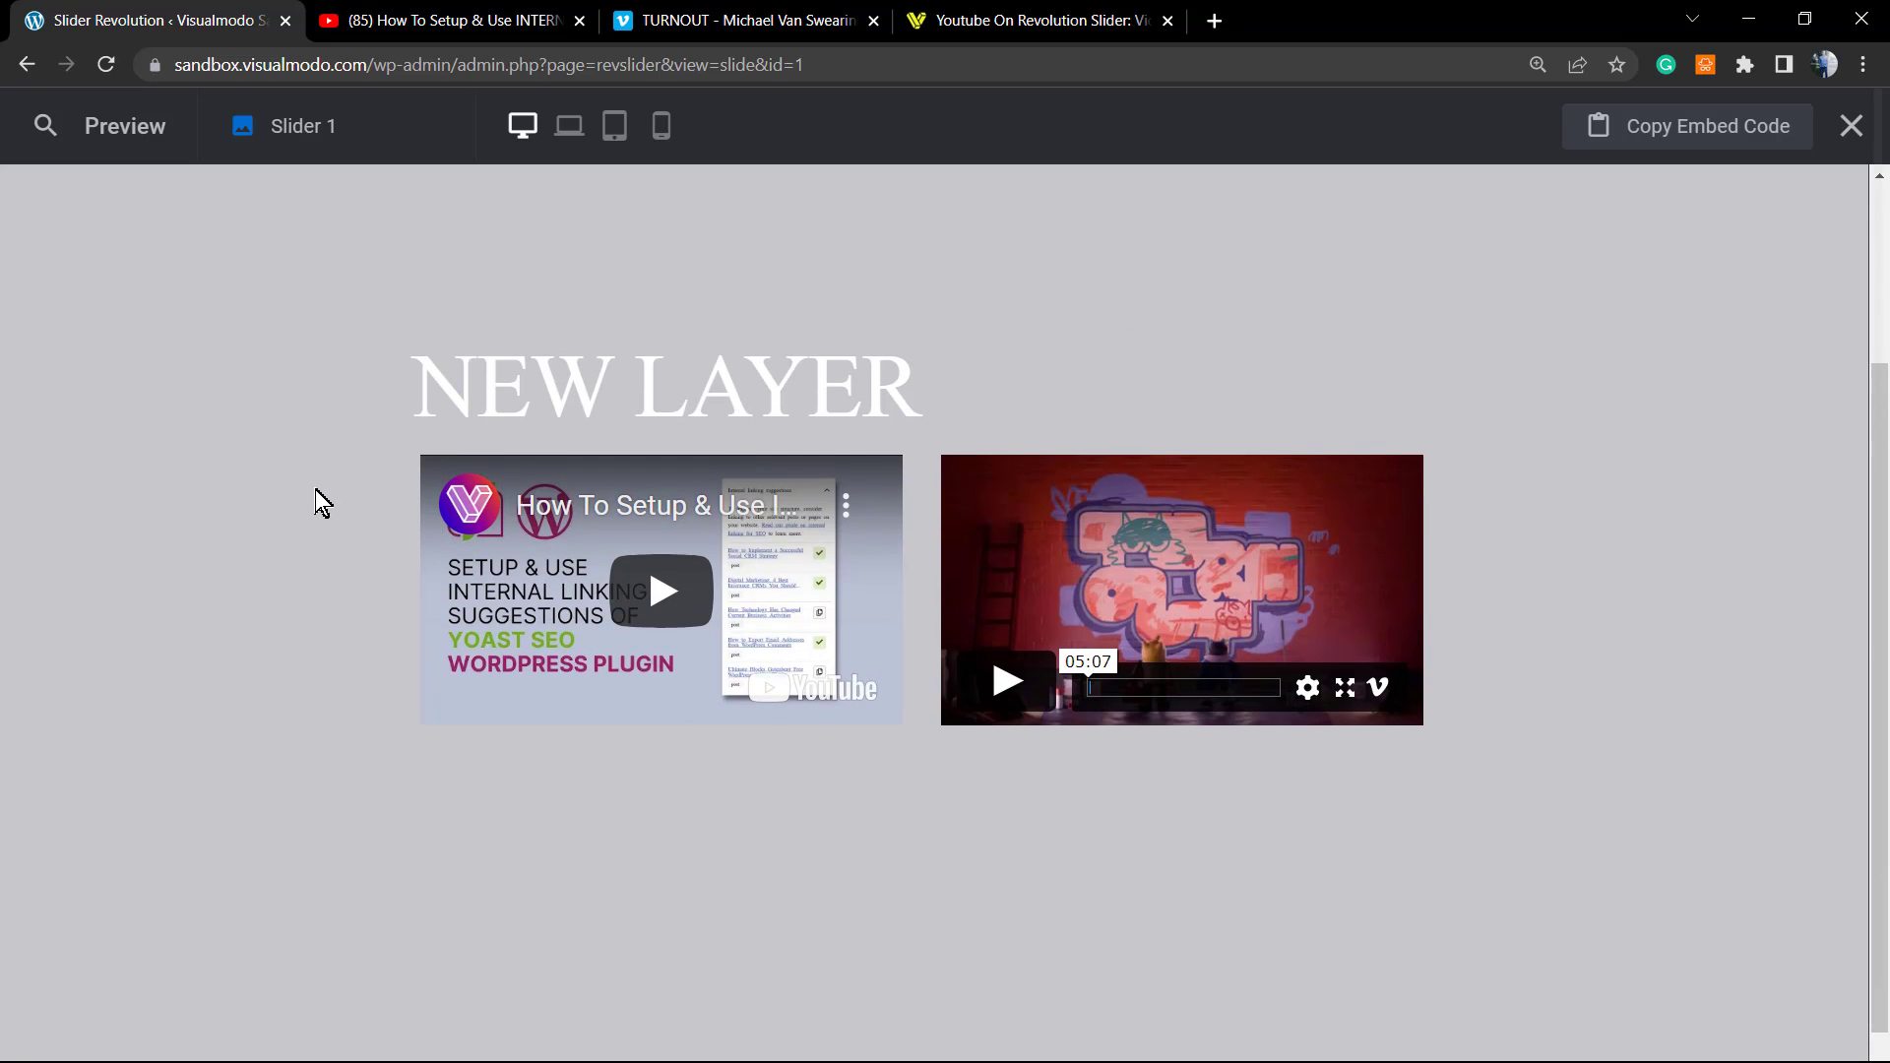
{"action": "scroll", "coordinate": [315, 489], "scroll_direction": "up", "scroll_amount": 1}
Close the slide preview and go to the 'Youtube On Revolution Slider' article tab
{"action": "left_click", "coordinate": [1852, 122]}
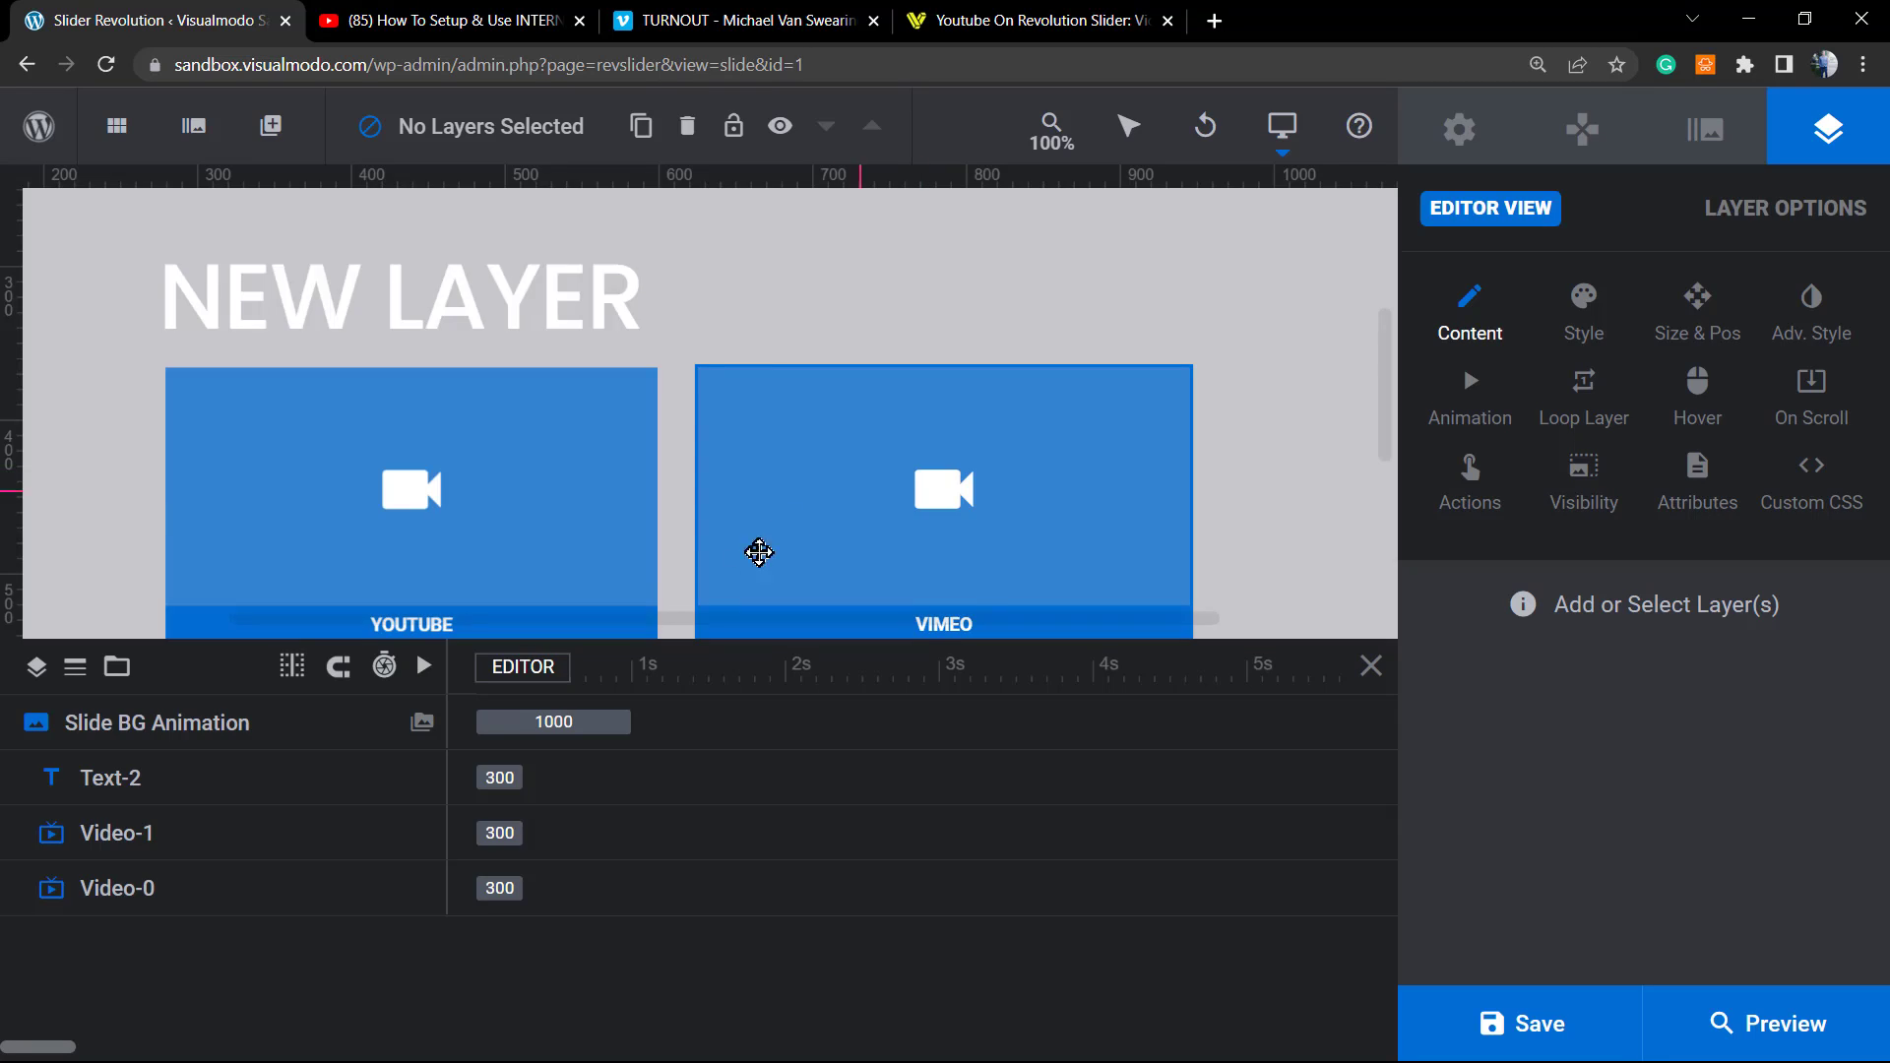
{"action": "scroll", "coordinate": [746, 558], "scroll_direction": "up", "scroll_amount": 2}
{"action": "scroll", "coordinate": [725, 561], "scroll_direction": "down", "scroll_amount": 5}
{"action": "scroll", "coordinate": [715, 450], "scroll_direction": "up", "scroll_amount": 3}
{"action": "scroll", "coordinate": [715, 449], "scroll_direction": "down", "scroll_amount": 2}
{"action": "scroll", "coordinate": [714, 450], "scroll_direction": "up", "scroll_amount": 2}
{"action": "scroll", "coordinate": [715, 450], "scroll_direction": "down", "scroll_amount": 2}
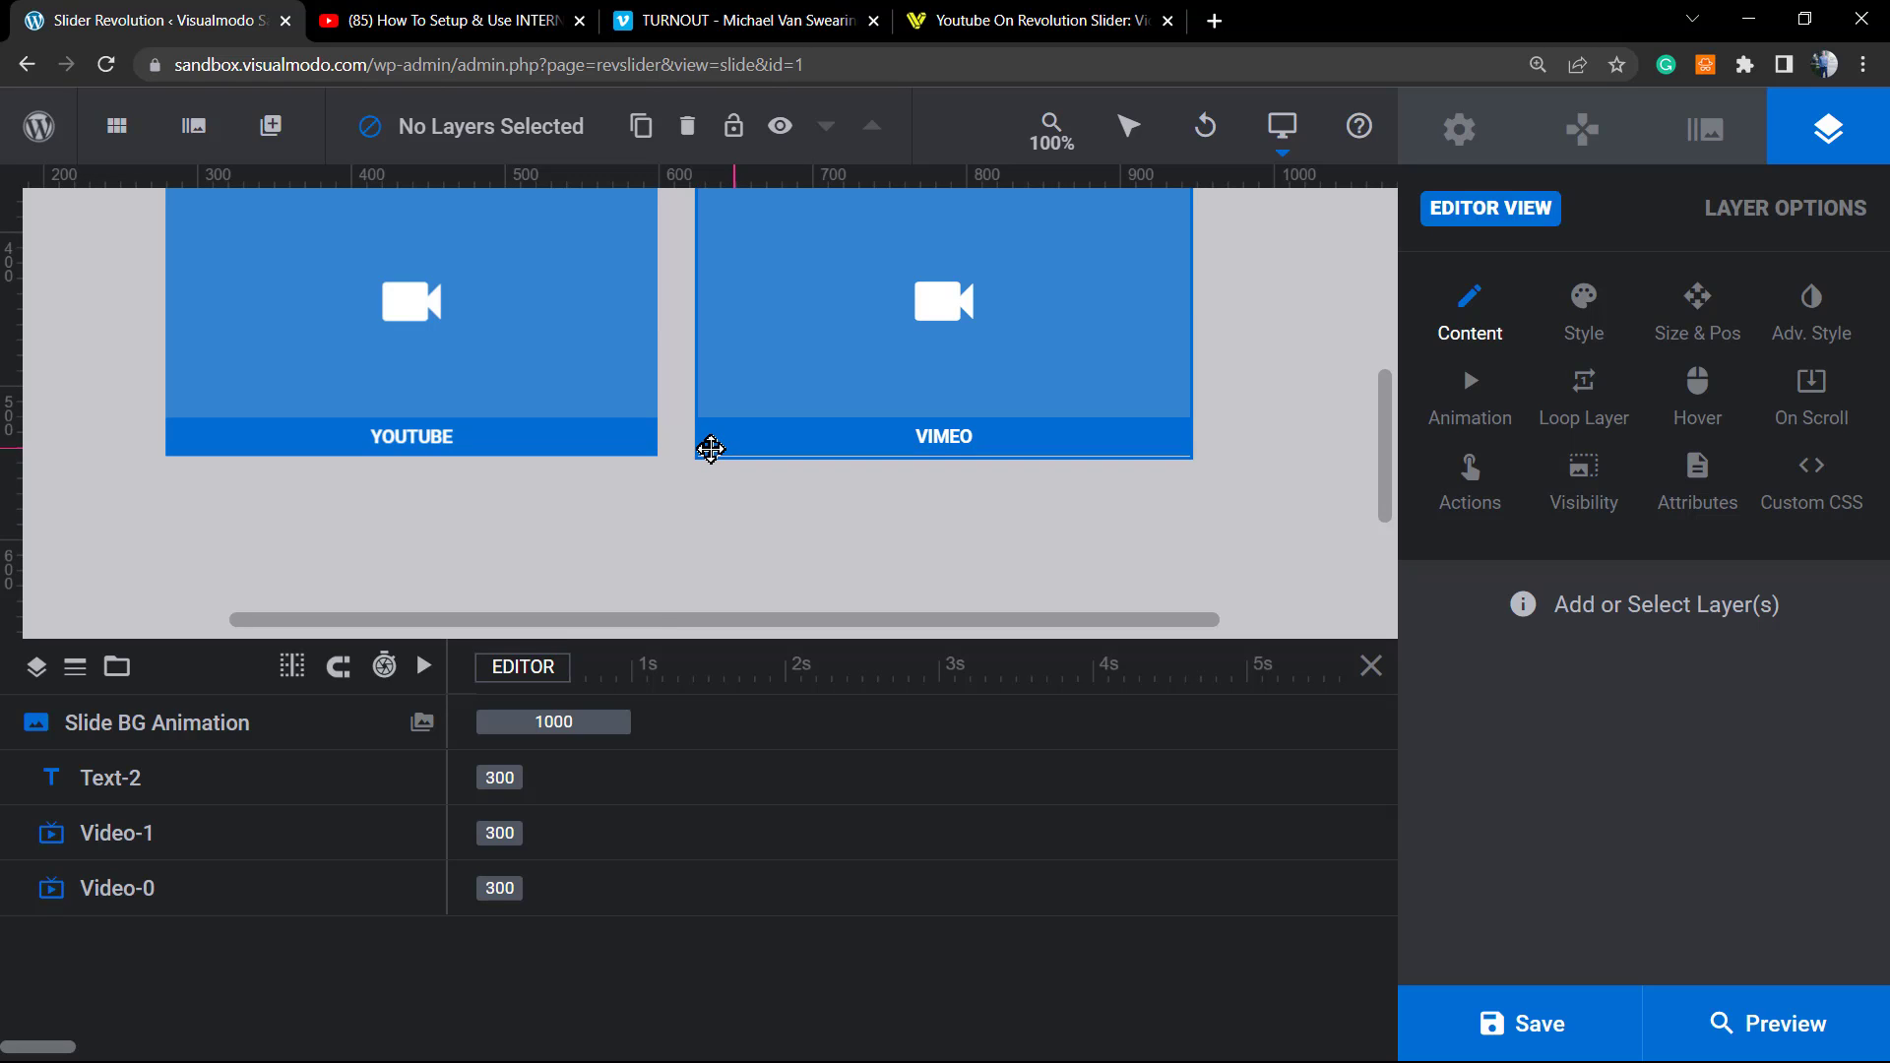
{"action": "left_click", "coordinate": [972, 16]}
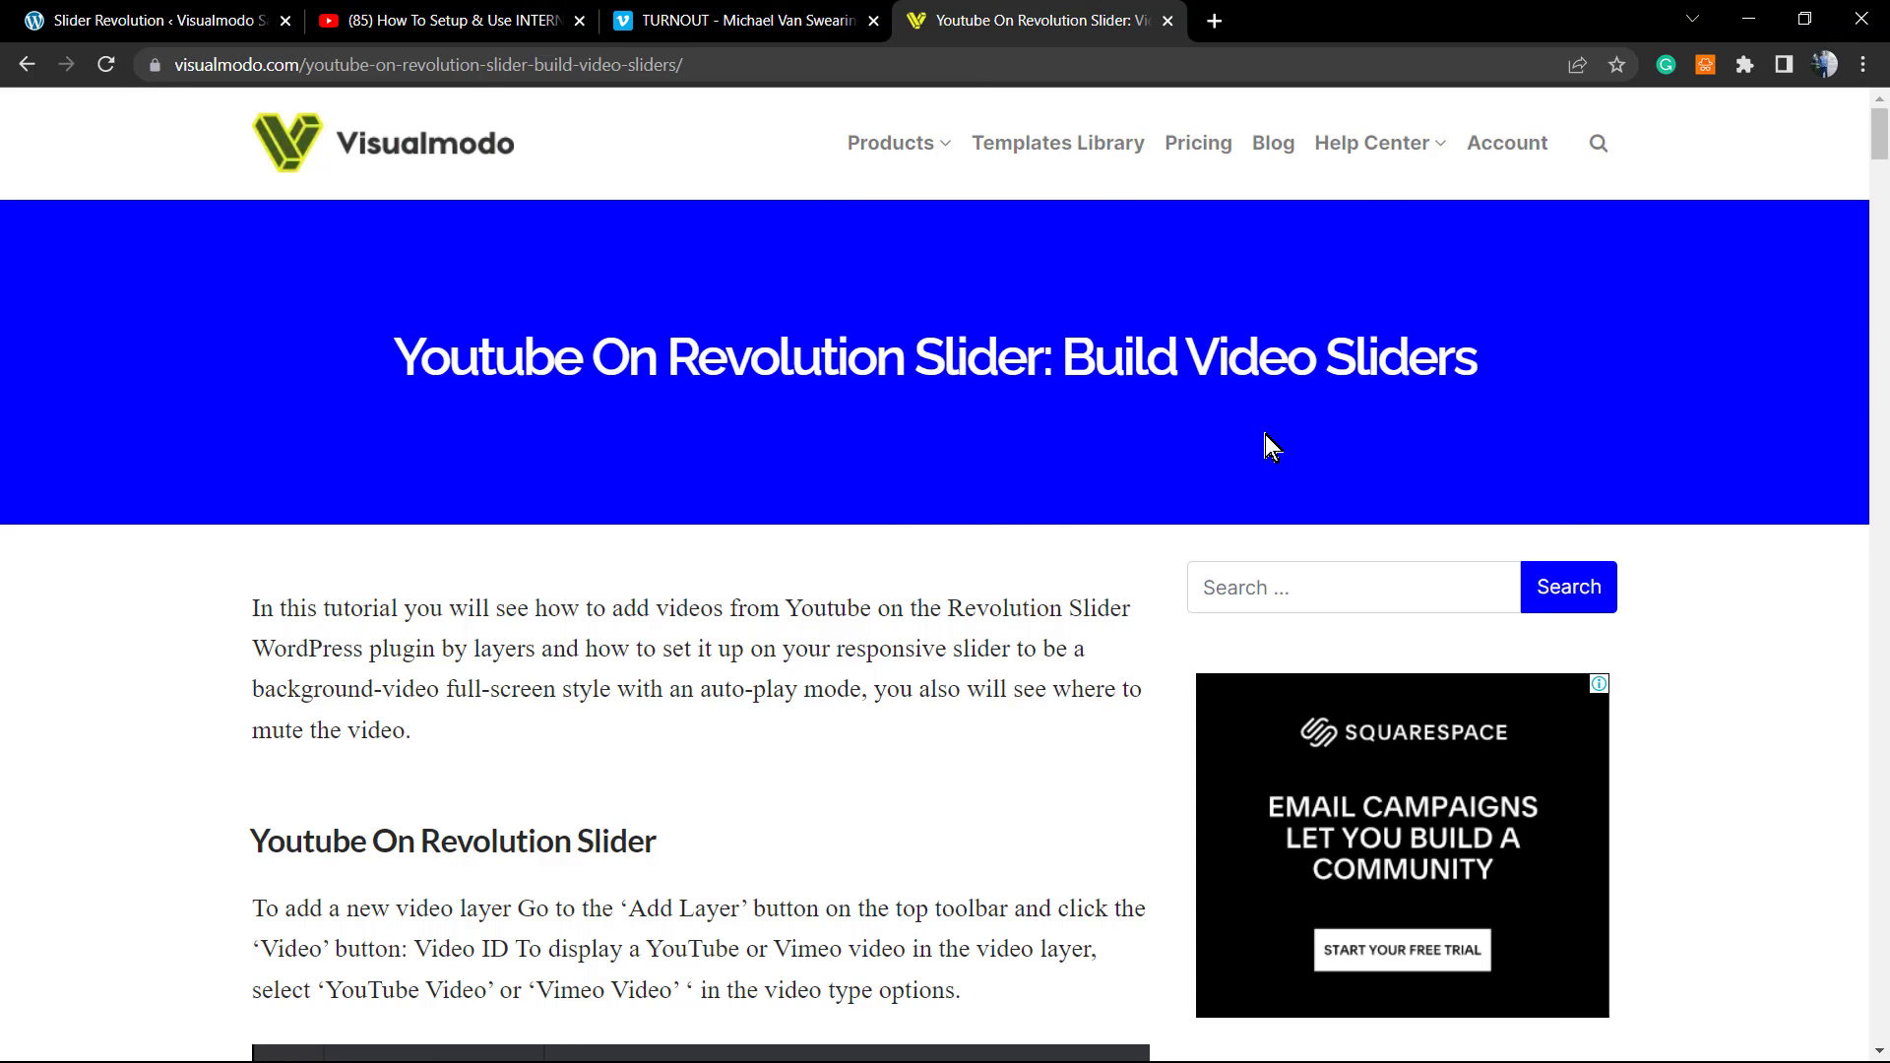
Open the Visualmodo blog and scroll through its posts
{"action": "left_click", "coordinate": [1273, 142]}
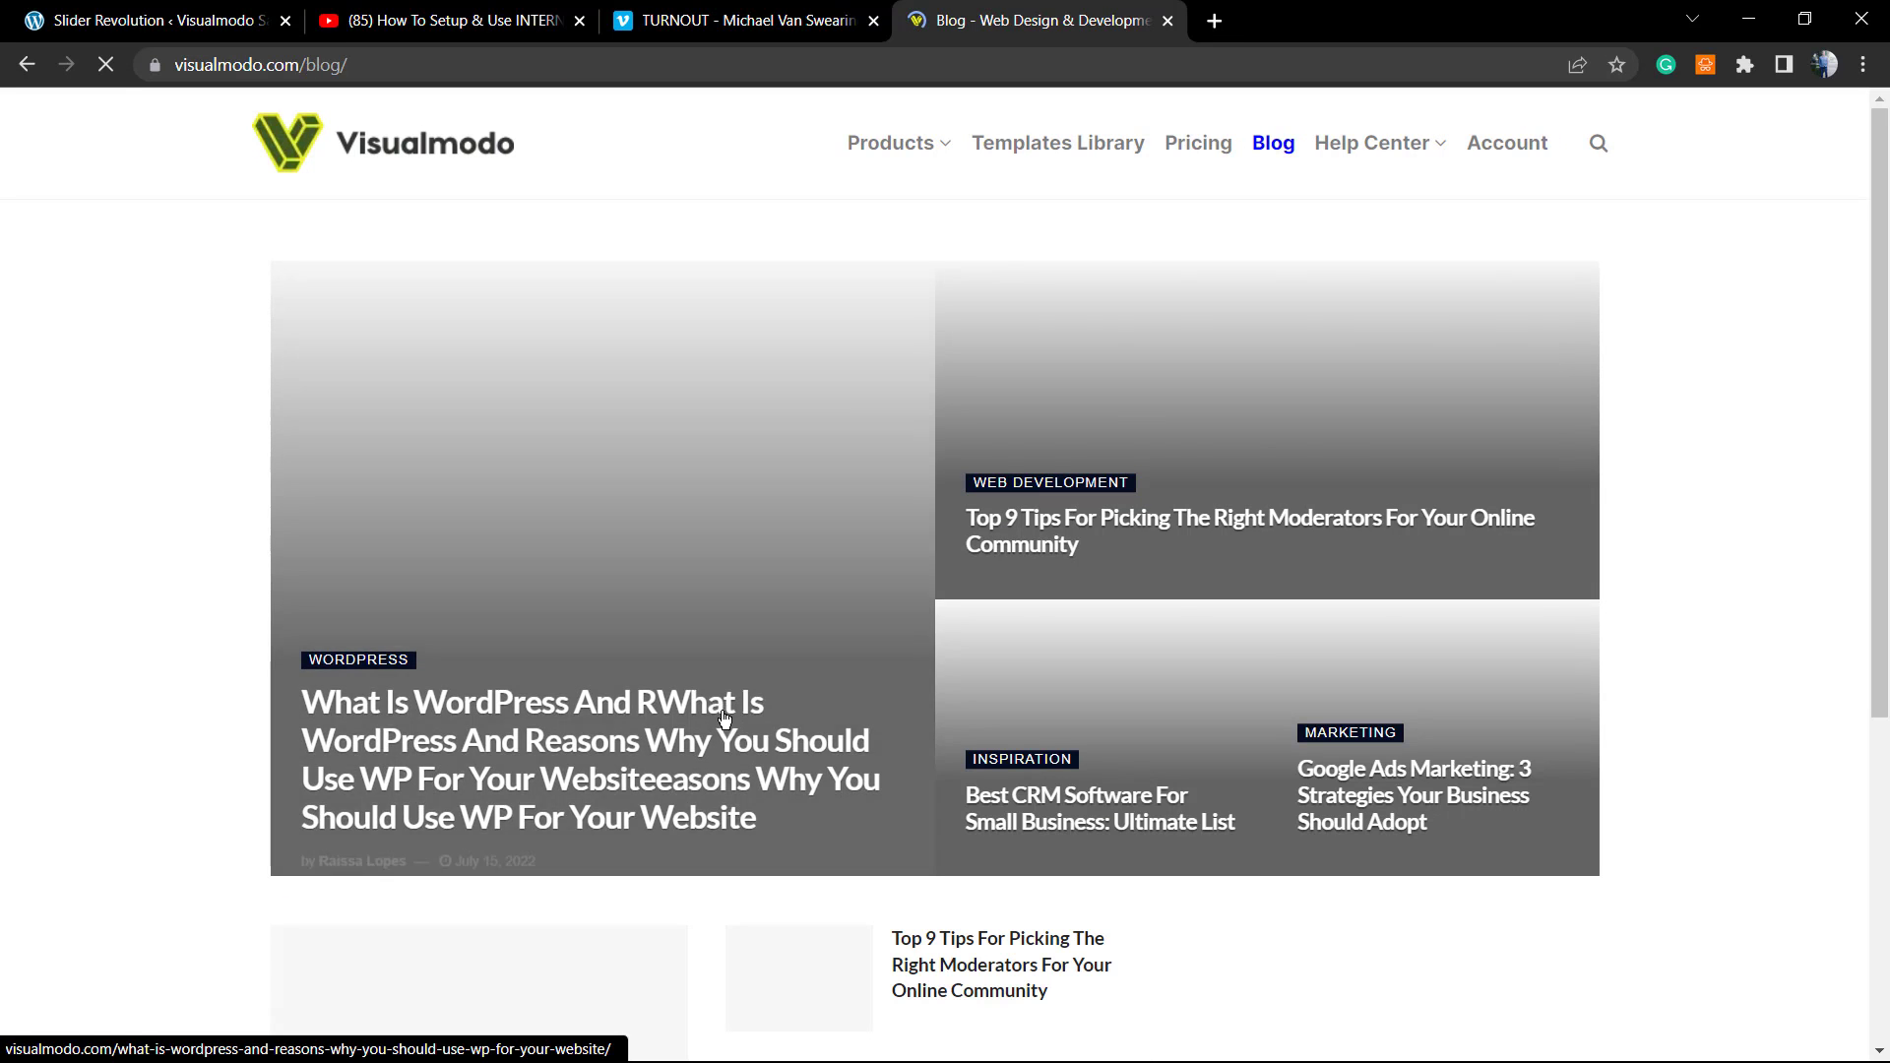
{"action": "scroll", "coordinate": [150, 878], "scroll_direction": "down", "scroll_amount": 10}
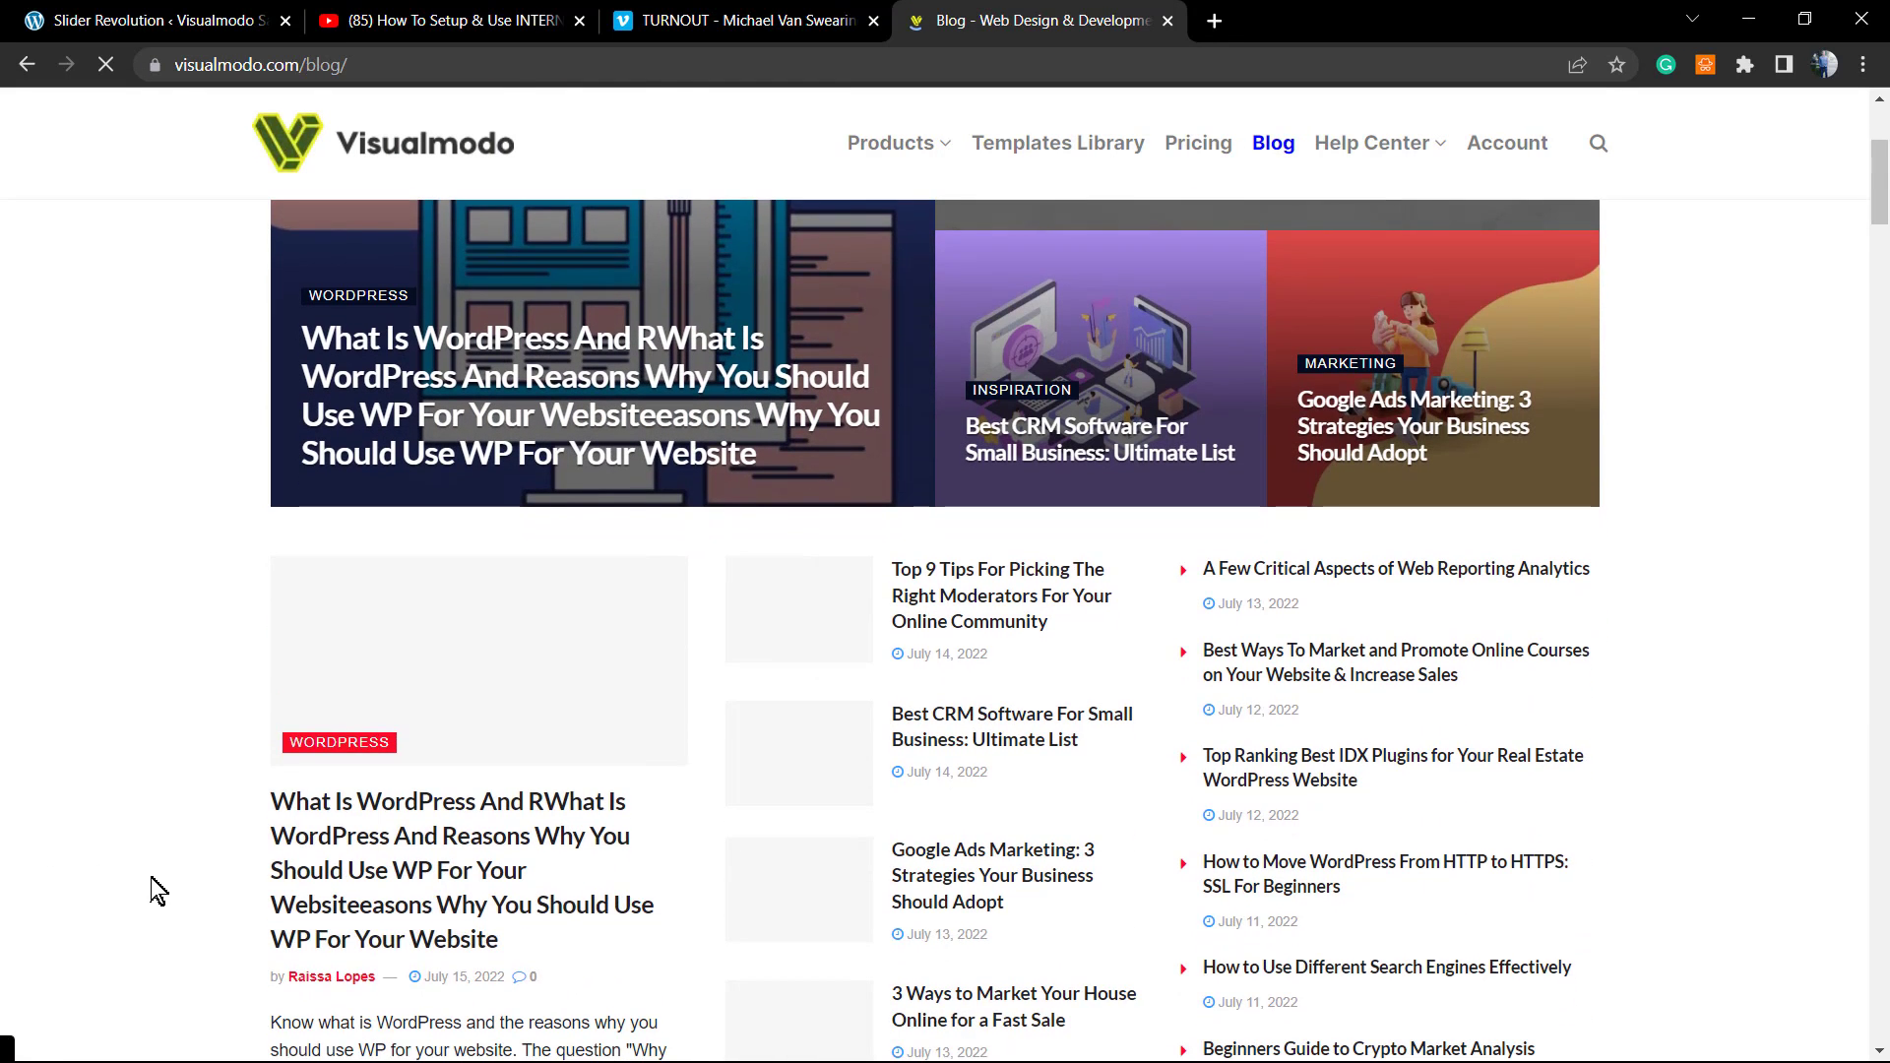
{"action": "scroll", "coordinate": [150, 876], "scroll_direction": "down", "scroll_amount": 3}
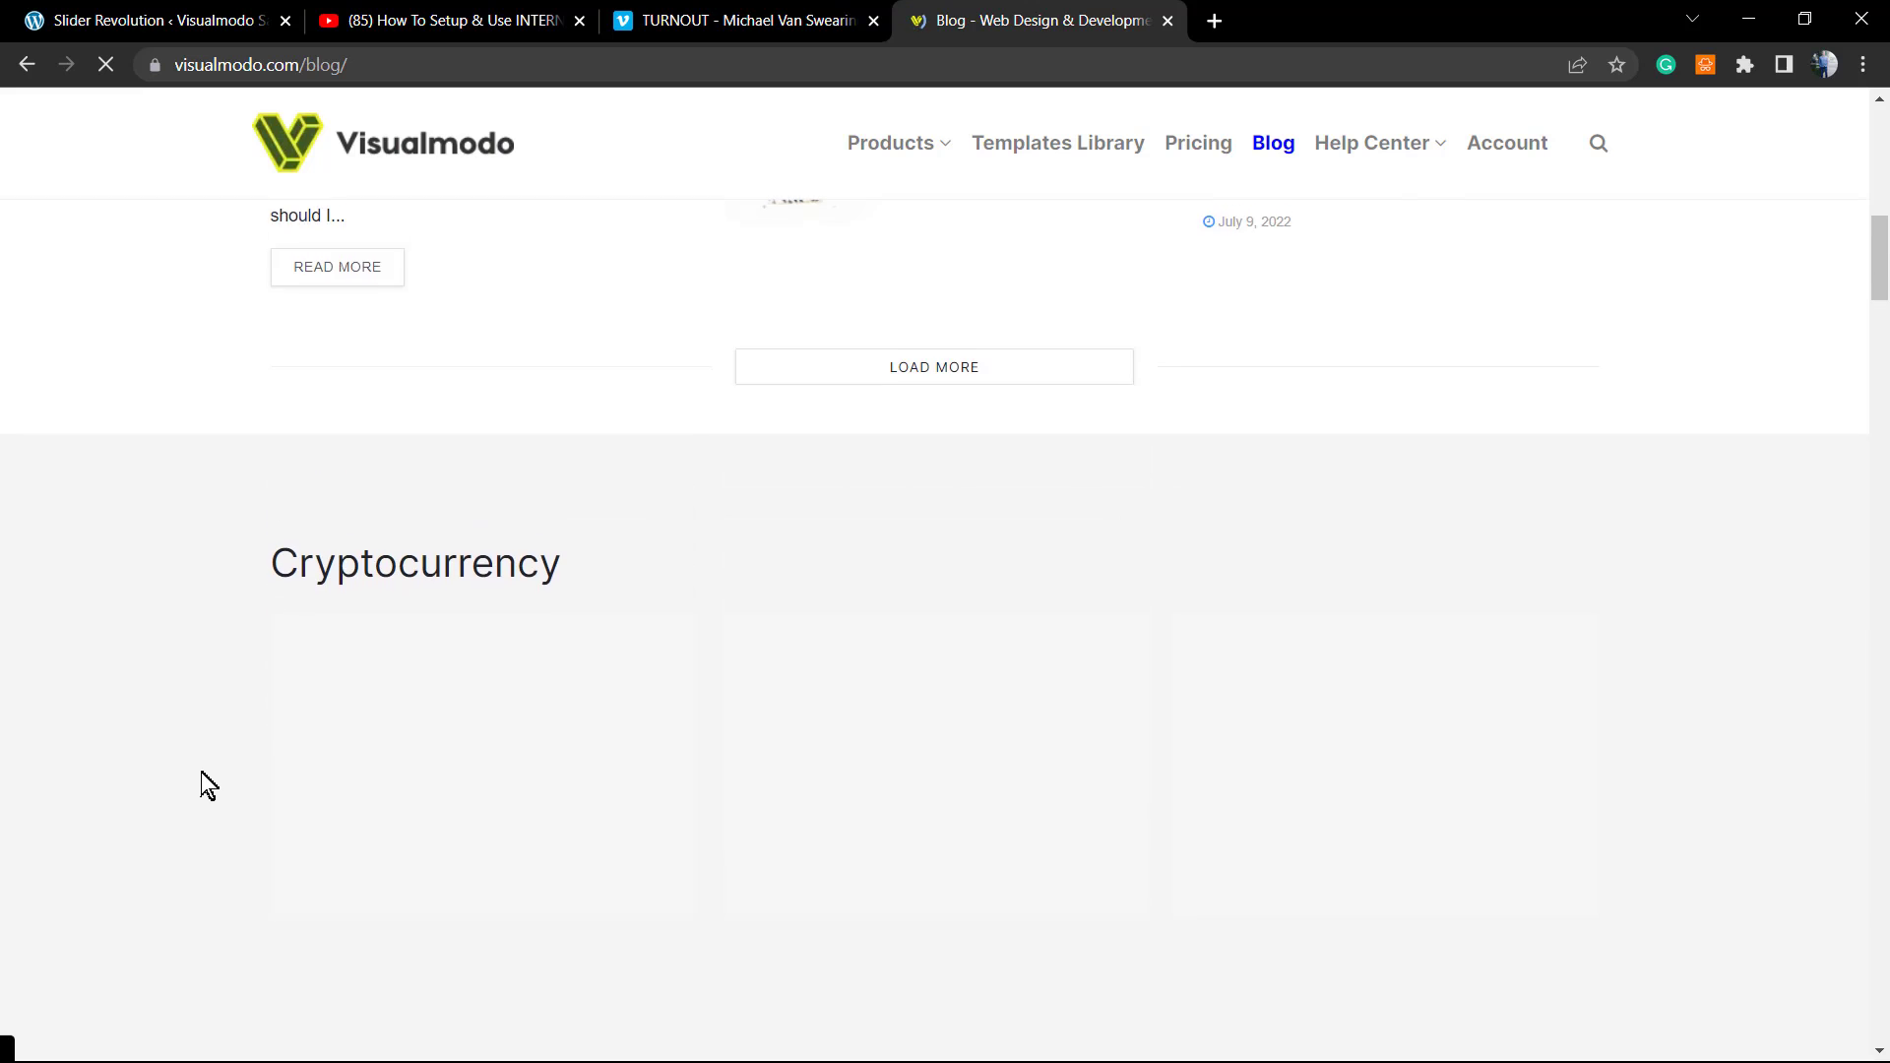
{"action": "scroll", "coordinate": [201, 772], "scroll_direction": "down", "scroll_amount": 2}
{"action": "scroll", "coordinate": [201, 772], "scroll_direction": "up", "scroll_amount": 15}
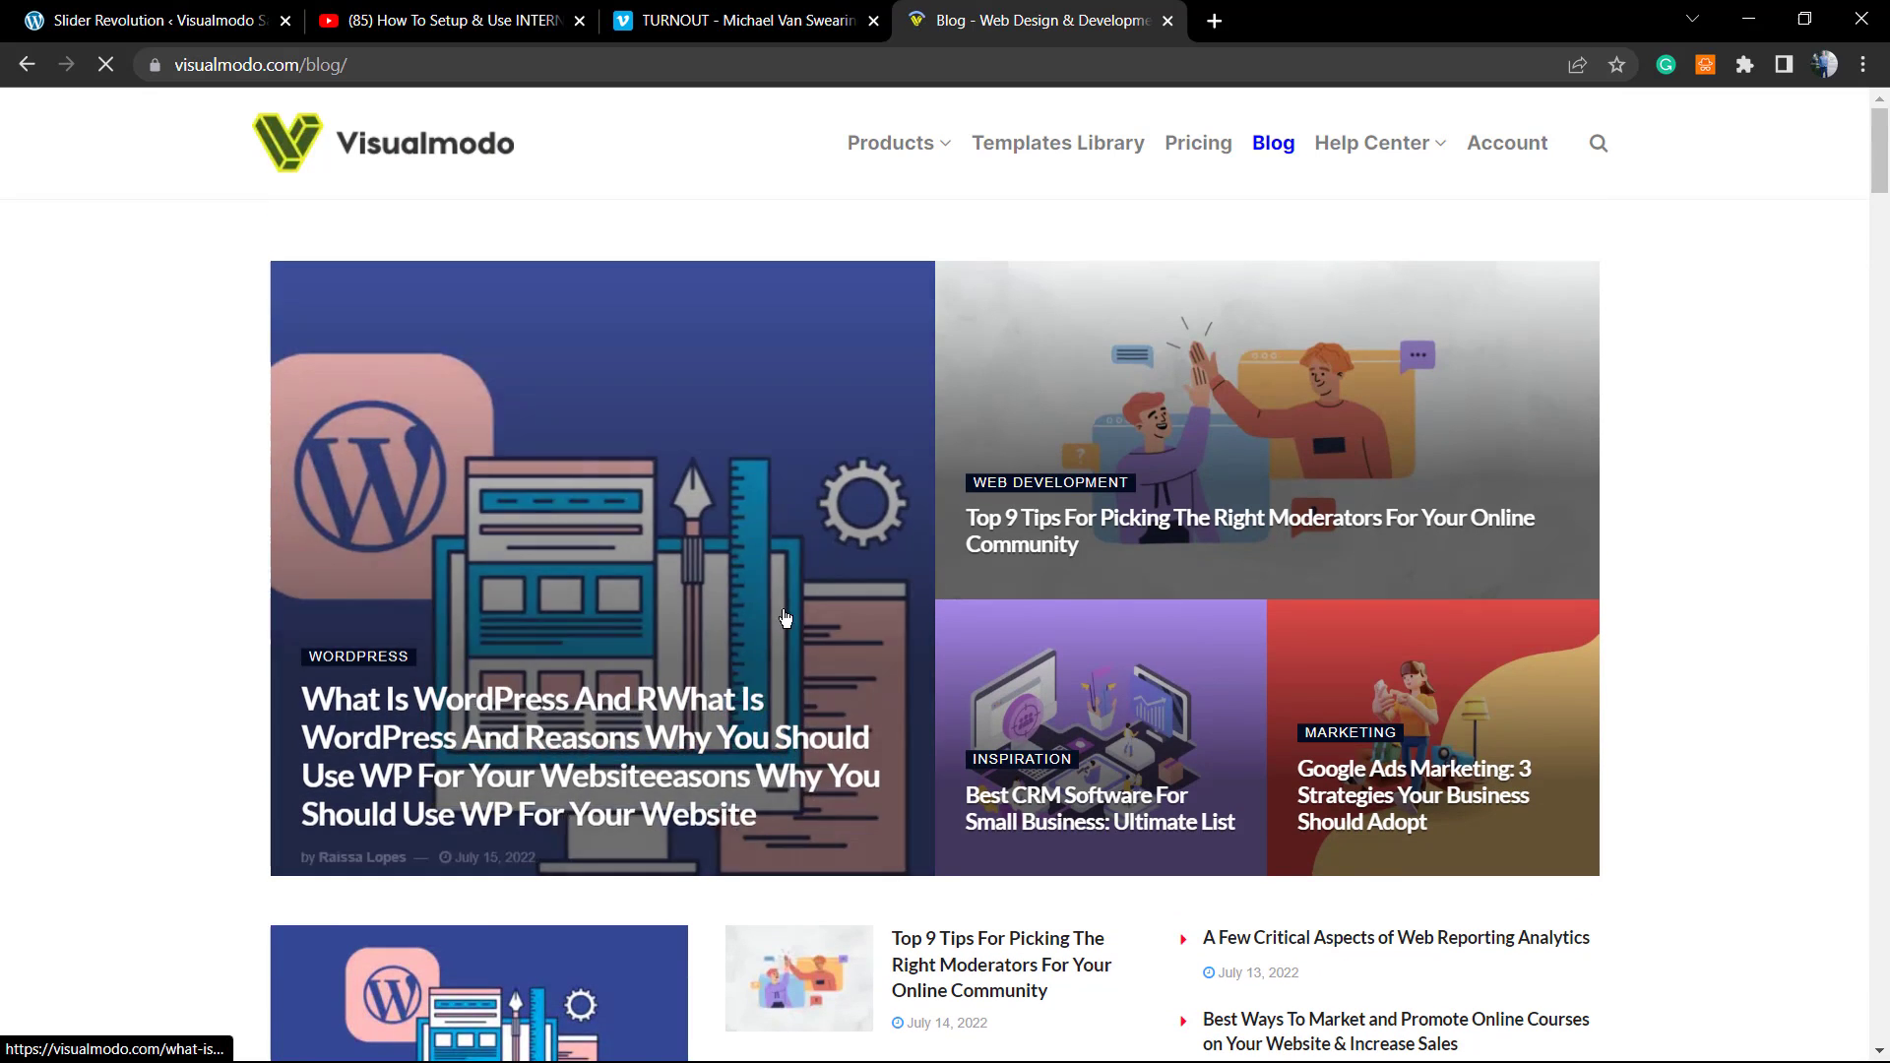
Go to the Anzu theme page under Products, then its Templates Library
{"action": "mouse_move", "coordinate": [908, 169]}
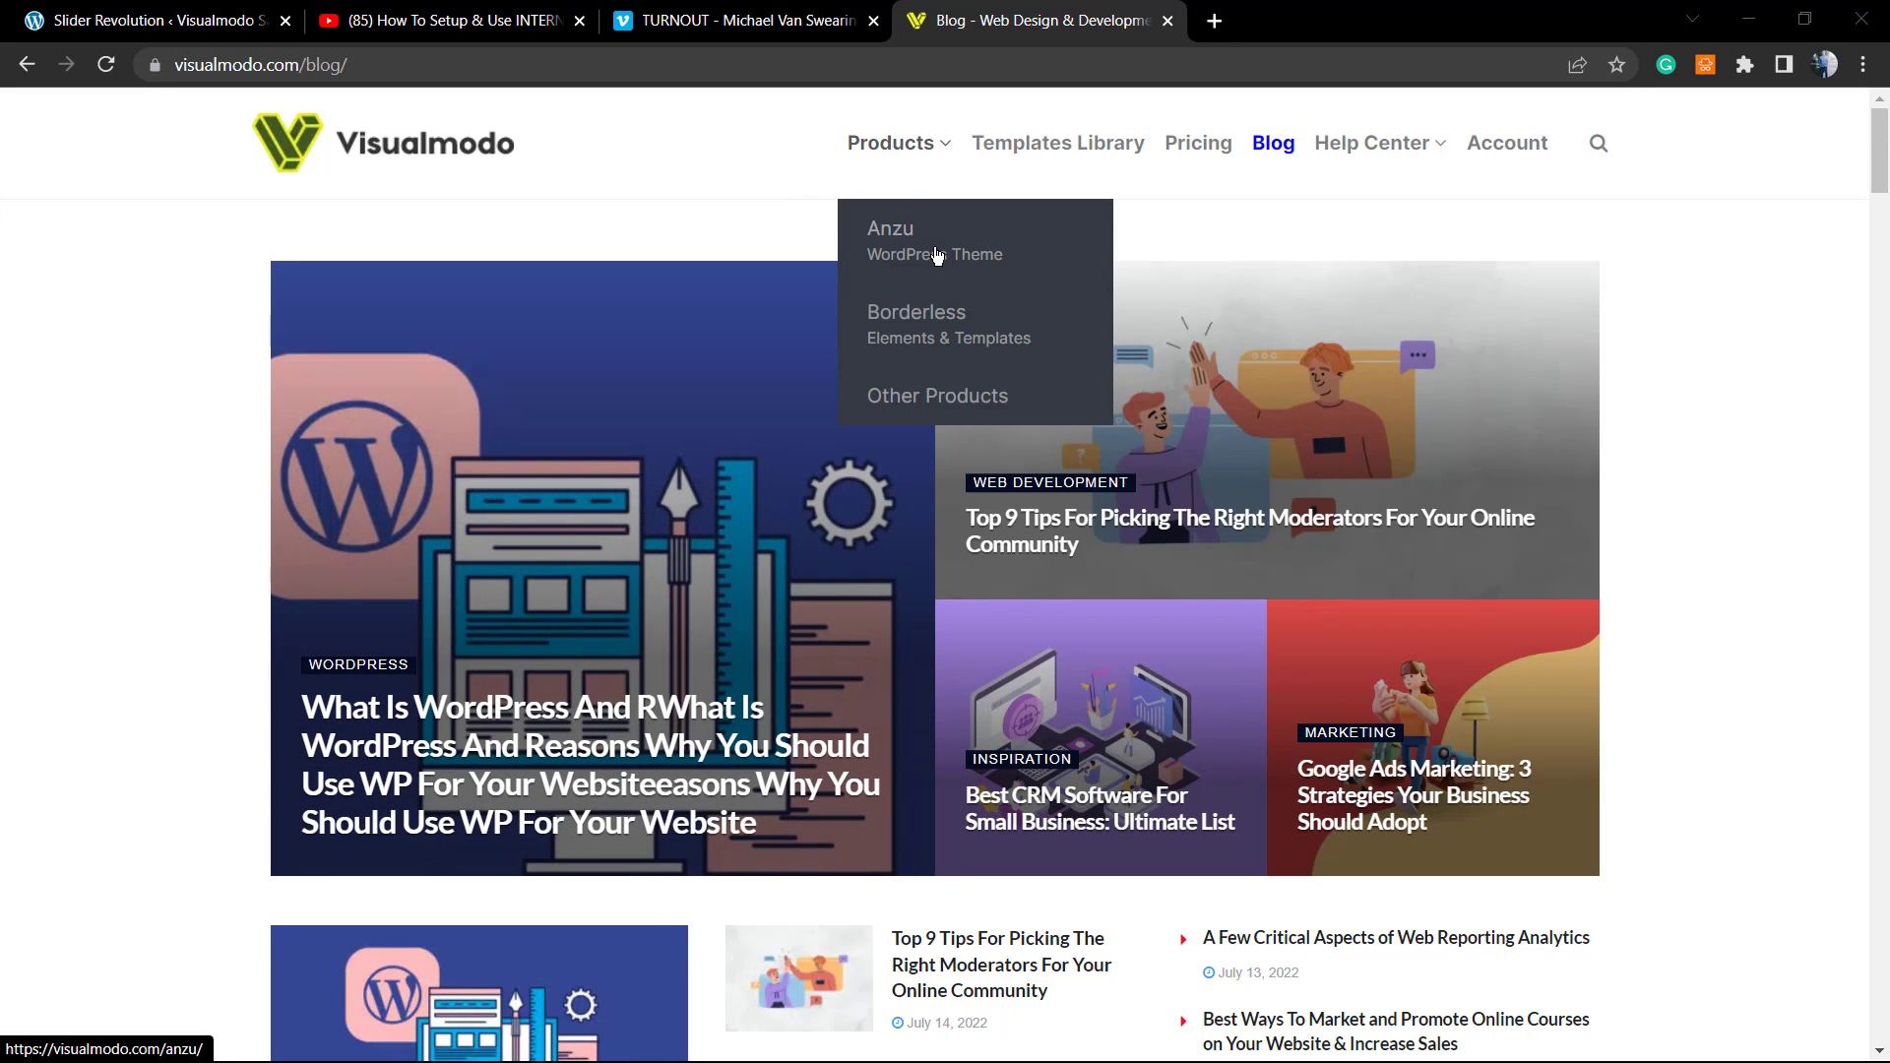
{"action": "left_click", "coordinate": [937, 256]}
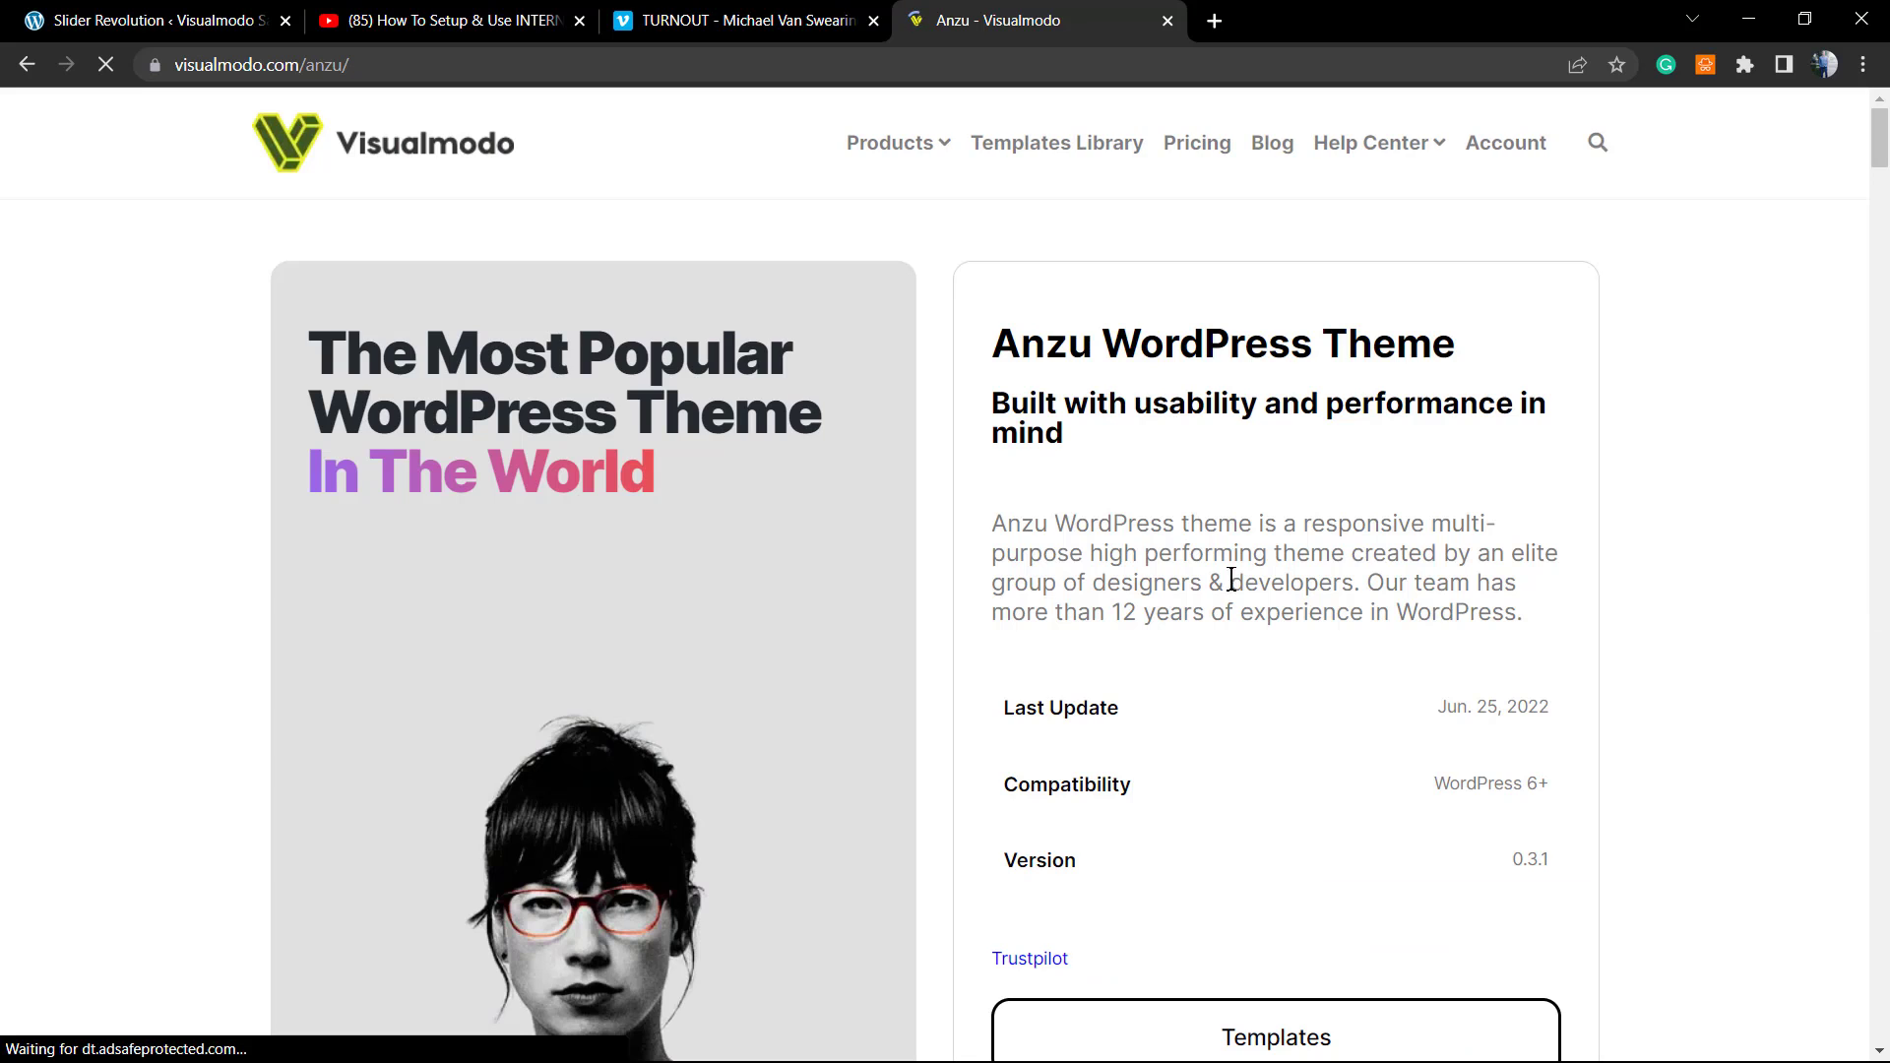
{"action": "left_click", "coordinate": [1087, 156]}
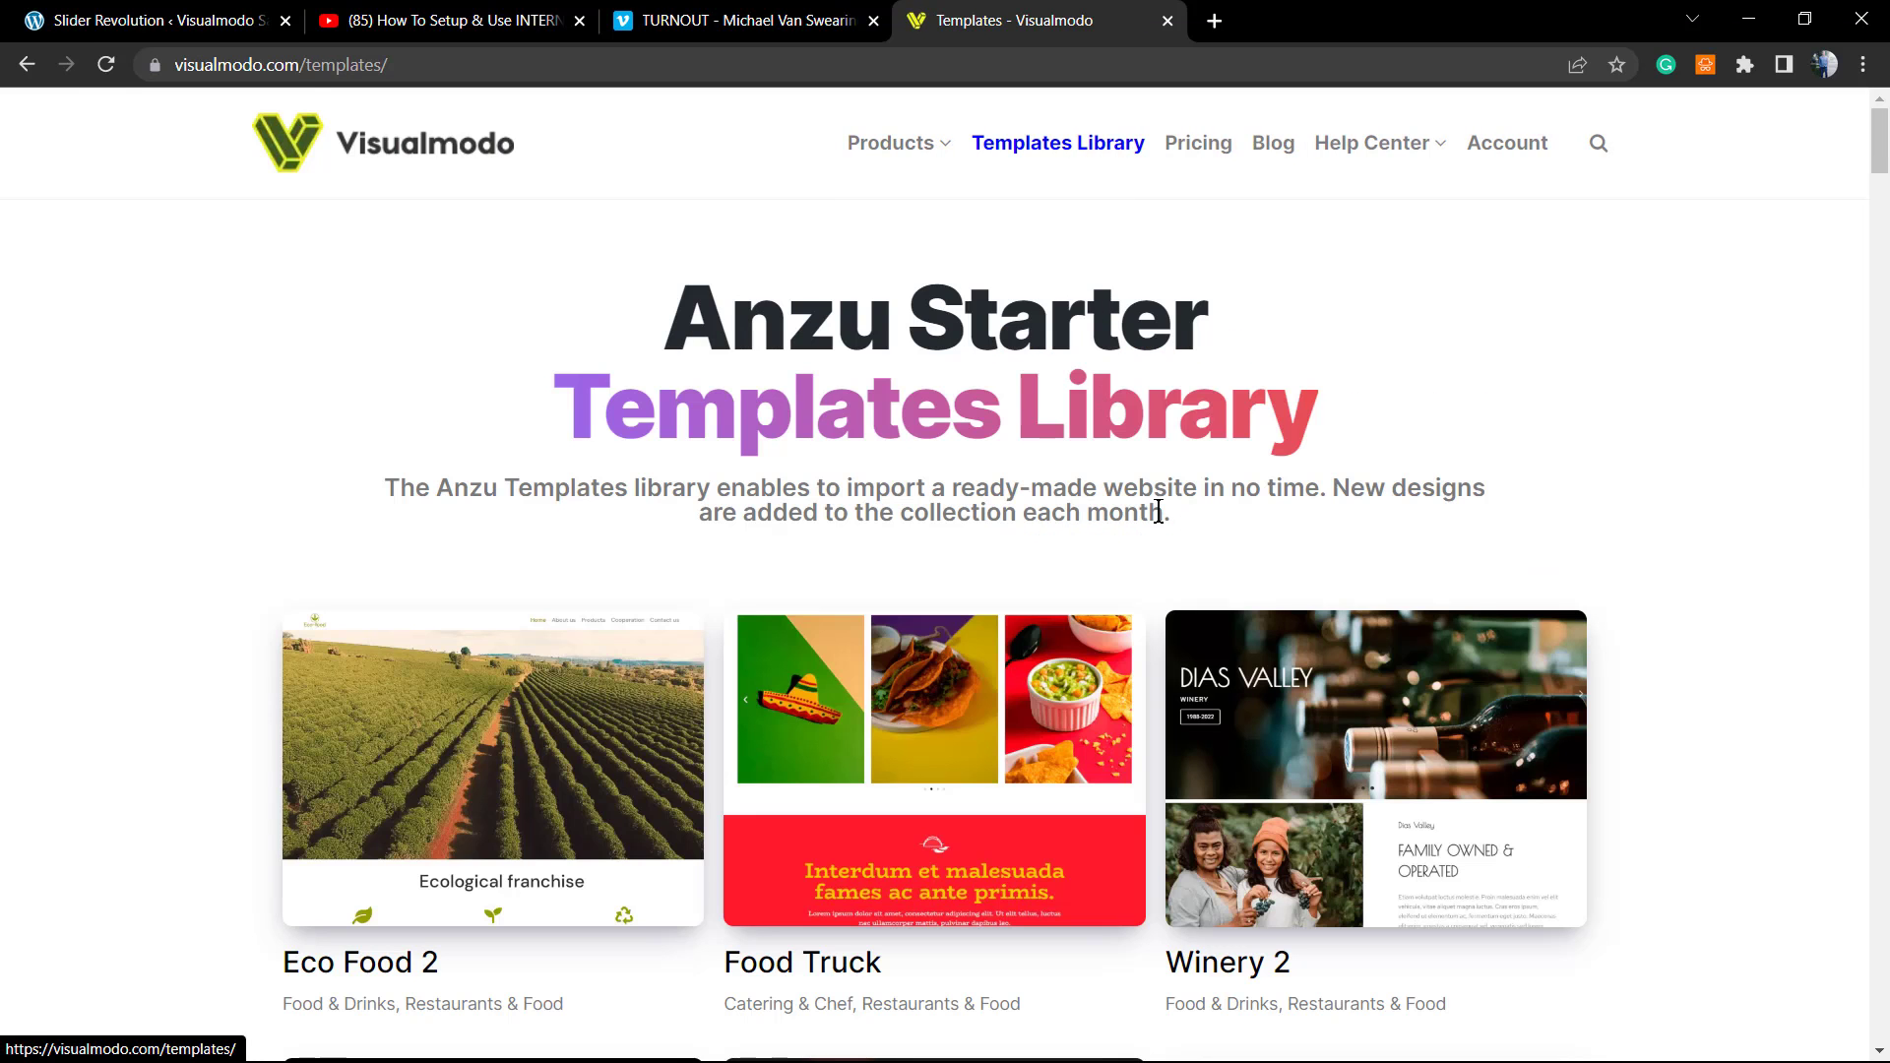
Scroll the Templates Library past Tea House and Yoga Studio down to Carpenter, Oculist and Shoes
{"action": "scroll", "coordinate": [1209, 539], "scroll_direction": "down", "scroll_amount": 8}
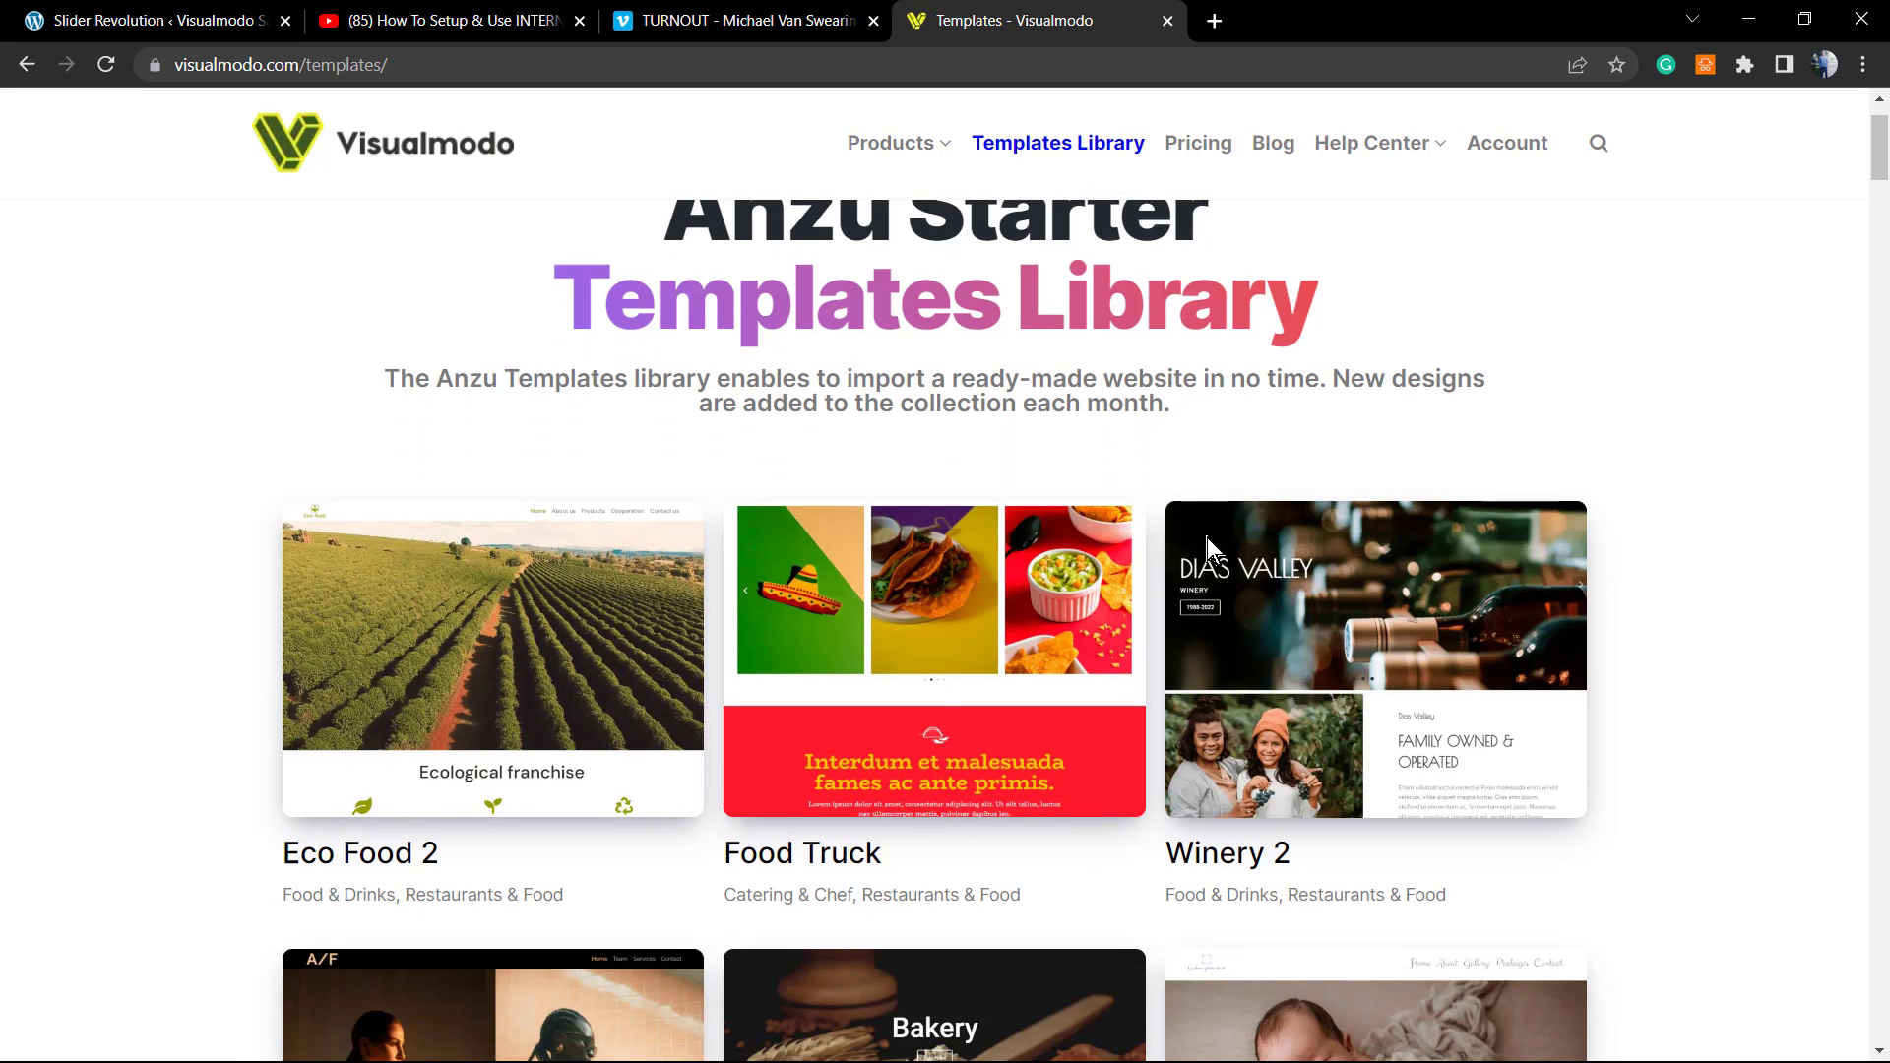
{"action": "scroll", "coordinate": [1209, 545], "scroll_direction": "down", "scroll_amount": 7}
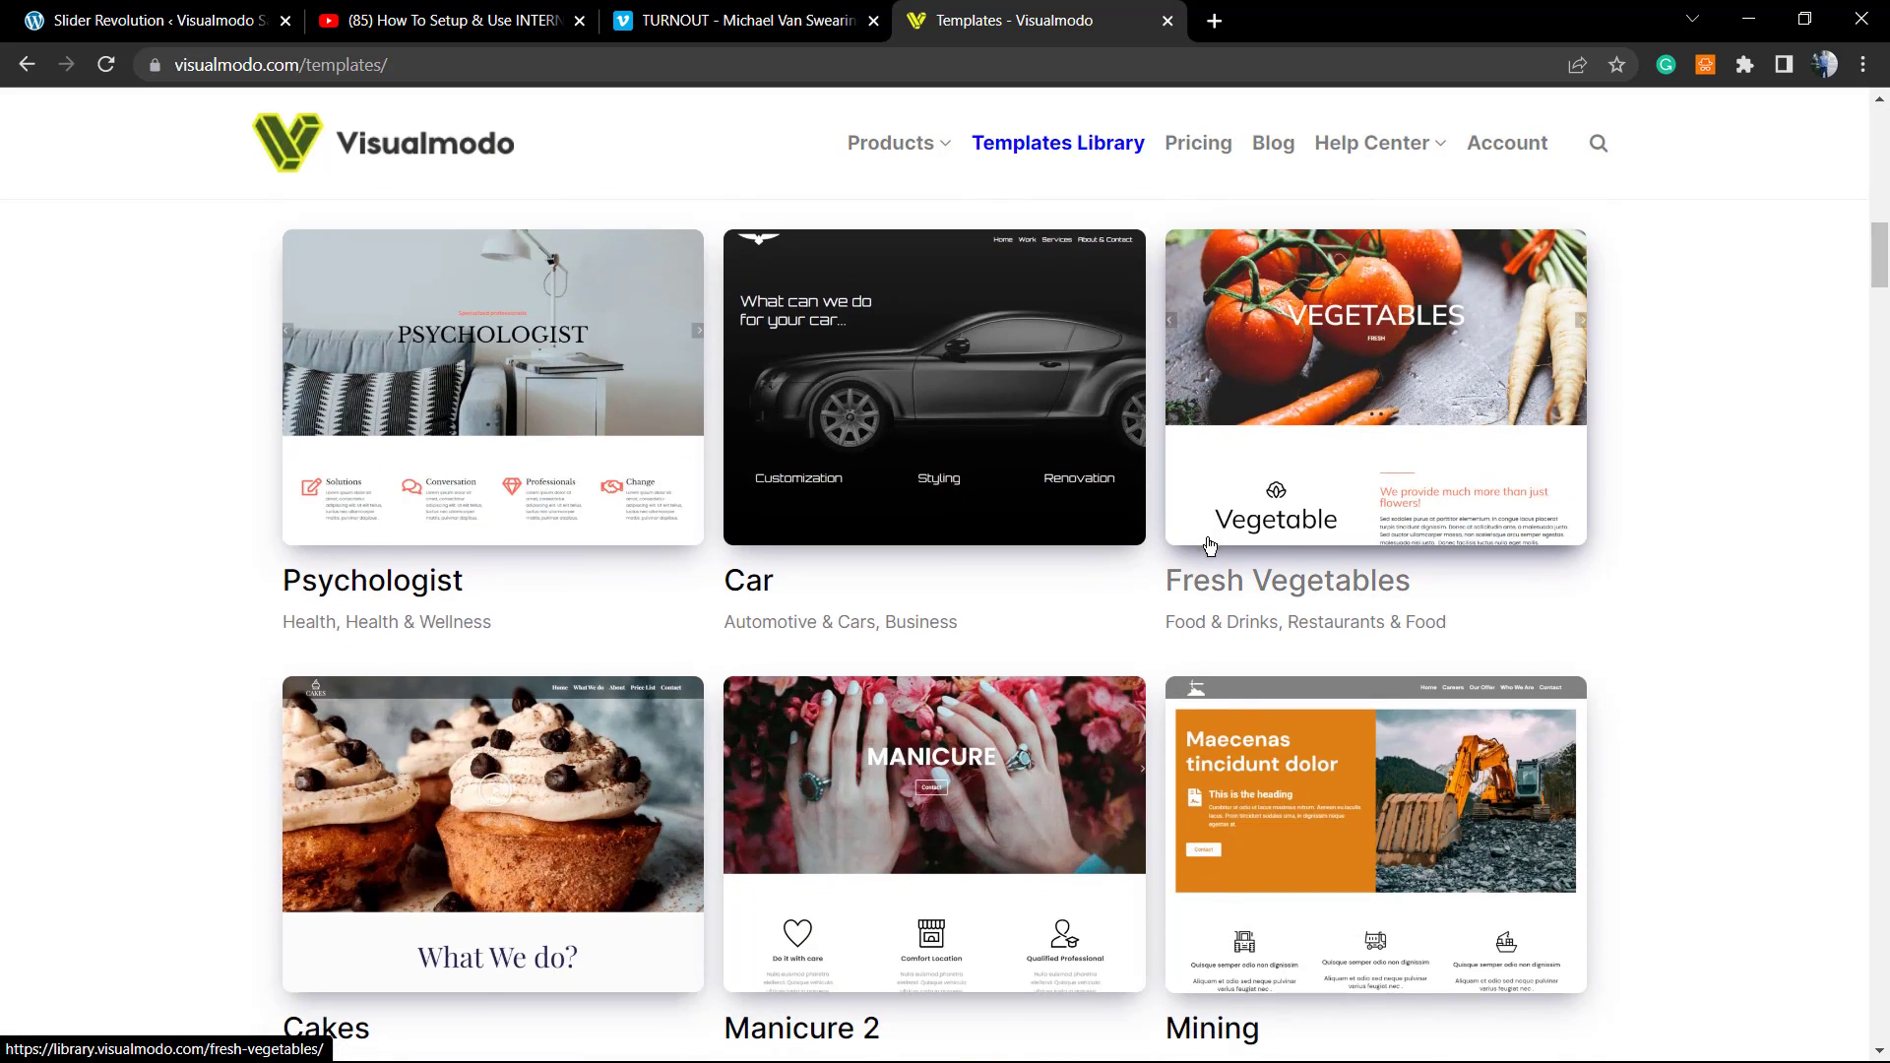
{"action": "scroll", "coordinate": [1208, 545], "scroll_direction": "down", "scroll_amount": 7}
{"action": "scroll", "coordinate": [1209, 544], "scroll_direction": "down", "scroll_amount": 8}
{"action": "scroll", "coordinate": [1209, 545], "scroll_direction": "down", "scroll_amount": 5}
{"action": "scroll", "coordinate": [1206, 545], "scroll_direction": "down", "scroll_amount": 10}
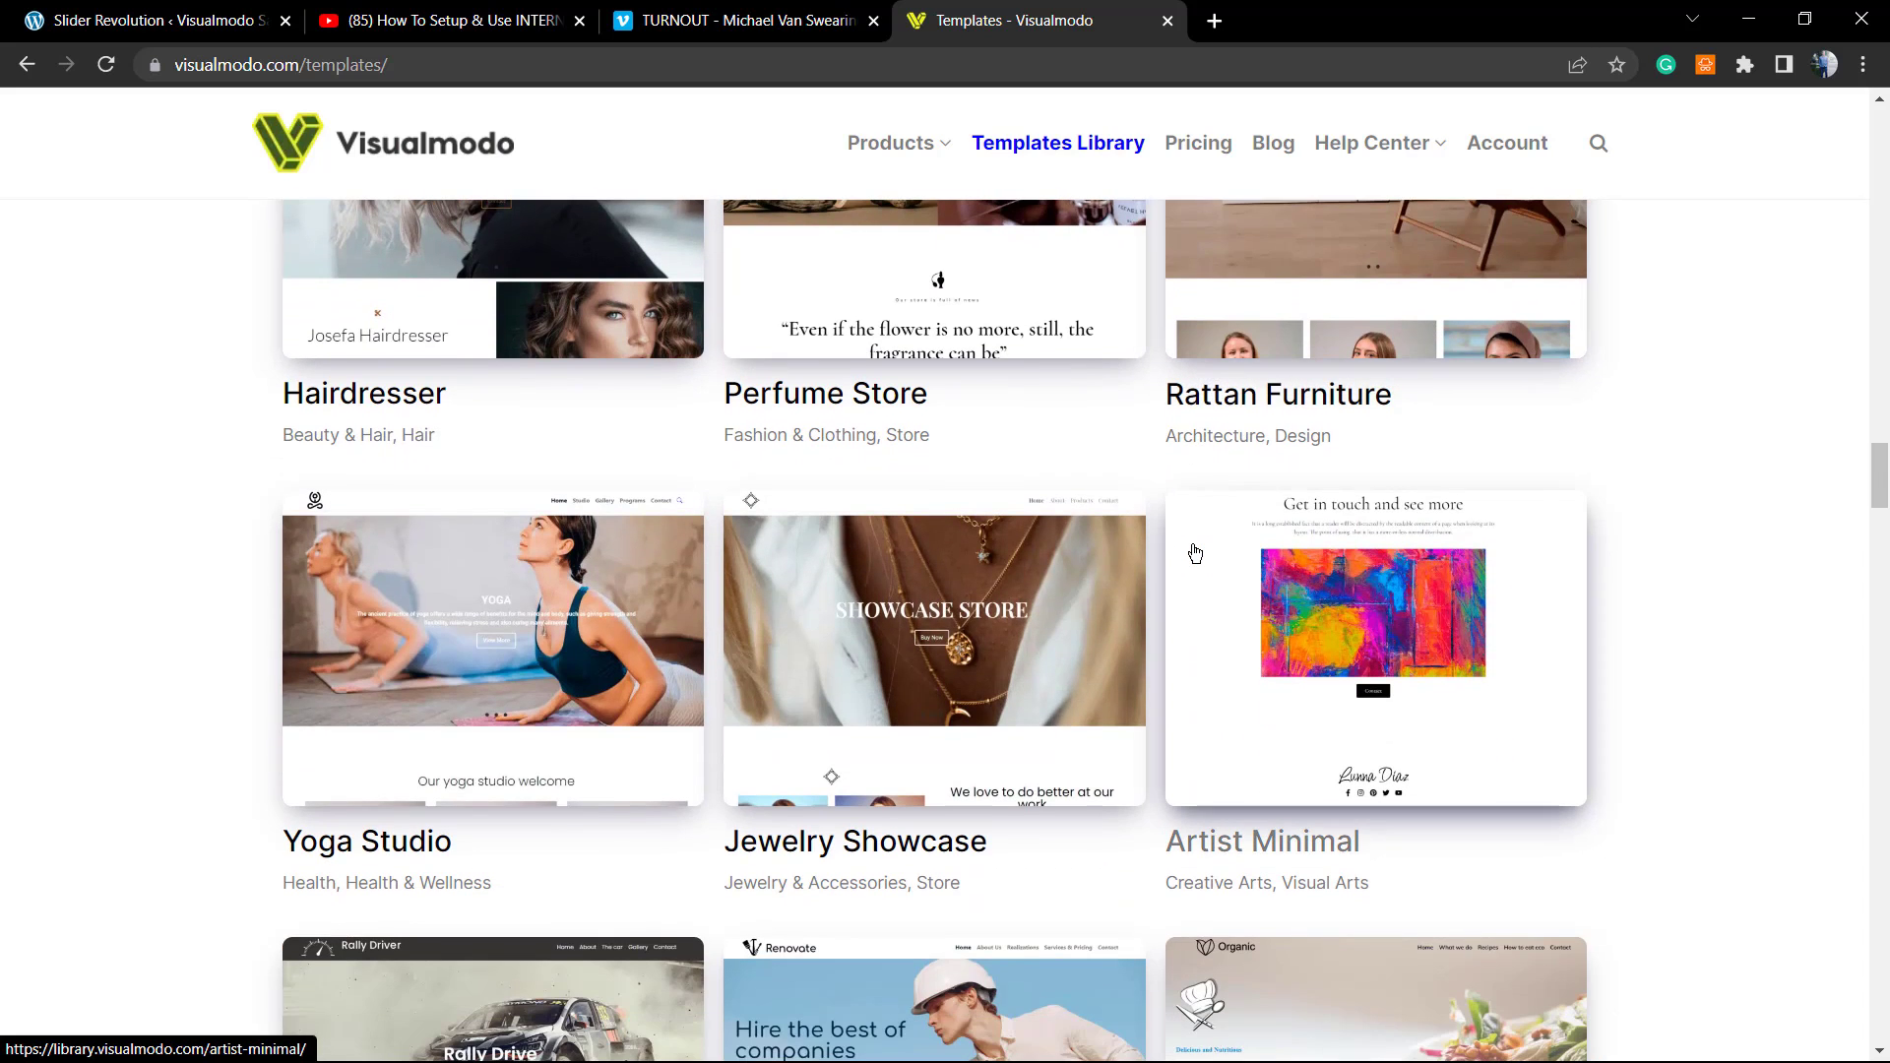
{"action": "scroll", "coordinate": [1195, 553], "scroll_direction": "down", "scroll_amount": 5}
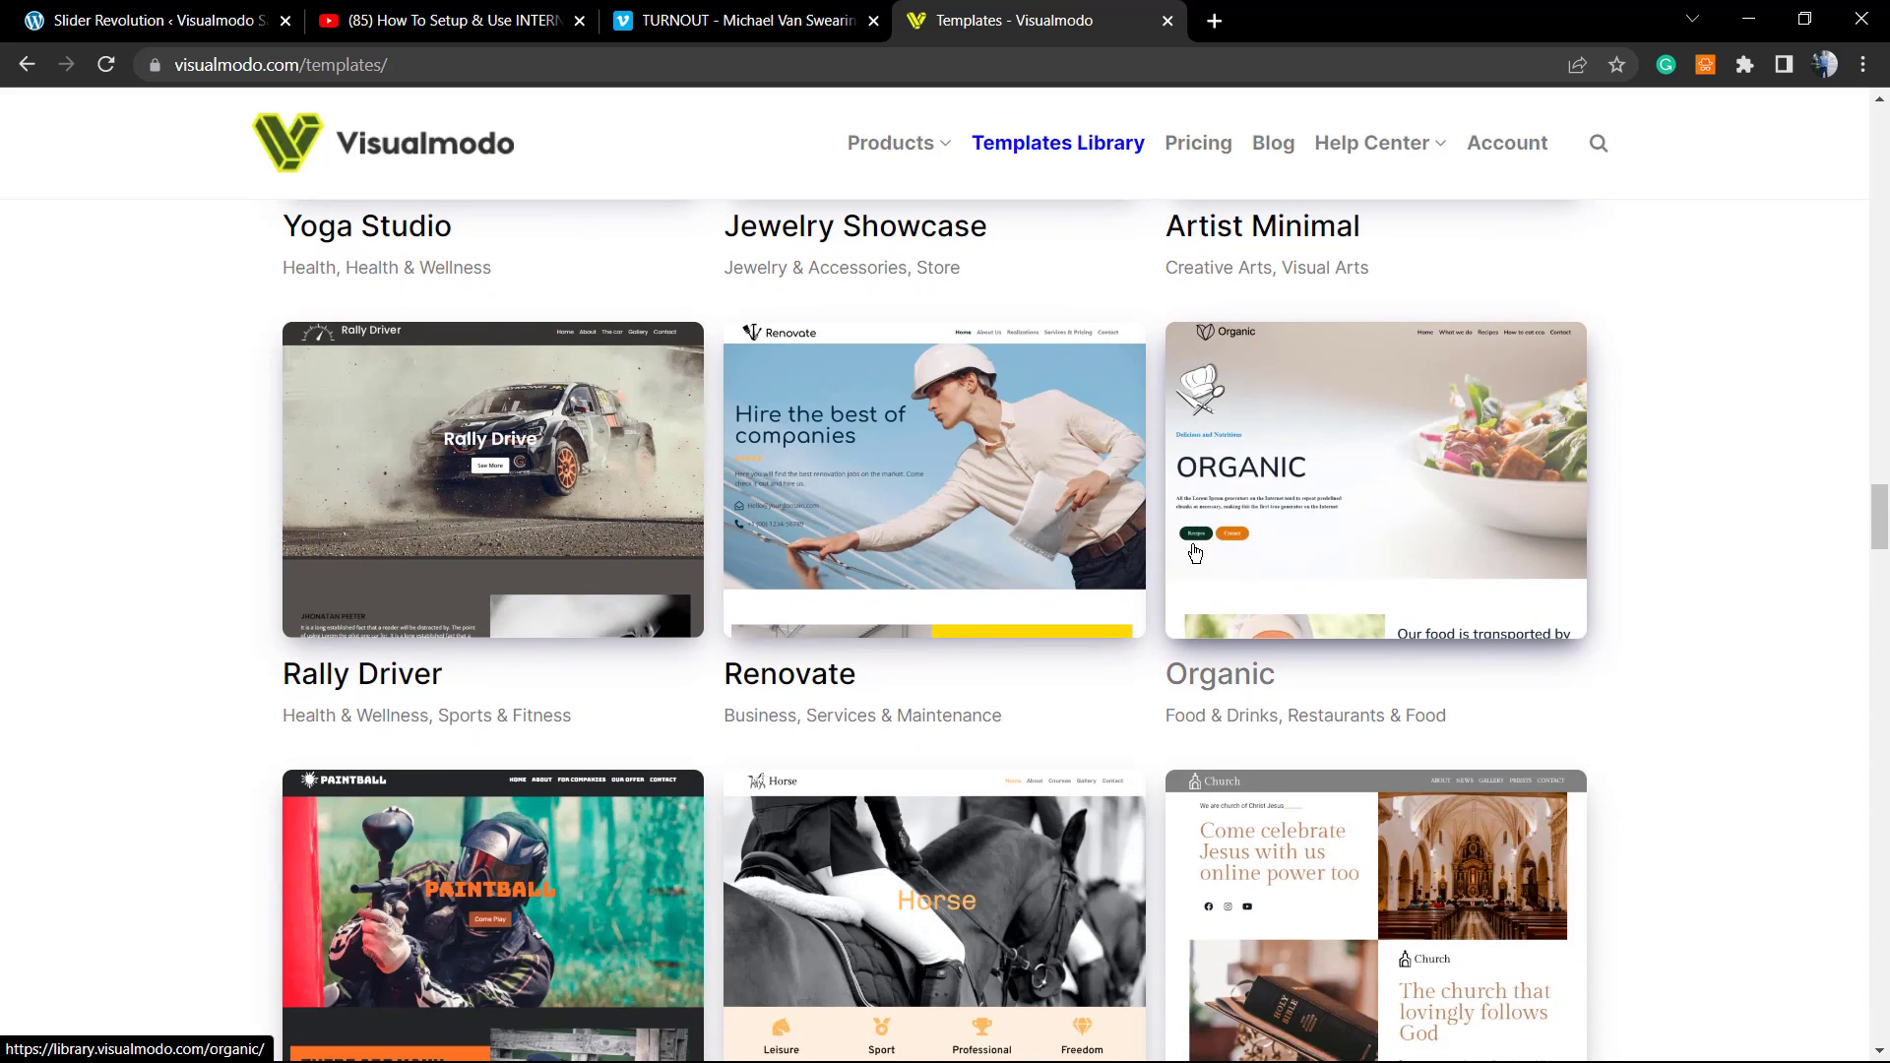
{"action": "scroll", "coordinate": [1196, 553], "scroll_direction": "down", "scroll_amount": 5}
{"action": "scroll", "coordinate": [1195, 553], "scroll_direction": "down", "scroll_amount": 5}
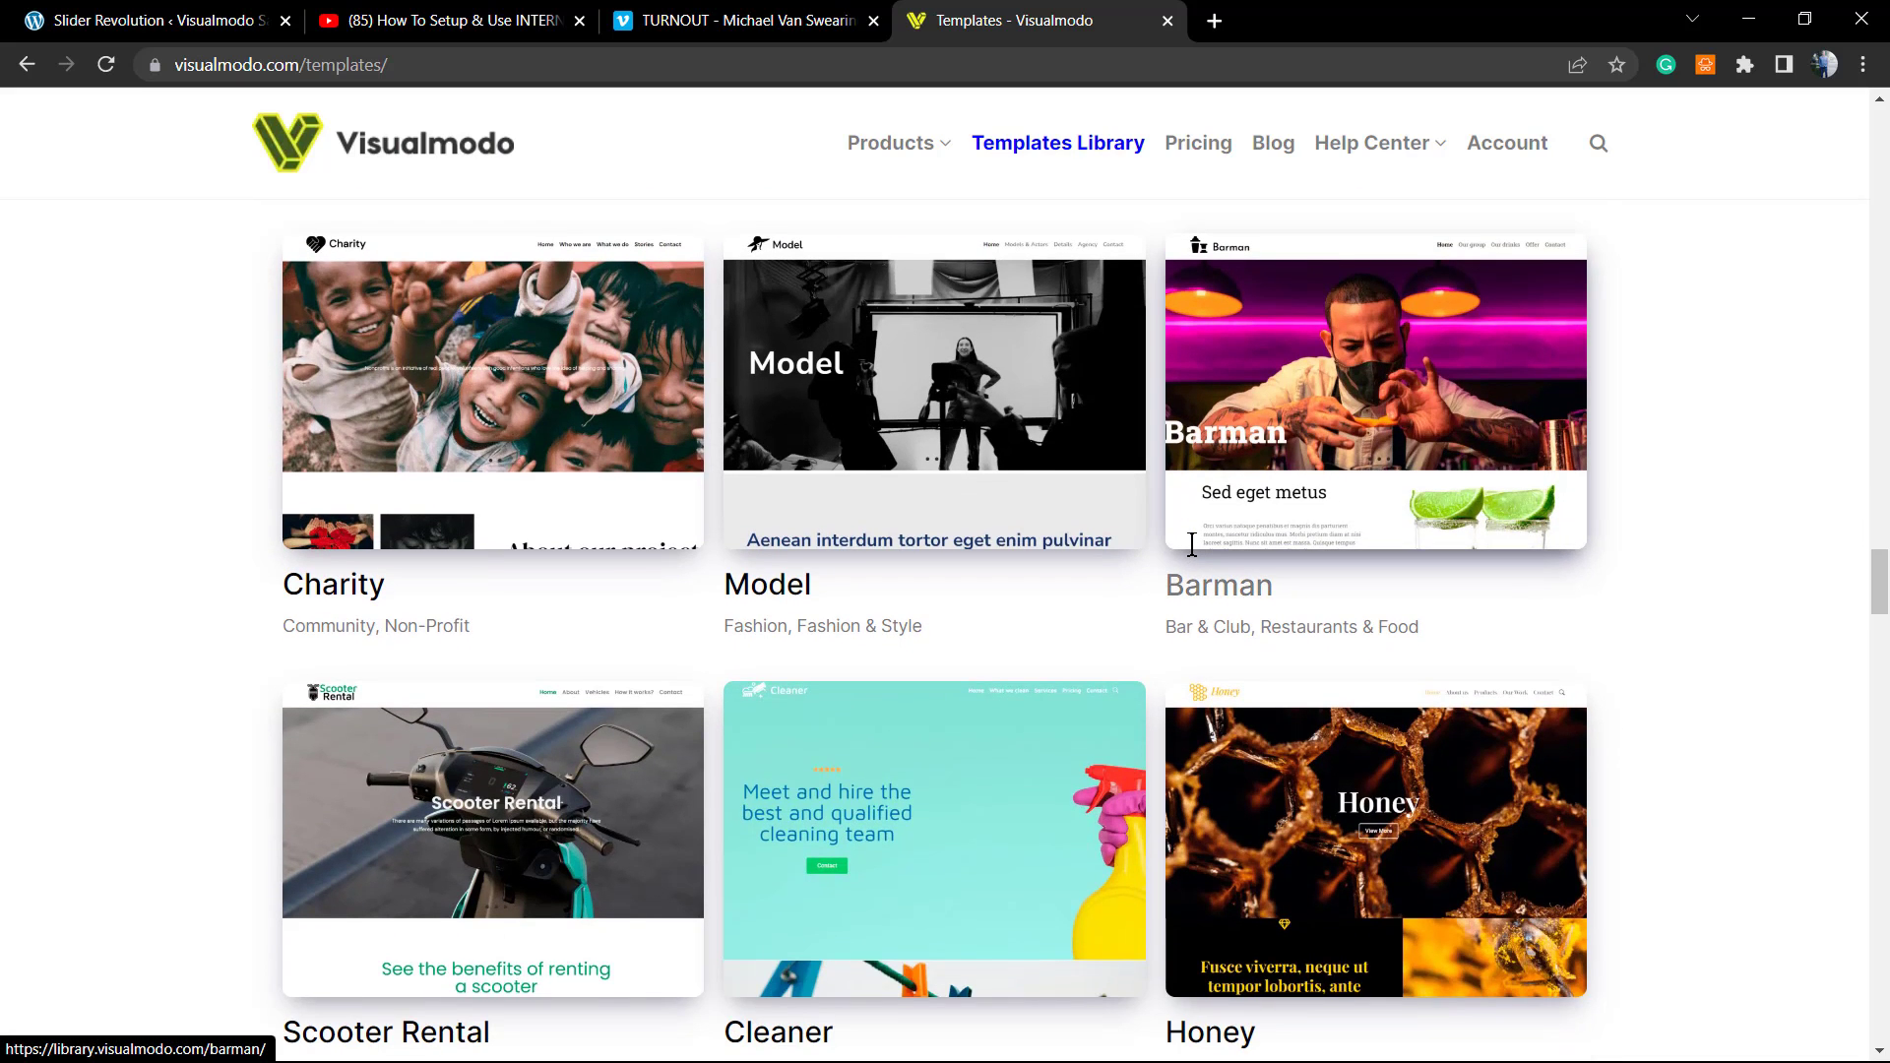
{"action": "scroll", "coordinate": [1193, 544], "scroll_direction": "down", "scroll_amount": 5}
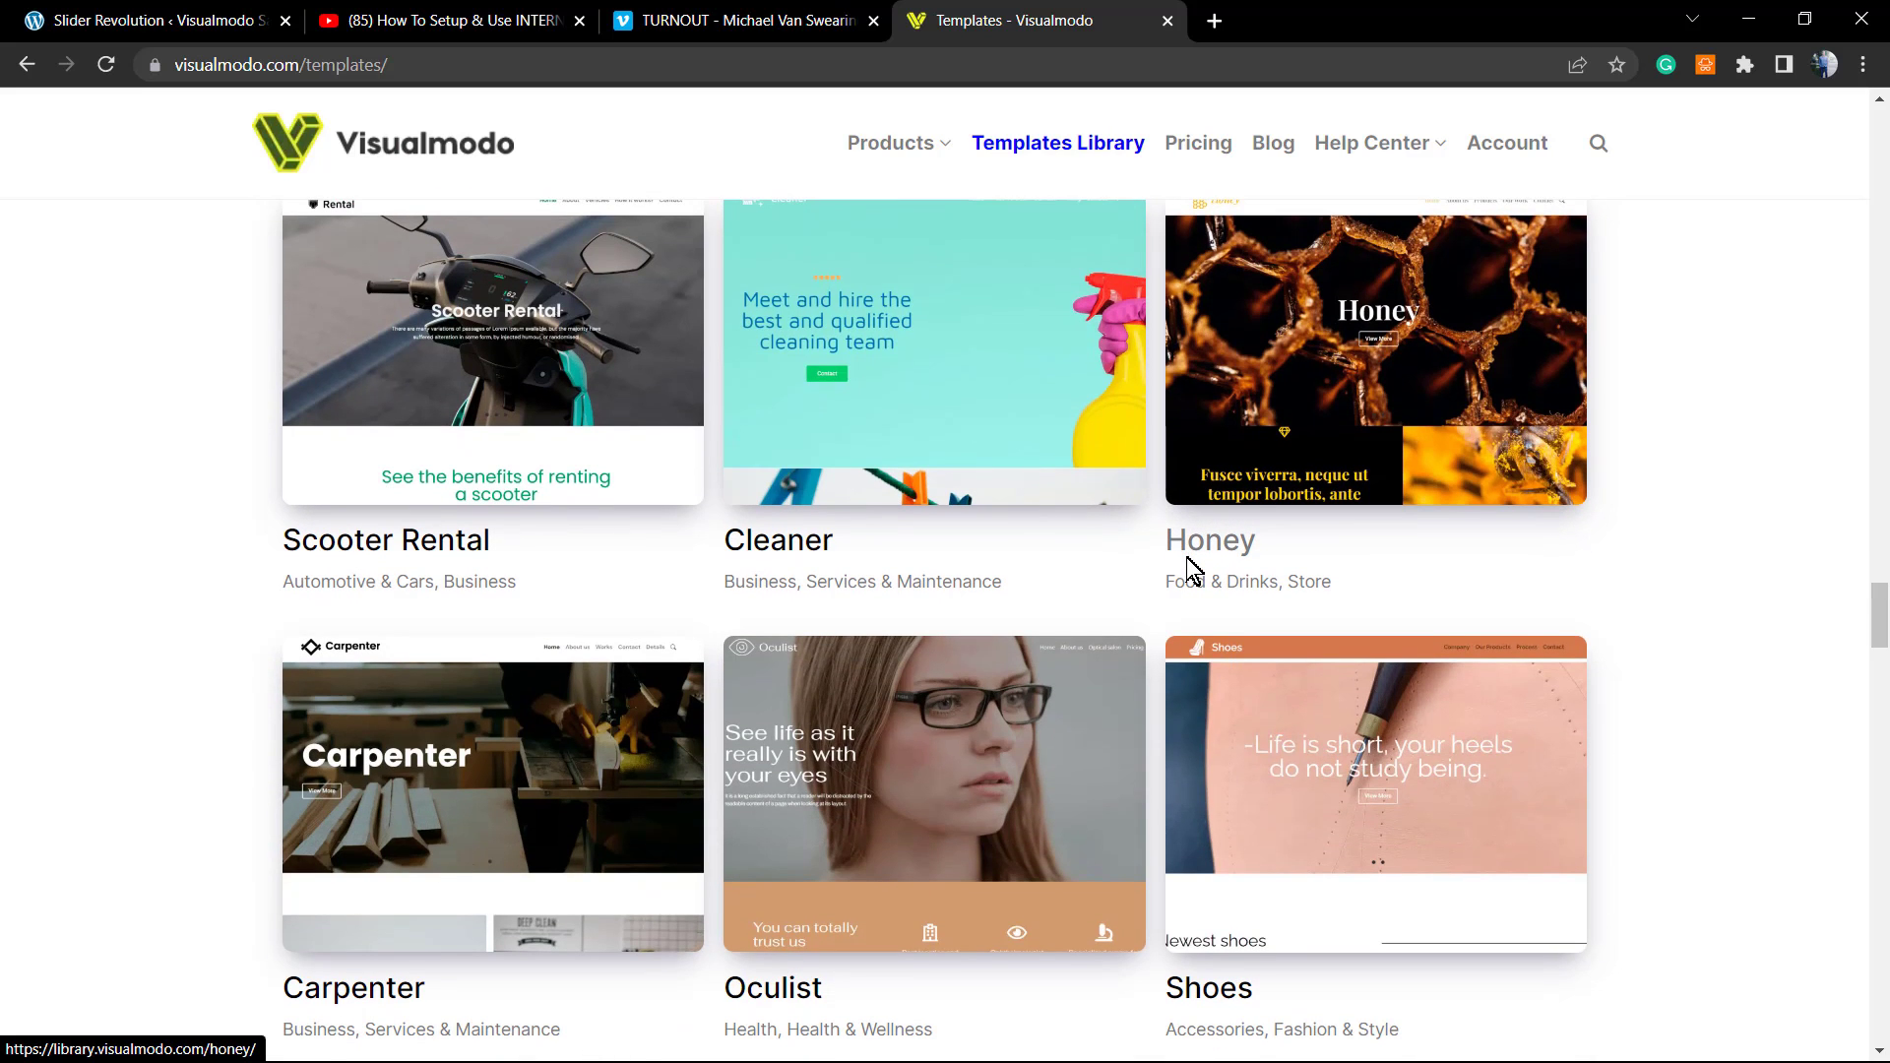
{"action": "scroll", "coordinate": [1184, 565], "scroll_direction": "down", "scroll_amount": 2}
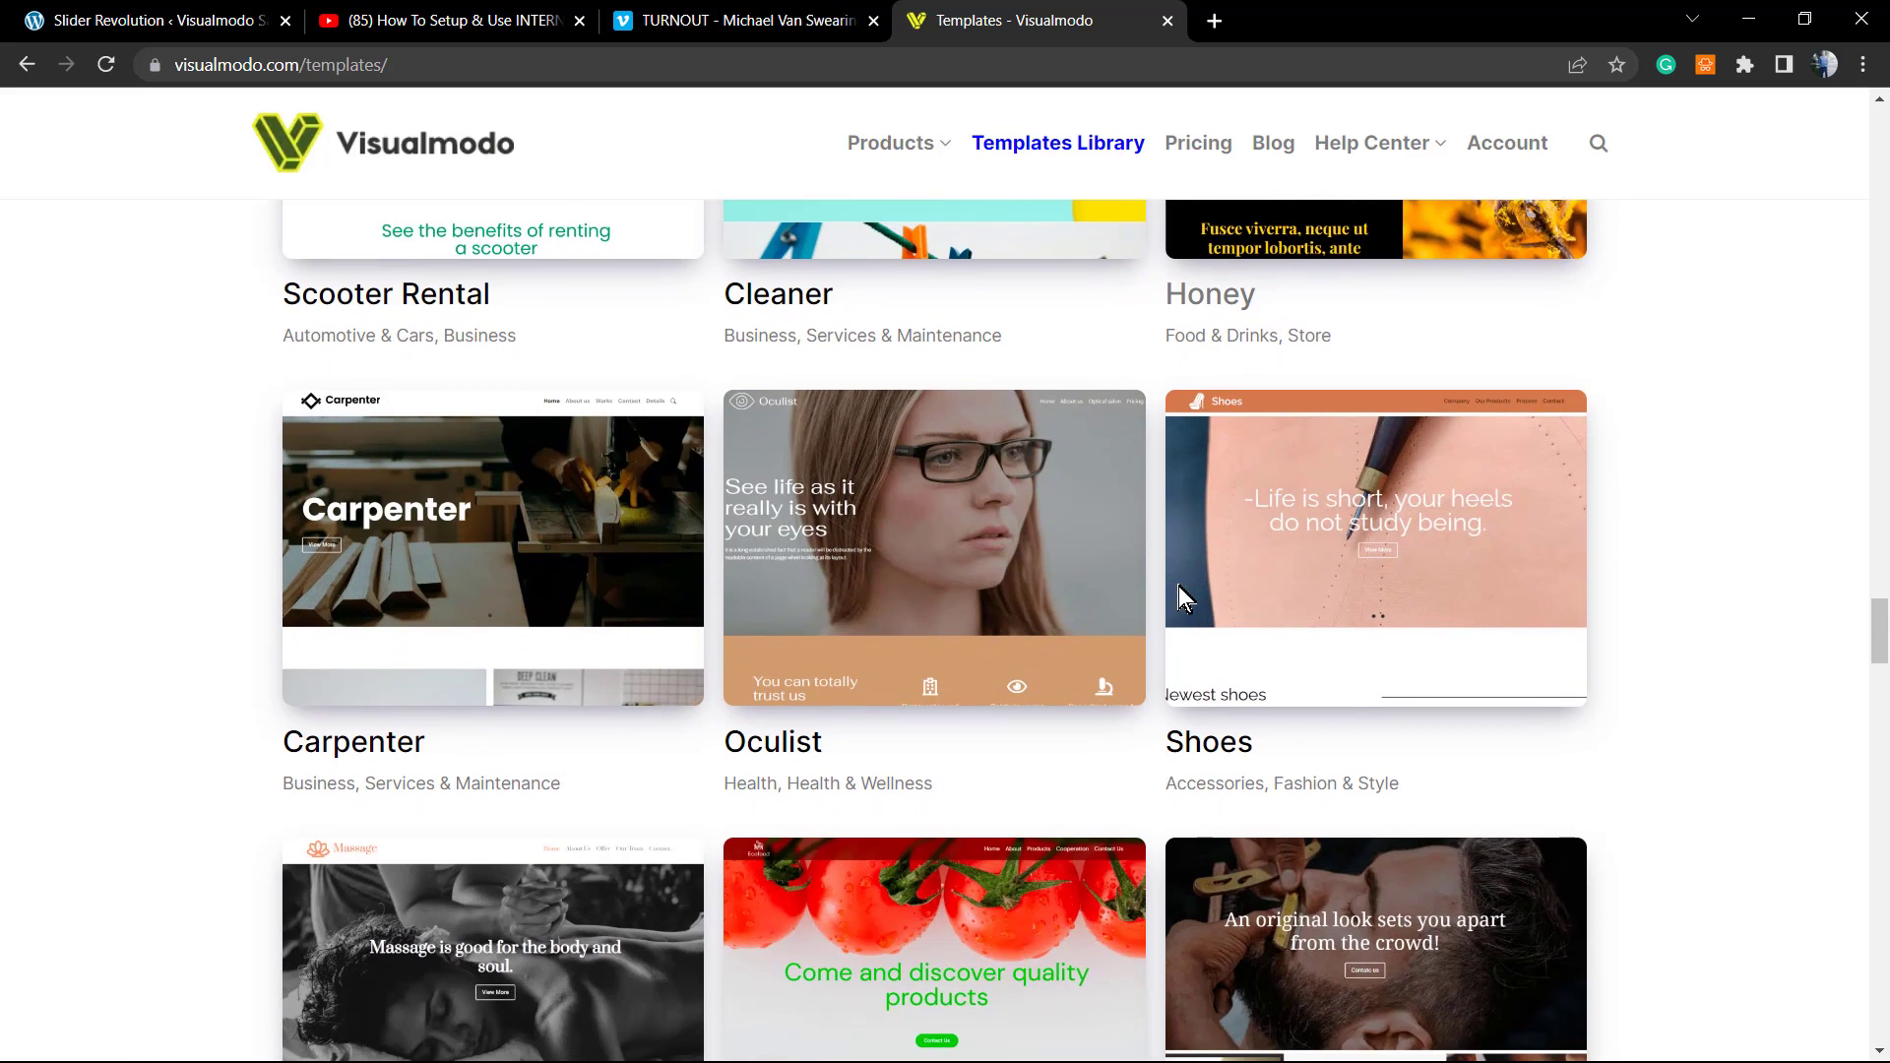